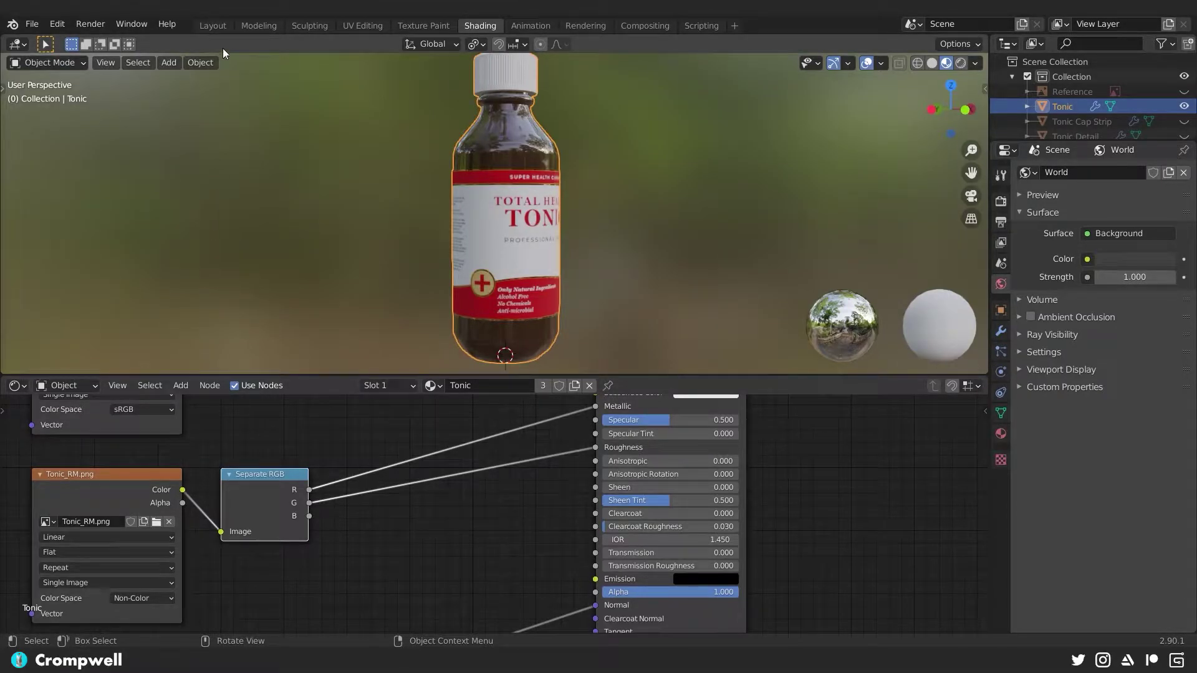
Switch to the Layout workspace and split off a resized Timeline area below the 3D view
{"action": "left_click", "coordinate": [215, 25]}
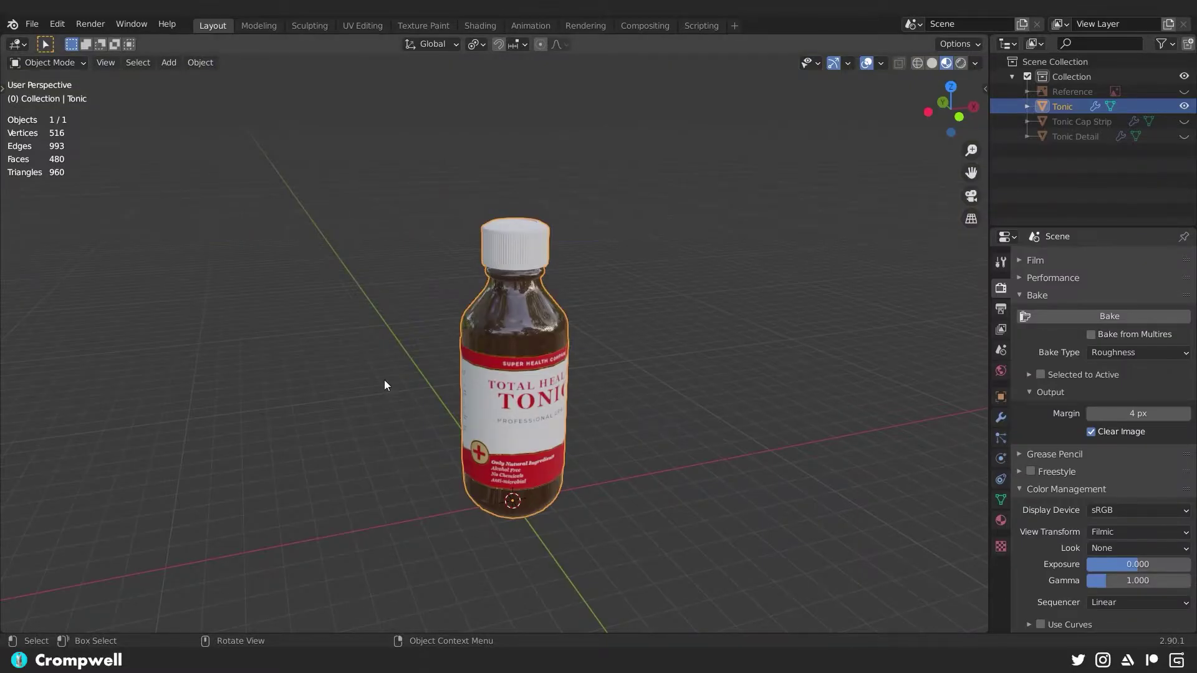
{"action": "key", "text": "KP_Decimal"}
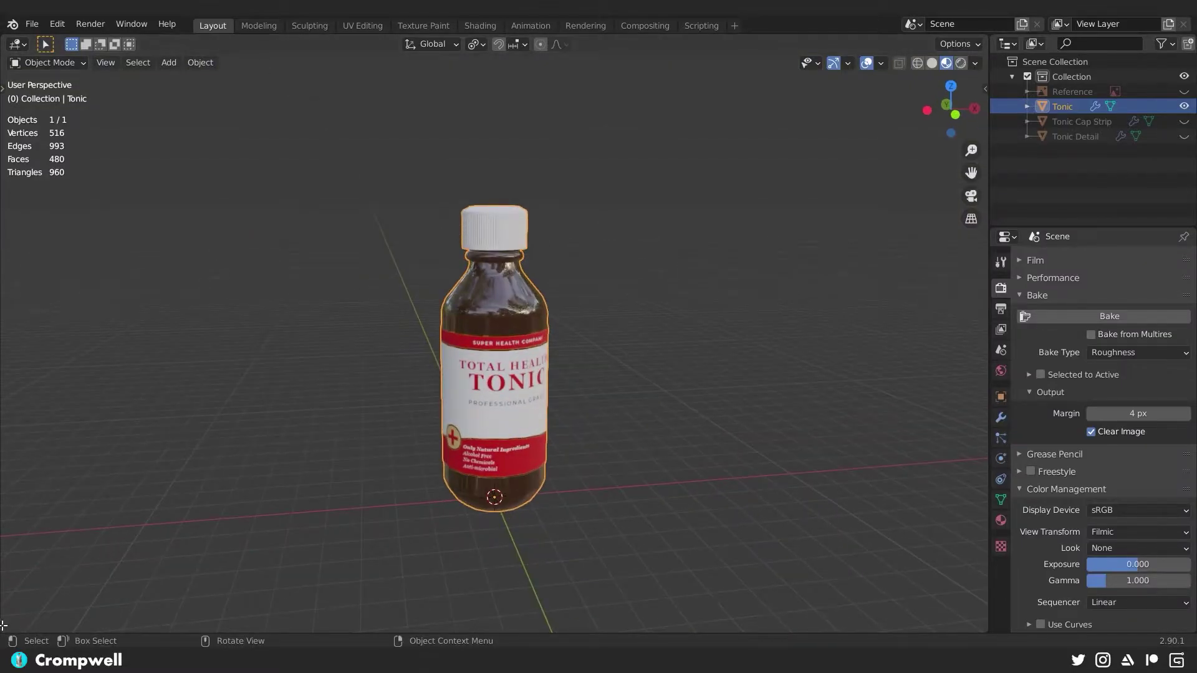
{"action": "left_click_drag", "start_coordinate": [4, 627], "coordinate": [5, 524]}
{"action": "left_click", "coordinate": [17, 528]}
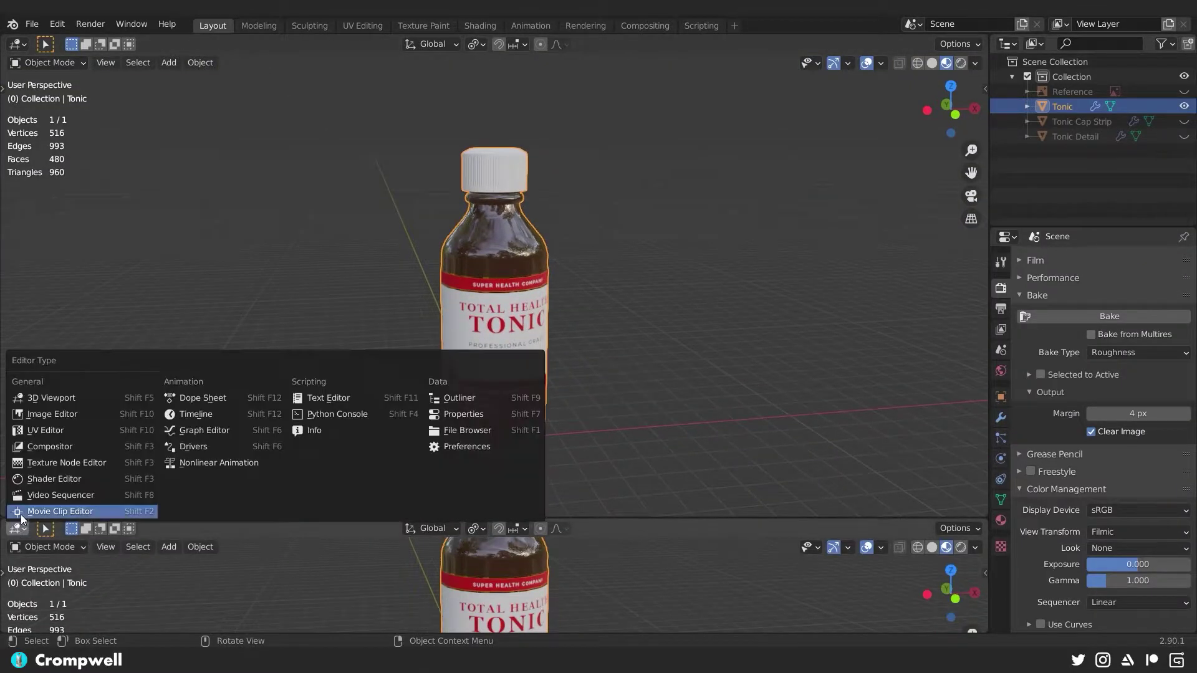
{"action": "left_click", "coordinate": [189, 411]}
{"action": "left_click_drag", "start_coordinate": [204, 518], "coordinate": [207, 555]}
Add a Plain Axes empty at the origin and scale it up about 4.35 times
{"action": "middle_click_drag", "start_coordinate": [378, 394], "coordinate": [293, 393], "text": "shift"}
{"action": "scroll", "coordinate": [293, 393], "scroll_direction": "down", "scroll_amount": 4}
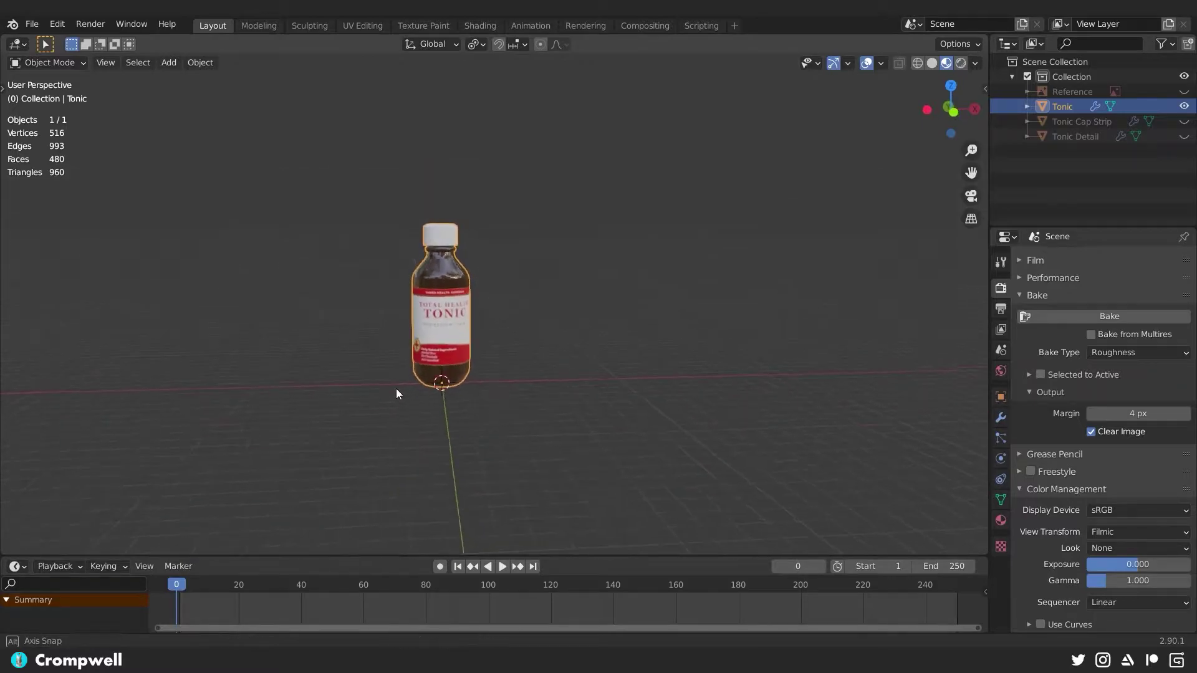
{"action": "key", "text": "shift+a"}
{"action": "mouse_move", "coordinate": [341, 364]}
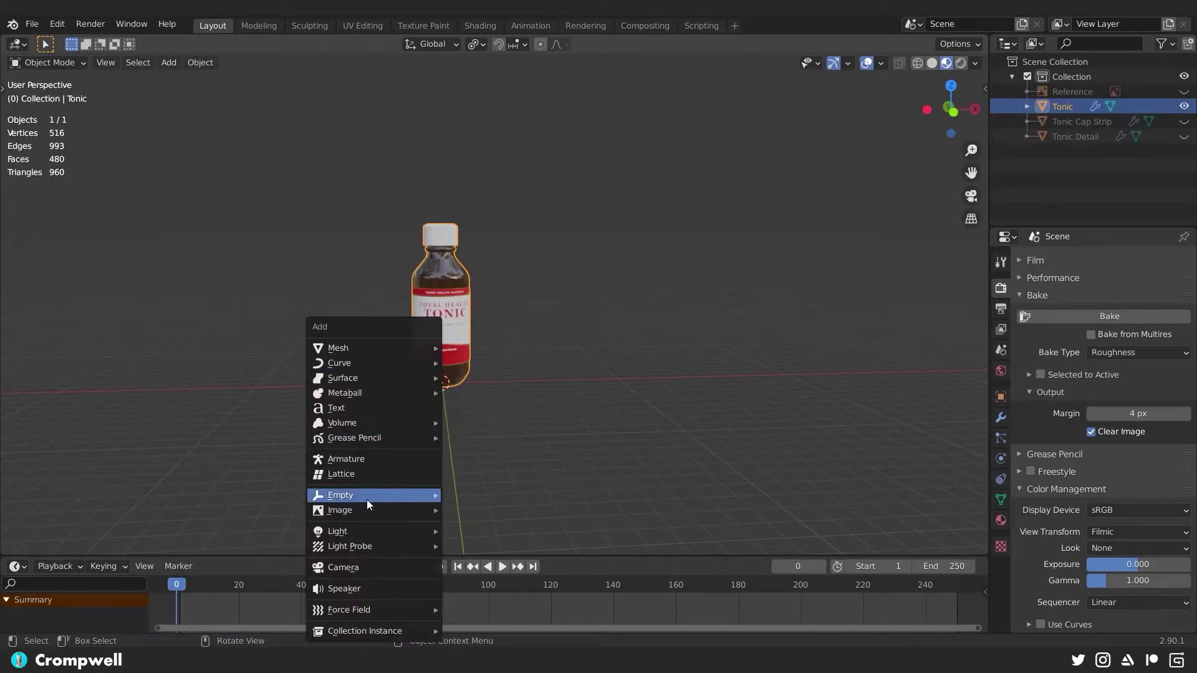
{"action": "mouse_move", "coordinate": [367, 497]}
{"action": "left_click", "coordinate": [477, 497]}
{"action": "key", "text": "s"}
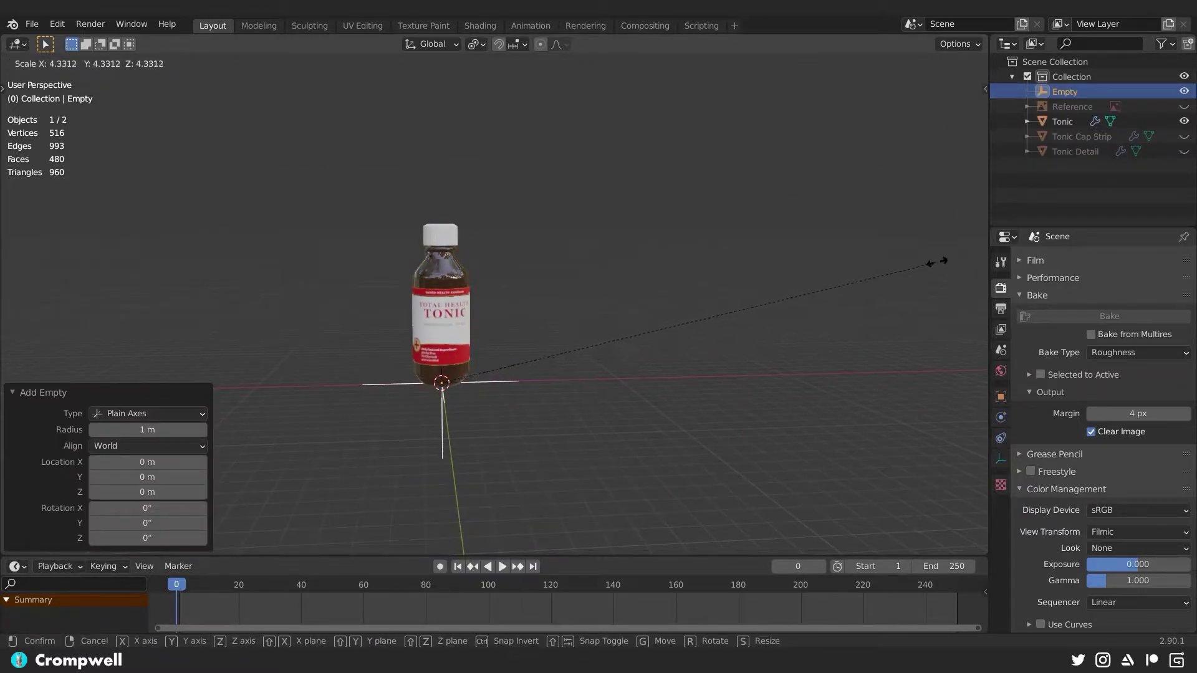
{"action": "left_click", "coordinate": [935, 260]}
Add a camera at the scene origin
{"action": "scroll", "coordinate": [498, 390], "scroll_direction": "up", "scroll_amount": 3}
{"action": "middle_click_drag", "start_coordinate": [485, 384], "coordinate": [579, 308], "text": "shift"}
{"action": "scroll", "coordinate": [575, 309], "scroll_direction": "down", "scroll_amount": 3}
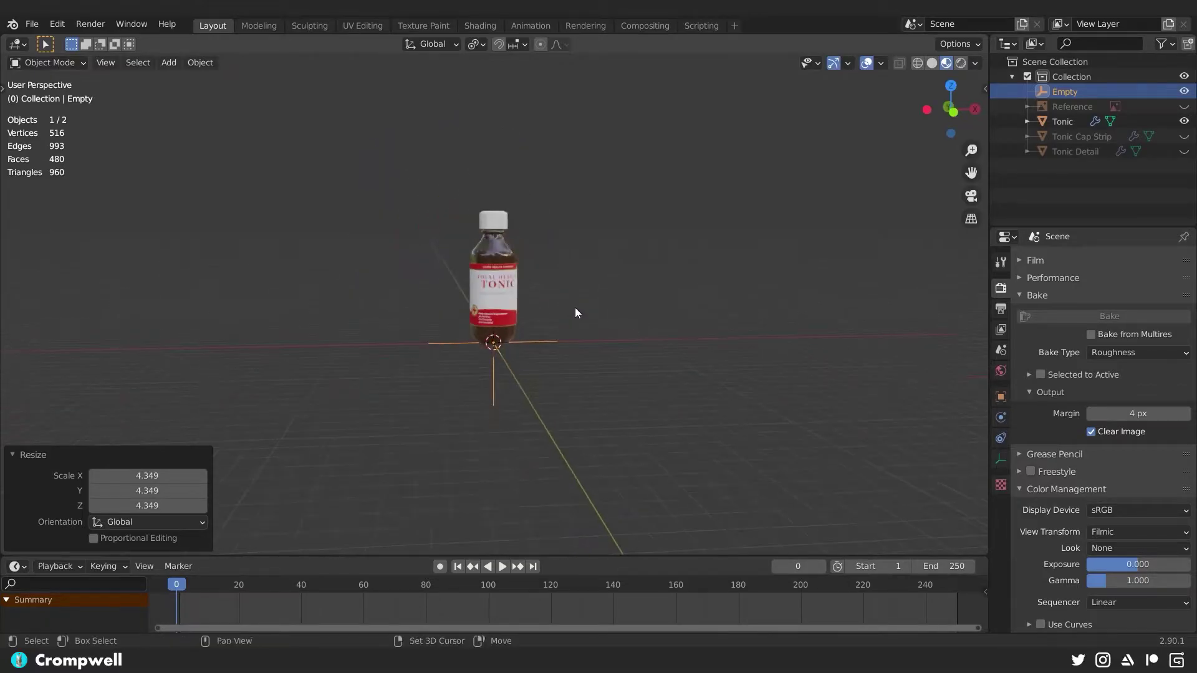
{"action": "key", "text": "shift+a"}
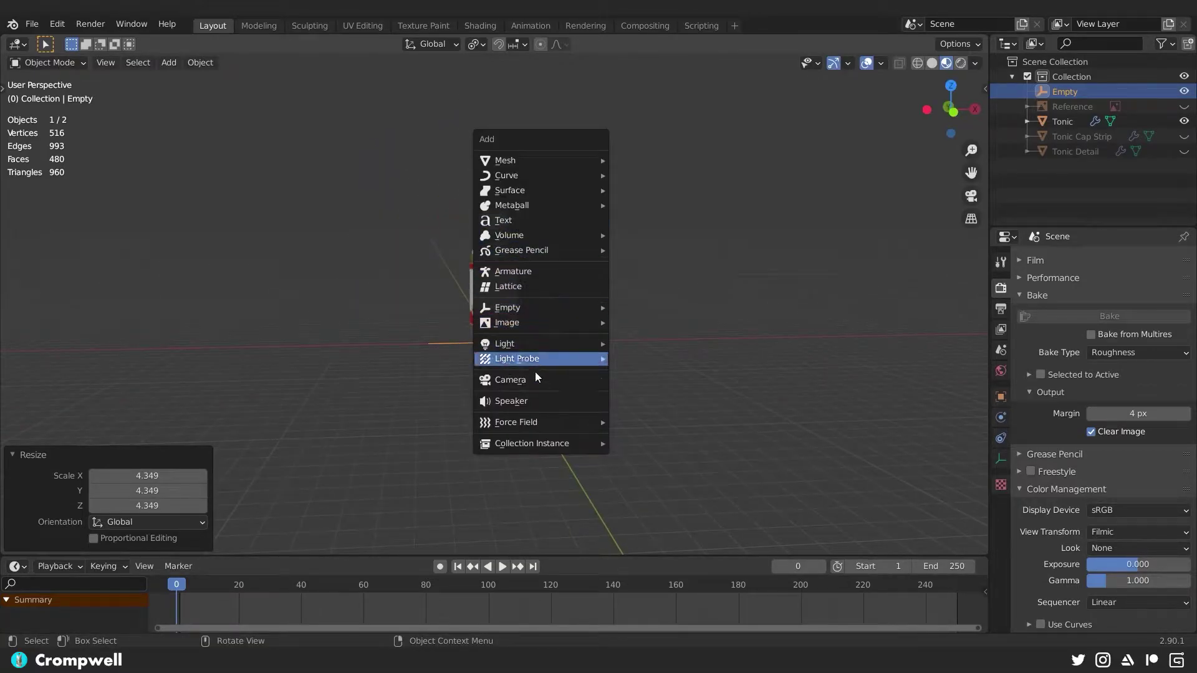
{"action": "left_click", "coordinate": [510, 381]}
{"action": "middle_click_drag", "start_coordinate": [508, 383], "coordinate": [448, 369]}
Reset the camera's rotation to 0 on all three axes in the side panel
{"action": "key", "text": "n"}
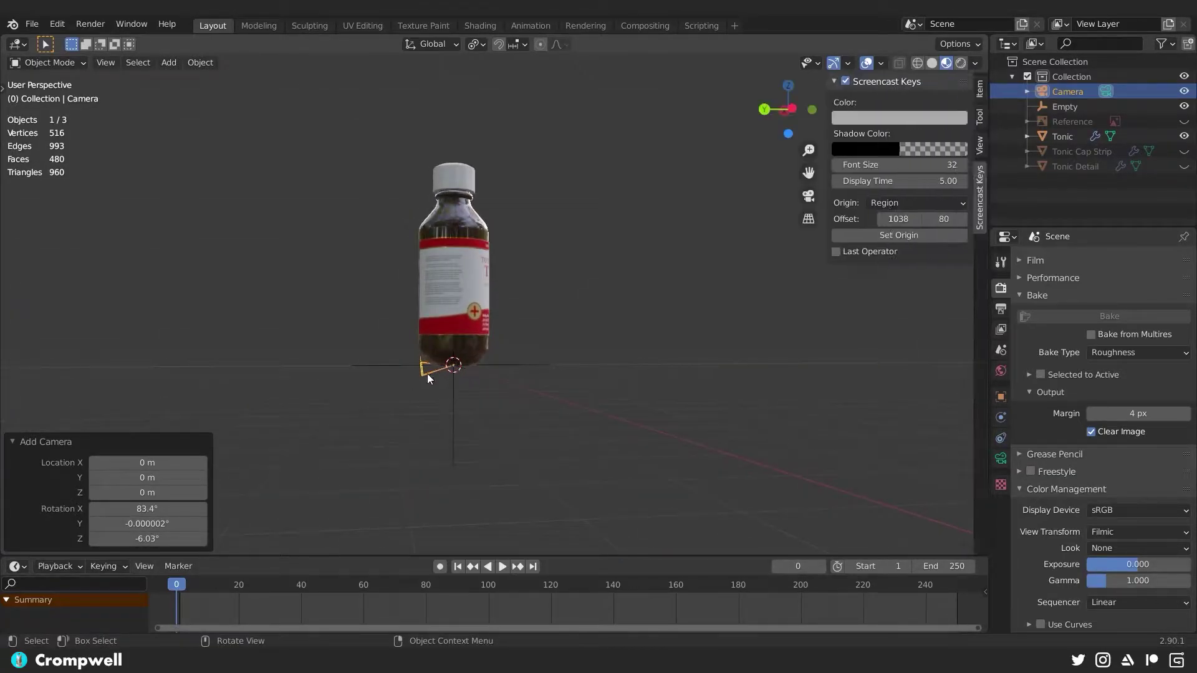
{"action": "left_click", "coordinate": [982, 96]}
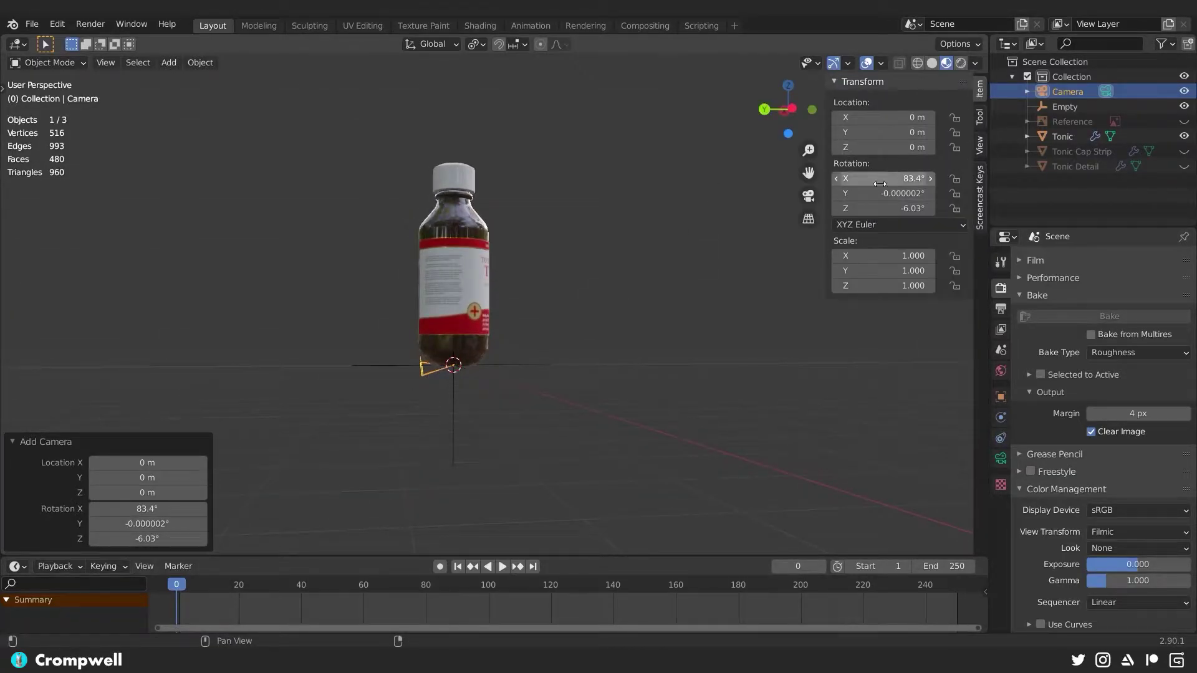
{"action": "left_click_drag", "start_coordinate": [873, 178], "coordinate": [869, 208]}
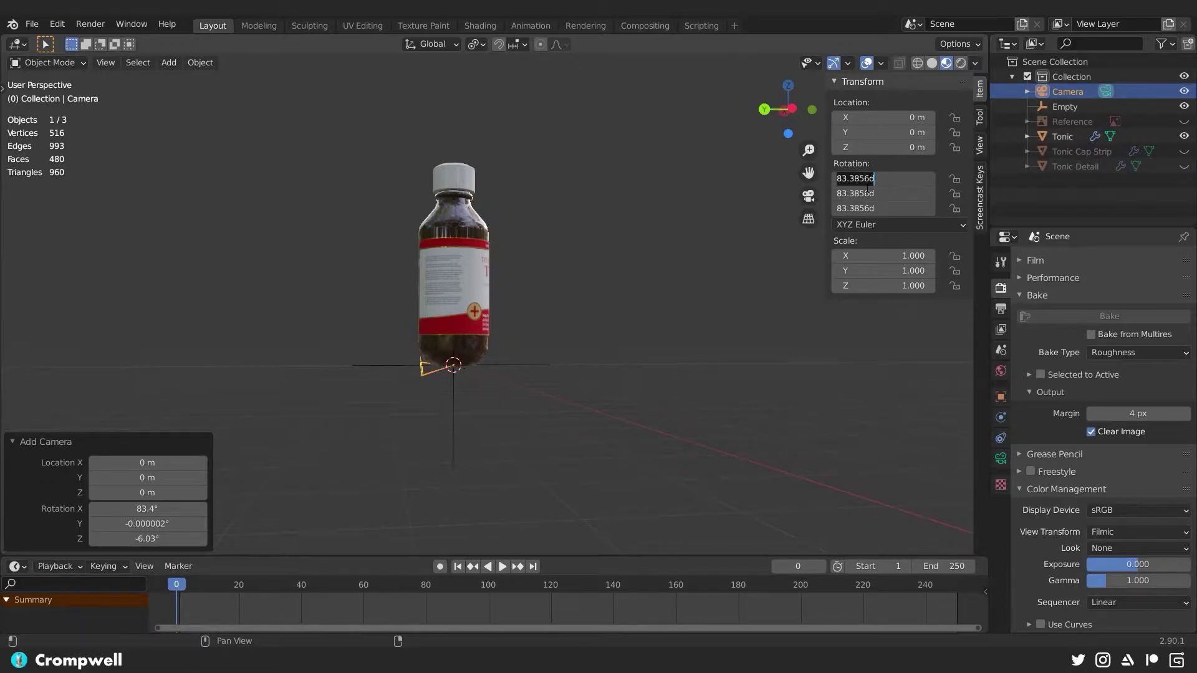
{"action": "type", "text": "0"}
{"action": "key", "text": "Return"}
Tilt the camera 70° about the X axis
{"action": "type", "text": "r"}
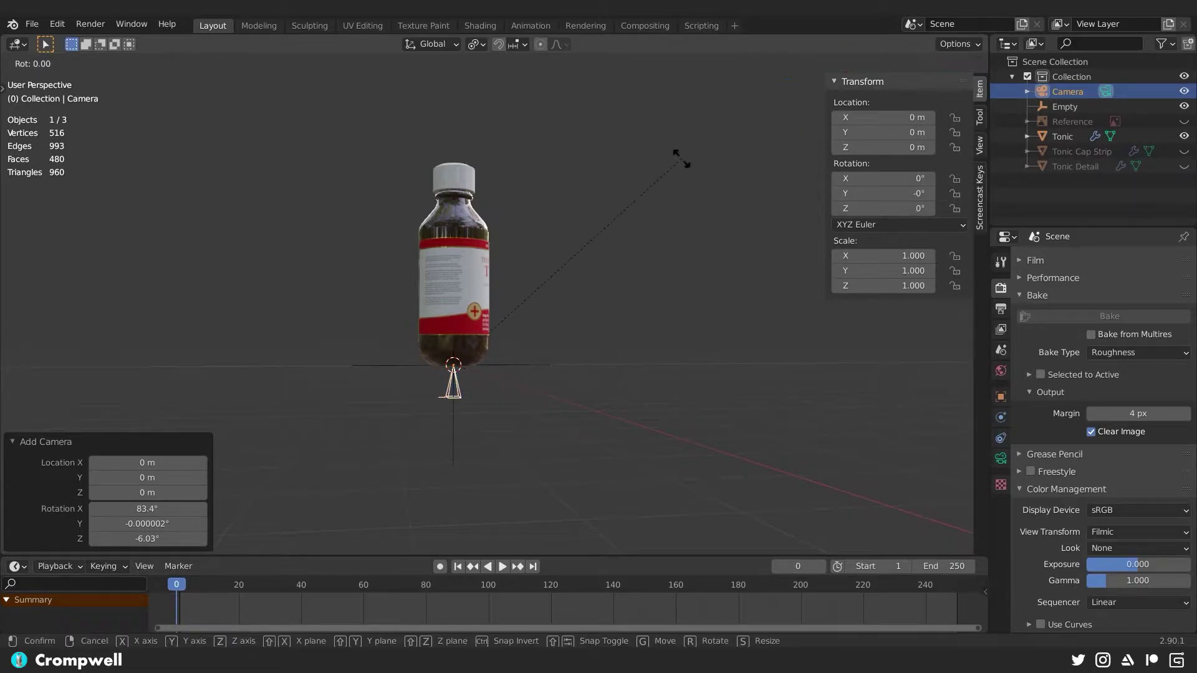
{"action": "type", "text": "x60"}
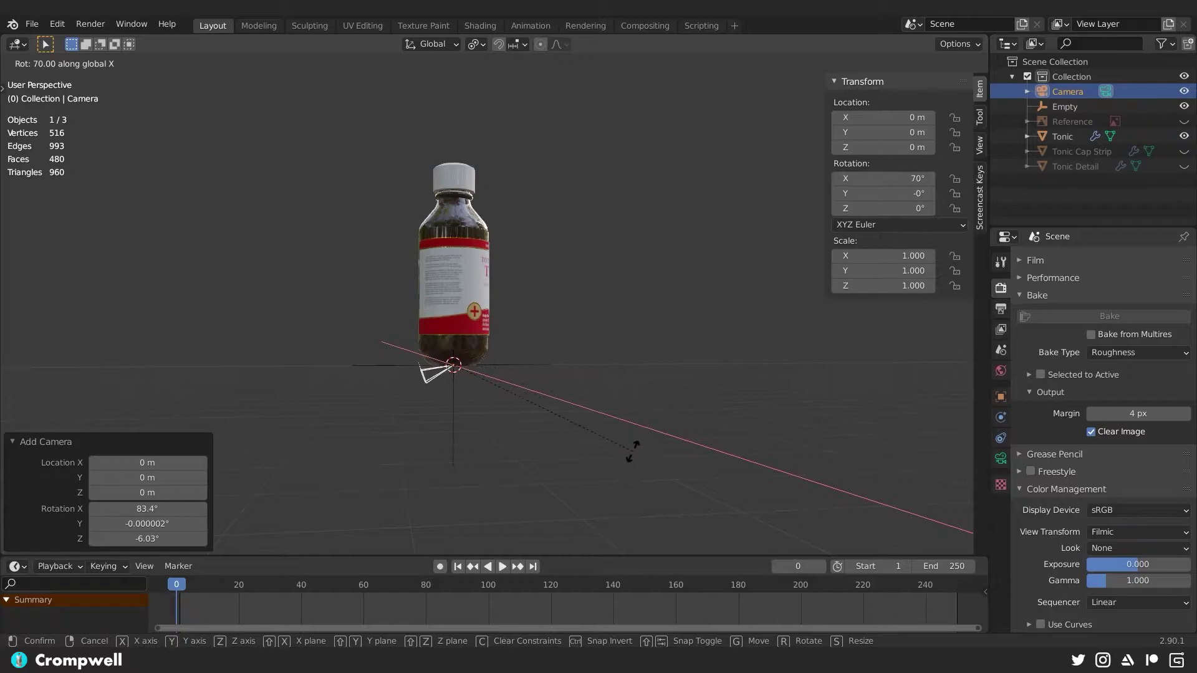
{"action": "left_click", "coordinate": [633, 452]}
{"action": "scroll", "coordinate": [533, 403], "scroll_direction": "down", "scroll_amount": 4}
{"action": "middle_click_drag", "start_coordinate": [533, 403], "coordinate": [484, 440]}
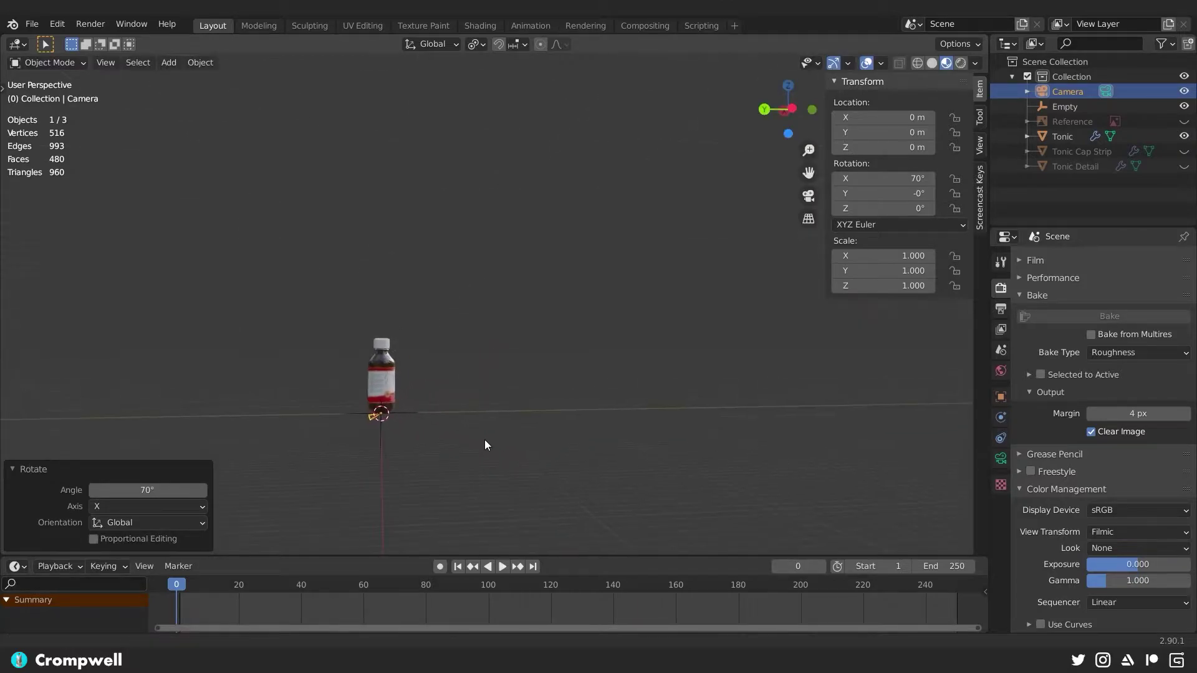
Move the camera to Y -11 m and Z 9 m
{"action": "type", "text": "gy-11"}
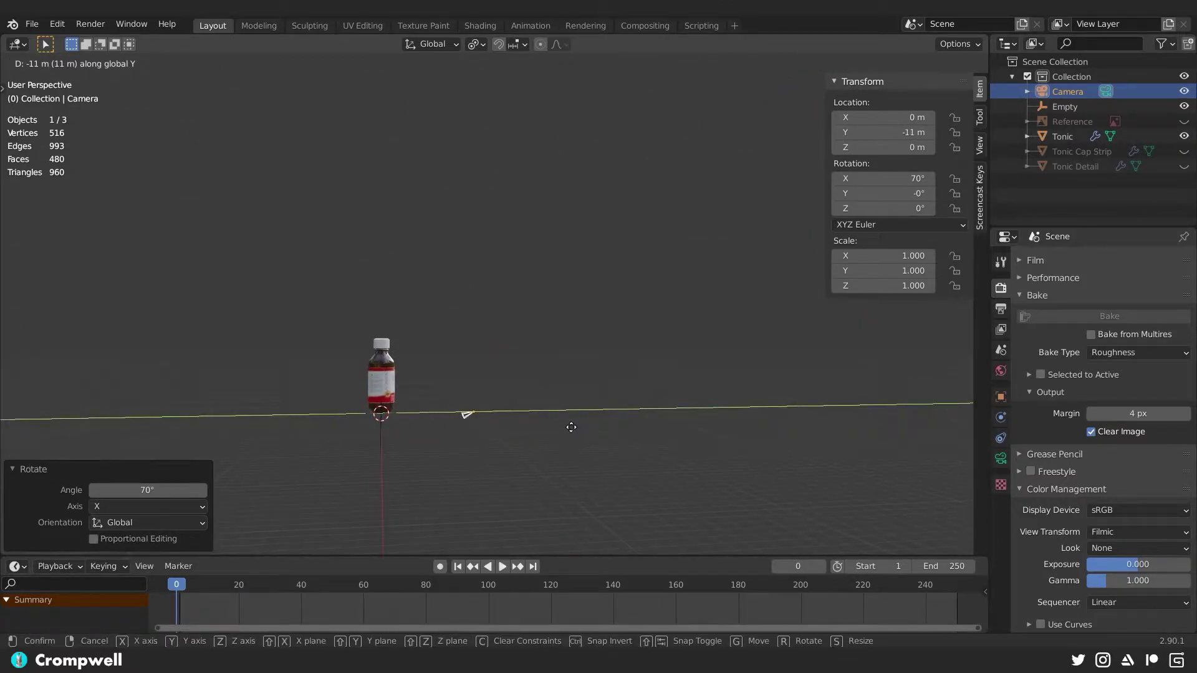
{"action": "key", "text": "Return"}
{"action": "type", "text": "gz9"}
{"action": "key", "text": "Return"}
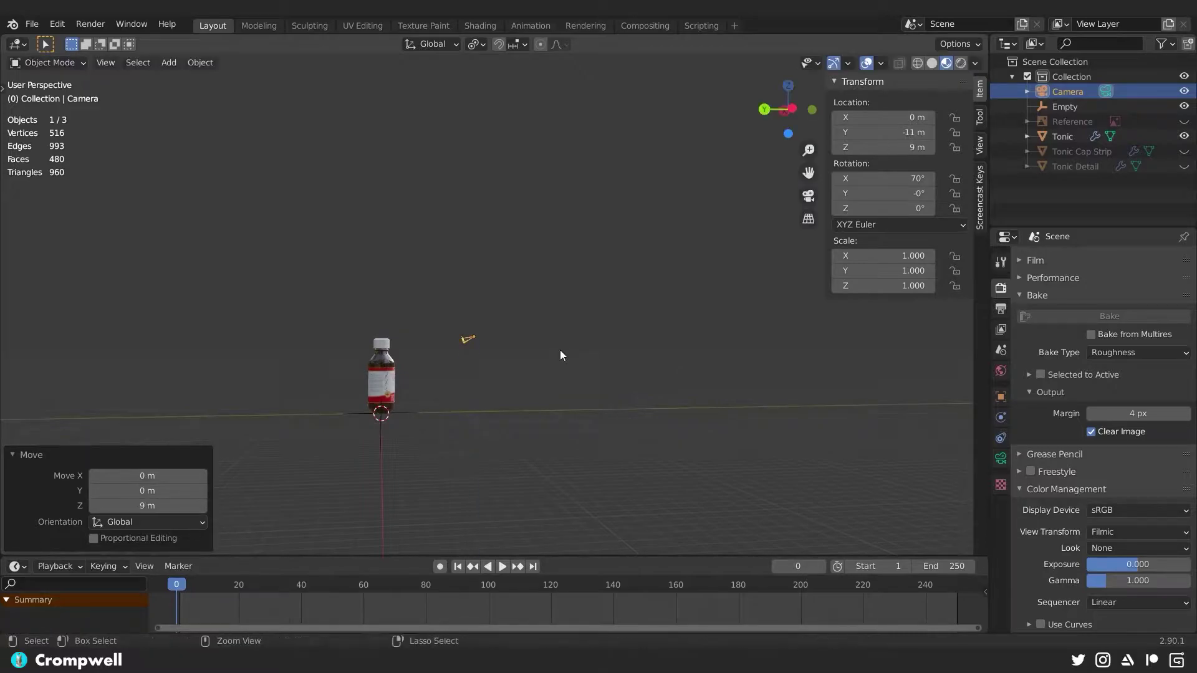
{"action": "middle_click_drag", "start_coordinate": [560, 350], "coordinate": [494, 256], "text": "shift"}
{"action": "middle_click_drag", "start_coordinate": [453, 313], "coordinate": [480, 310]}
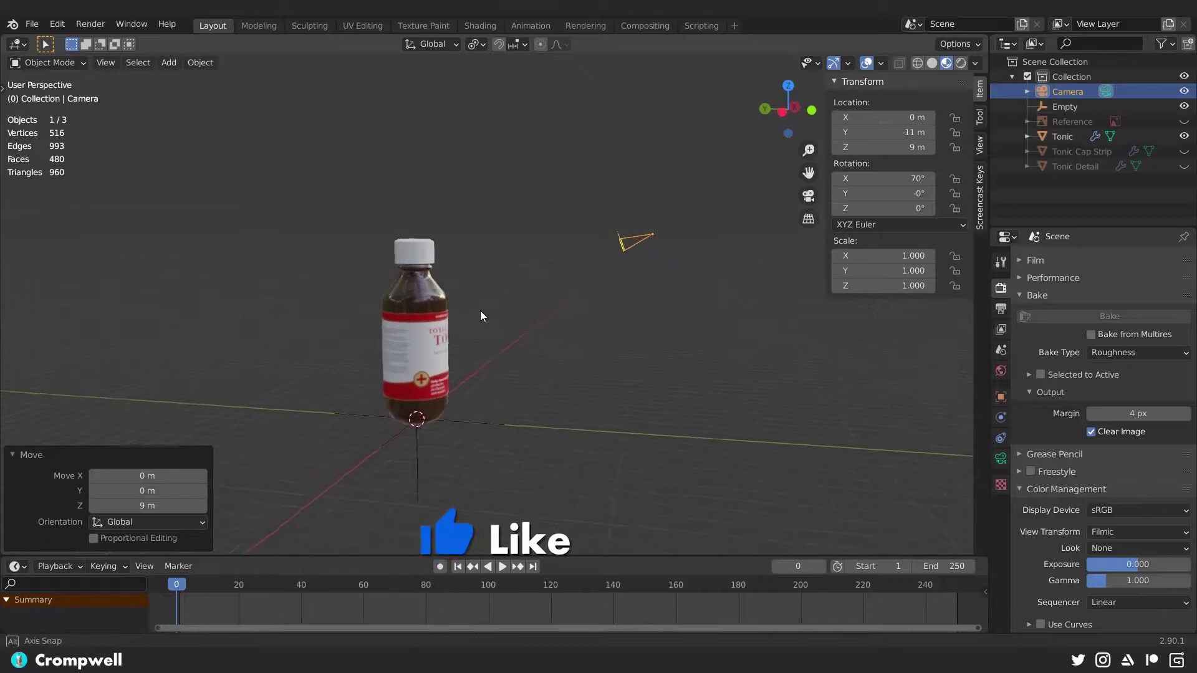
{"action": "left_click", "coordinate": [463, 315]}
Scale the Tonic bottle to 0.2 and apply its rotation and scale
{"action": "key", "text": "s"}
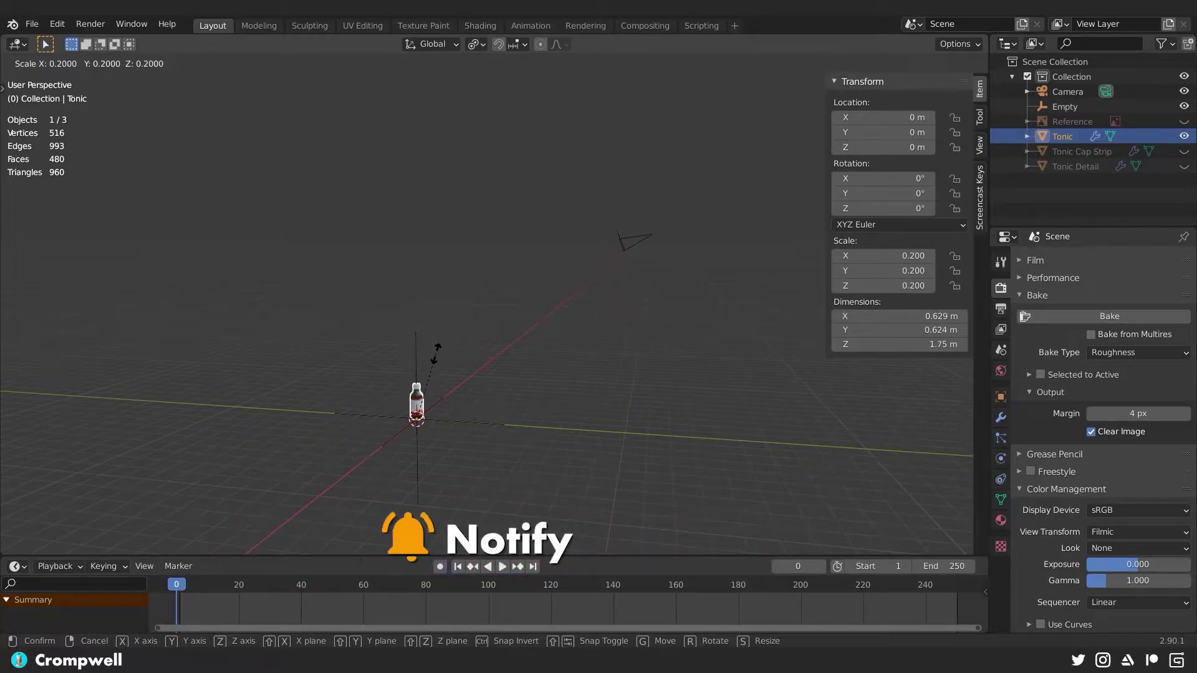
{"action": "left_click", "coordinate": [439, 355]}
{"action": "key", "text": "ctrl+a"}
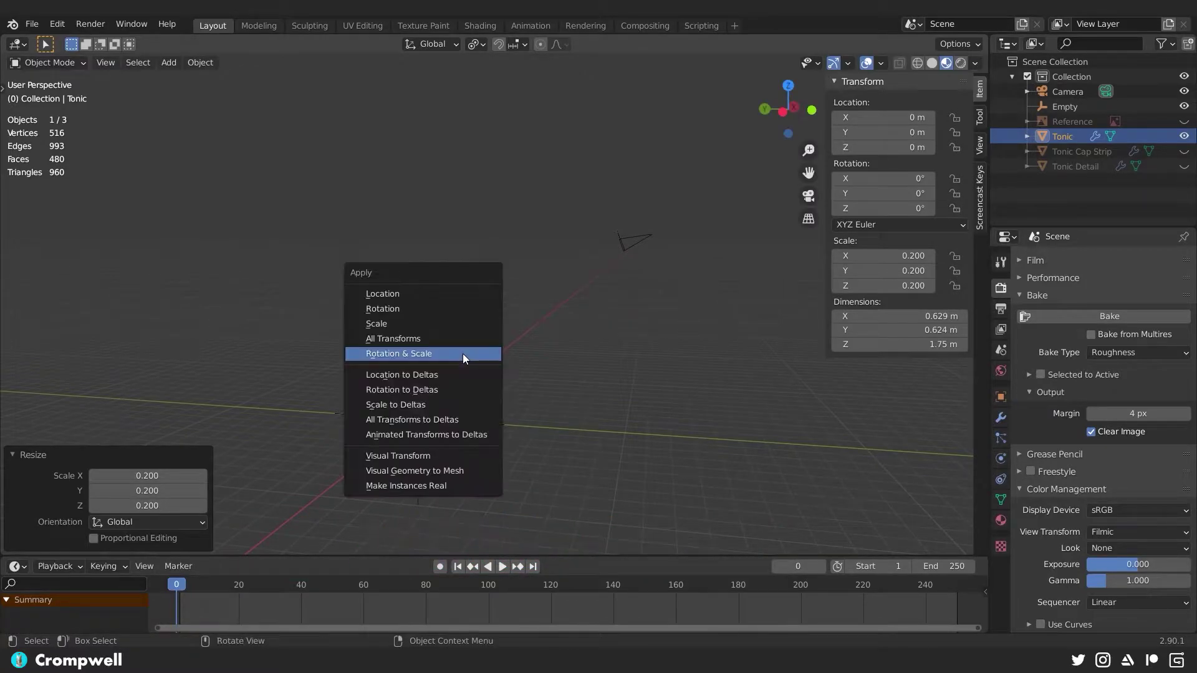
{"action": "left_click", "coordinate": [463, 353]}
{"action": "middle_click_drag", "start_coordinate": [463, 353], "coordinate": [390, 304]}
{"action": "scroll", "coordinate": [448, 391], "scroll_direction": "up", "scroll_amount": 2}
{"action": "scroll", "coordinate": [411, 256], "scroll_direction": "up", "scroll_amount": 4}
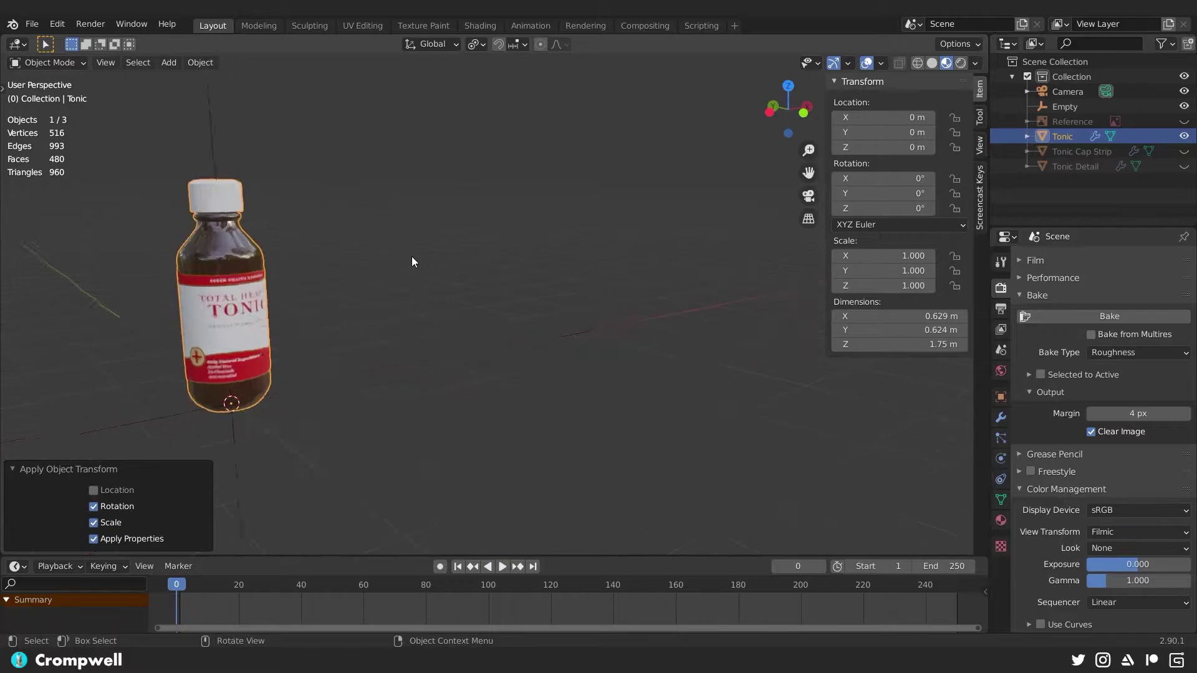
{"action": "scroll", "coordinate": [327, 237], "scroll_direction": "up", "scroll_amount": 2}
{"action": "scroll", "coordinate": [453, 235], "scroll_direction": "down", "scroll_amount": 6}
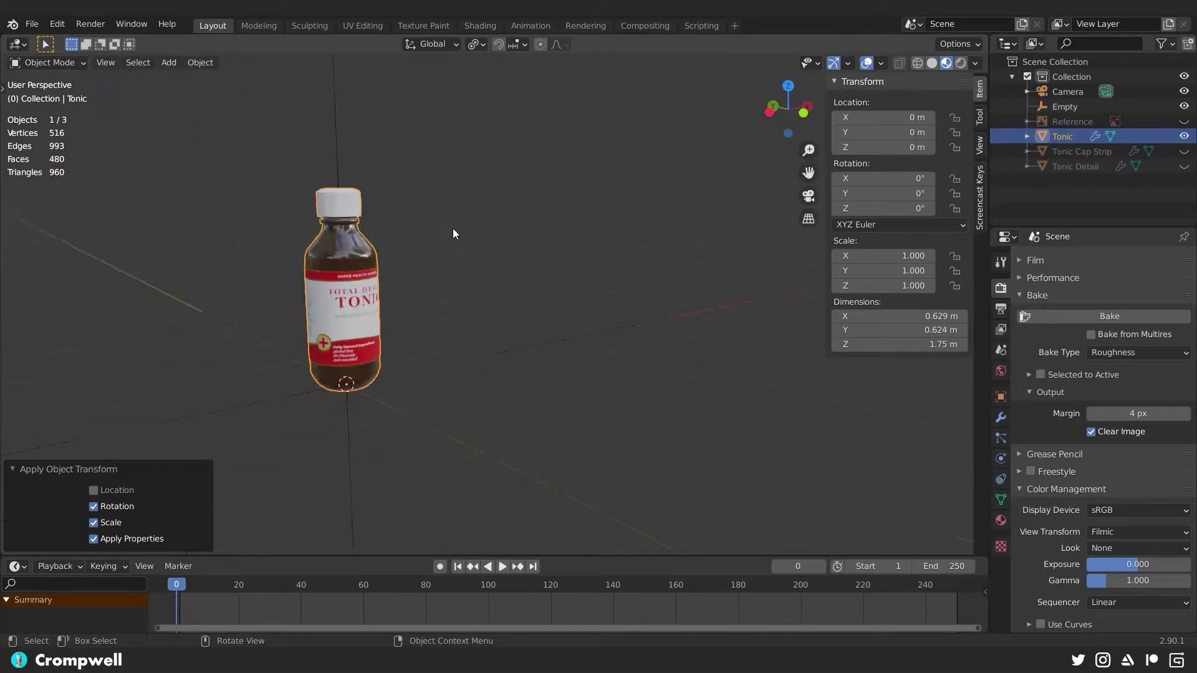
{"action": "middle_click_drag", "start_coordinate": [446, 236], "coordinate": [624, 224]}
View through the camera and lower it to about 4.61 m
{"action": "left_click", "coordinate": [629, 214]}
{"action": "key", "text": "KP_0"}
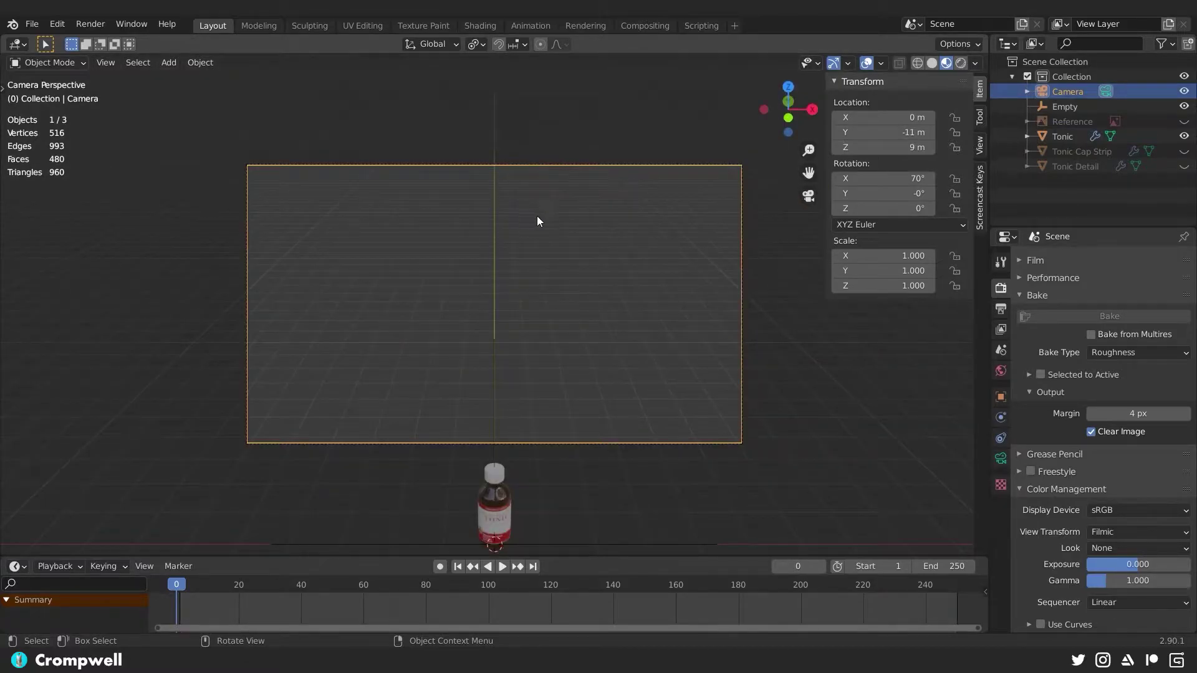
{"action": "key", "text": "g"}
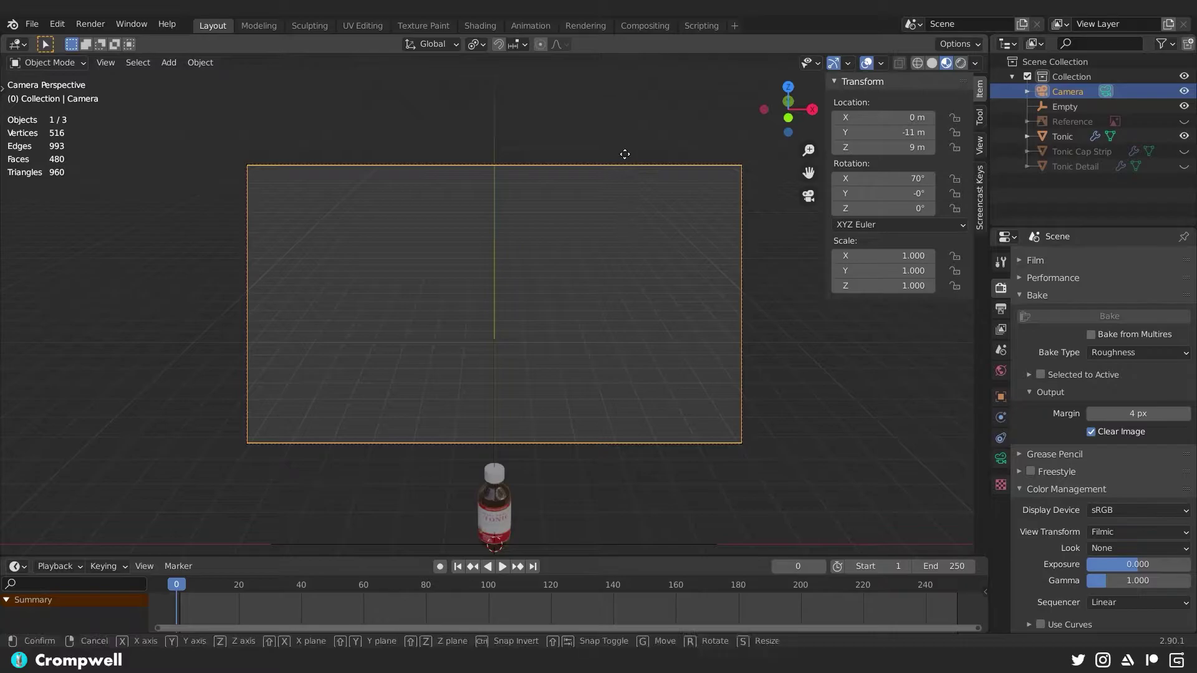
{"action": "key", "text": "z"}
{"action": "key", "text": "z"}
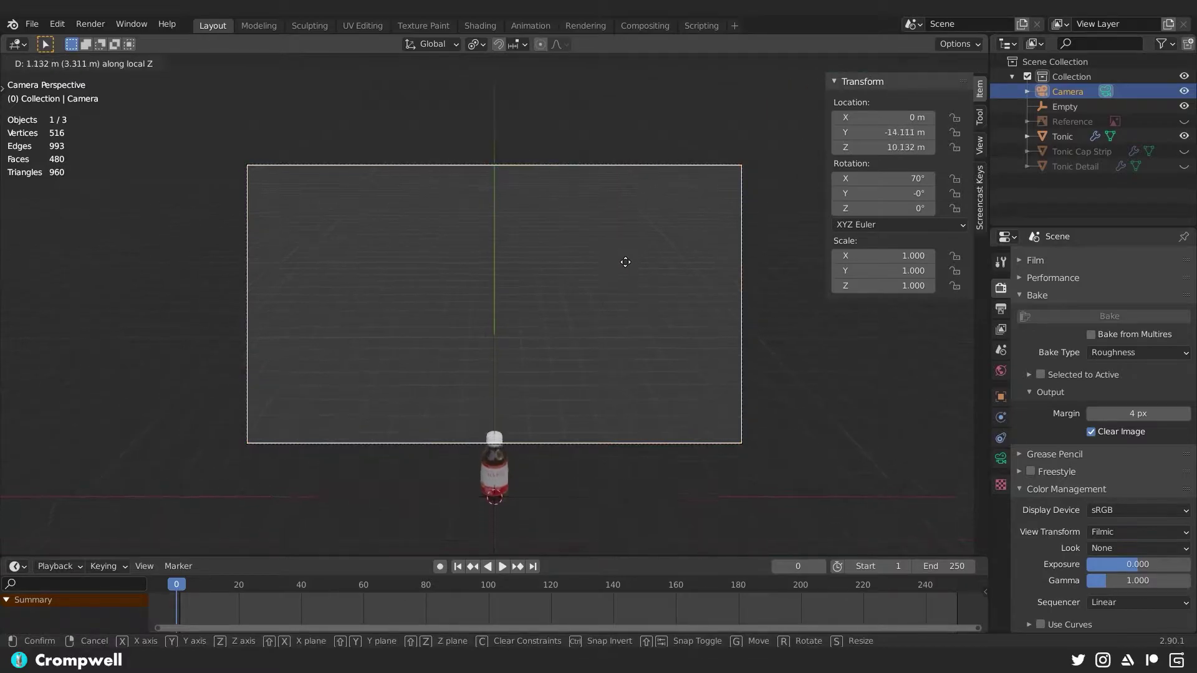
{"action": "key", "text": "Escape"}
{"action": "key", "text": "g"}
{"action": "key", "text": "z"}
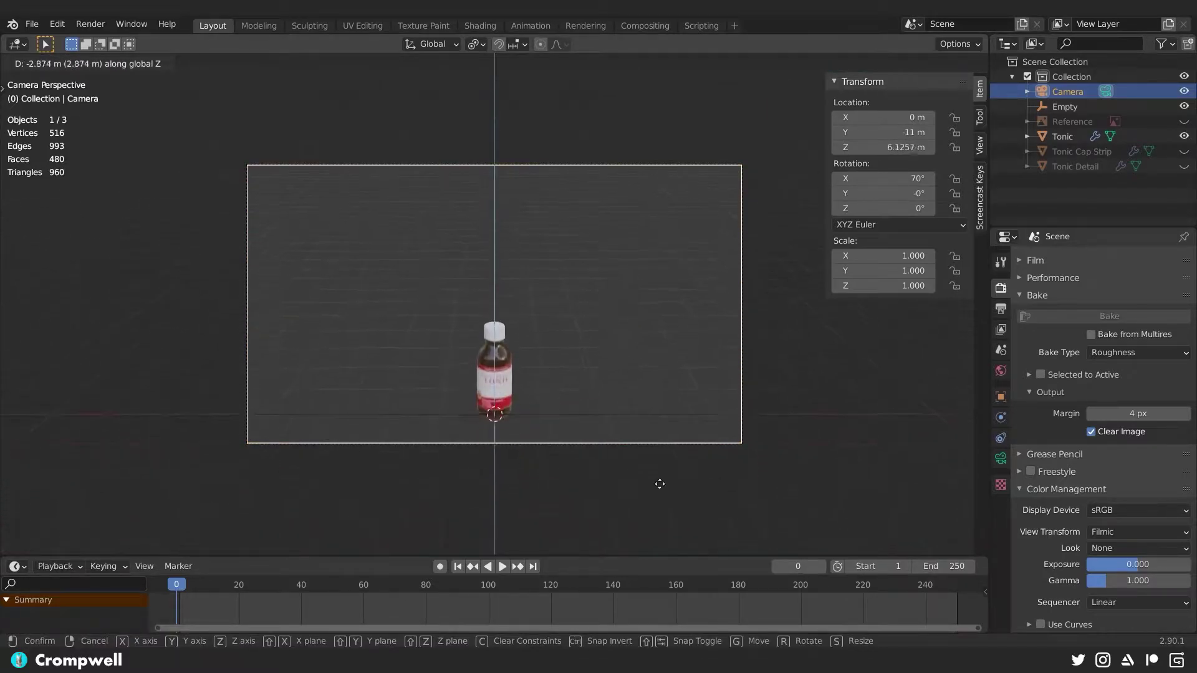
{"action": "left_click", "coordinate": [642, 242]}
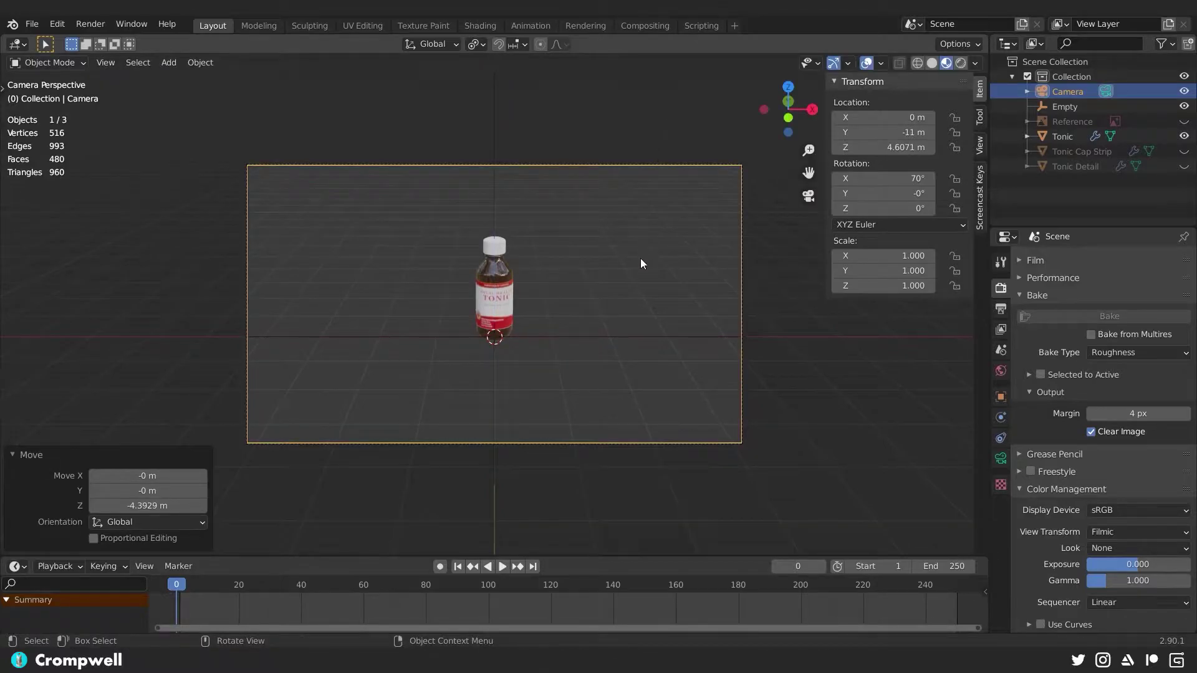
Move the camera closer to the bottle, to Y -4.84 m and Z 2.68 m
{"action": "key", "text": "g"}
{"action": "key", "text": "z"}
{"action": "key", "text": "z"}
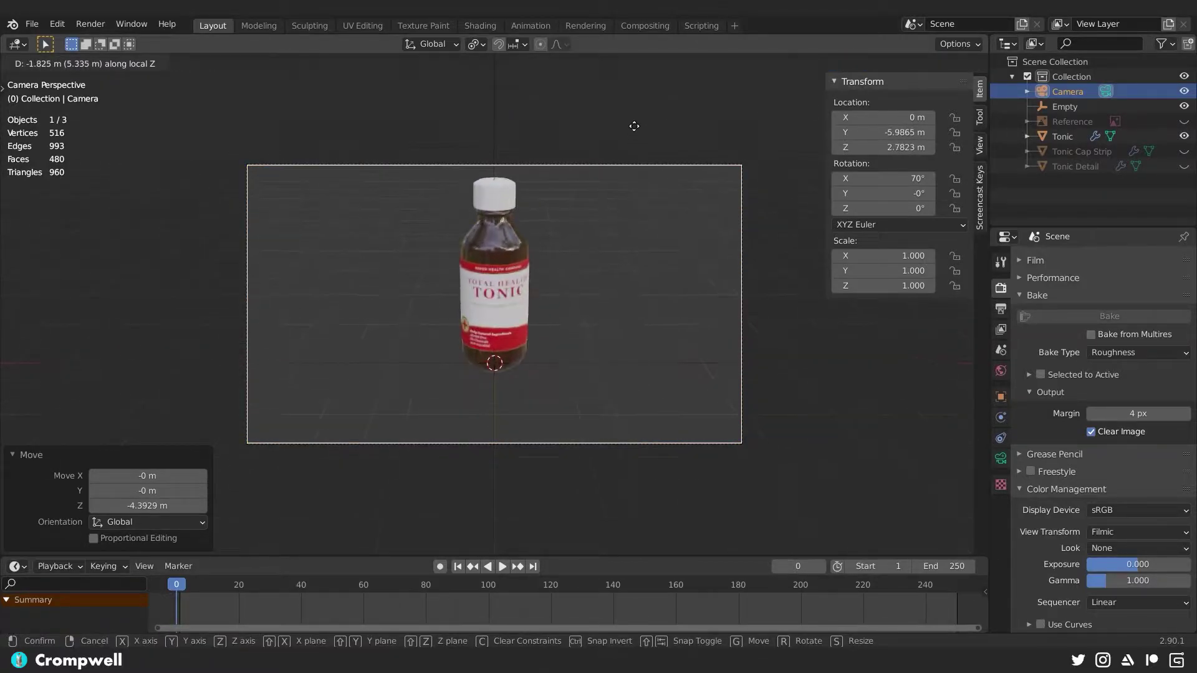
{"action": "left_click", "coordinate": [634, 118]}
{"action": "key", "text": "g"}
{"action": "key", "text": "z"}
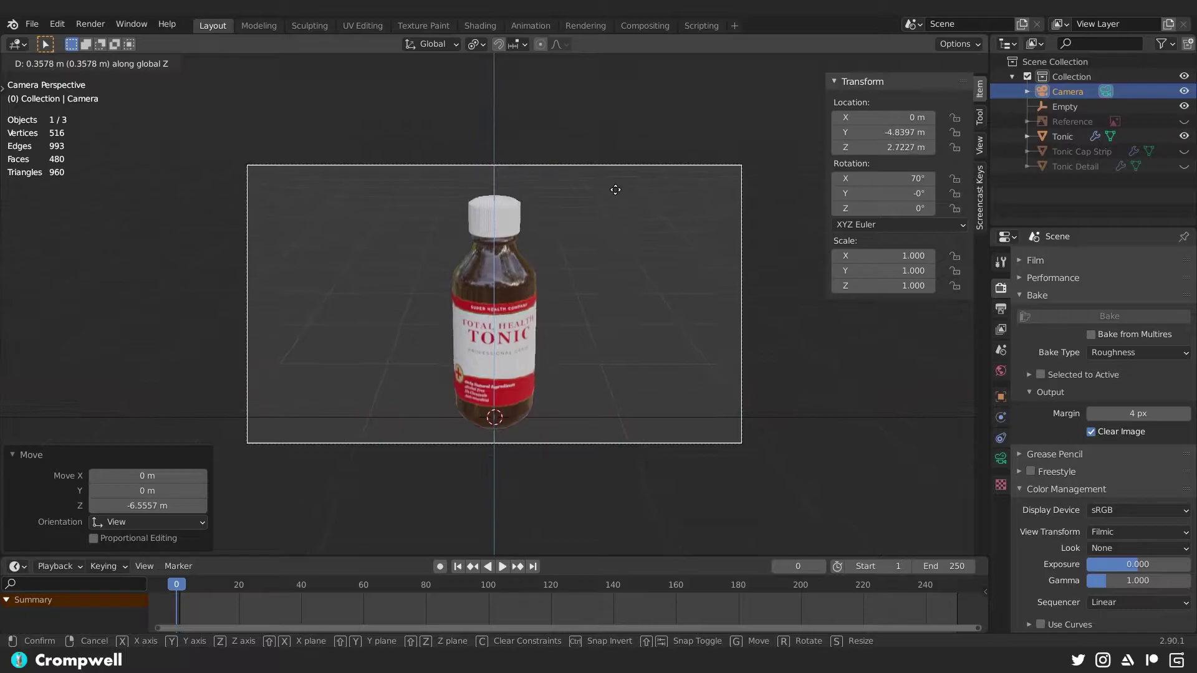
{"action": "left_click", "coordinate": [616, 193]}
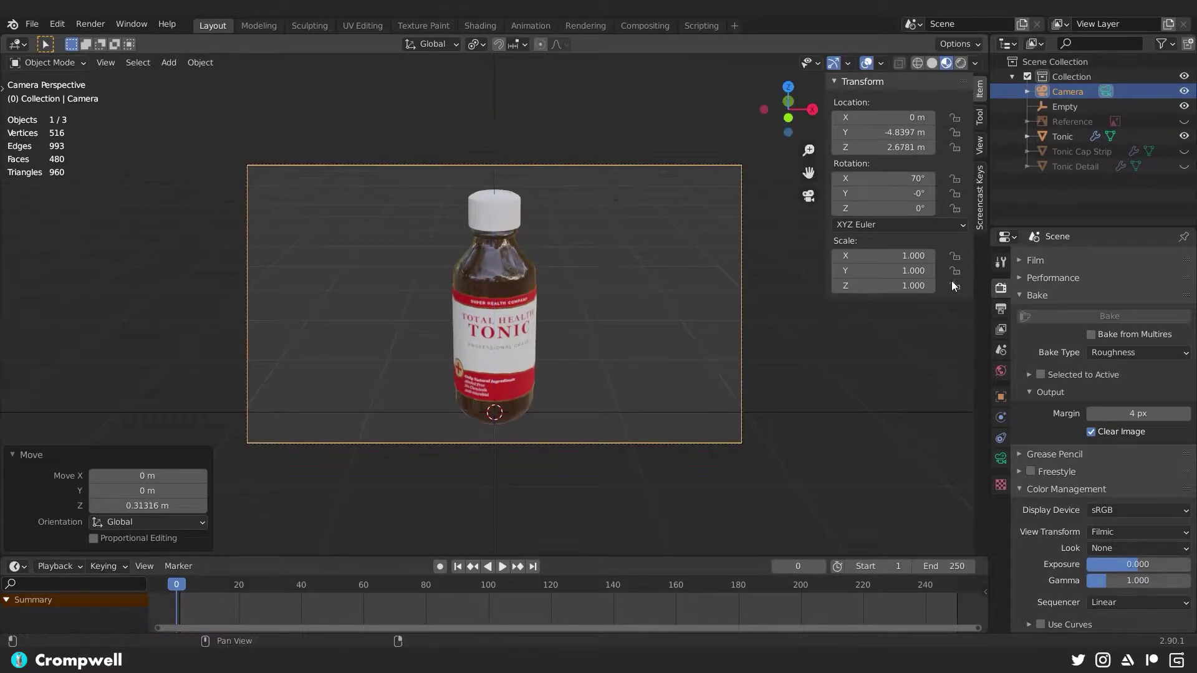
{"action": "scroll", "coordinate": [1026, 310], "scroll_direction": "up", "scroll_amount": 10}
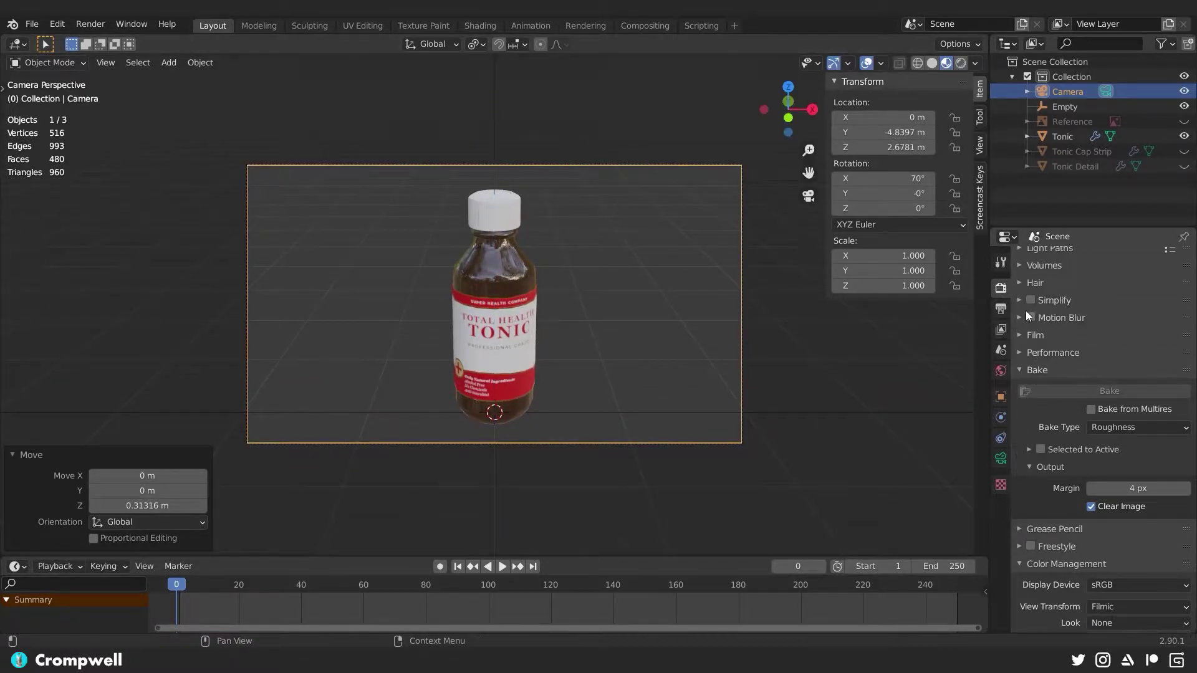
Set the render resolution to 1080 × 1920 in Output Properties
{"action": "left_click", "coordinate": [1000, 309]}
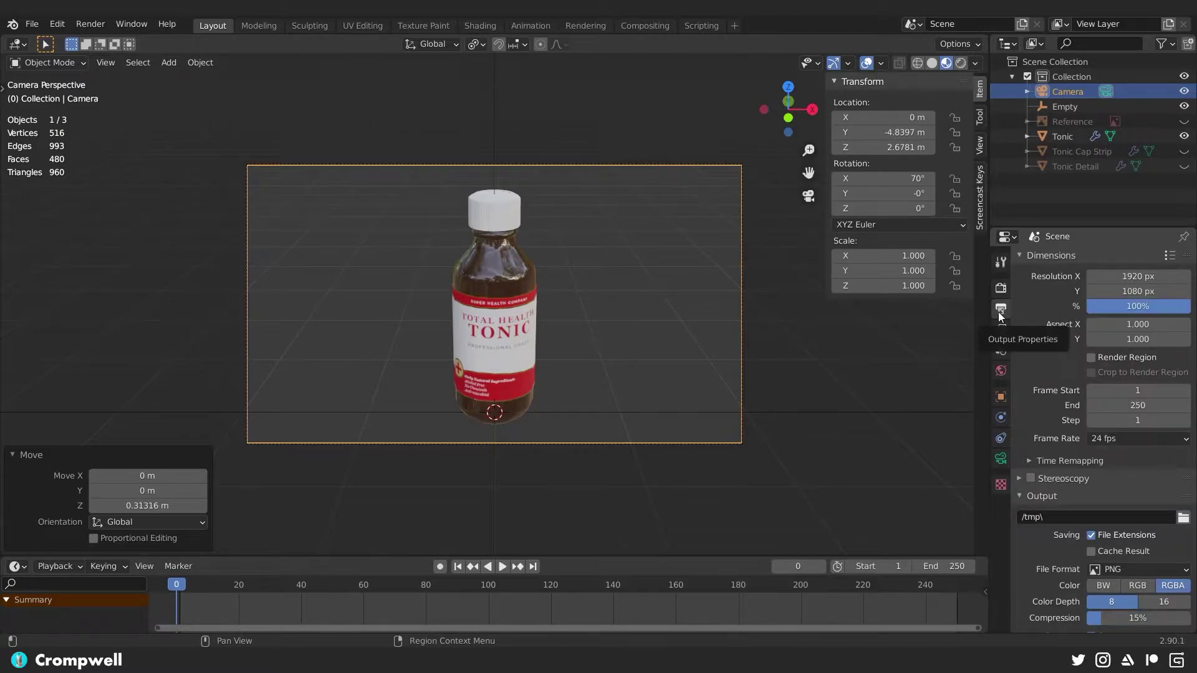
{"action": "left_click", "coordinate": [1134, 279]}
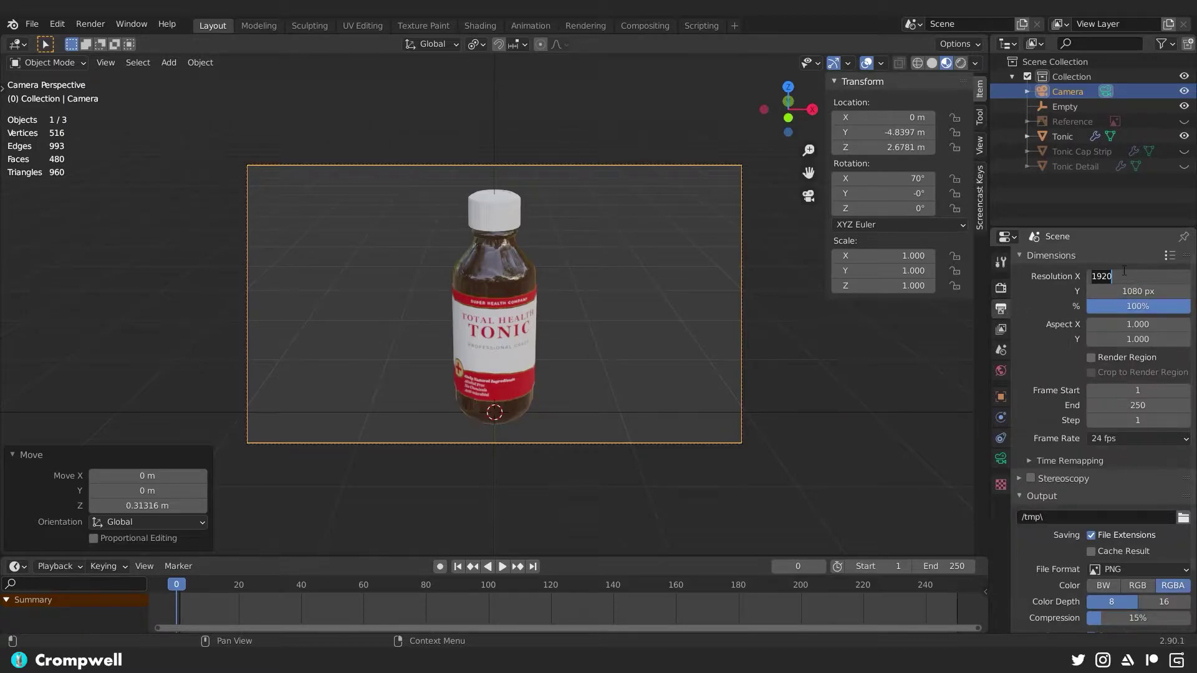
{"action": "key", "text": "Tab"}
{"action": "key", "text": "Return"}
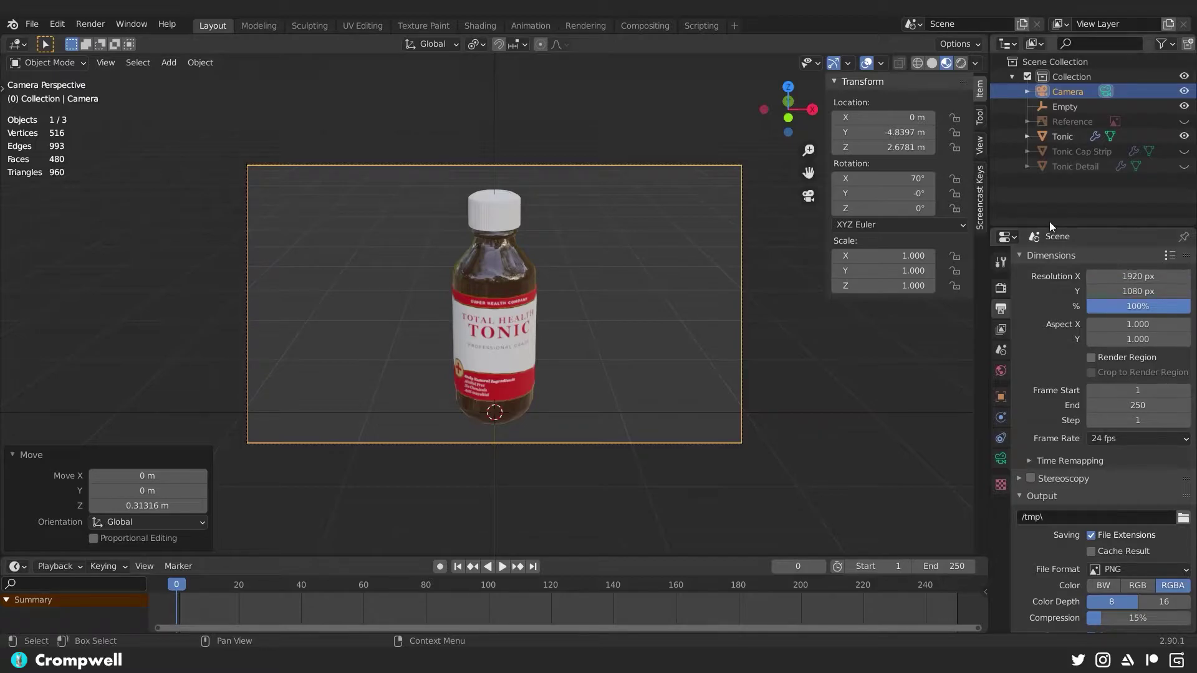
{"action": "left_click", "coordinate": [1135, 278]}
{"action": "type", "text": "102"}
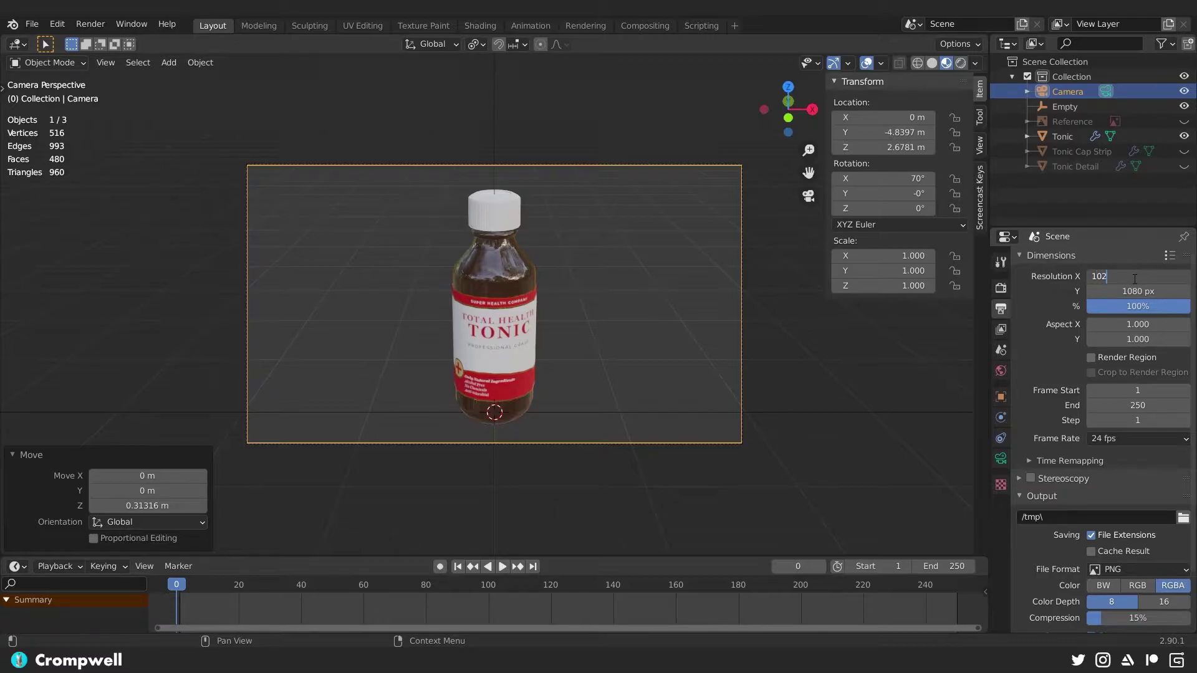
{"action": "type", "text": "80"}
{"action": "key", "text": "Tab"}
{"action": "type", "text": "1920"}
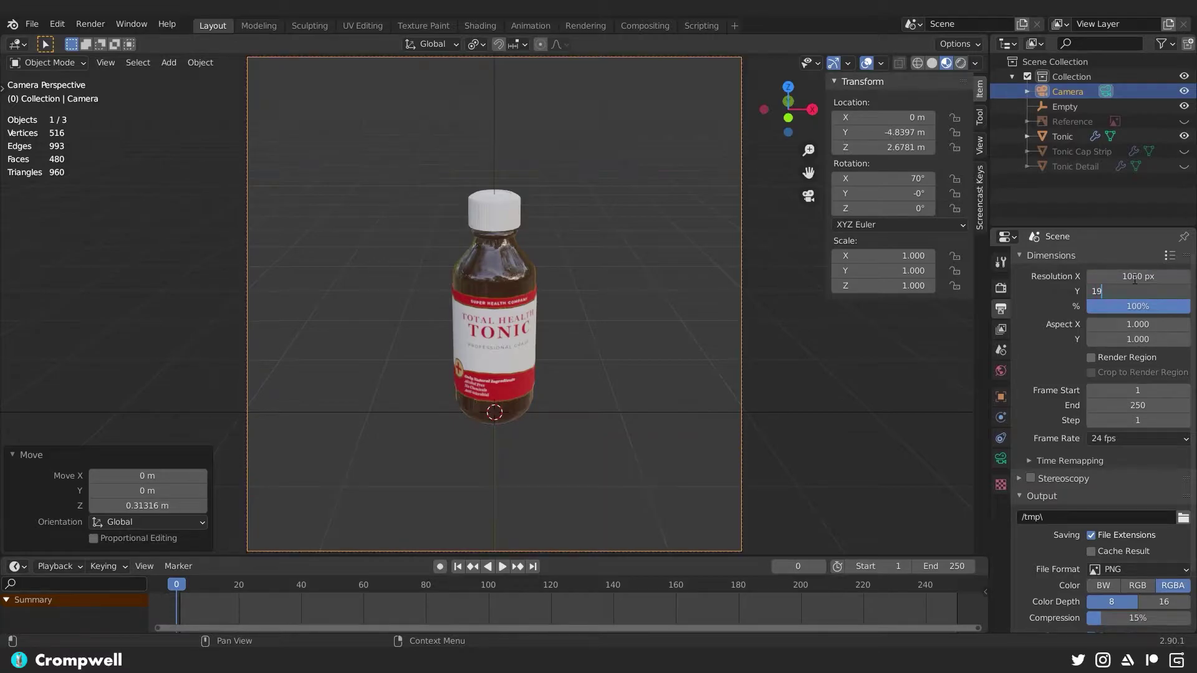
{"action": "key", "text": "Return"}
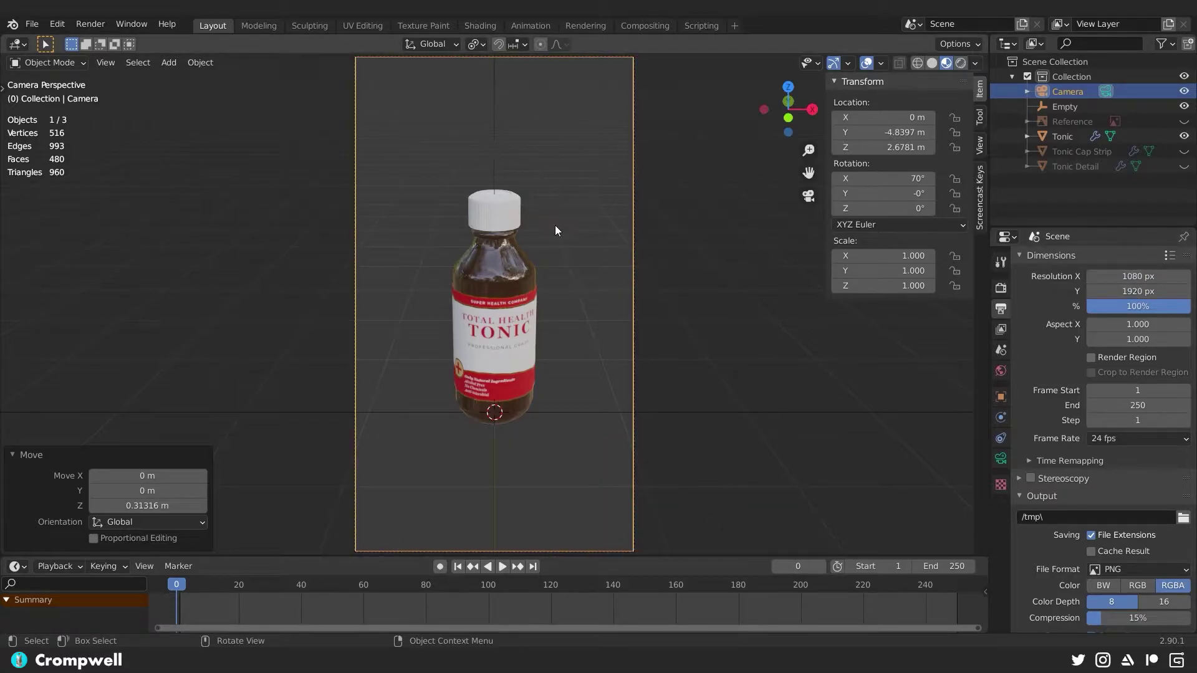
Move the camera along its view axis to bring it closer to the bottle
{"action": "key", "text": "g"}
{"action": "key", "text": "z"}
{"action": "key", "text": "z"}
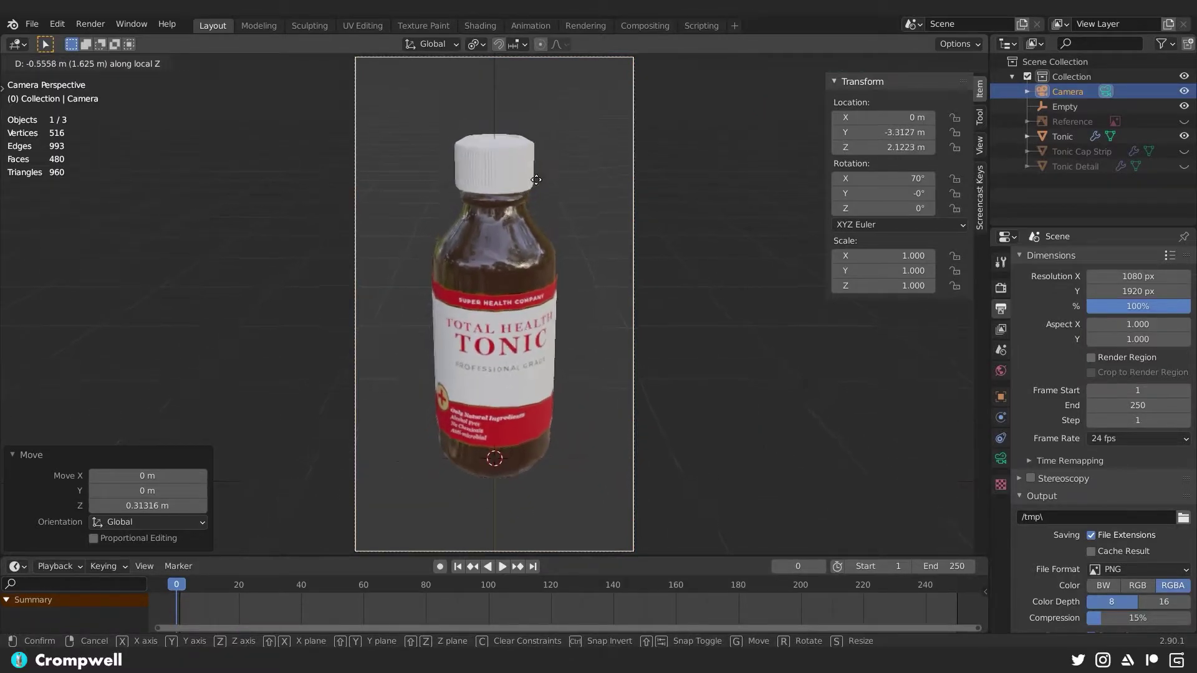
{"action": "left_click", "coordinate": [539, 192]}
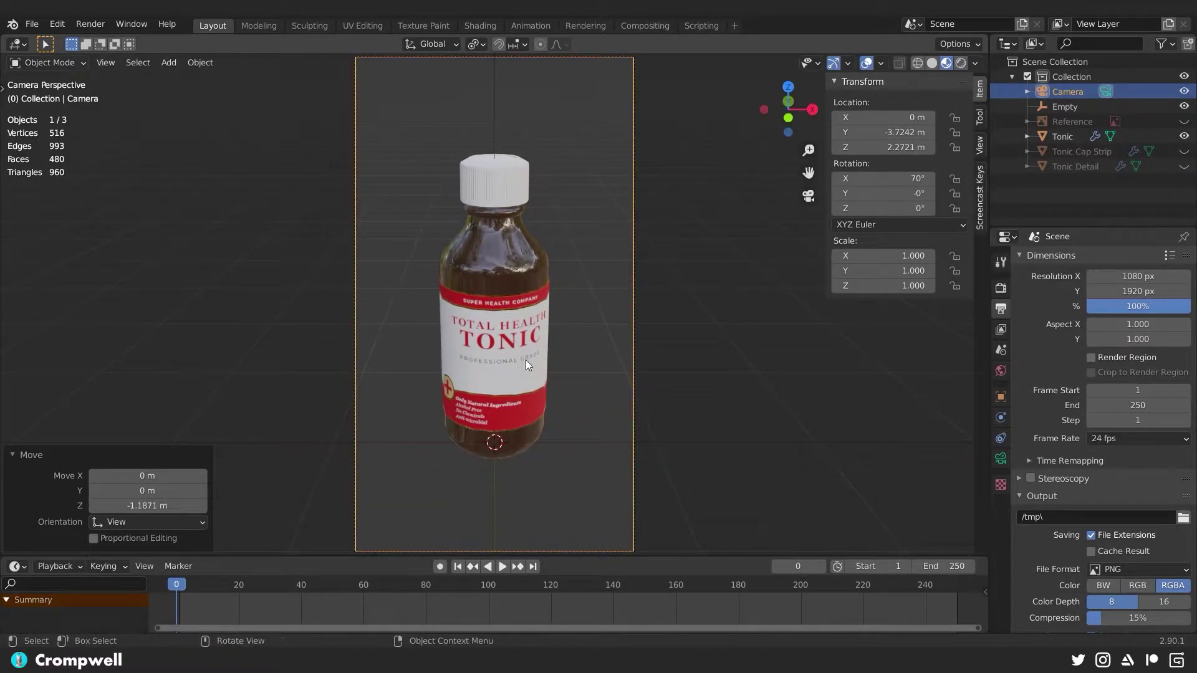
{"action": "scroll", "coordinate": [490, 316], "scroll_direction": "down", "scroll_amount": 3}
{"action": "key", "text": "Home"}
{"action": "key", "text": "g"}
{"action": "key", "text": "z"}
{"action": "key", "text": "z"}
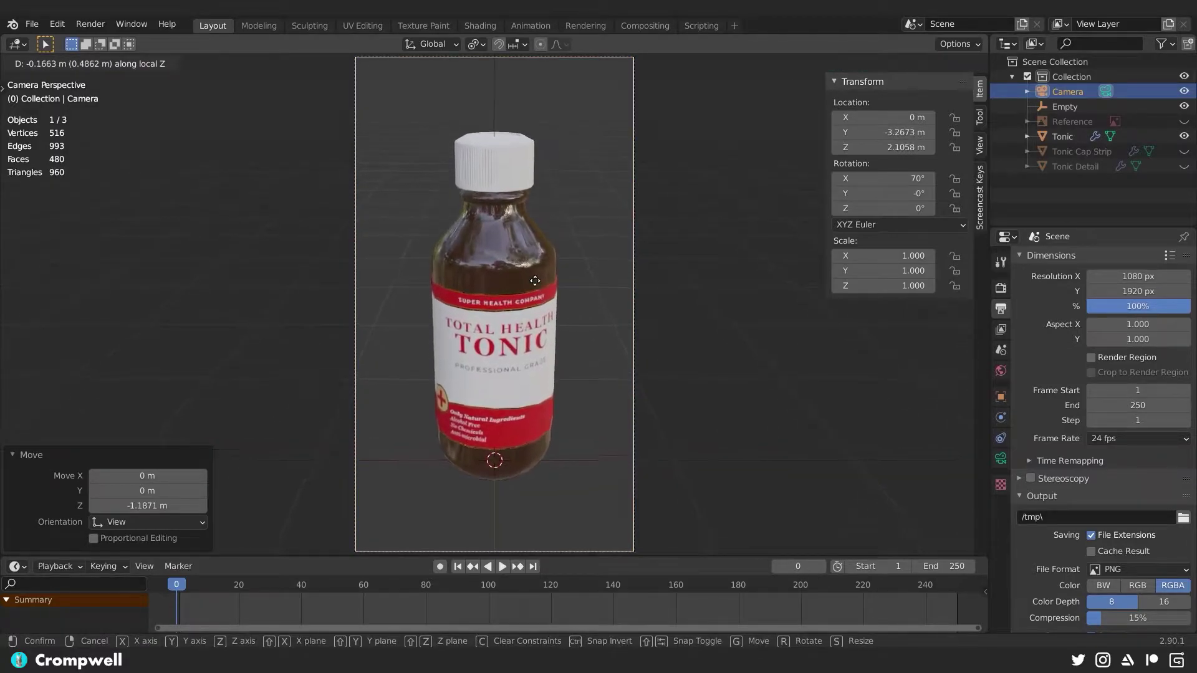
{"action": "left_click", "coordinate": [312, 321]}
{"action": "middle_click_drag", "start_coordinate": [311, 321], "coordinate": [565, 265]}
{"action": "scroll", "coordinate": [477, 319], "scroll_direction": "down", "scroll_amount": 5}
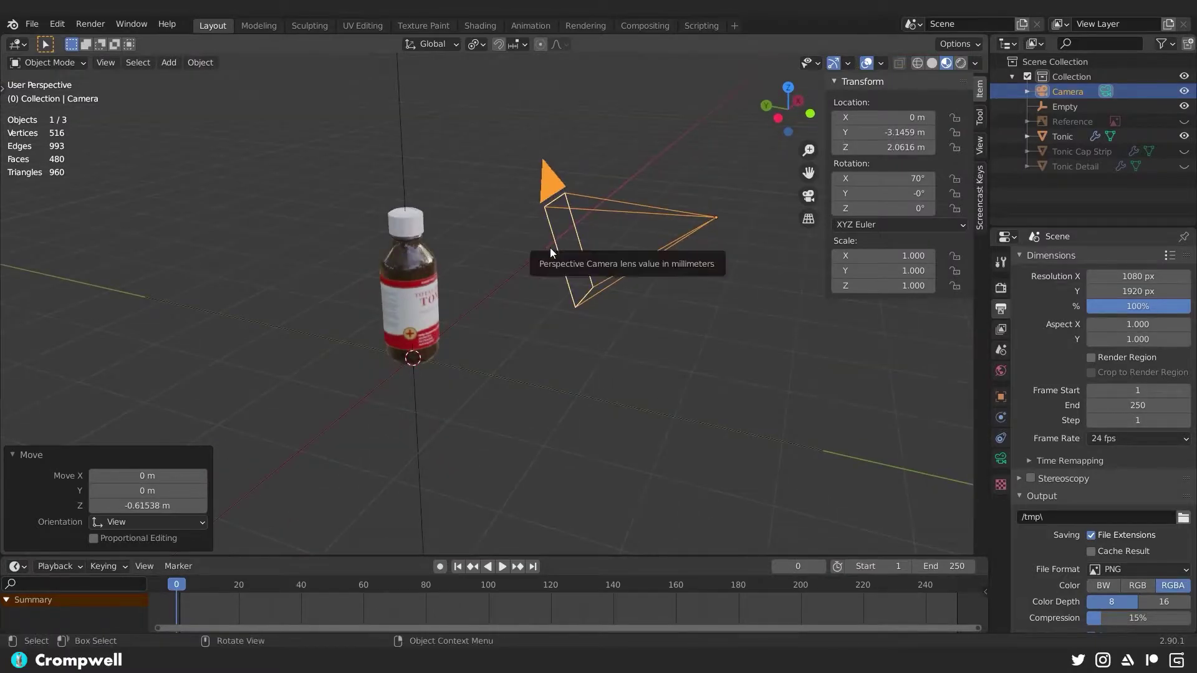
{"action": "key", "text": "KP_0"}
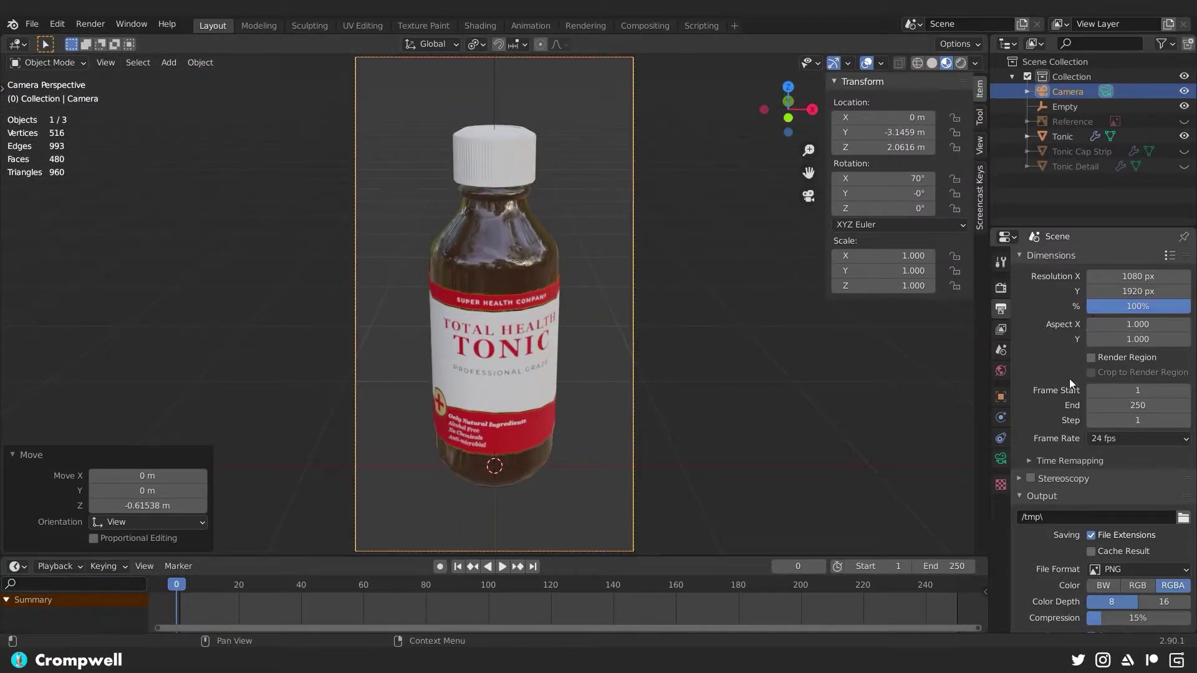
Set the camera focal length to 80 mm and pull the camera back
{"action": "left_click", "coordinate": [1002, 458]}
{"action": "left_click_drag", "start_coordinate": [1119, 326], "coordinate": [1153, 327]}
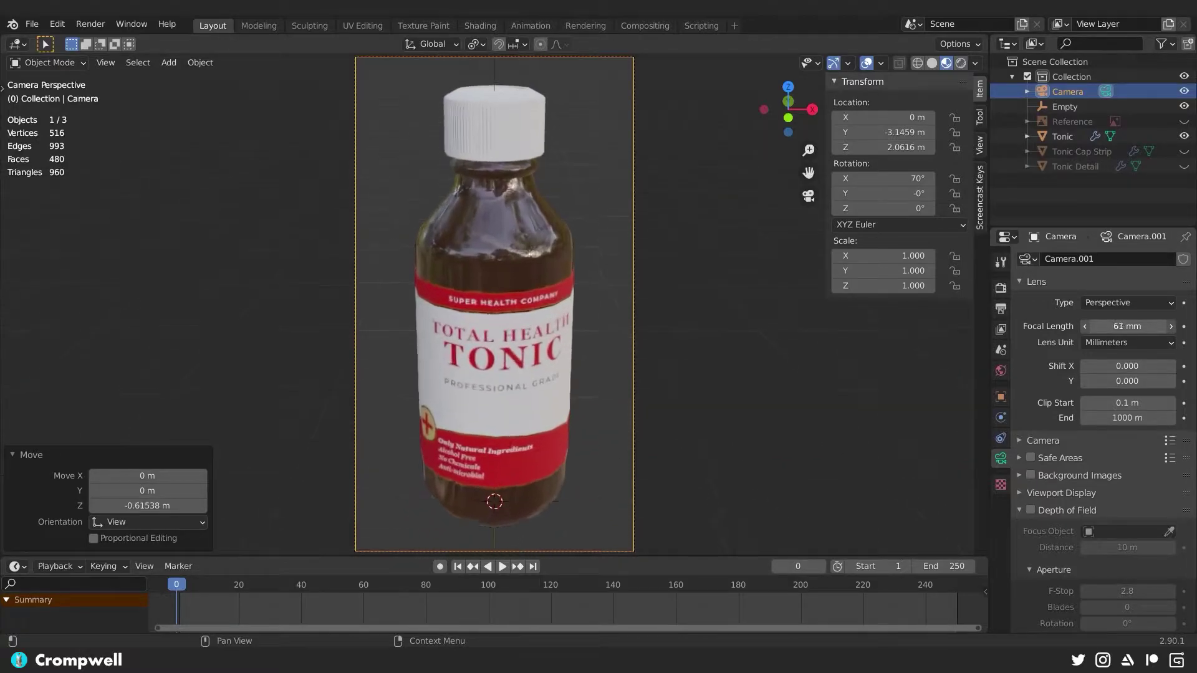
{"action": "left_click", "coordinate": [1088, 321]}
{"action": "type", "text": "80"}
{"action": "key", "text": "Return"}
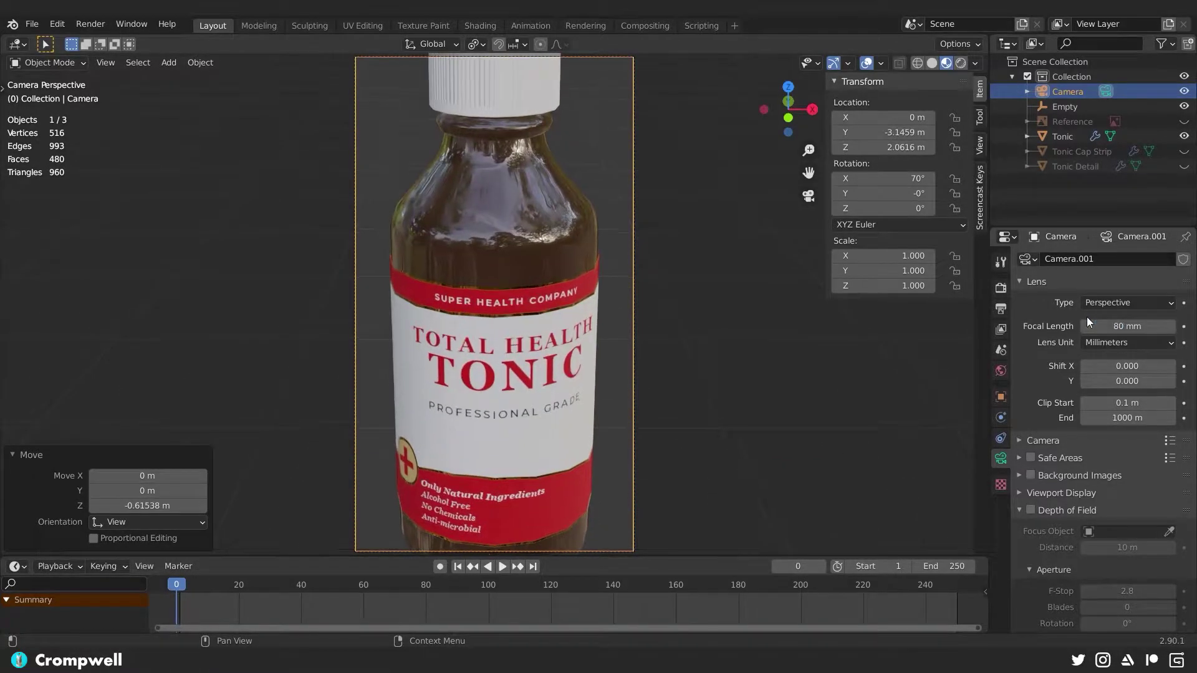
{"action": "key", "text": "g"}
{"action": "key", "text": "z"}
{"action": "key", "text": "z"}
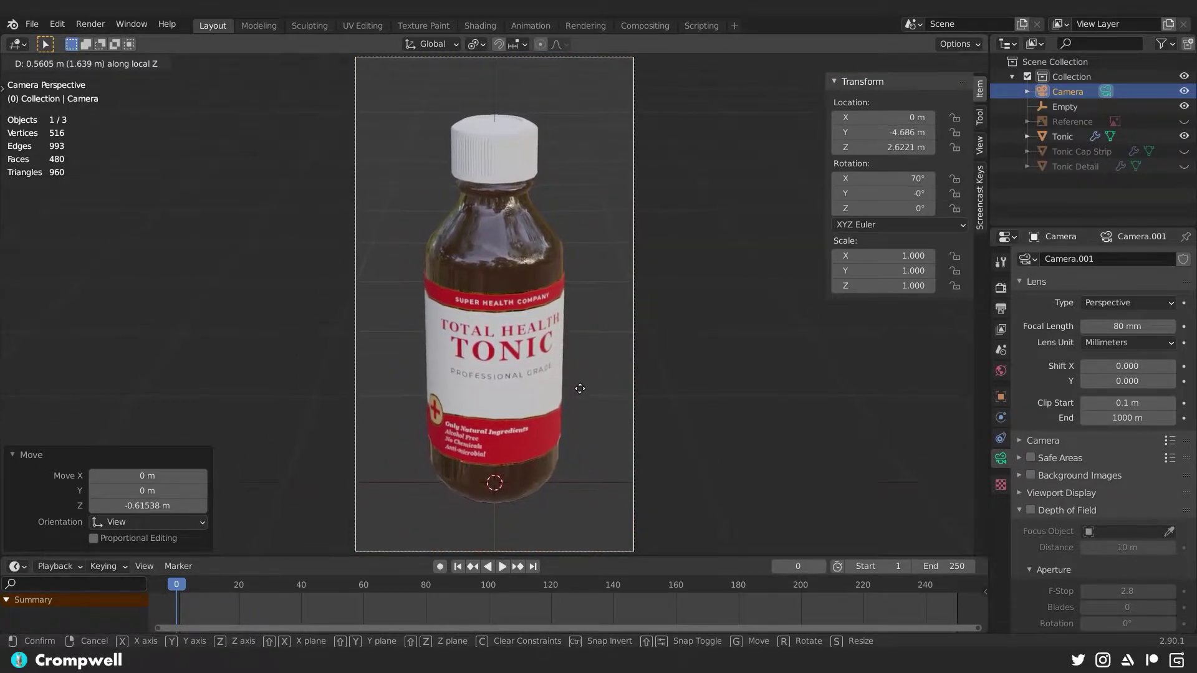
{"action": "left_click", "coordinate": [575, 393]}
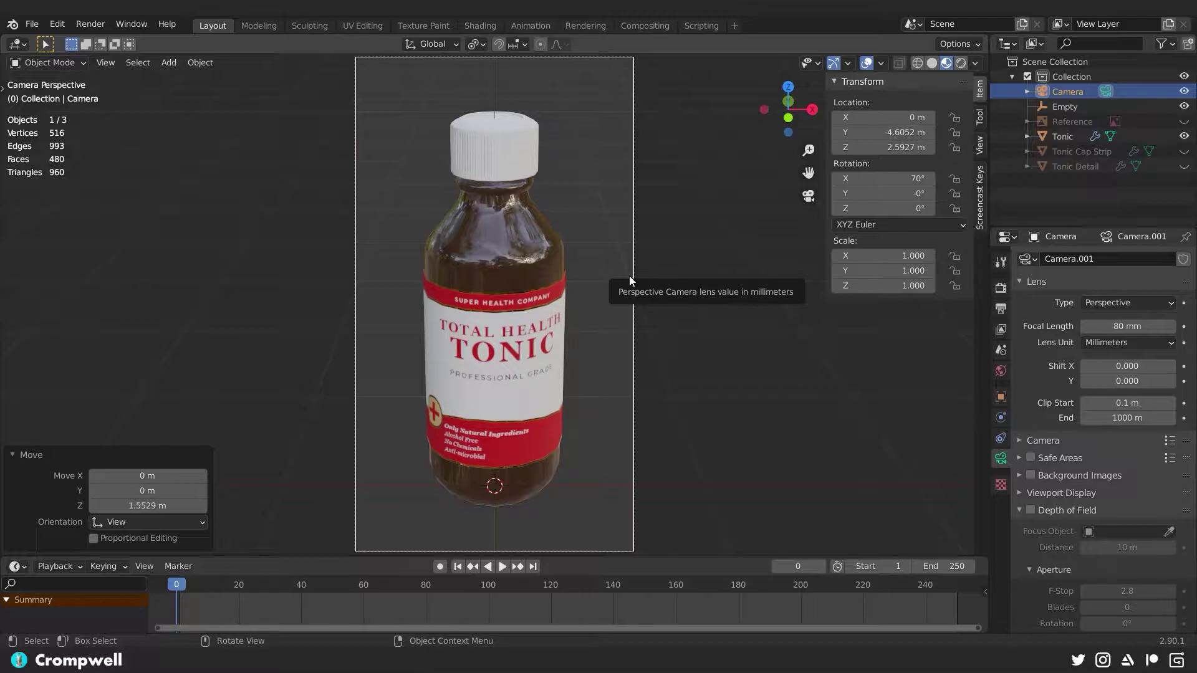
{"action": "left_click", "coordinate": [632, 276]}
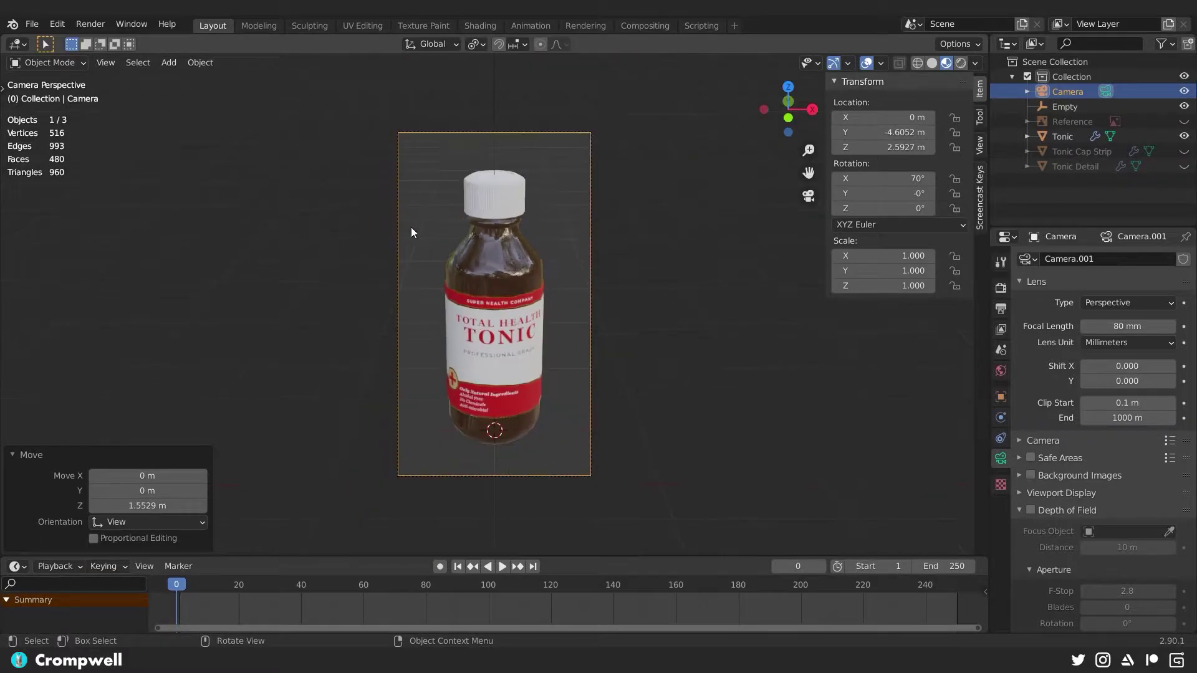
Save Tonic.blend and select the camera with the Empty as active object
{"action": "key", "text": "ctrl+s"}
{"action": "middle_click_drag", "start_coordinate": [424, 308], "coordinate": [525, 407]}
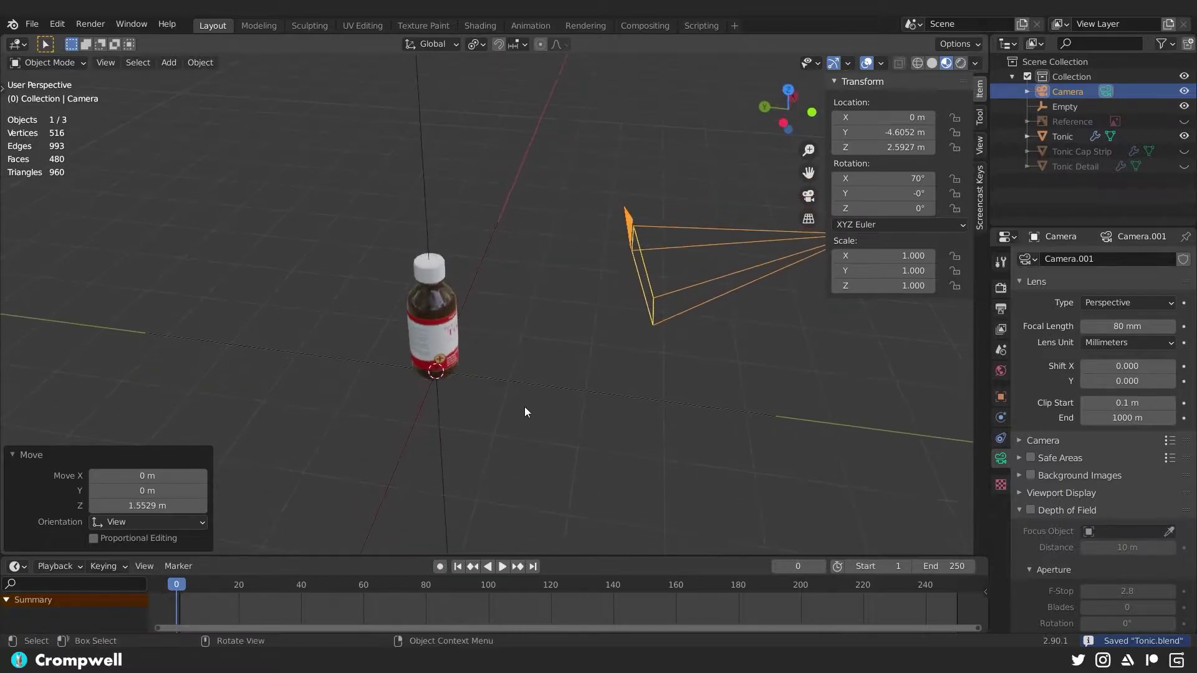
{"action": "left_click_drag", "start_coordinate": [615, 186], "coordinate": [684, 268]}
{"action": "left_click_drag", "start_coordinate": [724, 388], "coordinate": [775, 424], "text": "shift"}
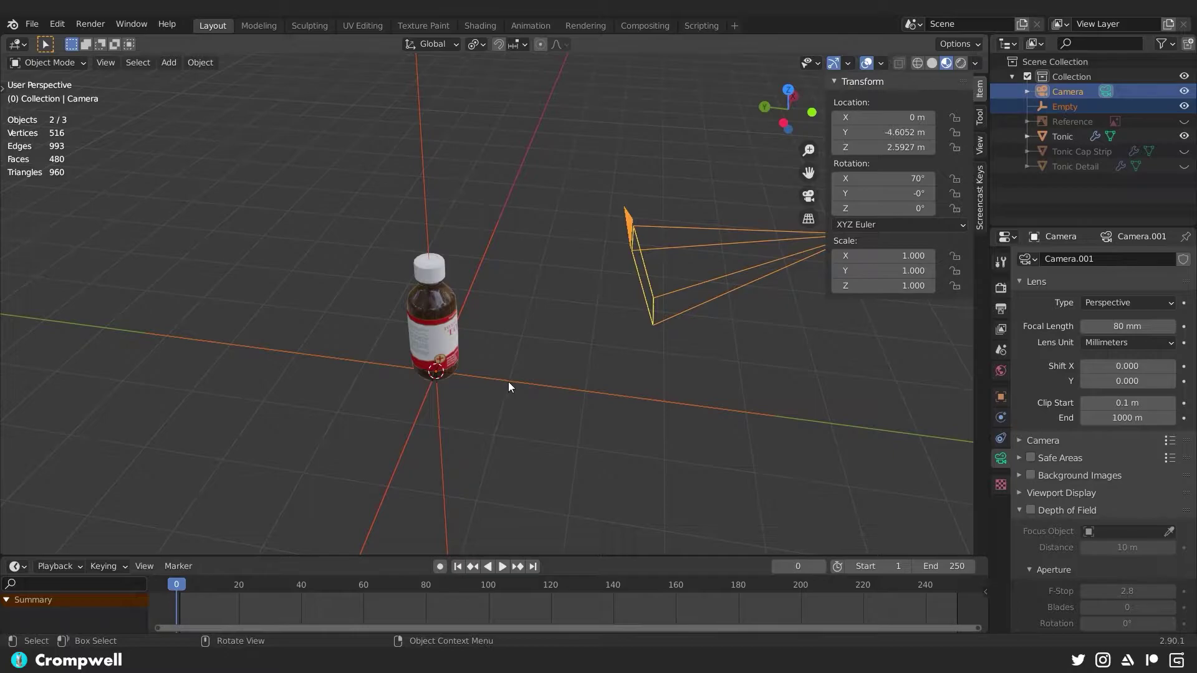
{"action": "left_click", "coordinate": [645, 399], "text": "shift"}
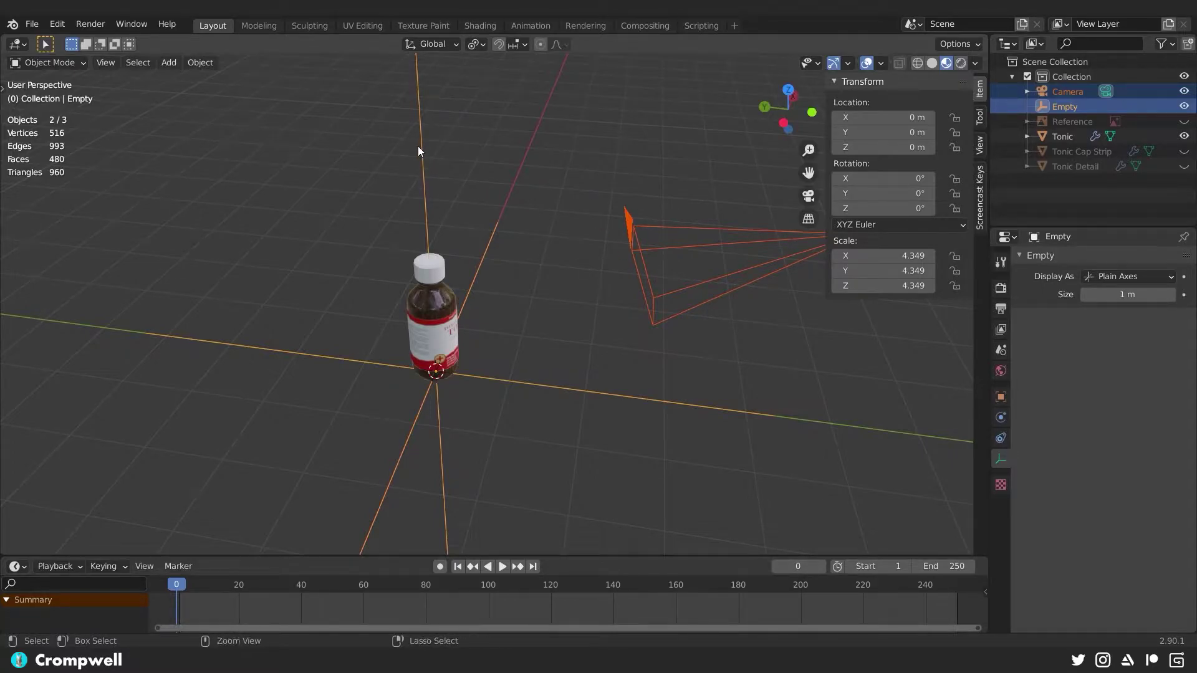
Parent the camera to the Empty using Object, leaving the Empty's rotation at 0°
{"action": "key", "text": "ctrl+p"}
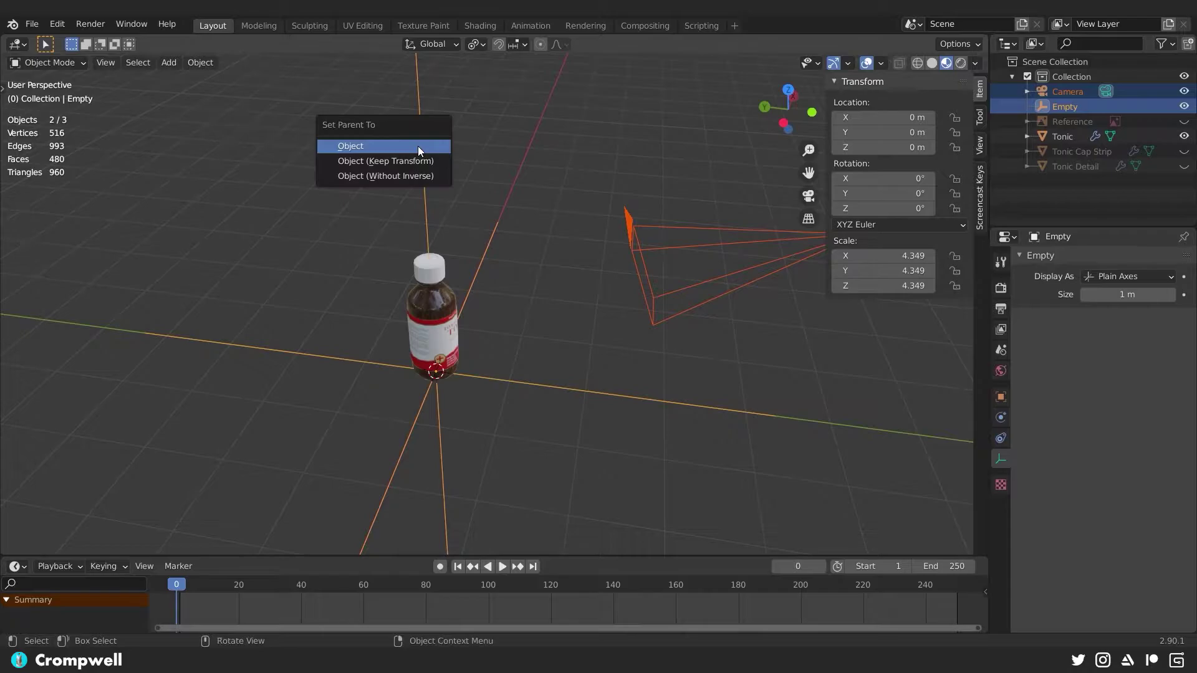
{"action": "left_click", "coordinate": [350, 146]}
{"action": "left_click", "coordinate": [634, 235]}
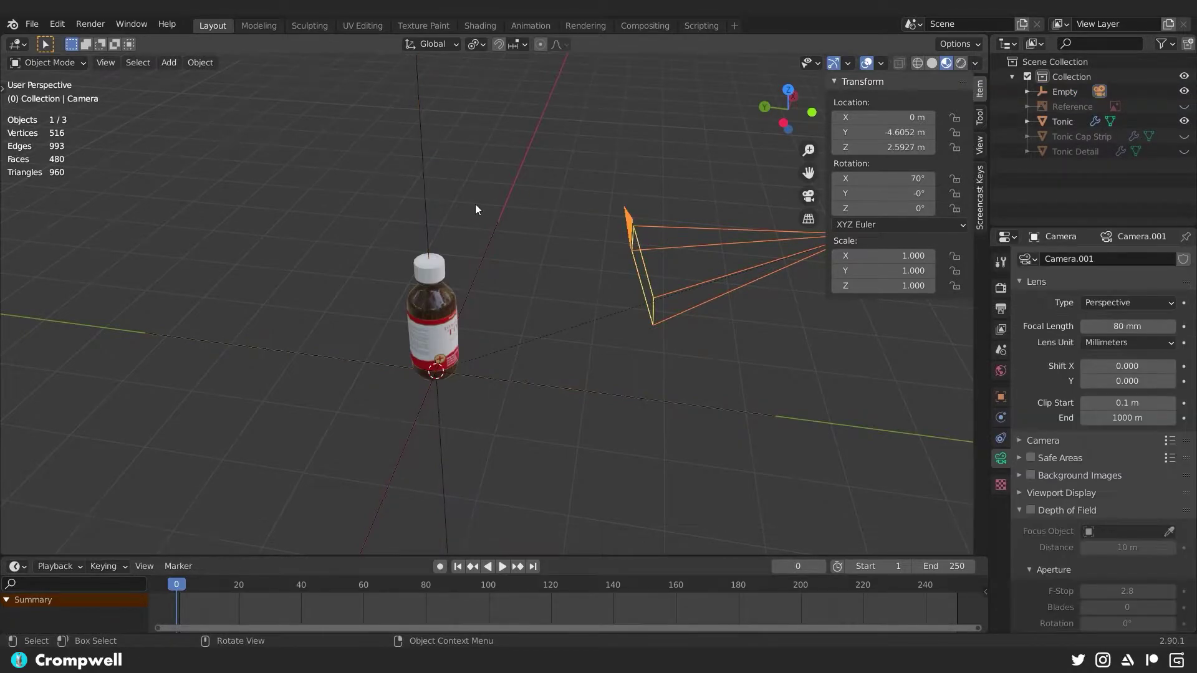
{"action": "left_click", "coordinate": [425, 179]}
{"action": "key", "text": "s"}
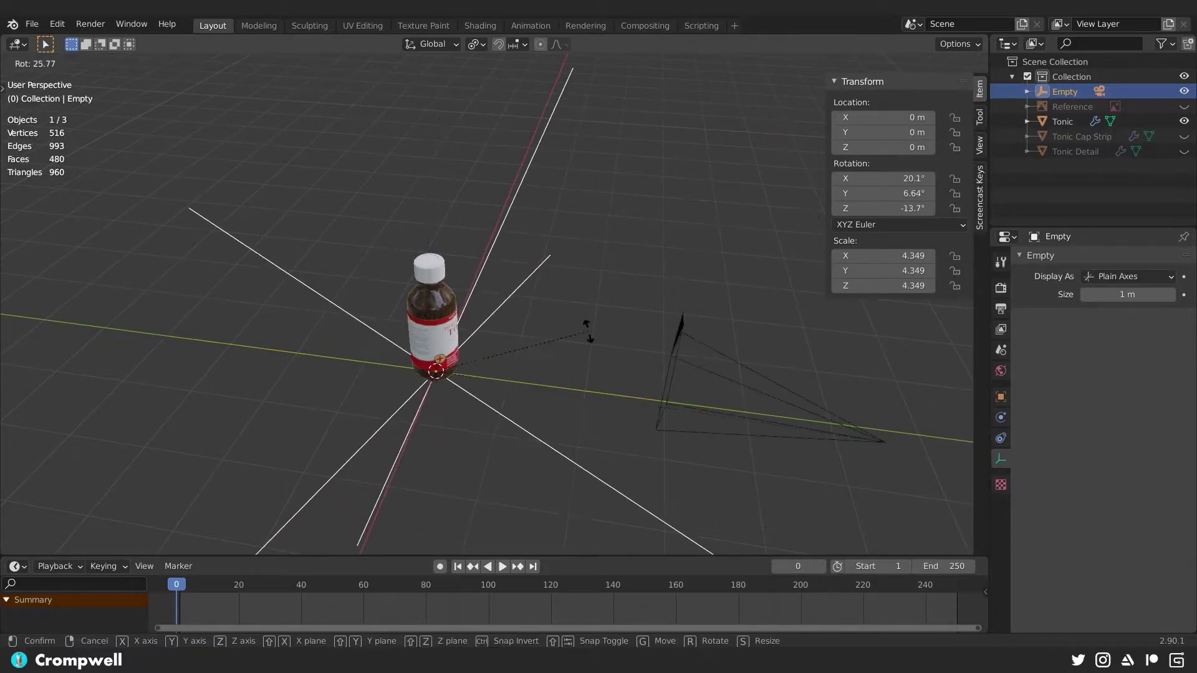
{"action": "key", "text": "Escape"}
{"action": "key", "text": "r"}
{"action": "key", "text": "Escape"}
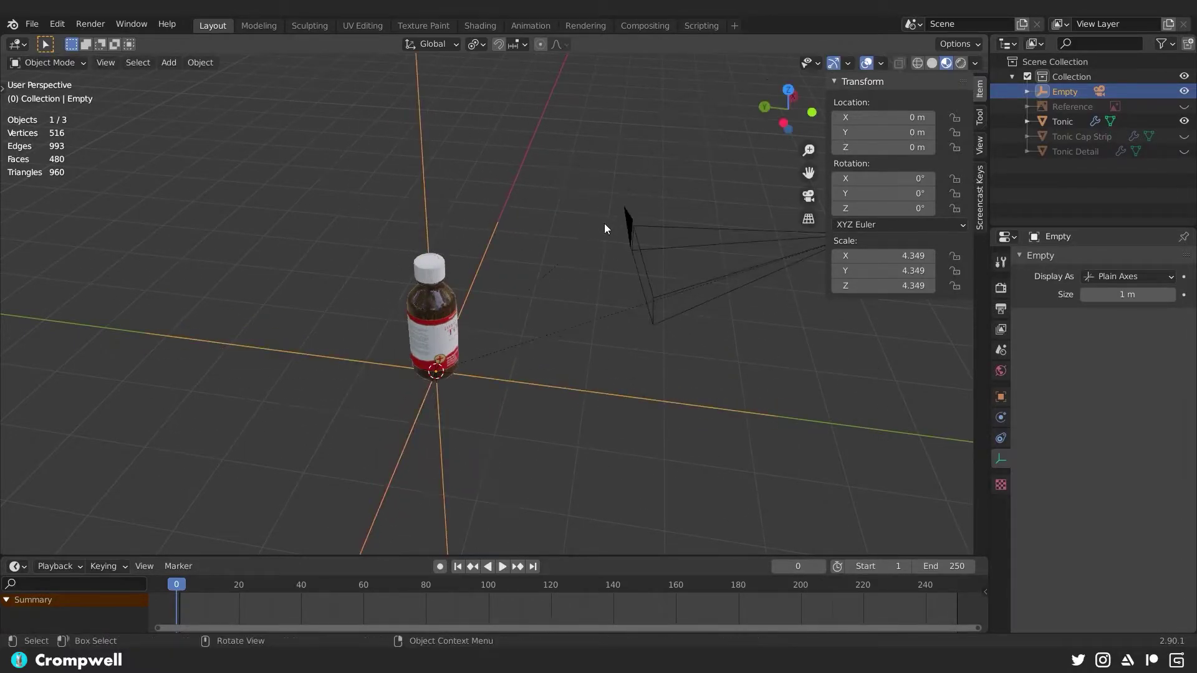
Keyframe the Empty's location at frame 1 and set the end frame to 300
{"action": "middle_click_drag", "start_coordinate": [605, 223], "coordinate": [463, 331]}
{"action": "scroll", "coordinate": [462, 331], "scroll_direction": "down", "scroll_amount": 2}
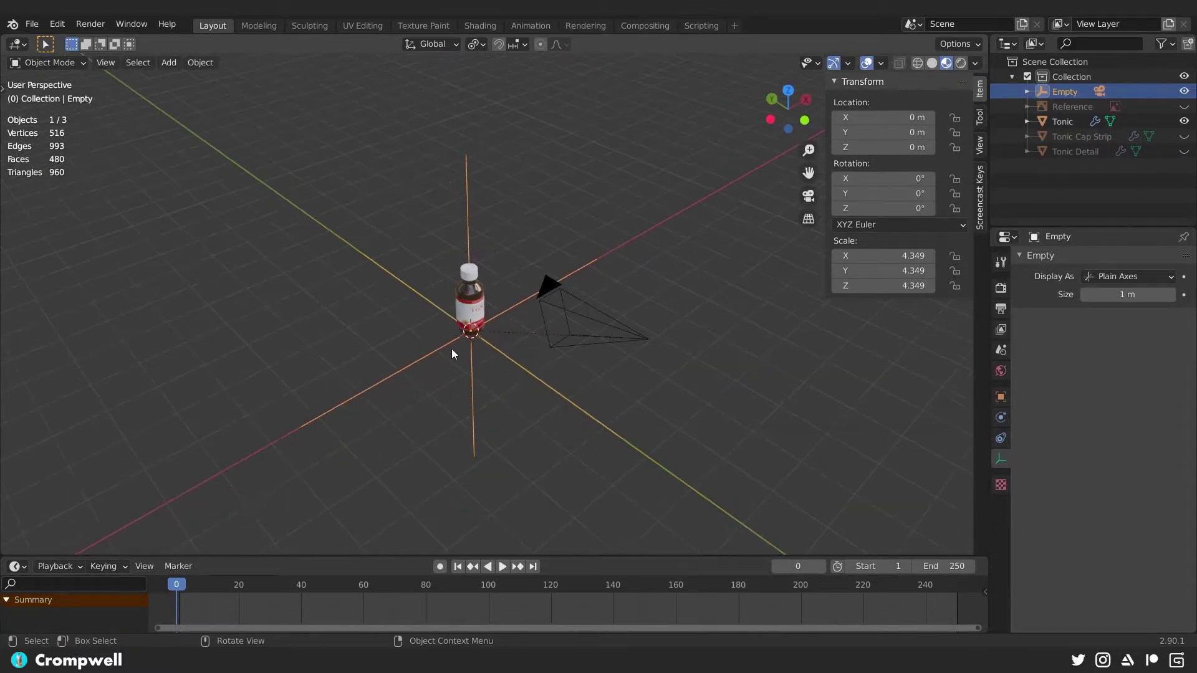
{"action": "left_click", "coordinate": [461, 570]}
{"action": "key", "text": "i"}
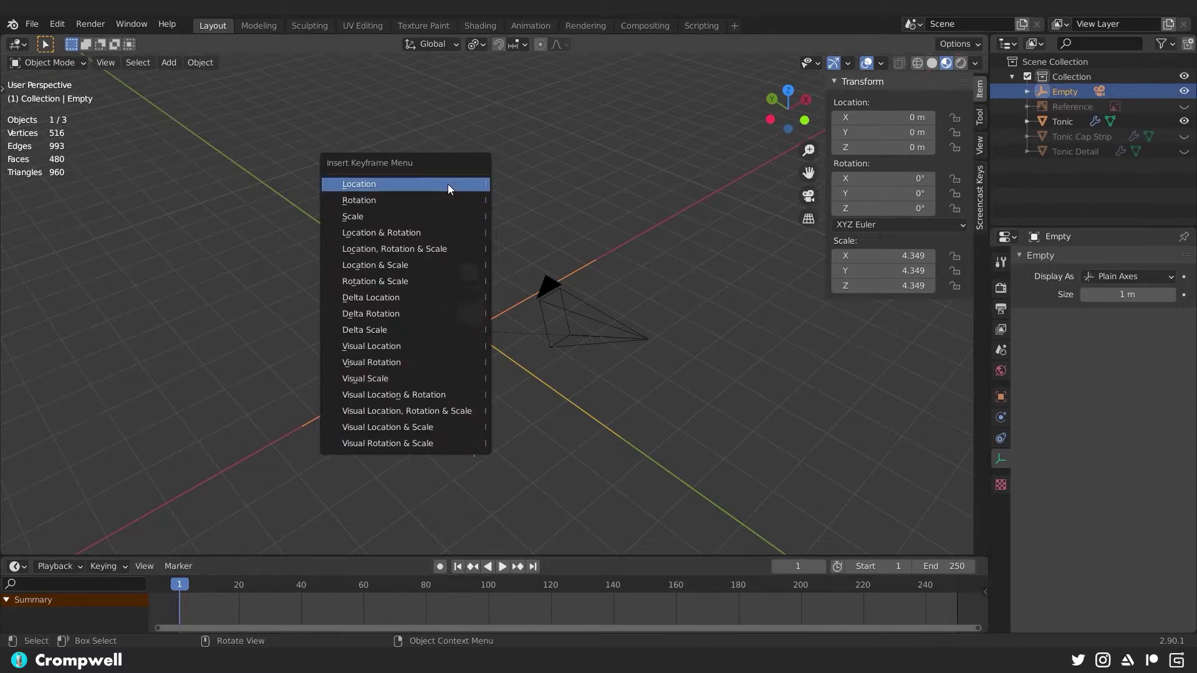
{"action": "left_click", "coordinate": [447, 184]}
{"action": "left_click", "coordinate": [913, 565]}
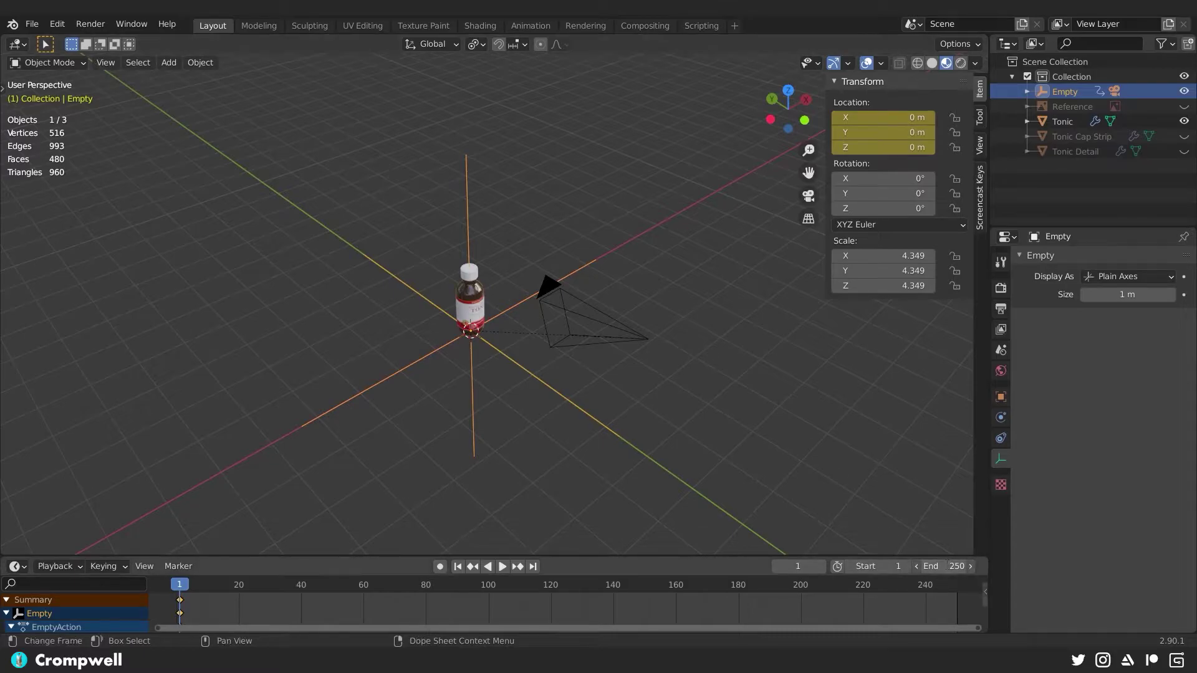
{"action": "type", "text": "300"}
{"action": "key", "text": "Return"}
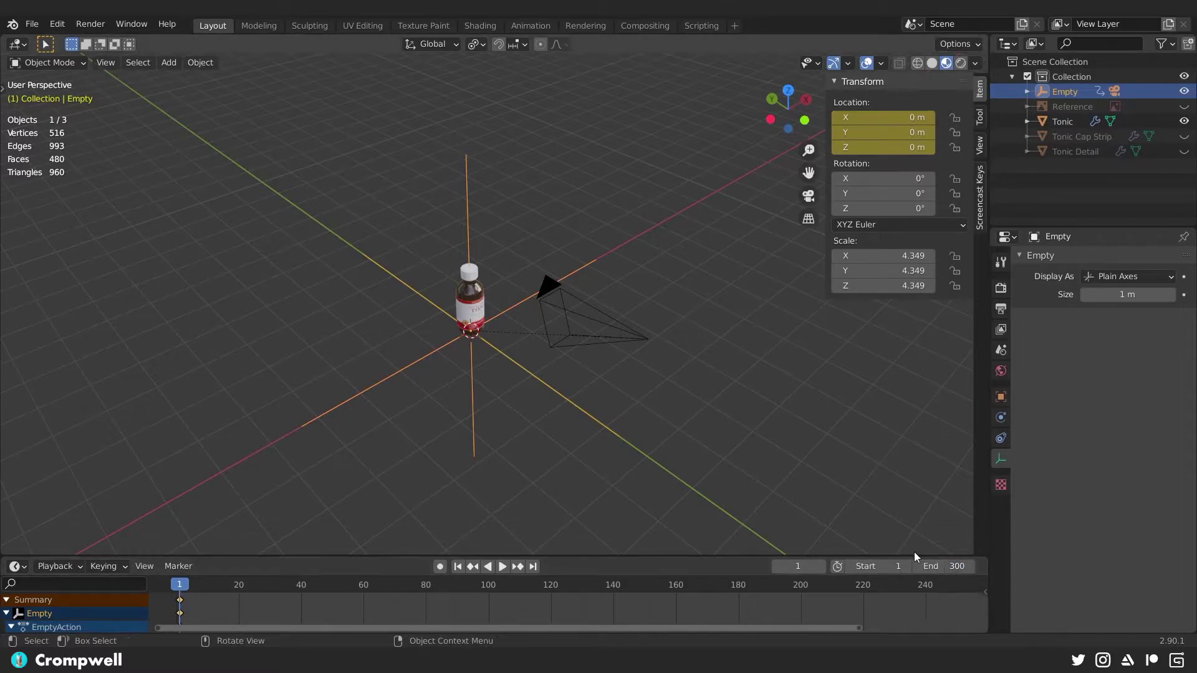
{"action": "left_click_drag", "start_coordinate": [859, 628], "coordinate": [1115, 620]}
At frame 300, keyframe a 360° Z rotation and set interpolation to Linear
{"action": "left_click", "coordinate": [532, 567]}
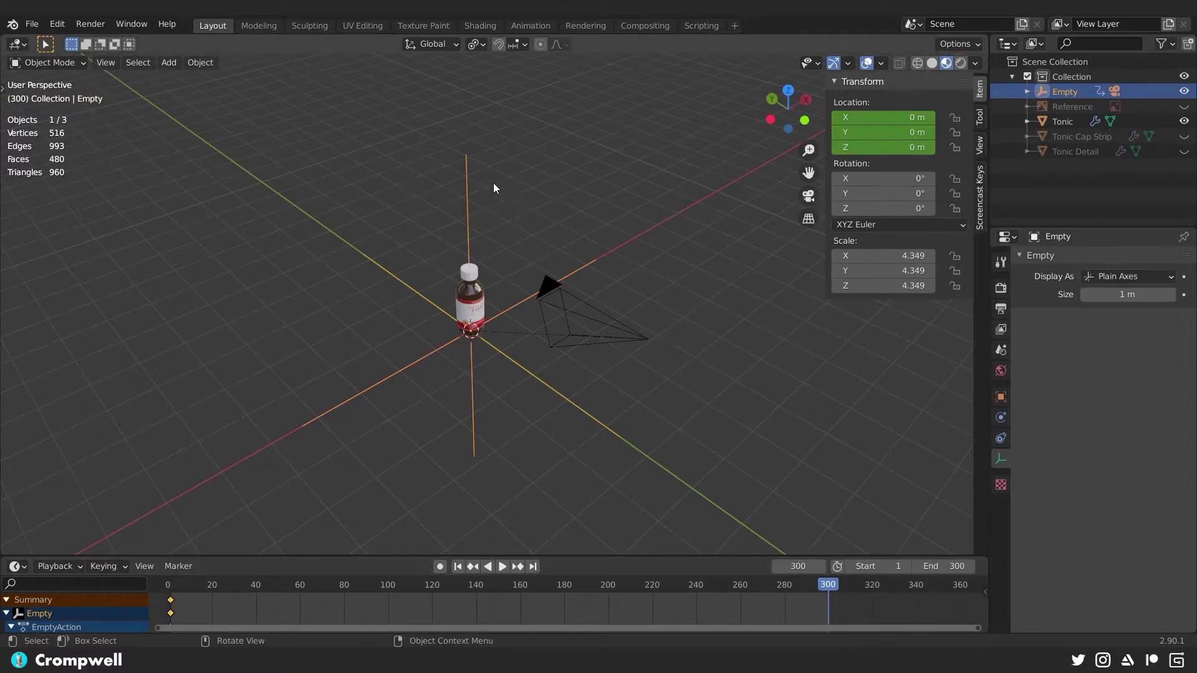
{"action": "type", "text": "rz"}
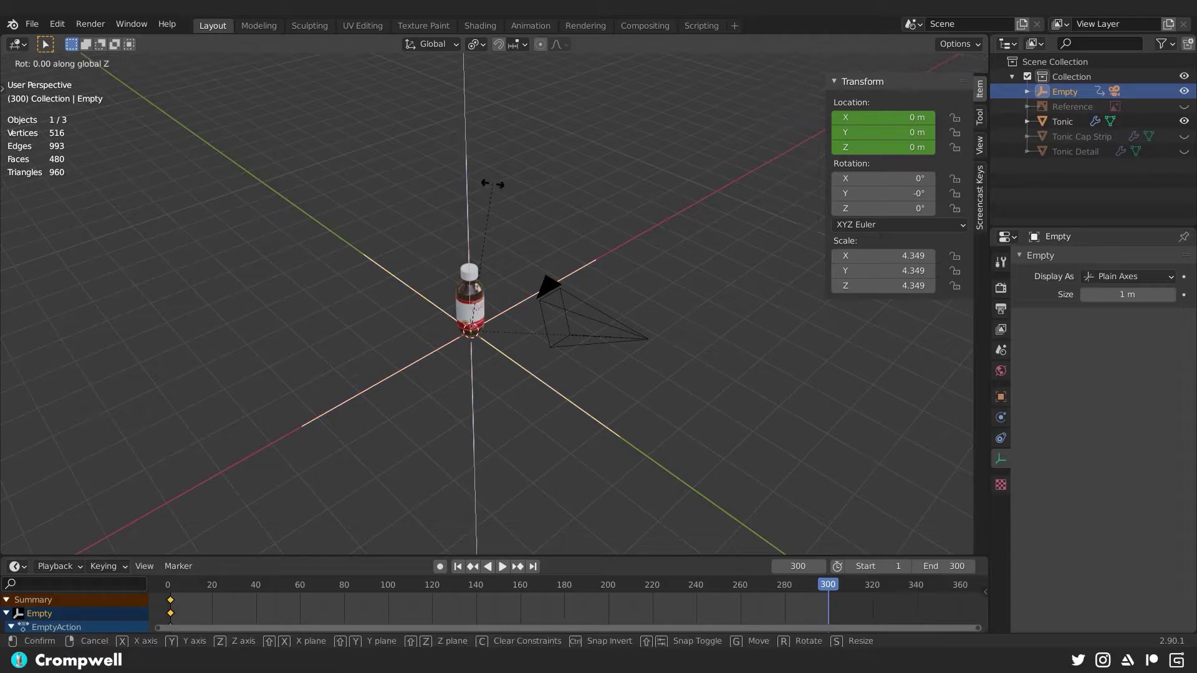
{"action": "type", "text": "360"}
{"action": "key", "text": "Return"}
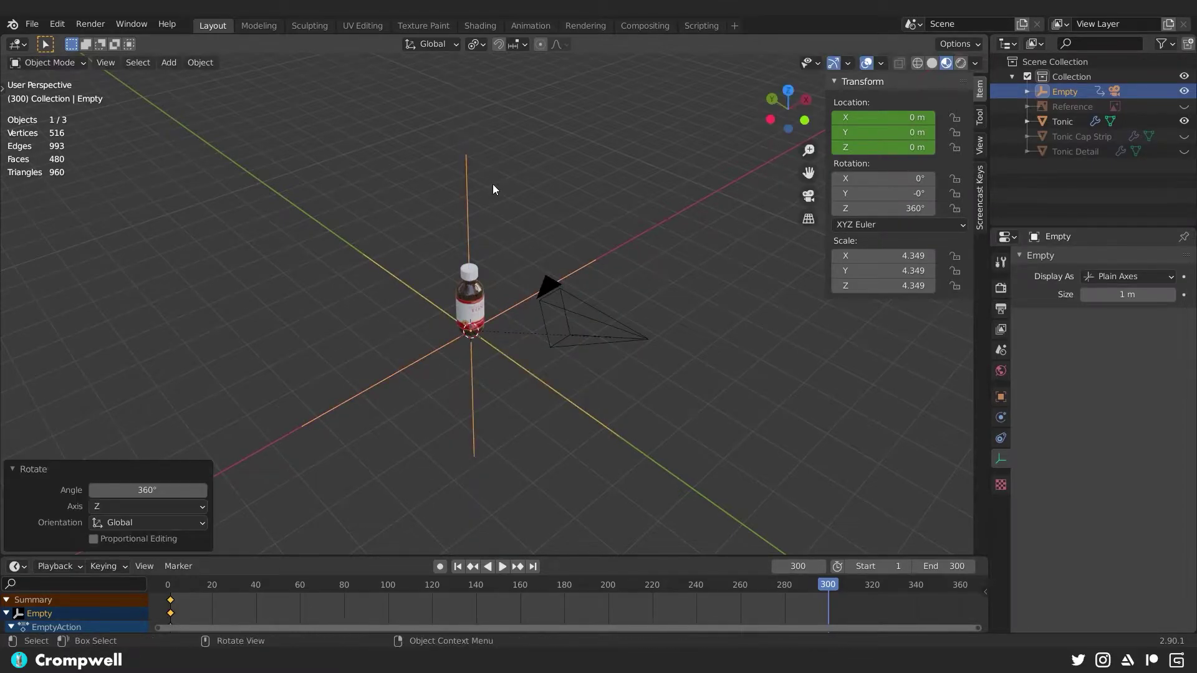
{"action": "key", "text": "i"}
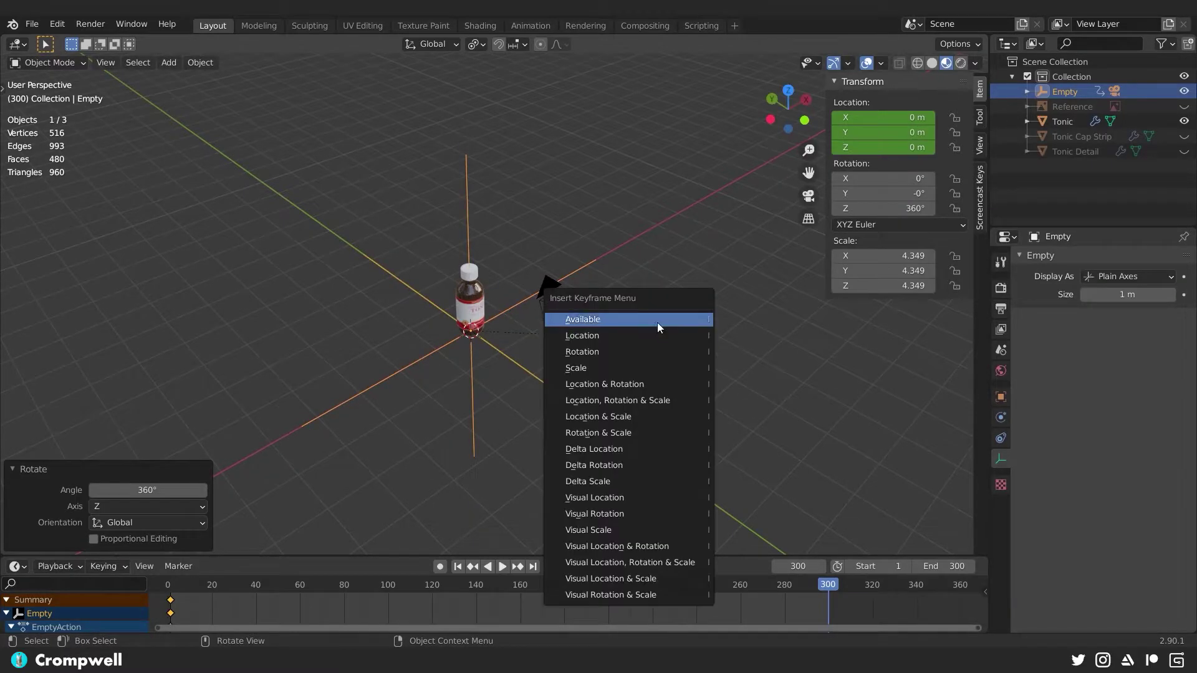
{"action": "left_click", "coordinate": [635, 350]}
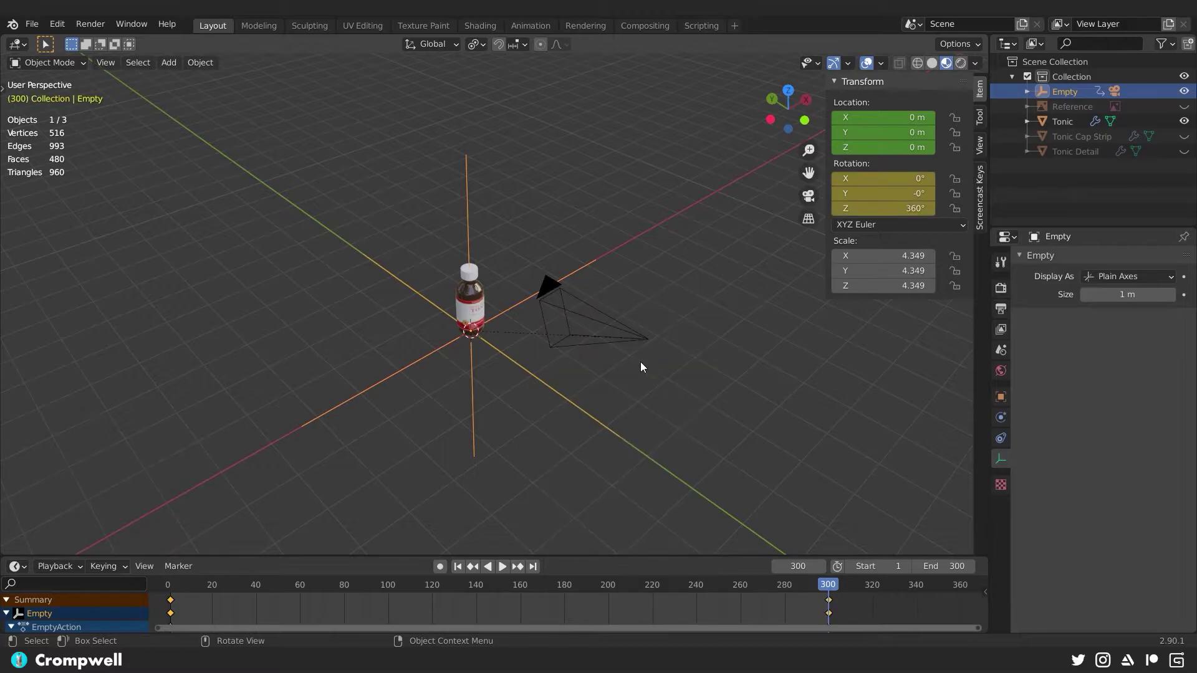
{"action": "right_click", "coordinate": [829, 598]}
{"action": "mouse_move", "coordinate": [774, 527]}
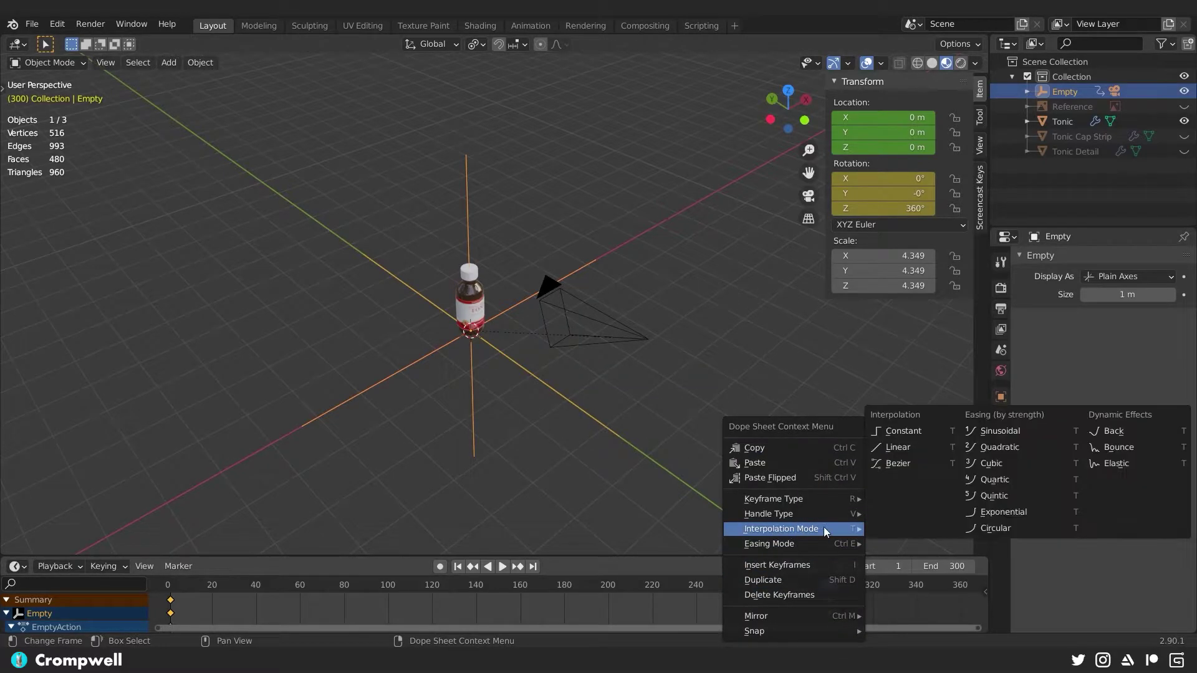
{"action": "left_click", "coordinate": [902, 449]}
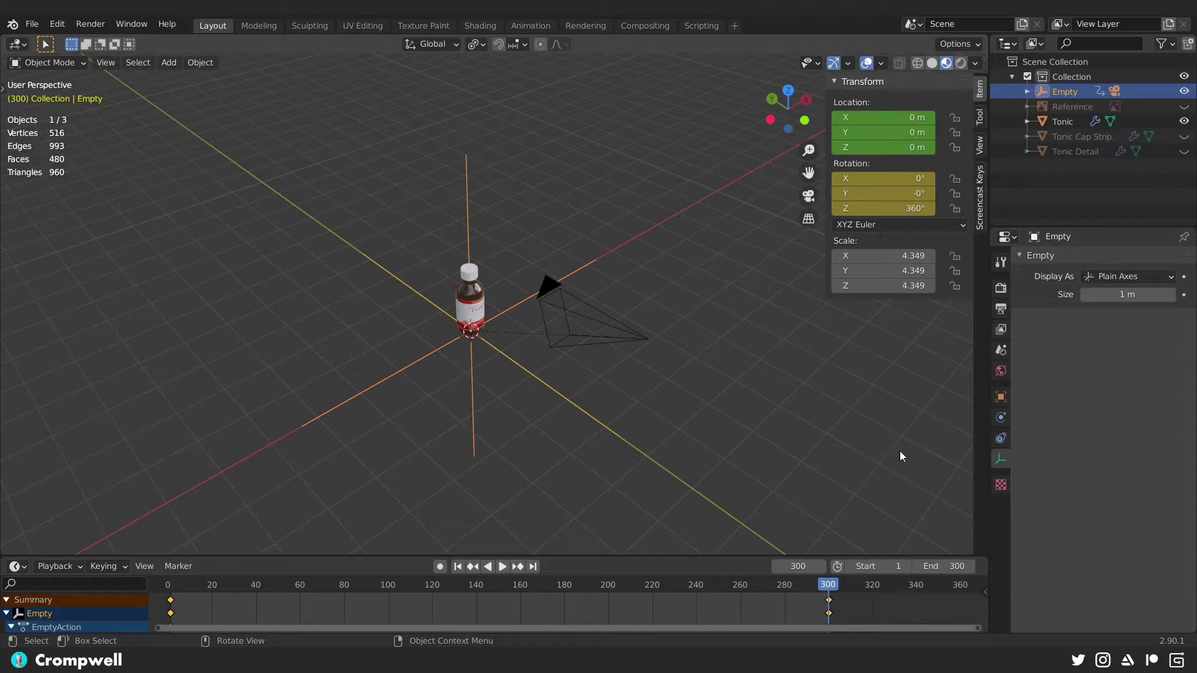
Set the end frame to 299 and play the animation through the camera
{"action": "left_click", "coordinate": [947, 565]}
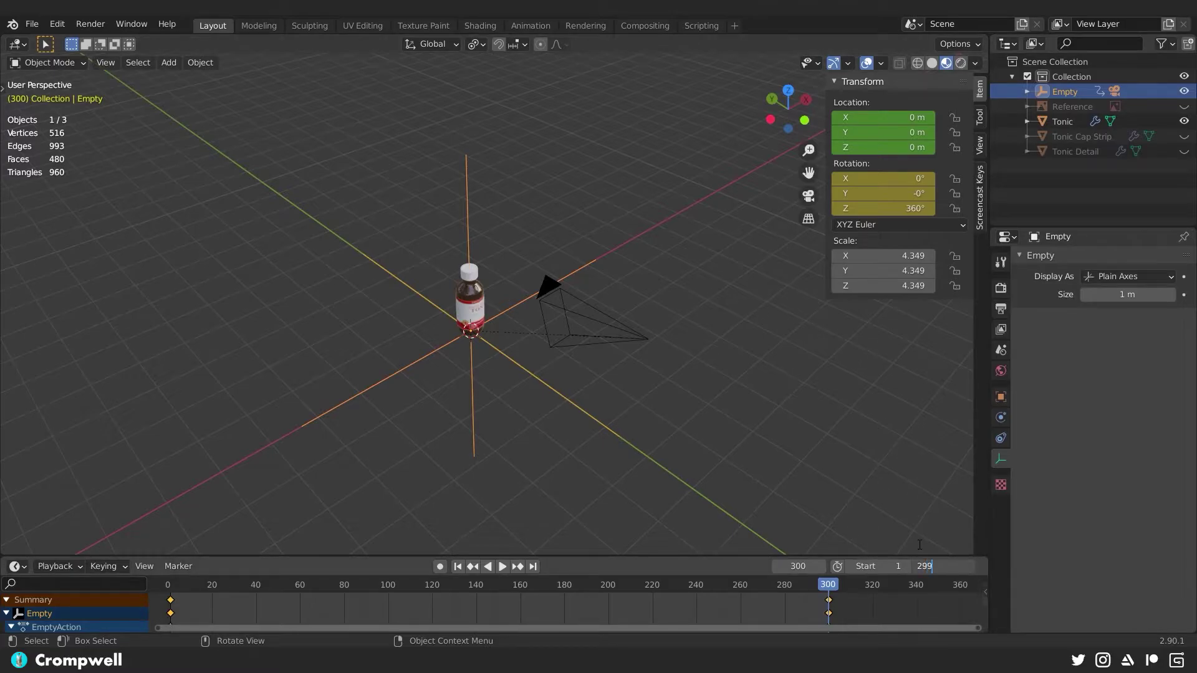
{"action": "key", "text": "Return"}
{"action": "left_click", "coordinate": [457, 566]}
{"action": "key", "text": "KP_0"}
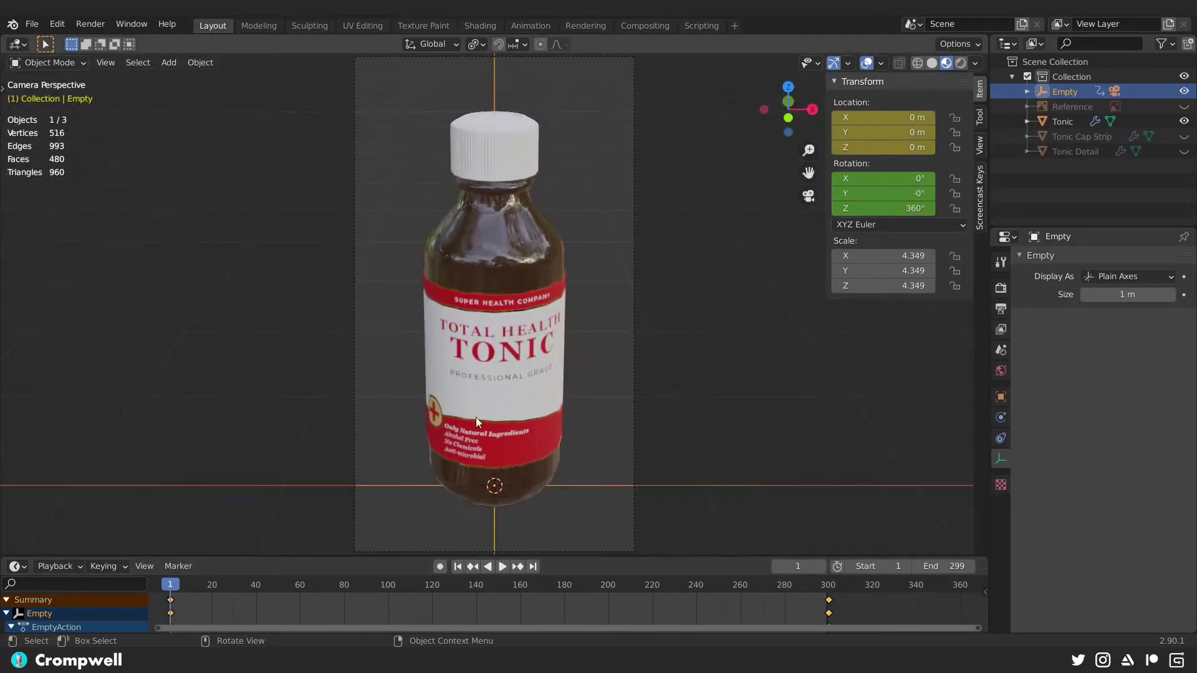
{"action": "key", "text": "space"}
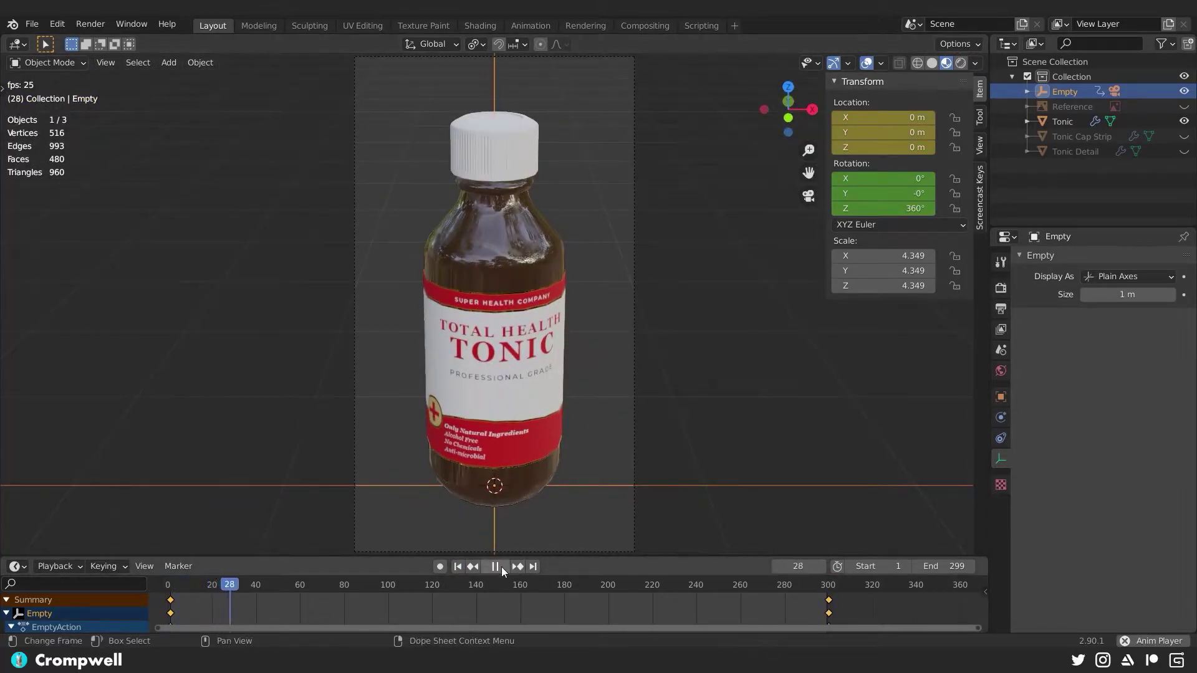
{"action": "left_click", "coordinate": [495, 566]}
{"action": "key", "text": "KP_0"}
{"action": "key", "text": "KP_0"}
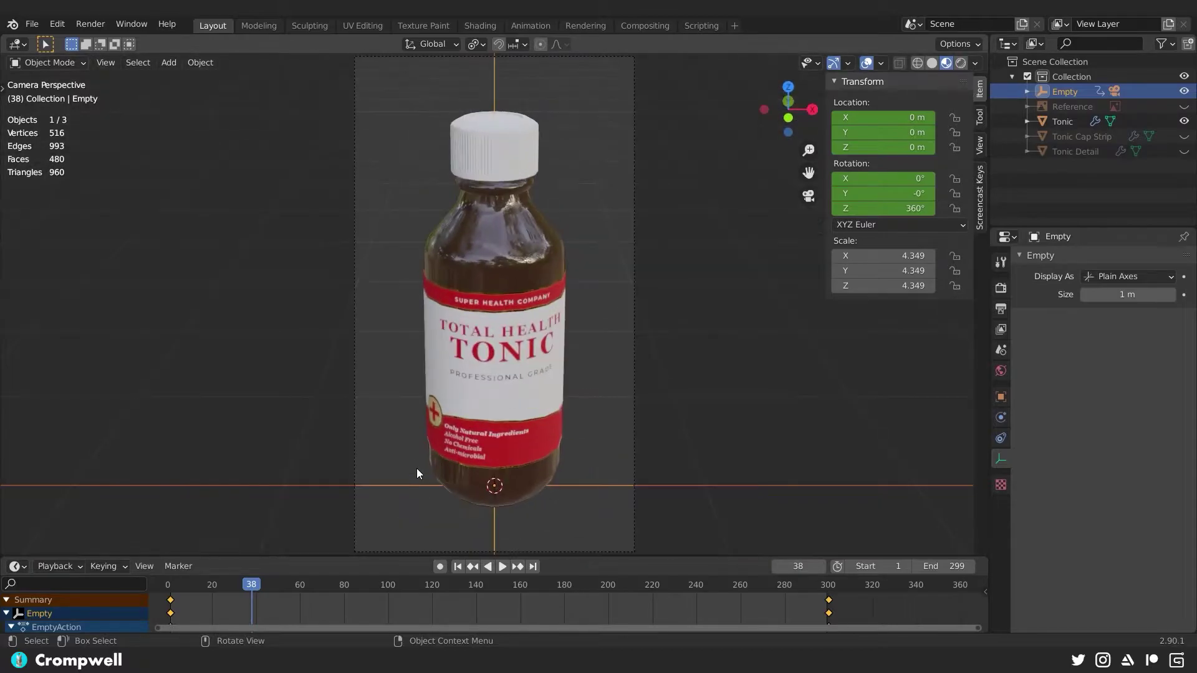
Replay the turntable from frame 1, then leave the camera view
{"action": "key", "text": "shift+Left"}
{"action": "left_click", "coordinate": [500, 569]}
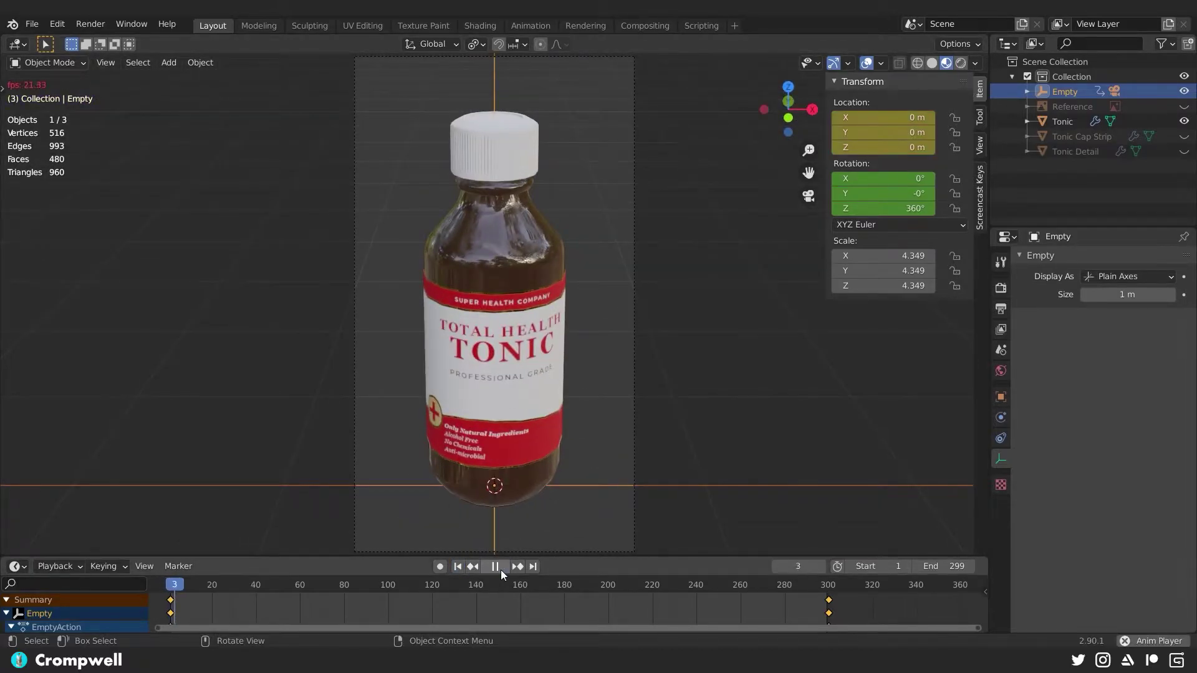
{"action": "left_click", "coordinate": [497, 568]}
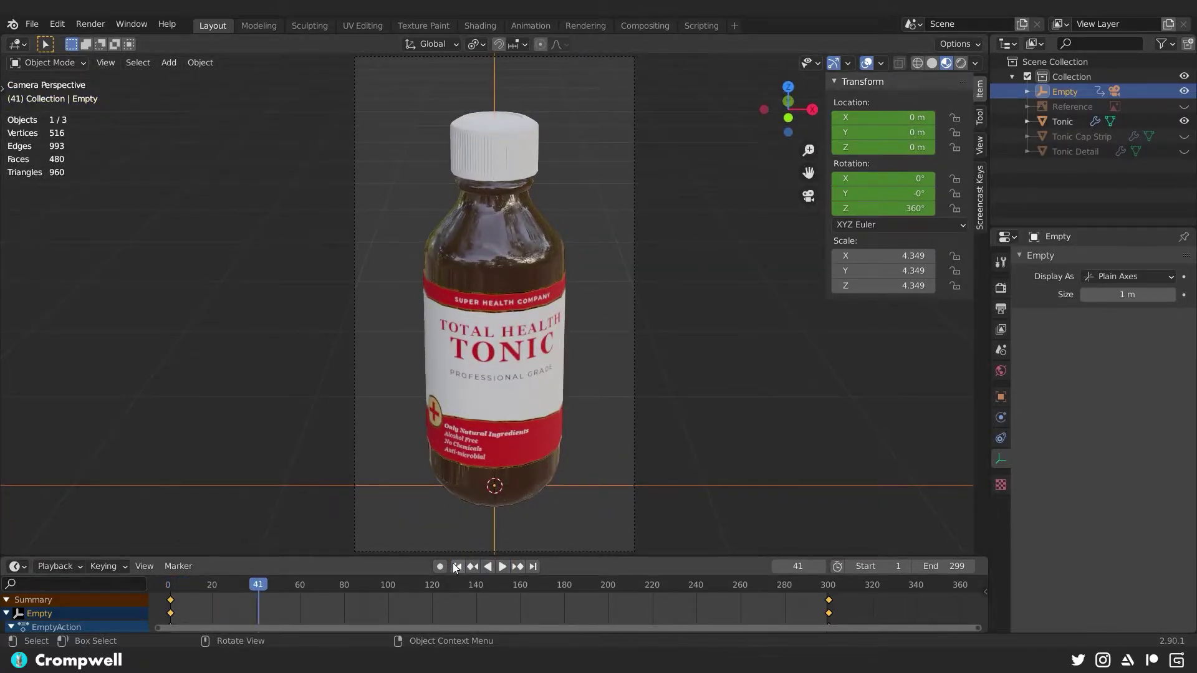
{"action": "left_click", "coordinate": [458, 566]}
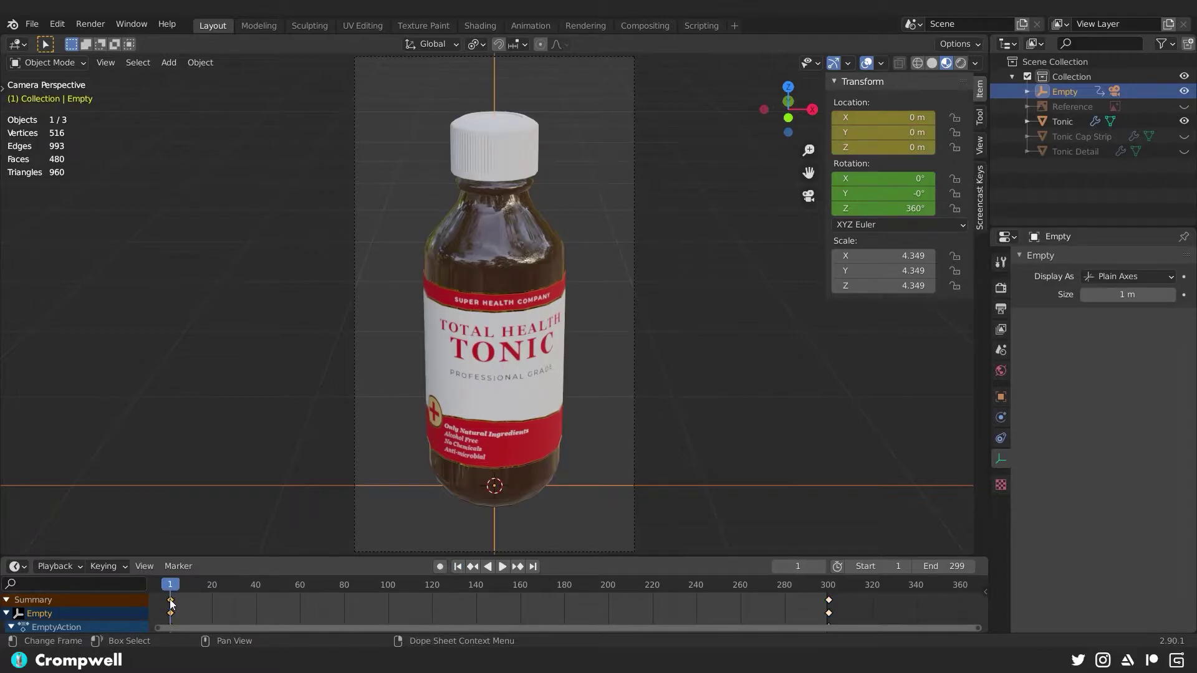
{"action": "key", "text": "space"}
{"action": "key", "text": "Escape"}
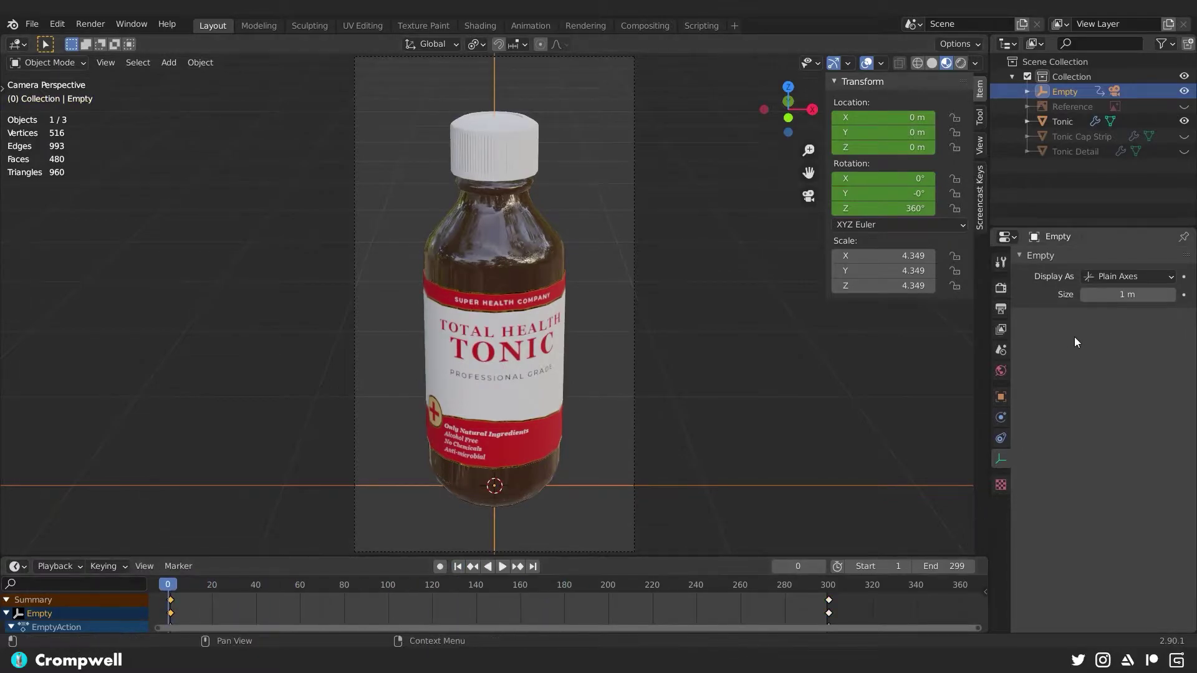
{"action": "key", "text": "KP_0"}
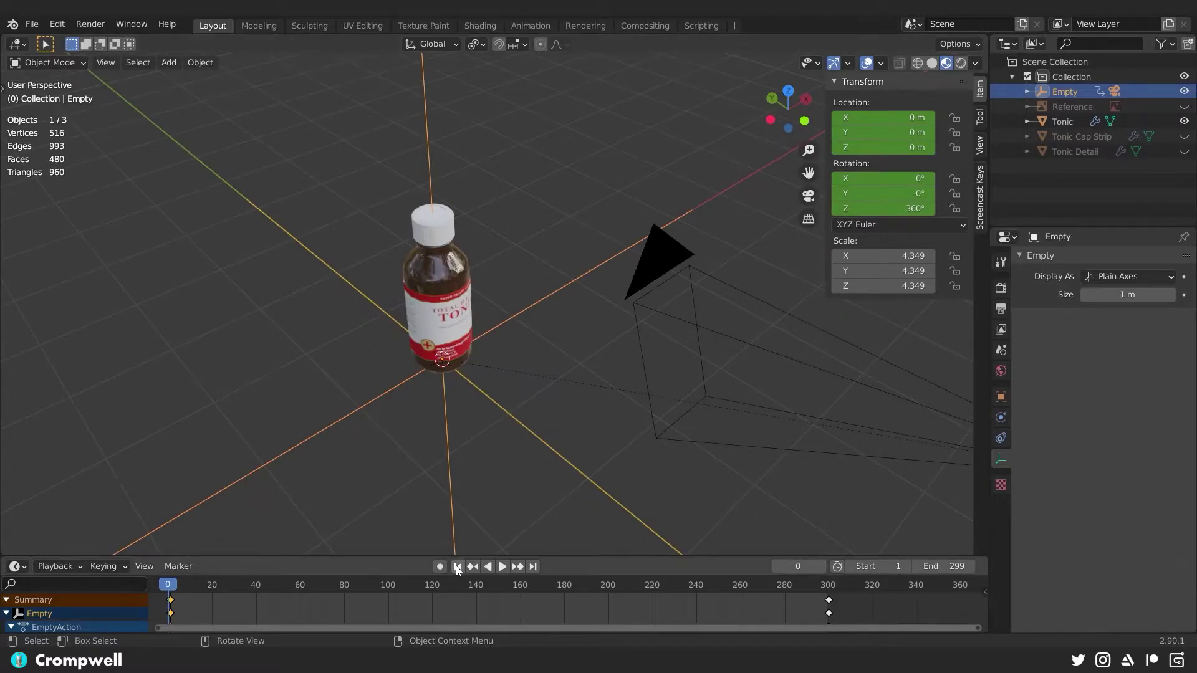
At frame 1, set the empty's Z rotation to 0° and insert a rotation keyframe
{"action": "left_click", "coordinate": [458, 567]}
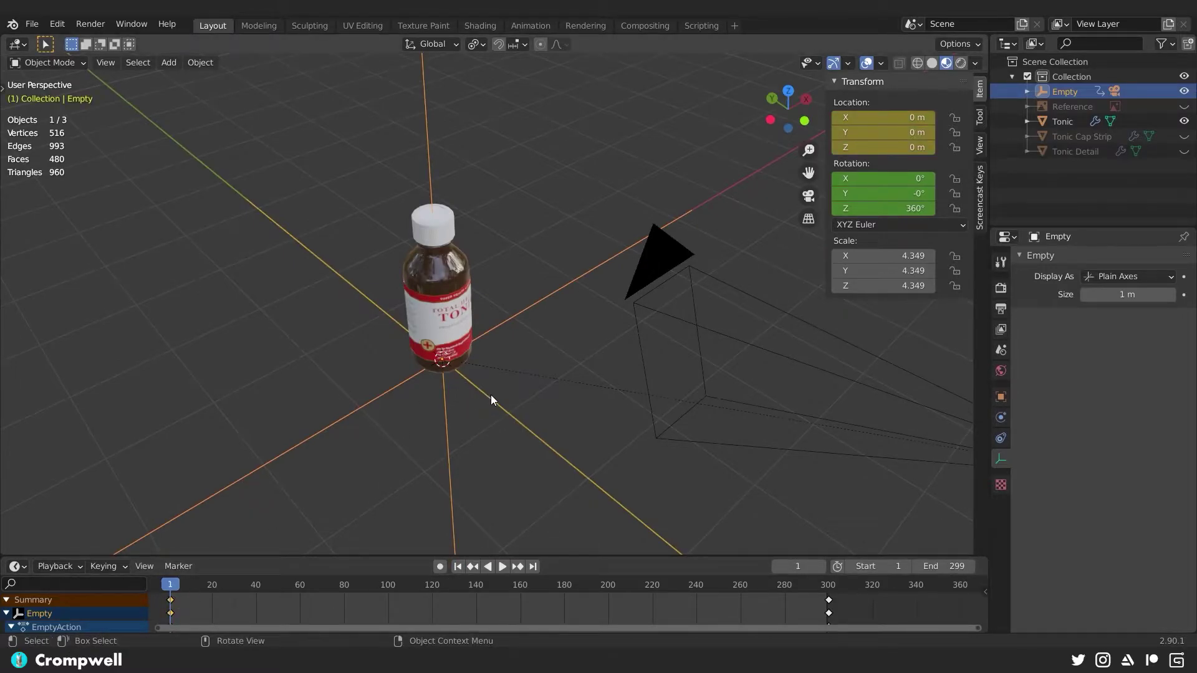
{"action": "key", "text": "r"}
{"action": "key", "text": "z"}
{"action": "key", "text": "Return"}
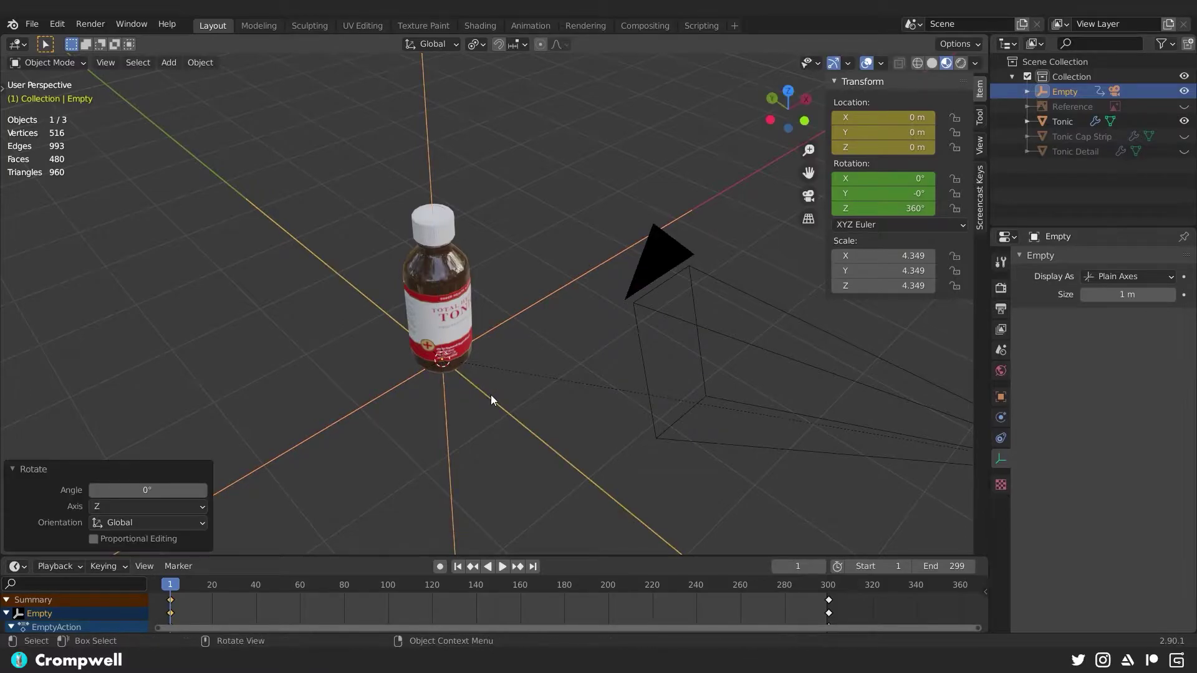
{"action": "left_click", "coordinate": [870, 206]}
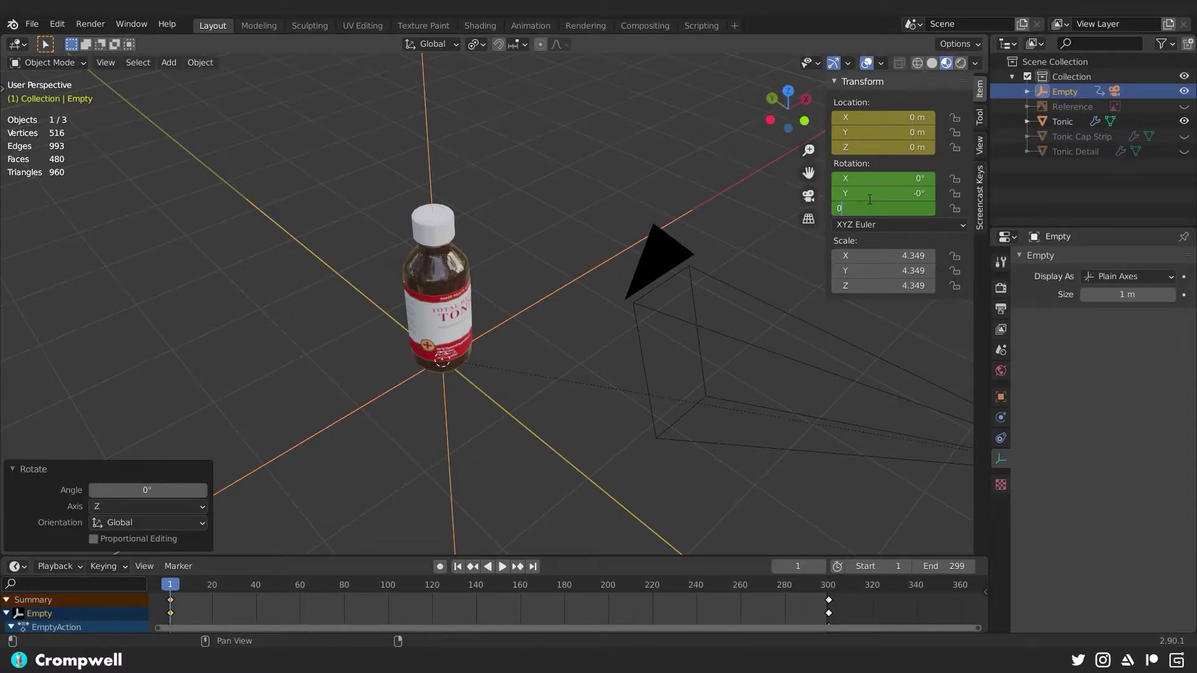
{"action": "type", "text": "0"}
{"action": "key", "text": "Return"}
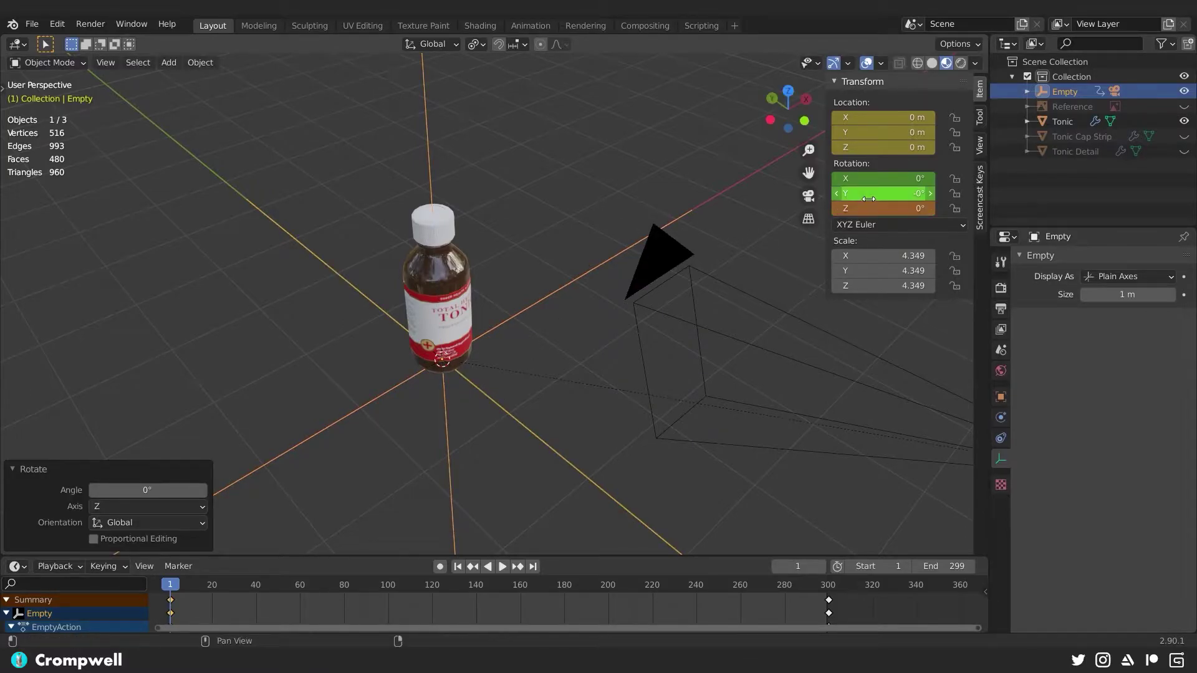
{"action": "key", "text": "i"}
{"action": "left_click", "coordinate": [497, 227]}
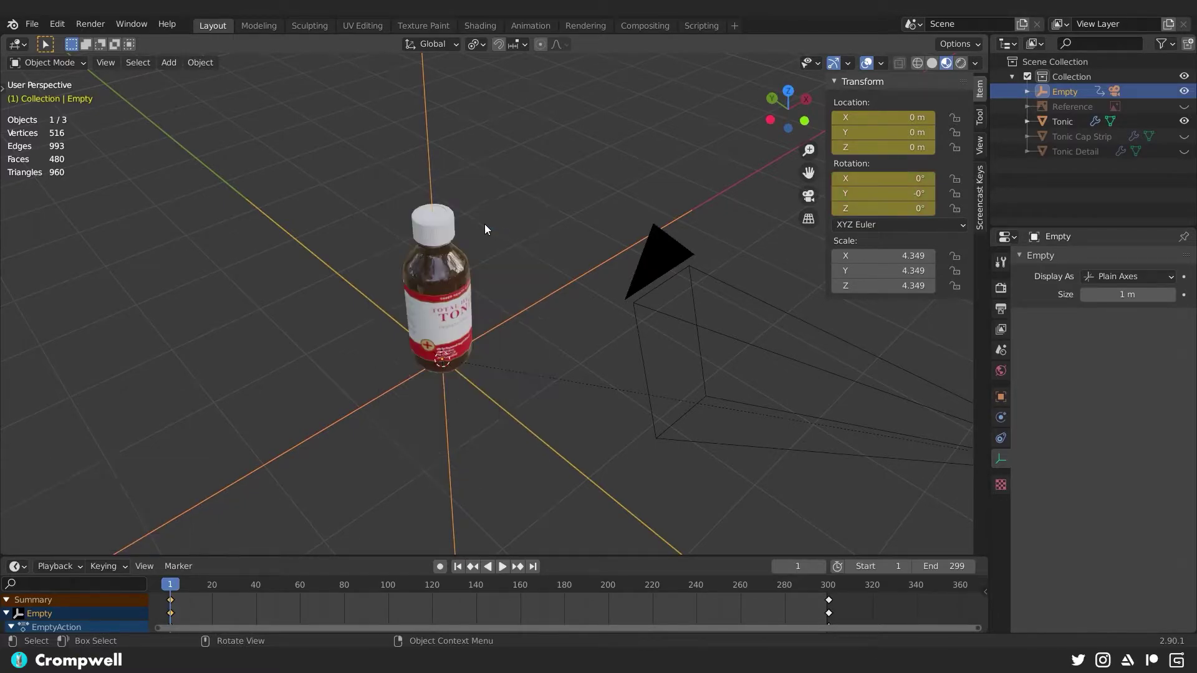
Play the spin to check it, rewind to frame 1 and view through the camera
{"action": "key", "text": "space"}
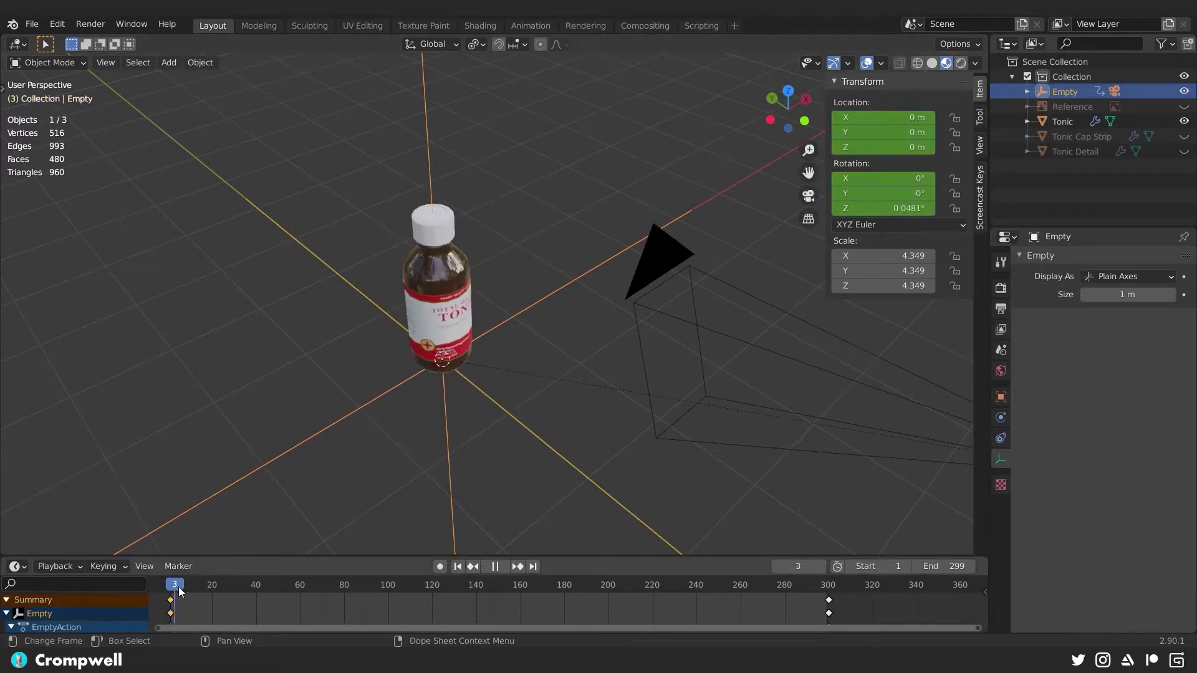
{"action": "left_click", "coordinate": [171, 613]}
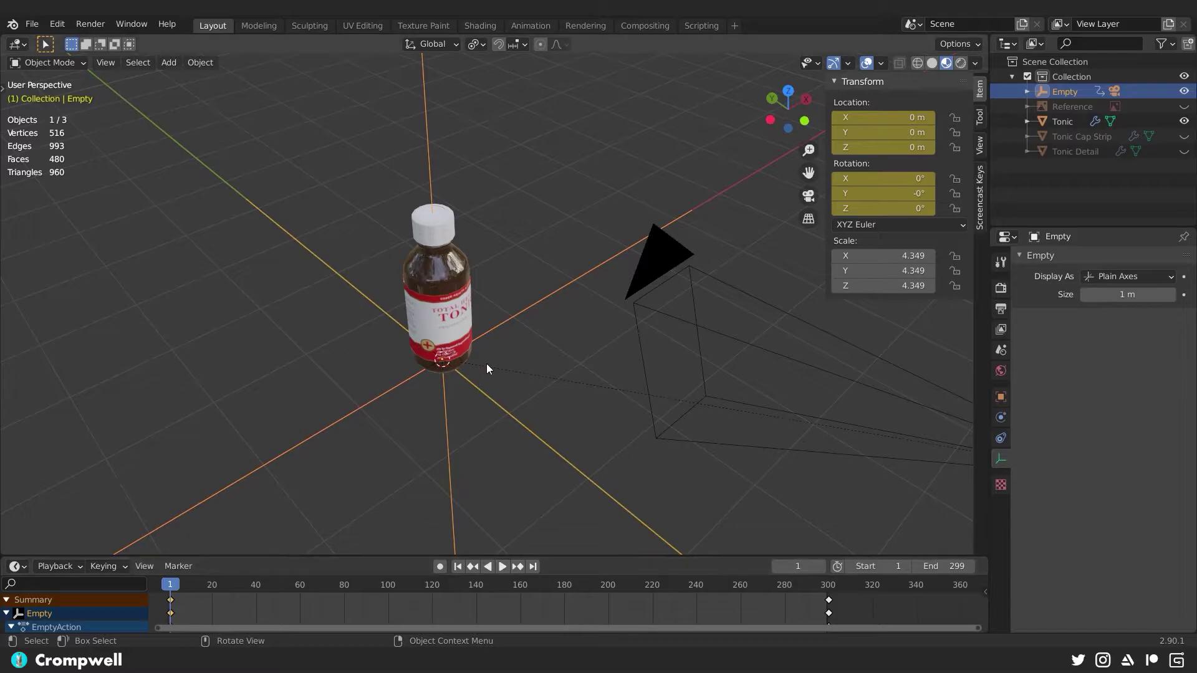
{"action": "key", "text": "KP_0"}
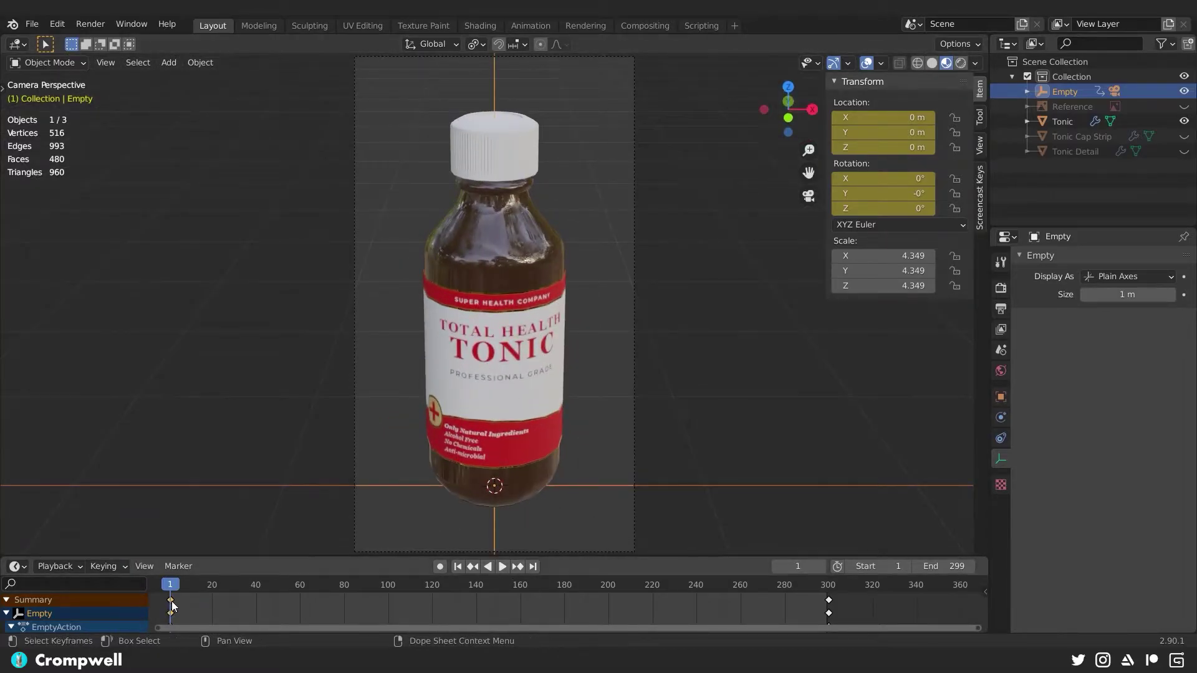
Set the empty's rotation keyframes to Linear interpolation and replay the turntable to check the constant speed
{"action": "left_click", "coordinate": [502, 567]}
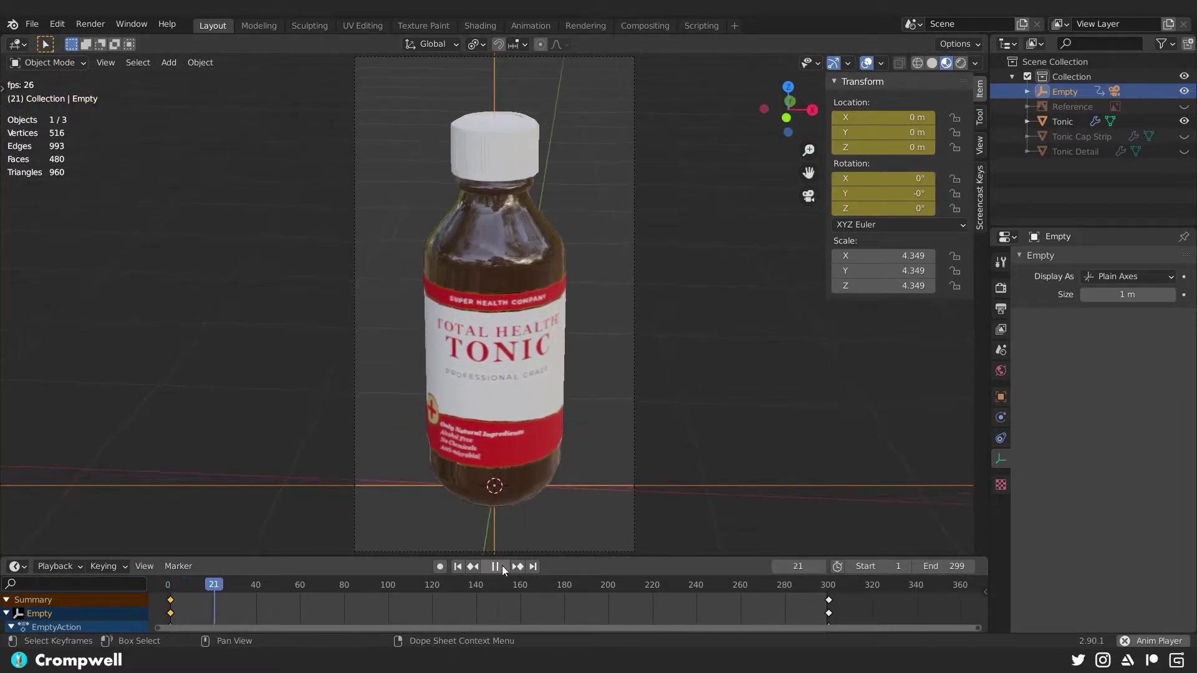
{"action": "left_click", "coordinate": [503, 566]}
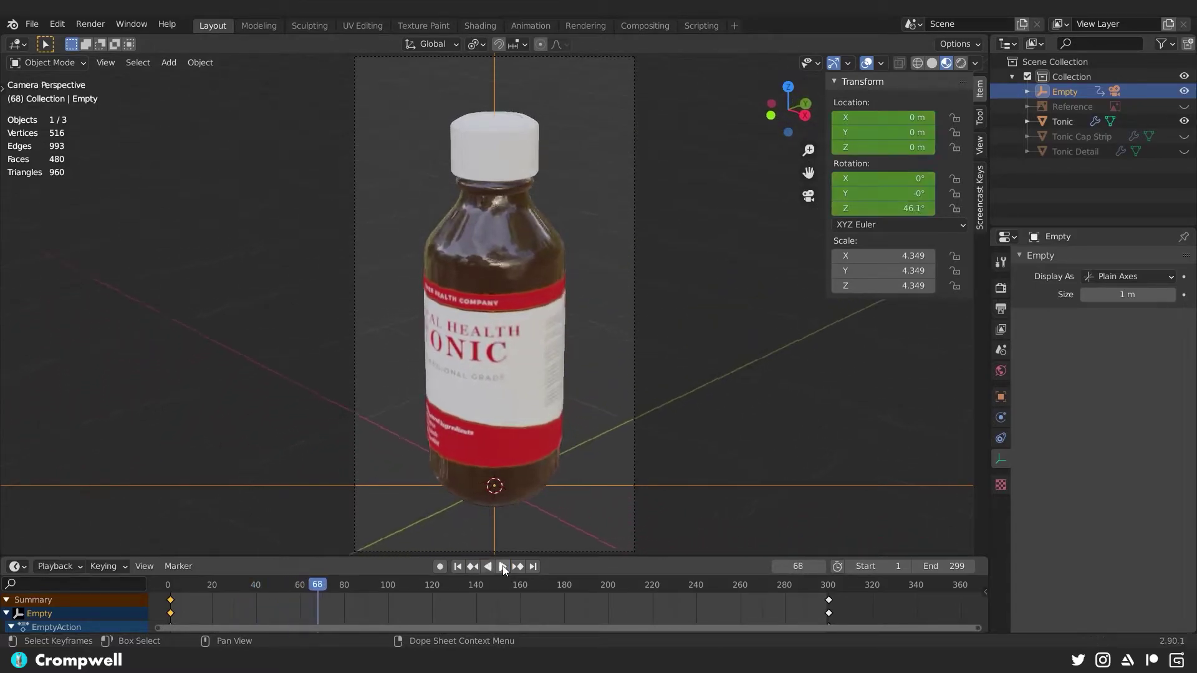
{"action": "right_click", "coordinate": [828, 600]}
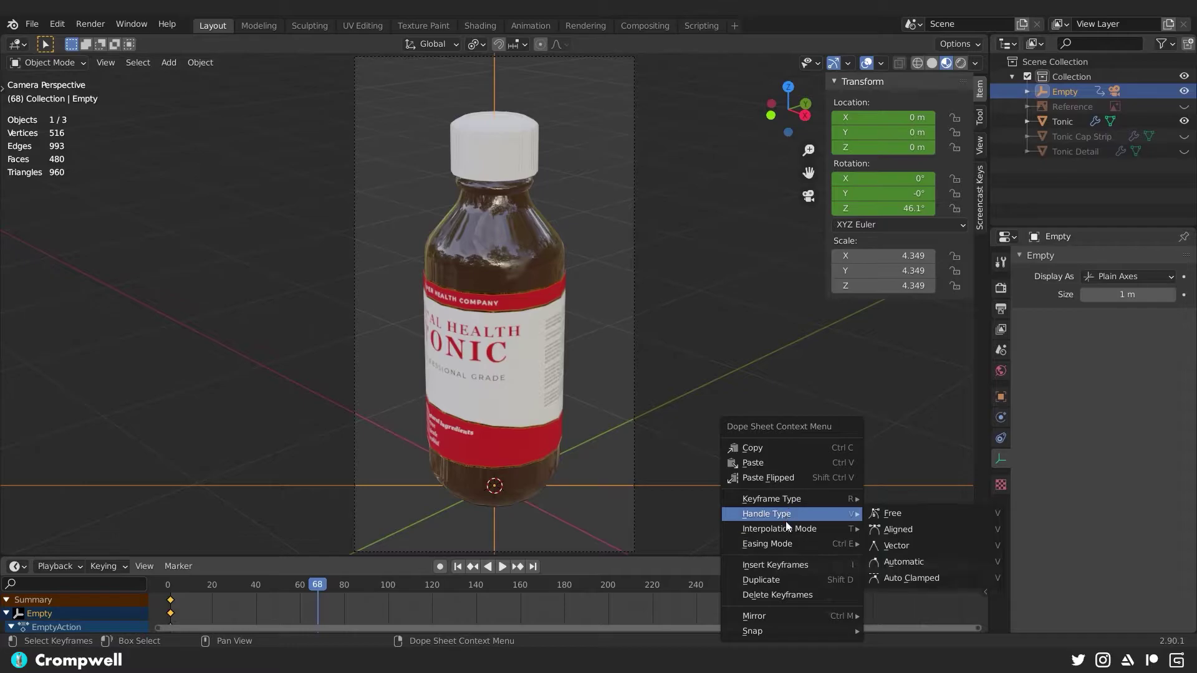
{"action": "mouse_move", "coordinate": [802, 528]}
{"action": "left_click", "coordinate": [896, 444]}
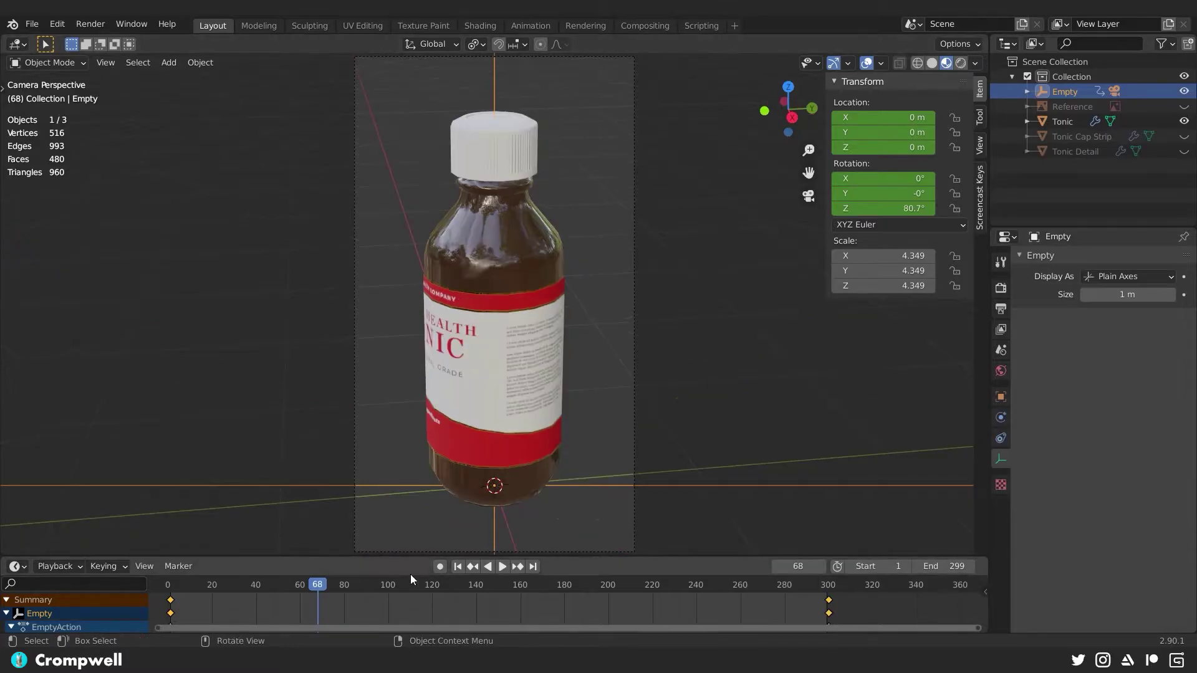
{"action": "left_click", "coordinate": [458, 566]}
{"action": "left_click", "coordinate": [502, 567]}
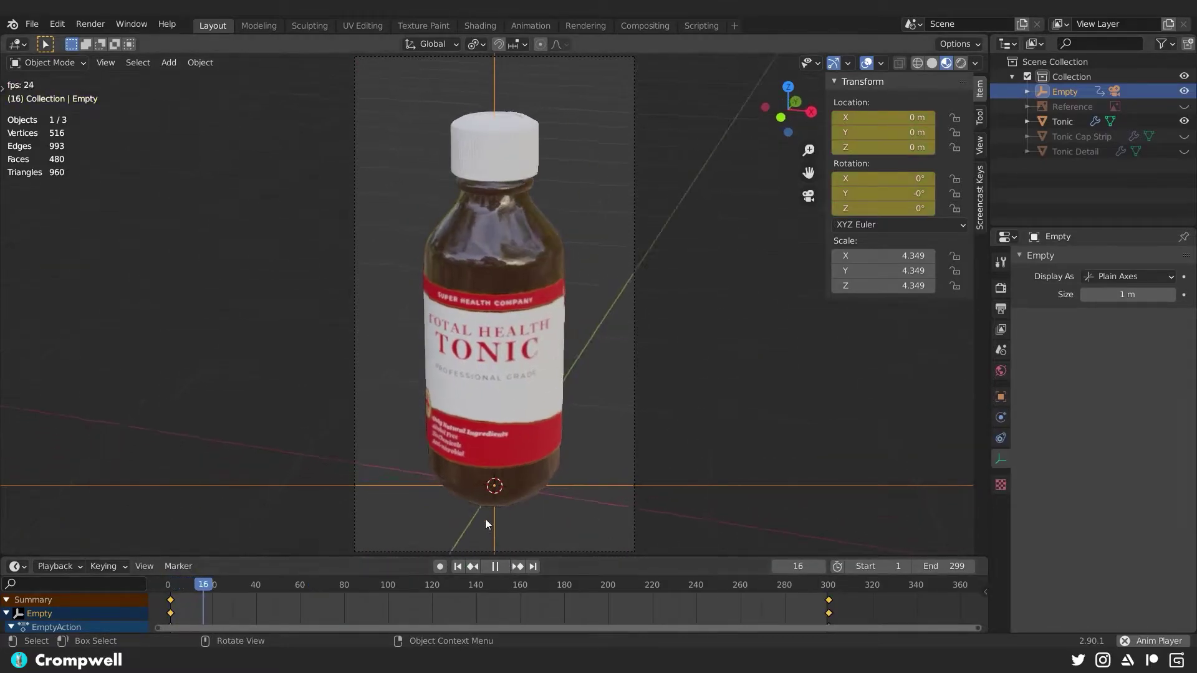
{"action": "left_click", "coordinate": [223, 230]}
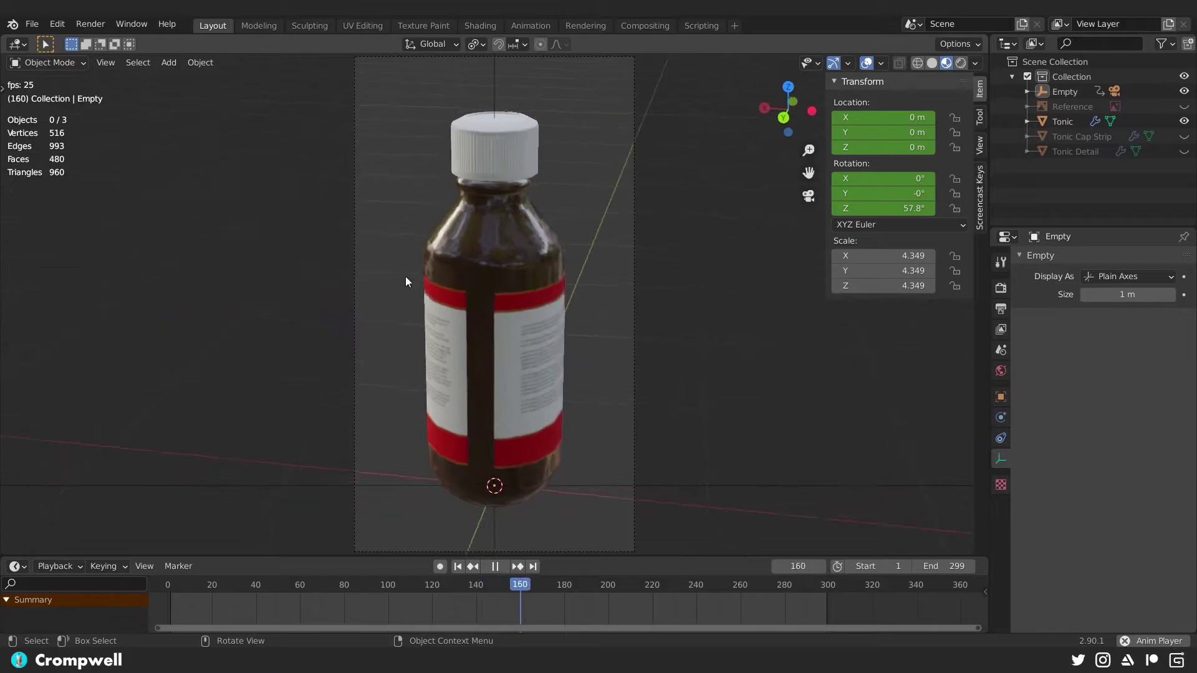
{"action": "key", "text": "space"}
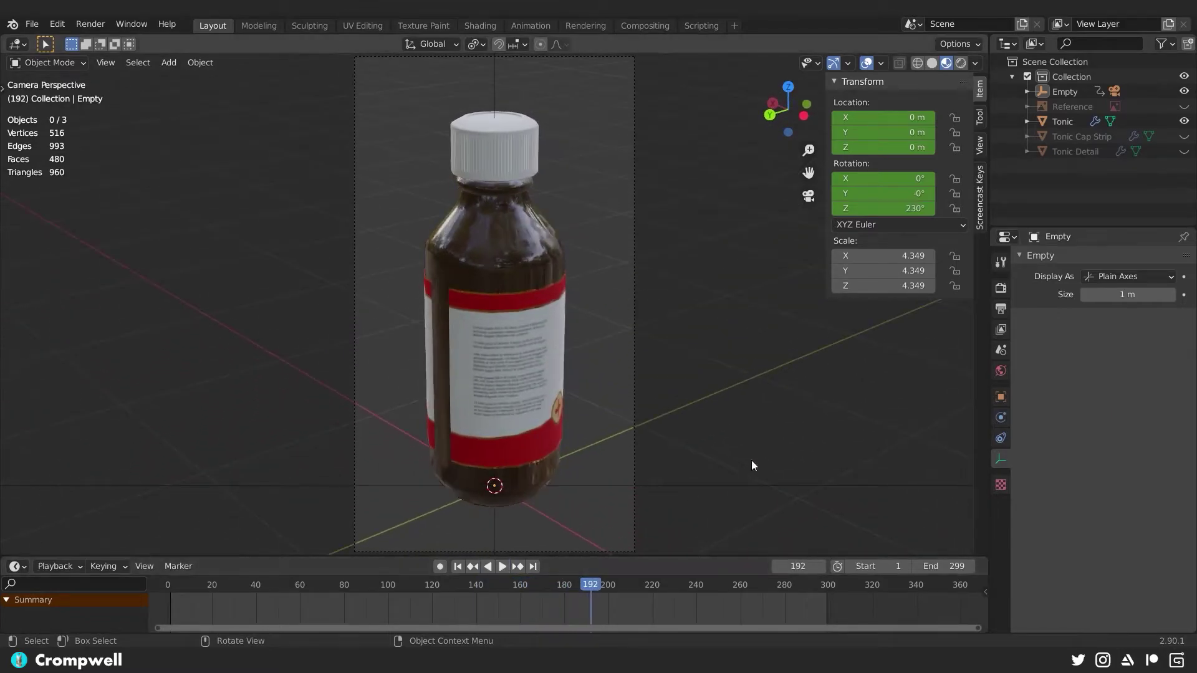
Change the output frame rate to 60 fps and play the animation from the start
{"action": "left_click", "coordinate": [1001, 288]}
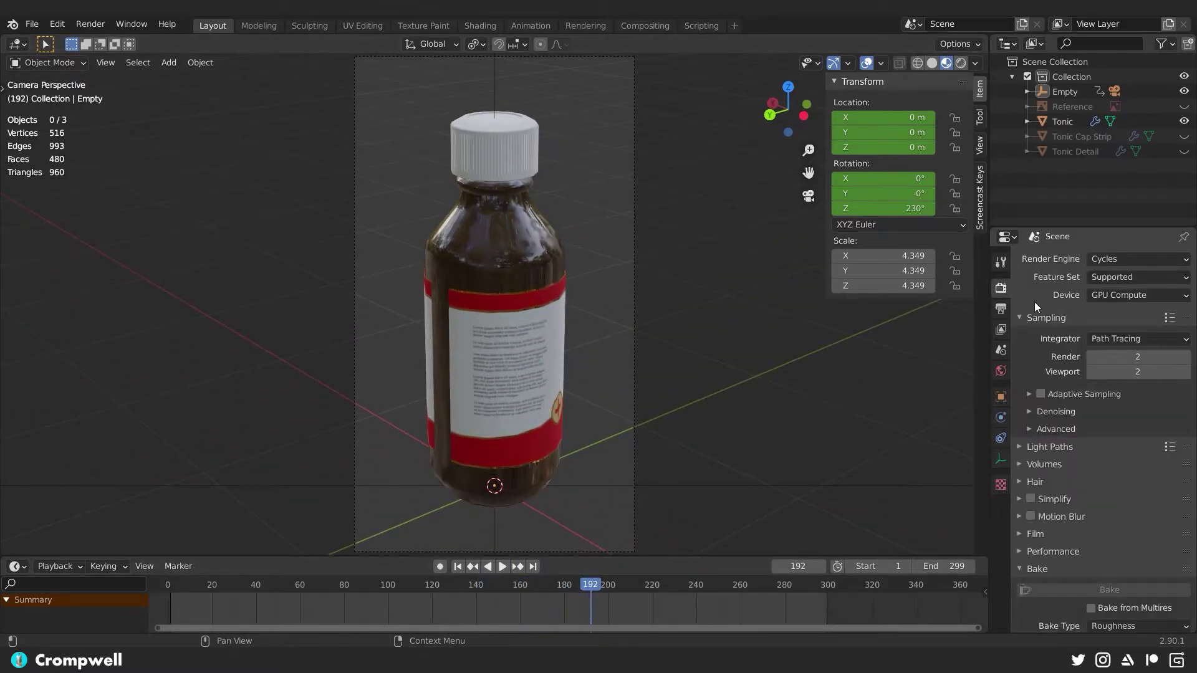
{"action": "left_click", "coordinate": [1001, 311]}
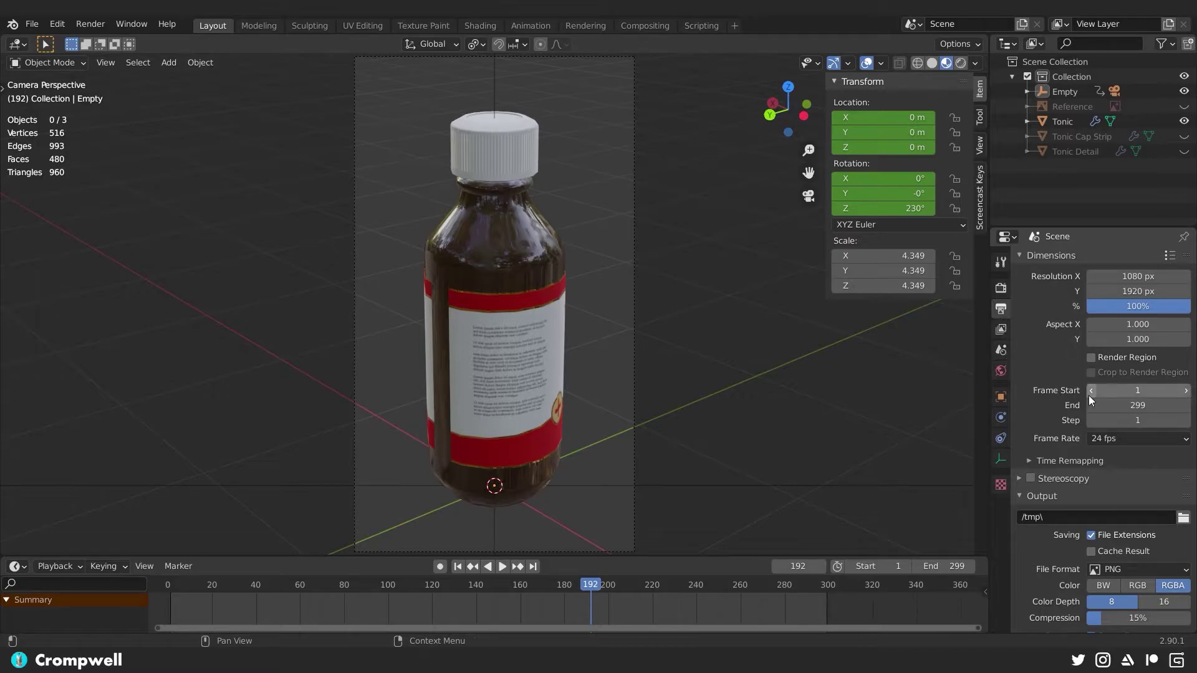
{"action": "left_click", "coordinate": [1100, 438]}
{"action": "left_click", "coordinate": [1105, 557]}
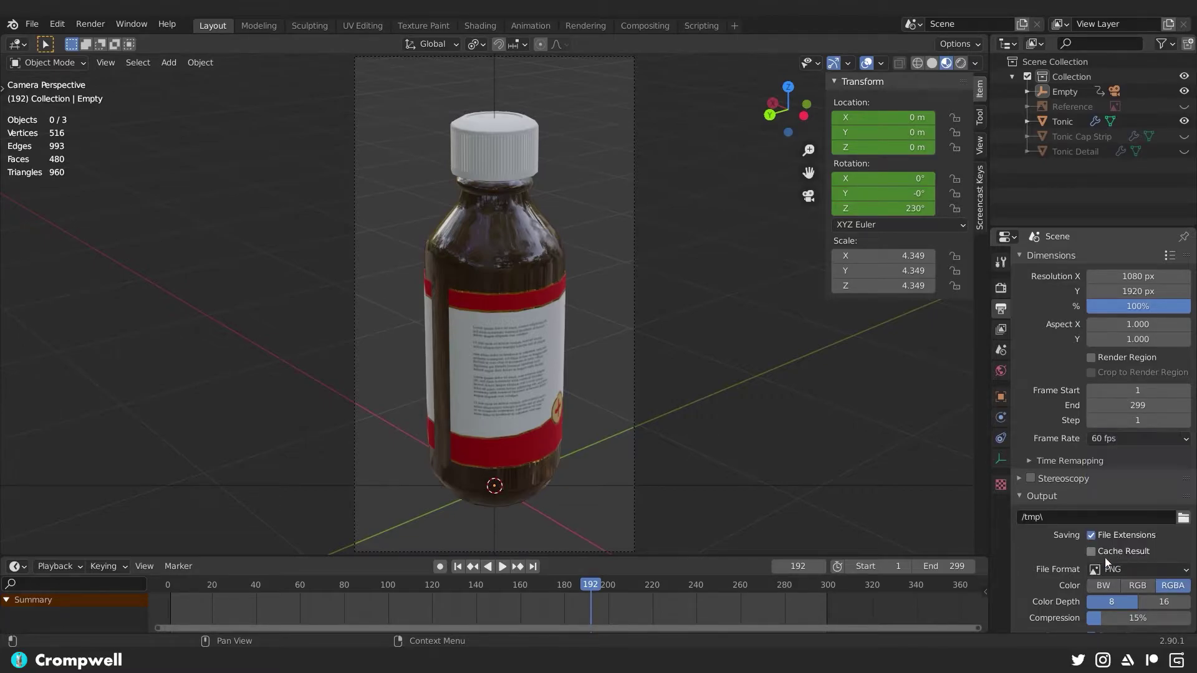
{"action": "left_click", "coordinate": [456, 566]}
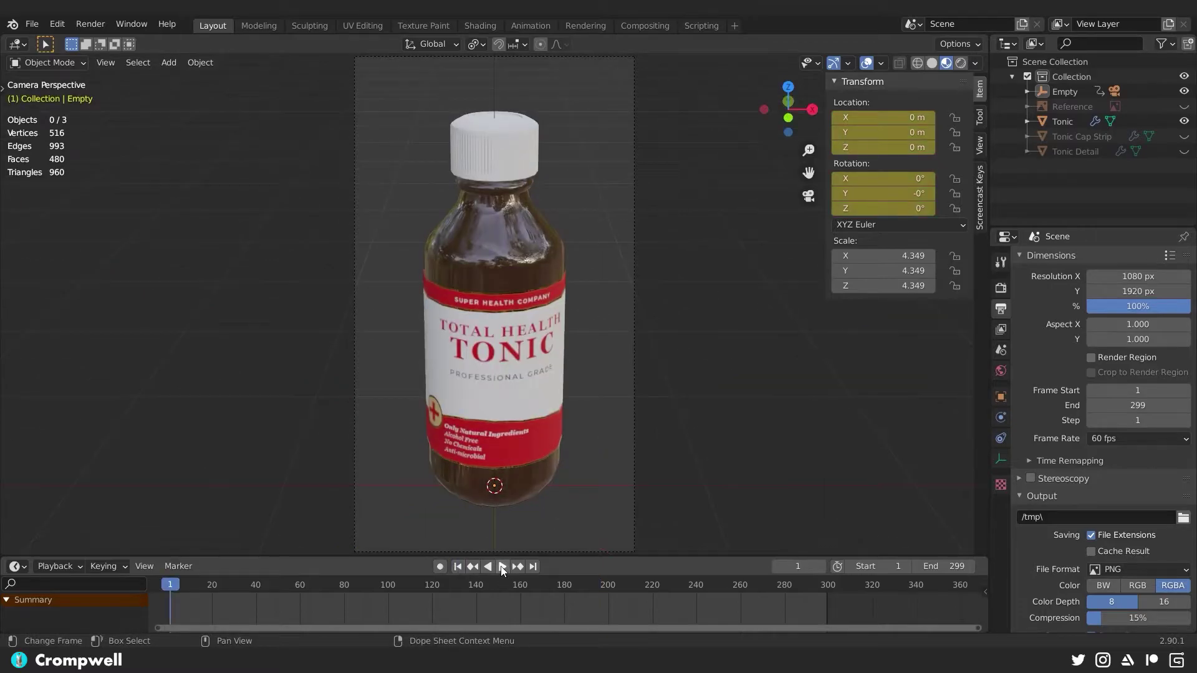
{"action": "left_click", "coordinate": [503, 568]}
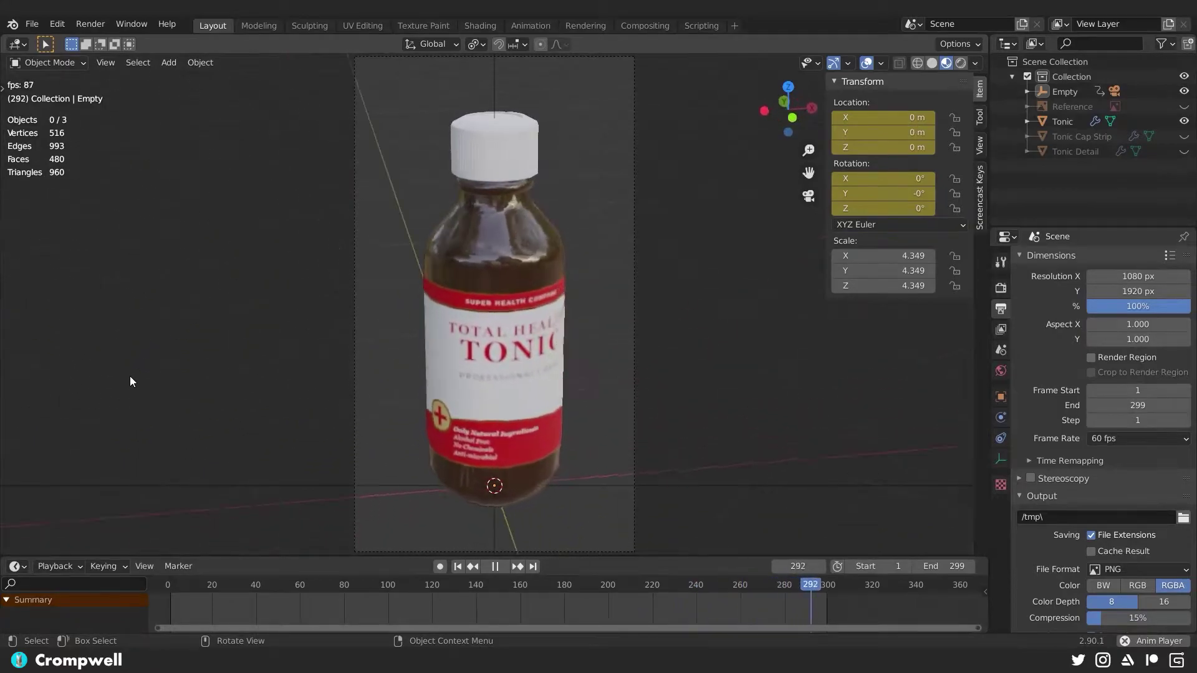
{"action": "left_click", "coordinate": [495, 566]}
Set the end frame to 600 and slide the Empty's final keyframes from 300 to 600
{"action": "left_click", "coordinate": [954, 566]}
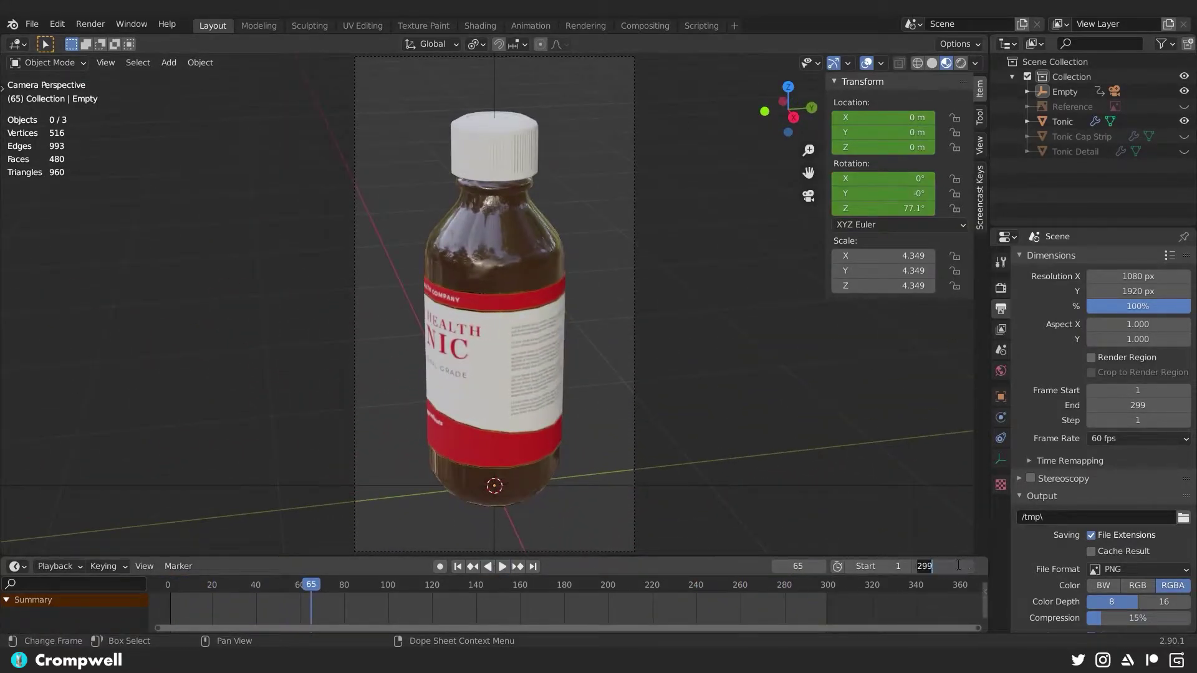
{"action": "type", "text": "600"}
{"action": "key", "text": "Return"}
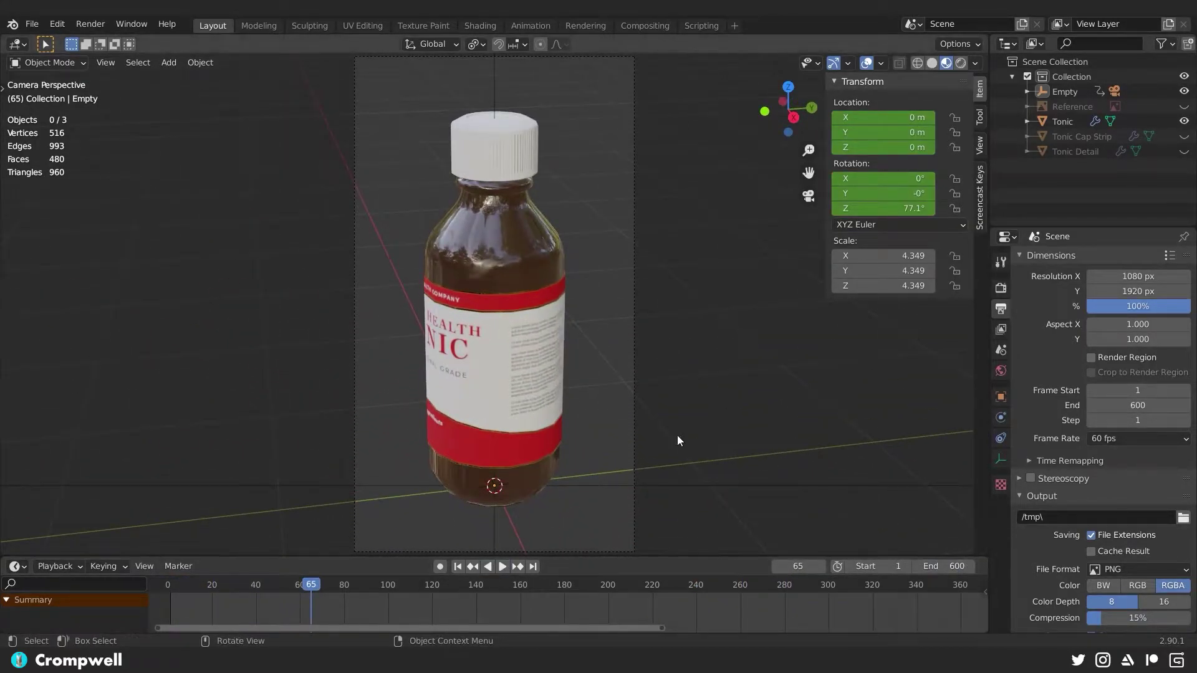
{"action": "left_click_drag", "start_coordinate": [665, 635], "coordinate": [980, 630]}
{"action": "left_click", "coordinate": [683, 490]}
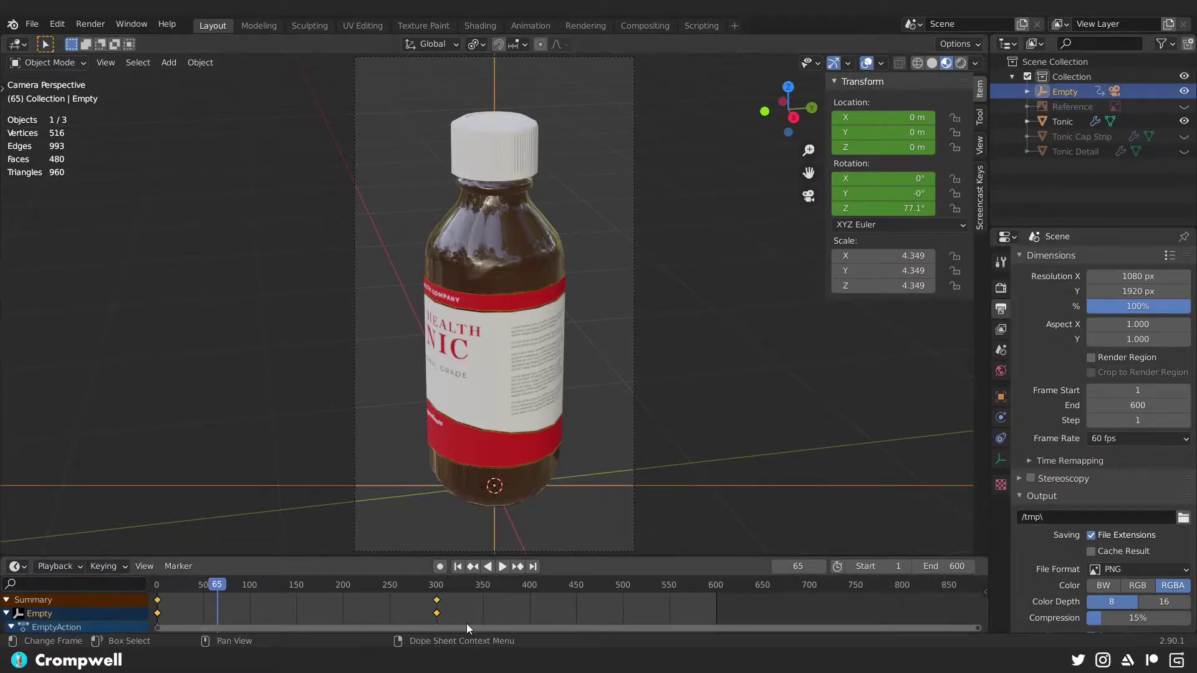
{"action": "key", "text": "g"}
{"action": "key", "text": "Escape"}
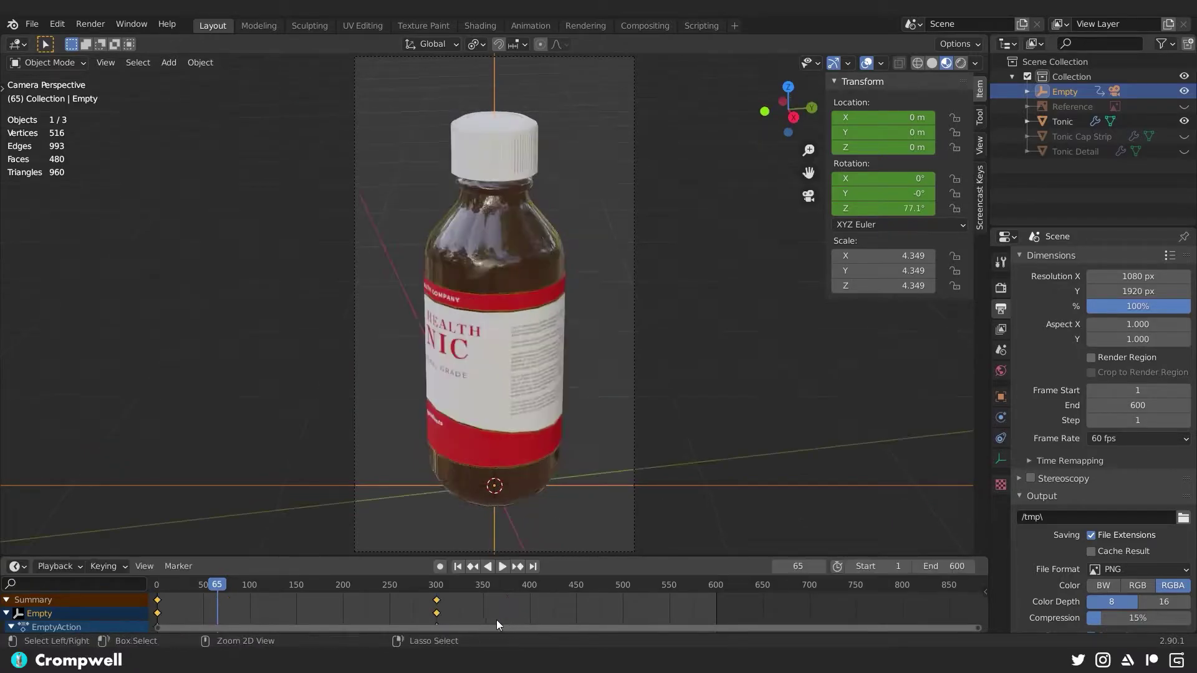
{"action": "key", "text": "g"}
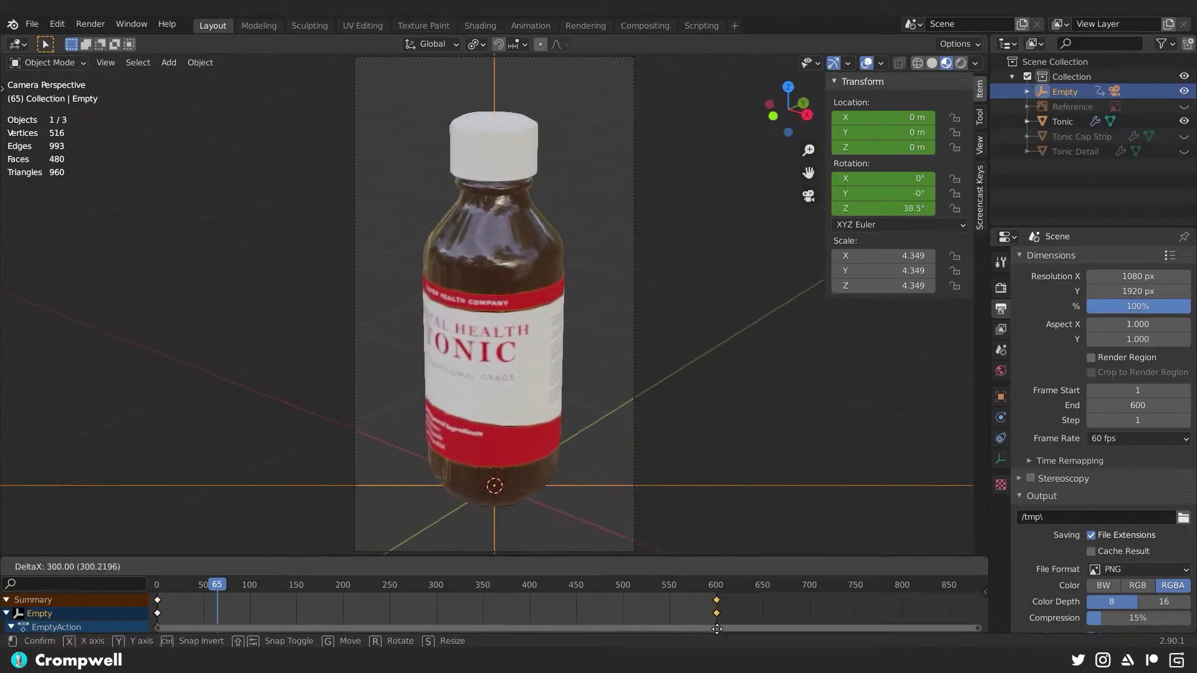
{"action": "left_click", "coordinate": [715, 628]}
Change the end frame to 599 and play the turntable from frame 1
{"action": "double_click", "coordinate": [945, 566]}
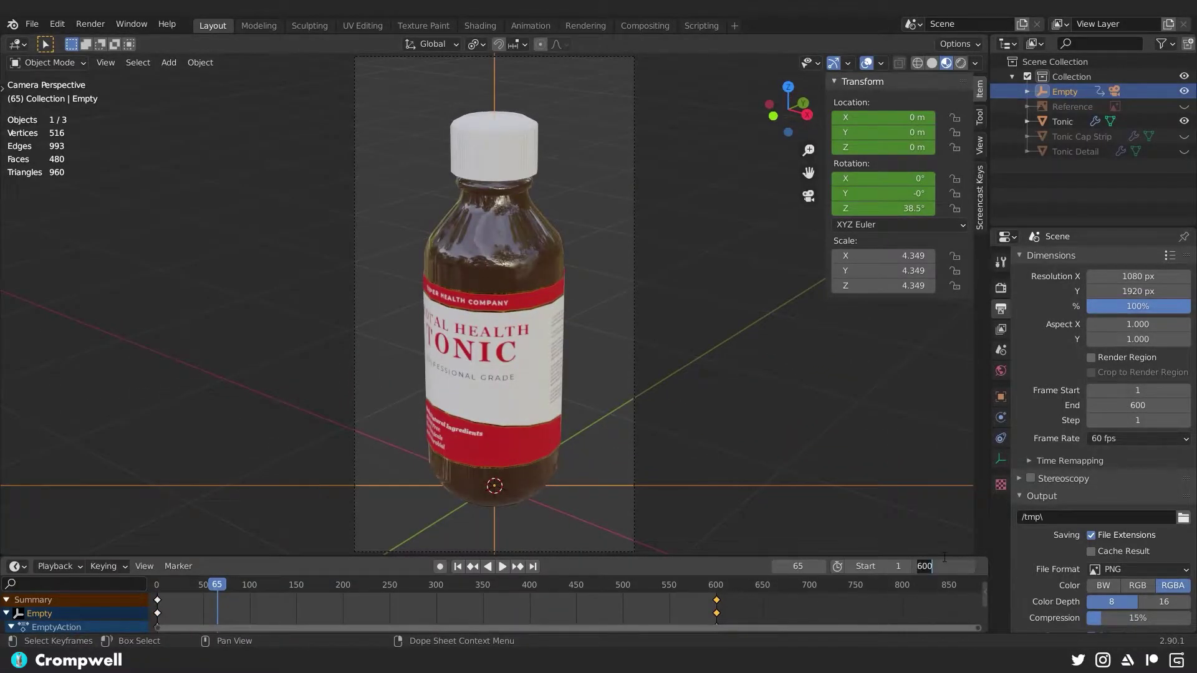
{"action": "type", "text": "599"}
{"action": "key", "text": "Return"}
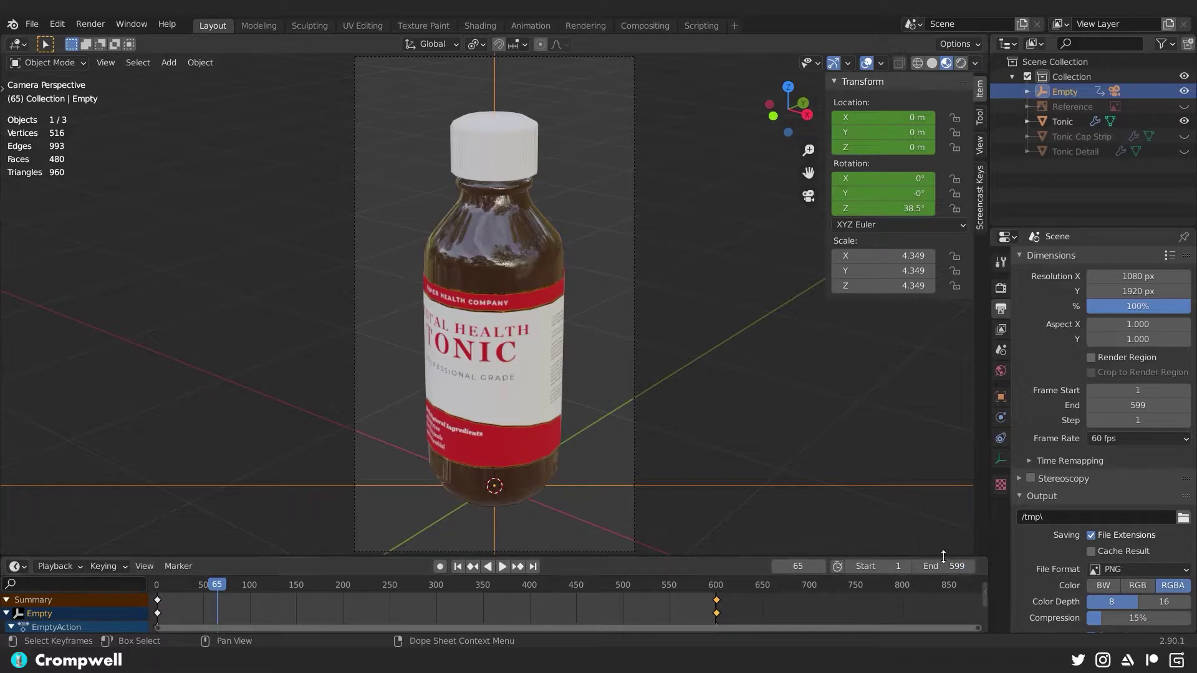
{"action": "left_click", "coordinate": [458, 567]}
{"action": "left_click", "coordinate": [503, 566]}
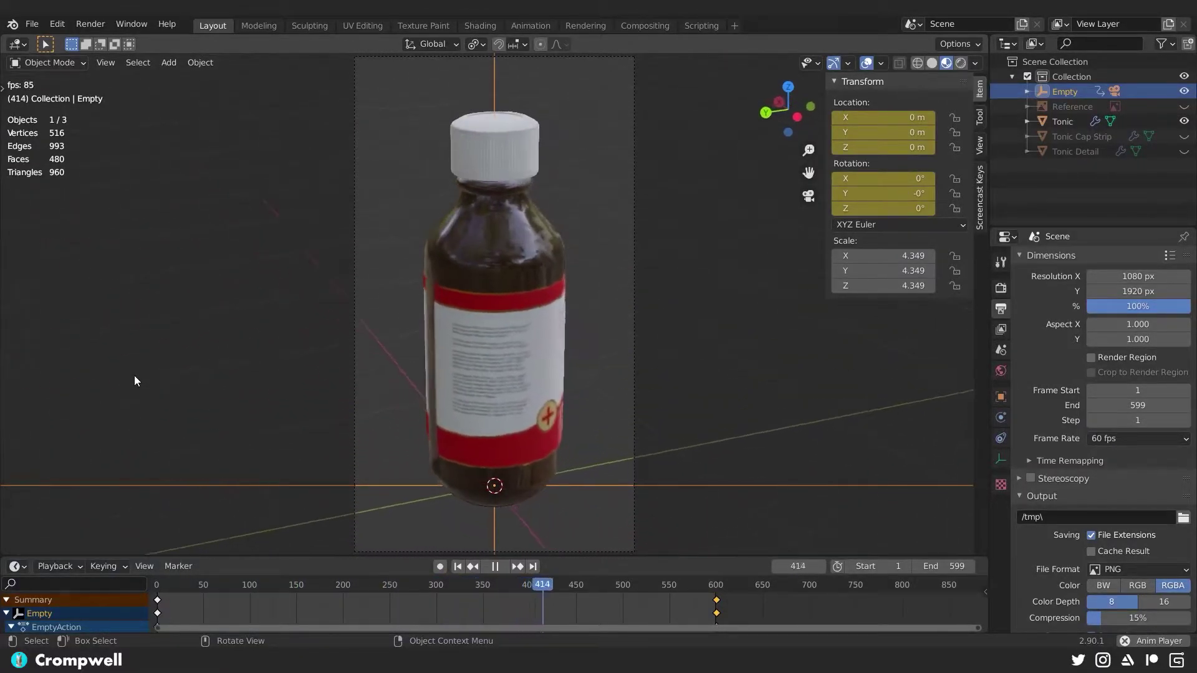
{"action": "middle_click_drag", "start_coordinate": [189, 286], "coordinate": [414, 208]}
Stop playback, rewind to frame 1 and enter Edit Mode on the Tonic bottle
{"action": "left_click", "coordinate": [495, 566]}
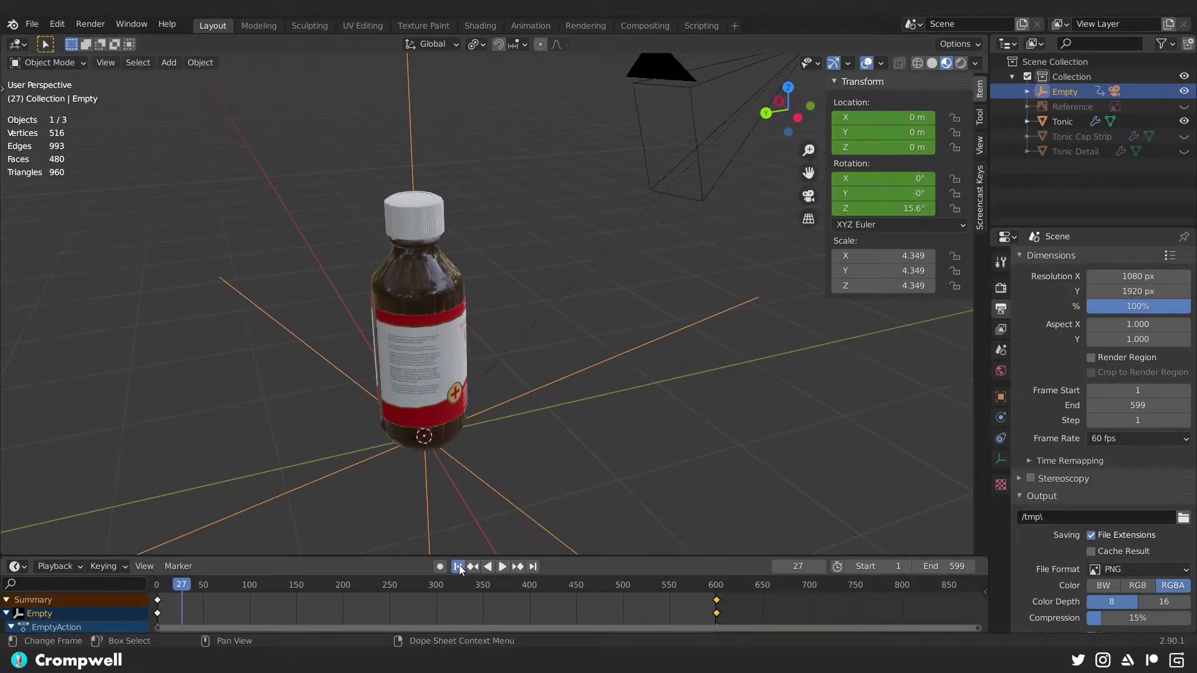
{"action": "left_click", "coordinate": [457, 566]}
{"action": "scroll", "coordinate": [432, 424], "scroll_direction": "up", "scroll_amount": 6}
{"action": "middle_click_drag", "start_coordinate": [366, 346], "coordinate": [458, 283]}
{"action": "left_click", "coordinate": [246, 256]}
{"action": "key", "text": "Tab"}
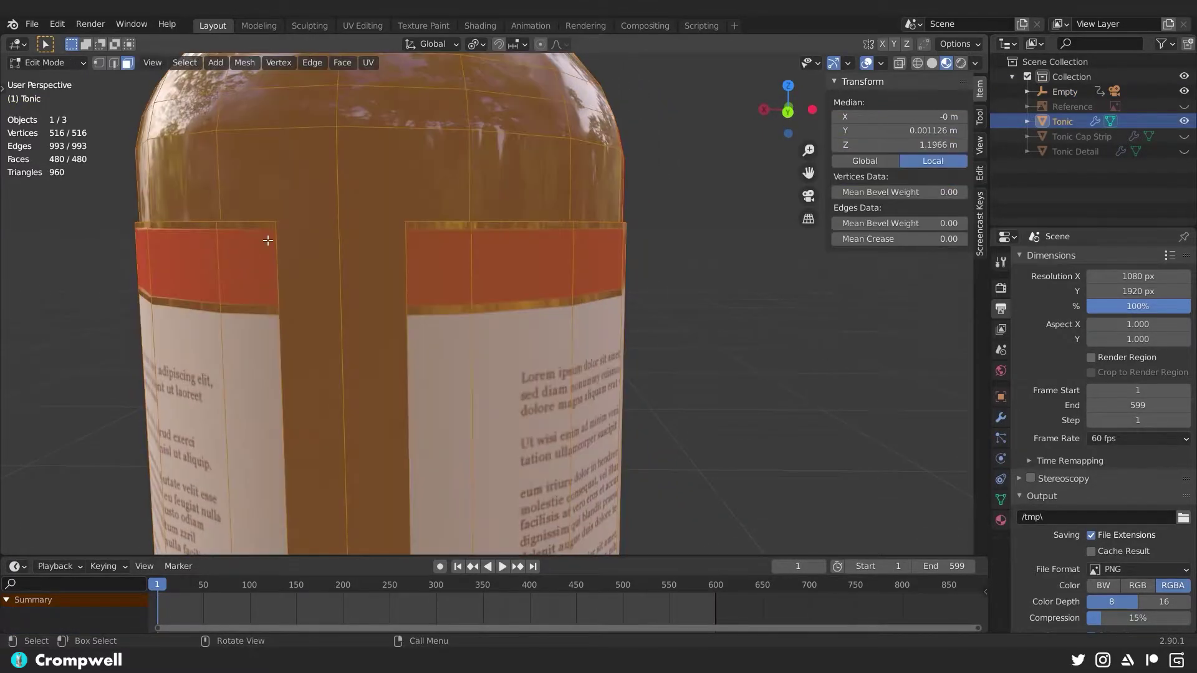
Select the four label-gap corner vertices and try a bevel, then undo it
{"action": "left_click", "coordinate": [276, 222]}
{"action": "left_click", "coordinate": [406, 222], "text": "shift"}
{"action": "middle_click_drag", "start_coordinate": [405, 222], "coordinate": [370, 308]}
{"action": "left_click", "coordinate": [380, 502], "text": "shift"}
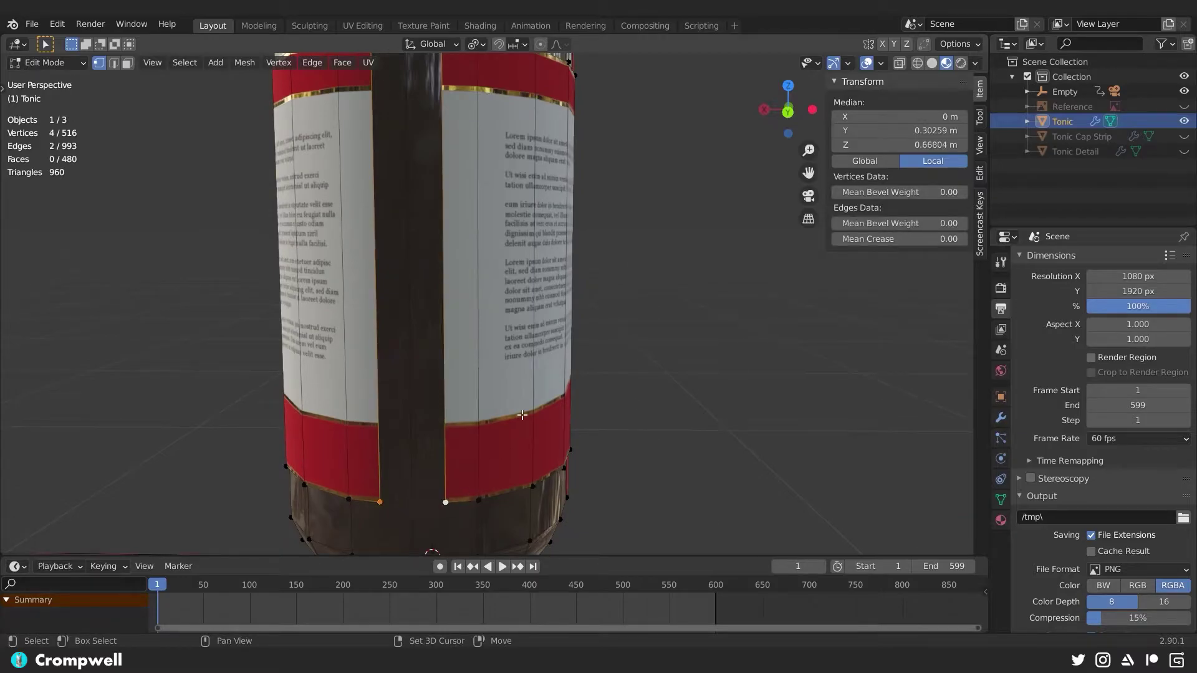
{"action": "left_click", "coordinate": [446, 502], "text": "shift"}
{"action": "key", "text": "ctrl+b"}
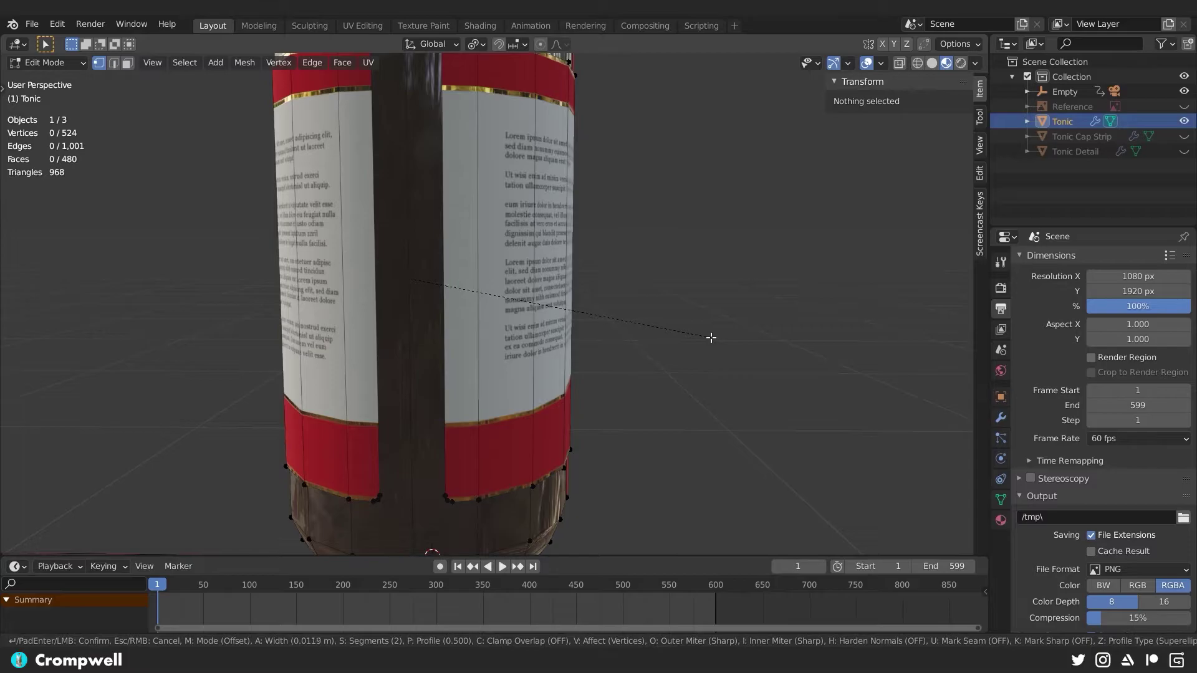
{"action": "left_click", "coordinate": [711, 338]}
{"action": "scroll", "coordinate": [455, 189], "scroll_direction": "up", "scroll_amount": 5}
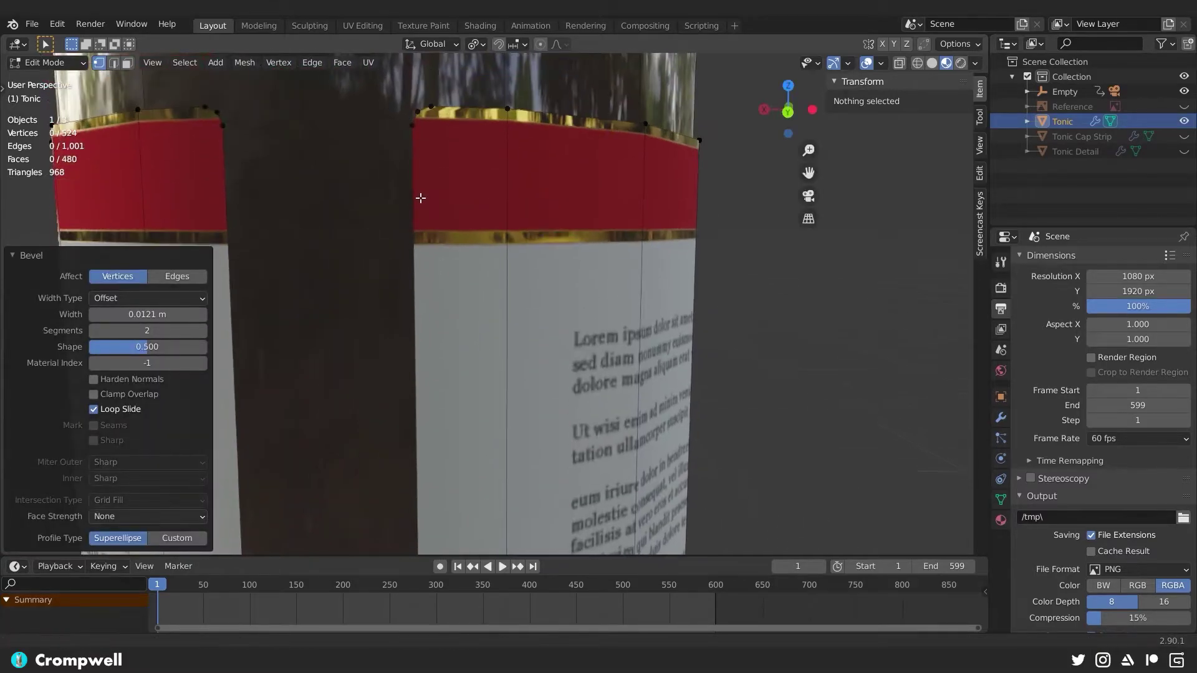
{"action": "middle_click_drag", "start_coordinate": [401, 148], "coordinate": [361, 152]}
{"action": "key", "text": "a"}
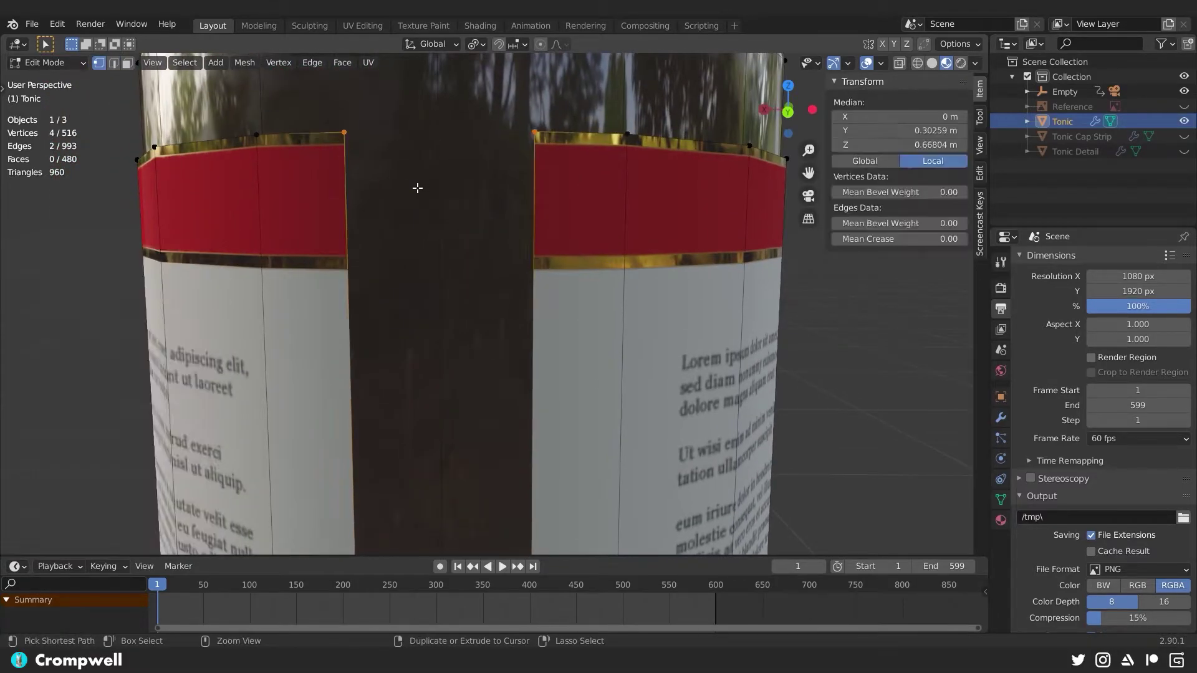
Apply the bottle's rotation and scale, then vertex-bevel the label corners by 0.00468 m
{"action": "key", "text": "Tab"}
{"action": "key", "text": "ctrl+a"}
{"action": "left_click", "coordinate": [418, 191]}
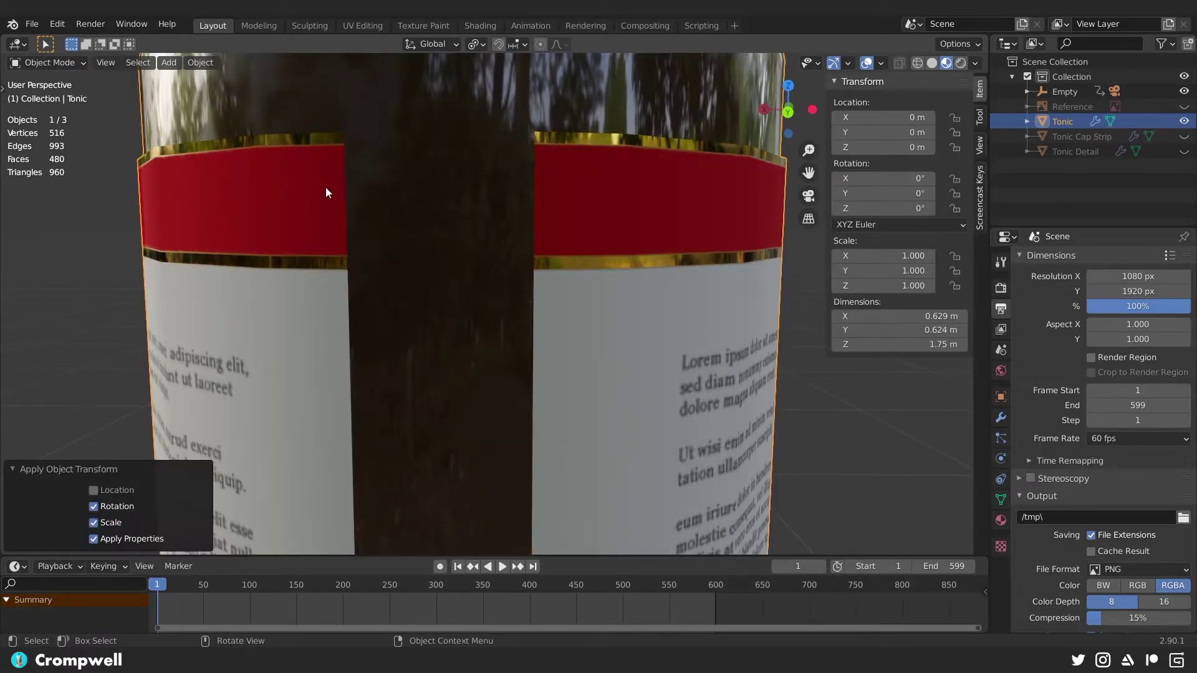
{"action": "key", "text": "Tab"}
{"action": "key", "text": "ctrl+shift+b"}
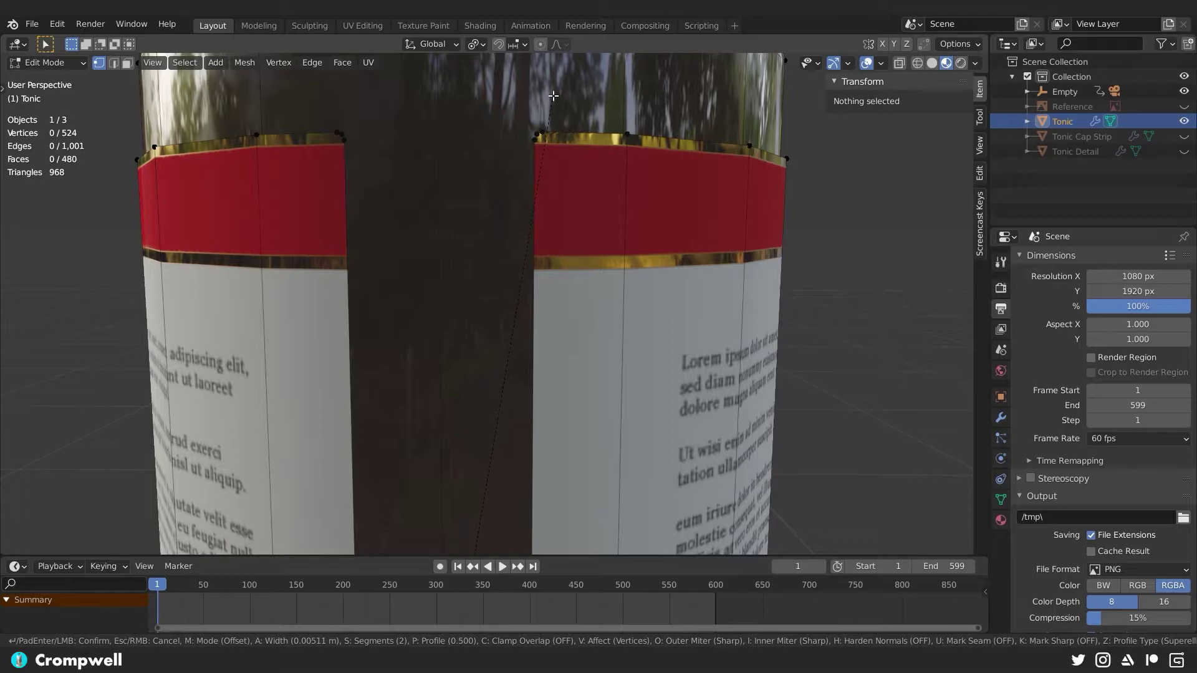
{"action": "left_click", "coordinate": [551, 100]}
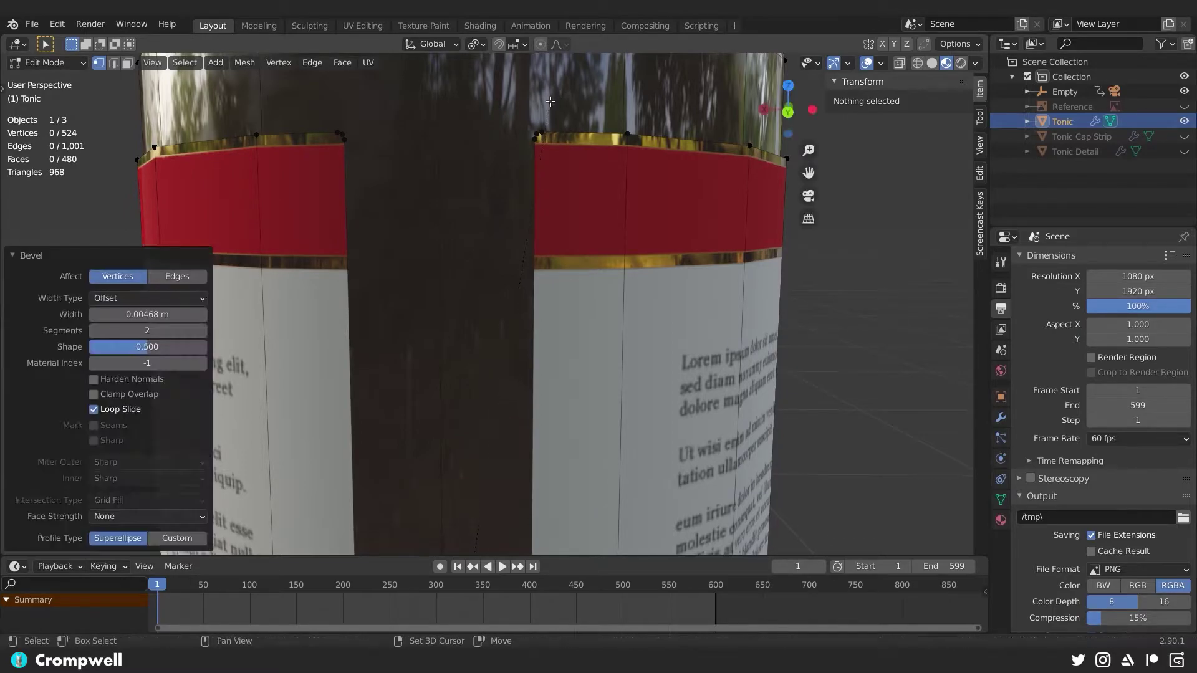
Extrude the label gap's top edge ring down to the red band's bottom edge
{"action": "left_click", "coordinate": [346, 138]}
{"action": "left_click", "coordinate": [535, 138], "text": "ctrl"}
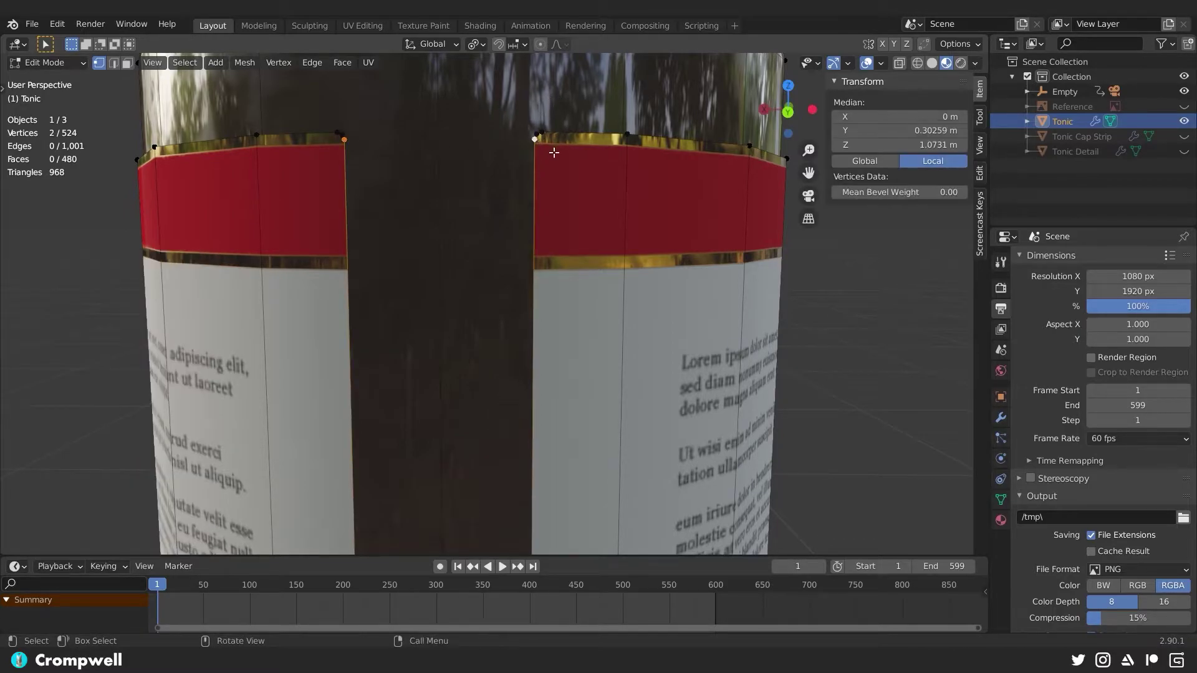
{"action": "scroll", "coordinate": [511, 185], "scroll_direction": "down", "scroll_amount": 5}
{"action": "scroll", "coordinate": [481, 334], "scroll_direction": "up", "scroll_amount": 5}
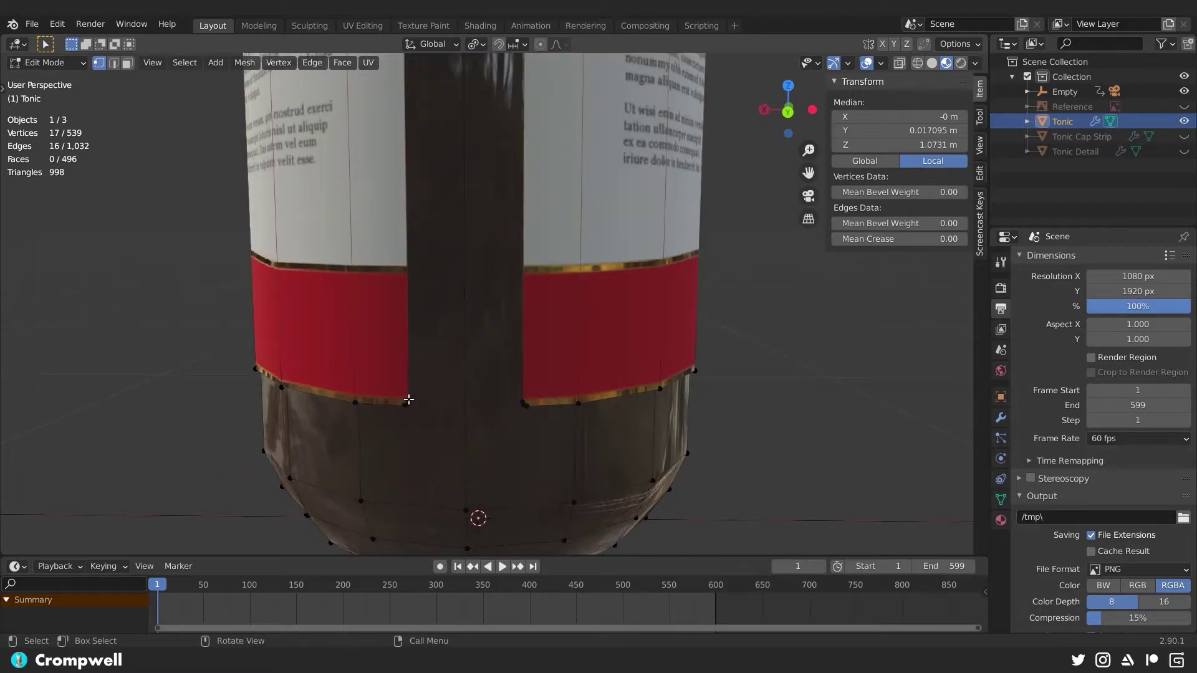
{"action": "key", "text": "e"}
{"action": "left_click", "coordinate": [479, 389]}
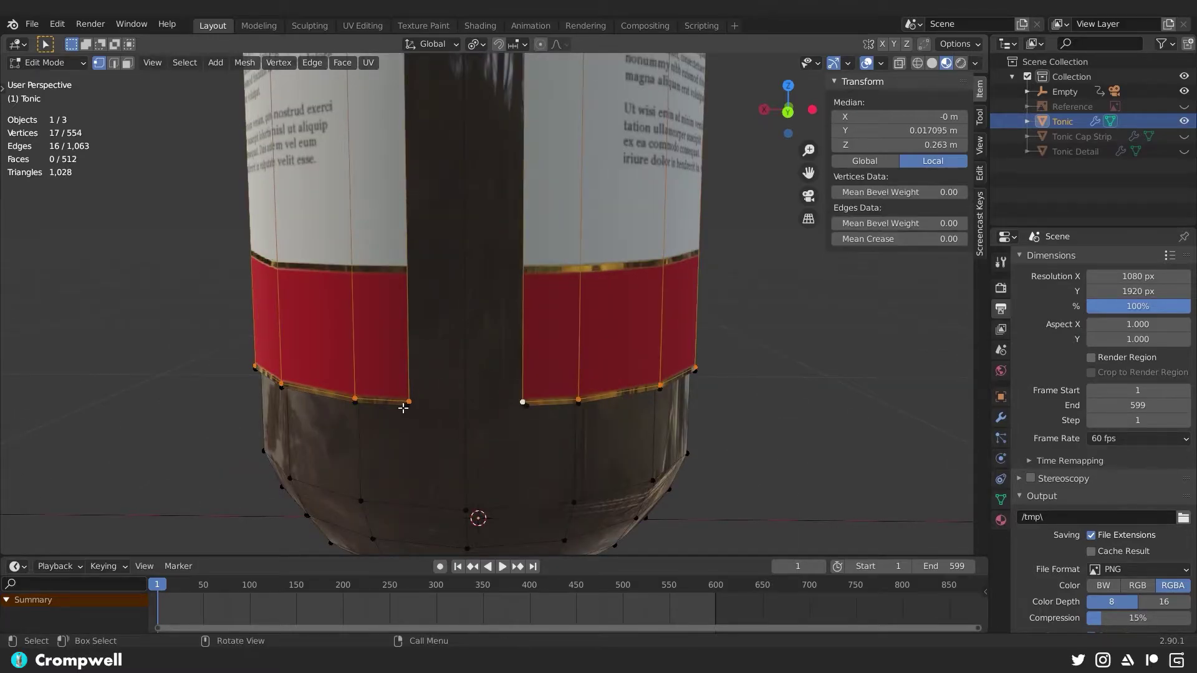
Connect a corner vertex to one across the faces with a new edge
{"action": "left_click", "coordinate": [404, 408]}
{"action": "middle_click_drag", "start_coordinate": [403, 408], "coordinate": [497, 190]}
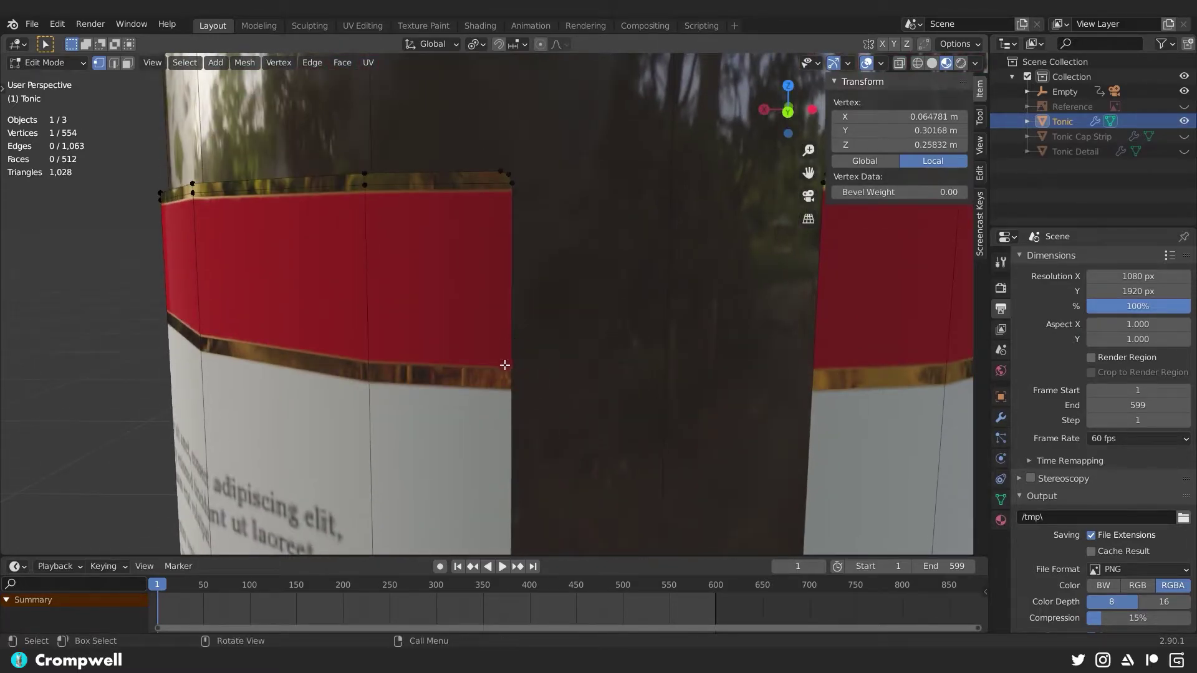
{"action": "left_click", "coordinate": [496, 191], "text": "shift"}
{"action": "key", "text": "f"}
{"action": "middle_click_drag", "start_coordinate": [522, 246], "coordinate": [368, 393]}
Join two vertices at the band corner with a new edge cut and select the bevelled corner vertices
{"action": "left_click", "coordinate": [210, 122]}
{"action": "scroll", "coordinate": [368, 393], "scroll_direction": "down", "scroll_amount": 5}
{"action": "scroll", "coordinate": [336, 454], "scroll_direction": "up", "scroll_amount": 6}
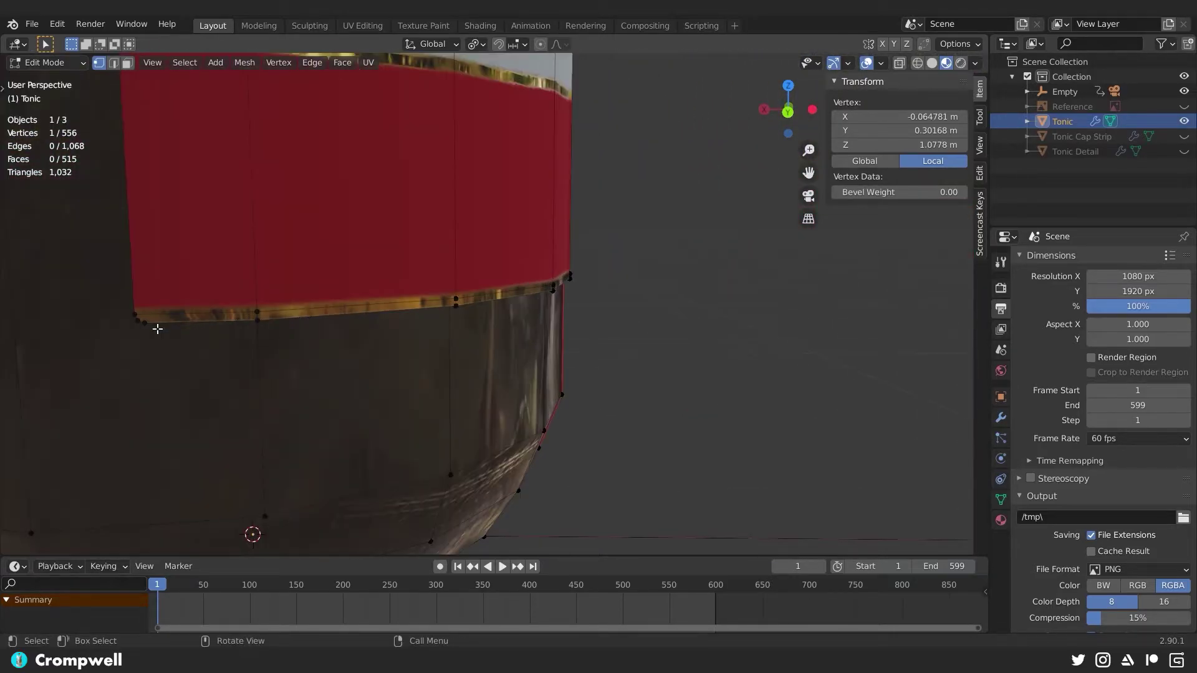
{"action": "left_click", "coordinate": [143, 323], "text": "shift"}
{"action": "key", "text": "j"}
{"action": "middle_click_drag", "start_coordinate": [182, 331], "coordinate": [291, 328]}
{"action": "scroll", "coordinate": [357, 325], "scroll_direction": "up", "scroll_amount": 3}
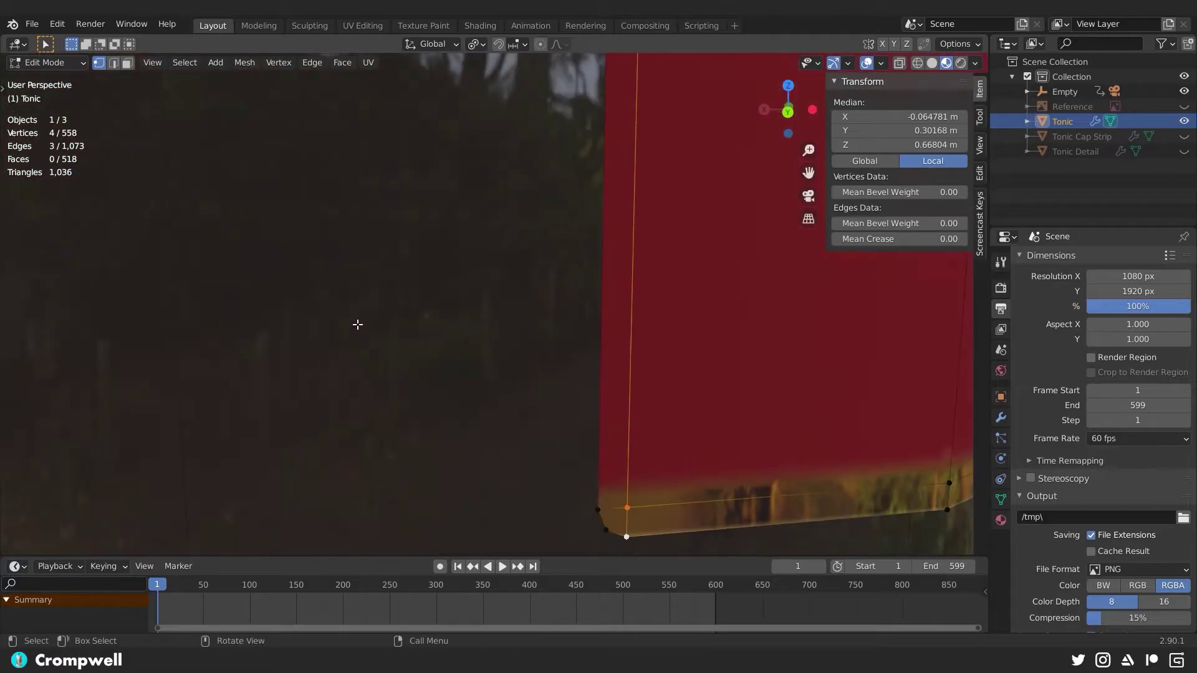
{"action": "left_click", "coordinate": [627, 508]}
{"action": "left_click", "coordinate": [626, 537], "text": "shift"}
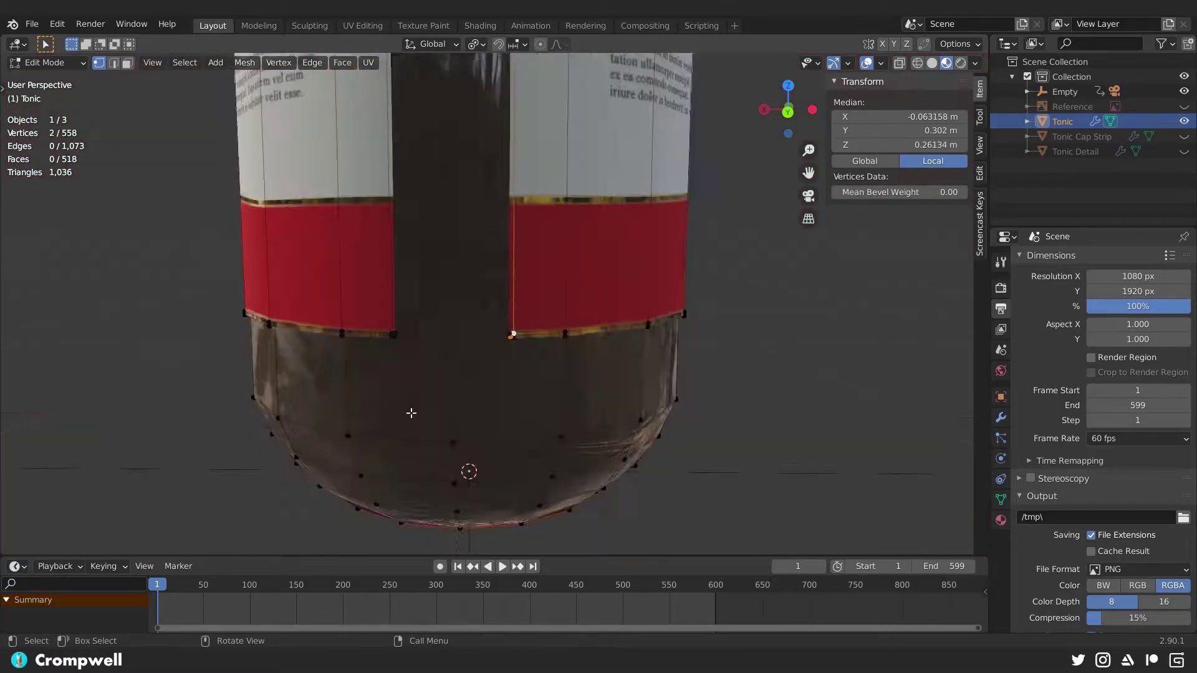
Return to Object Mode and subdivide the bottle at level 1, reaching 2,149 vertices
{"action": "middle_click_drag", "start_coordinate": [411, 413], "coordinate": [420, 247]}
{"action": "key", "text": "Tab"}
{"action": "scroll", "coordinate": [484, 191], "scroll_direction": "up", "scroll_amount": 2}
{"action": "scroll", "coordinate": [450, 252], "scroll_direction": "down", "scroll_amount": 3}
{"action": "key", "text": "ctrl+1"}
{"action": "scroll", "coordinate": [424, 244], "scroll_direction": "up", "scroll_amount": 3}
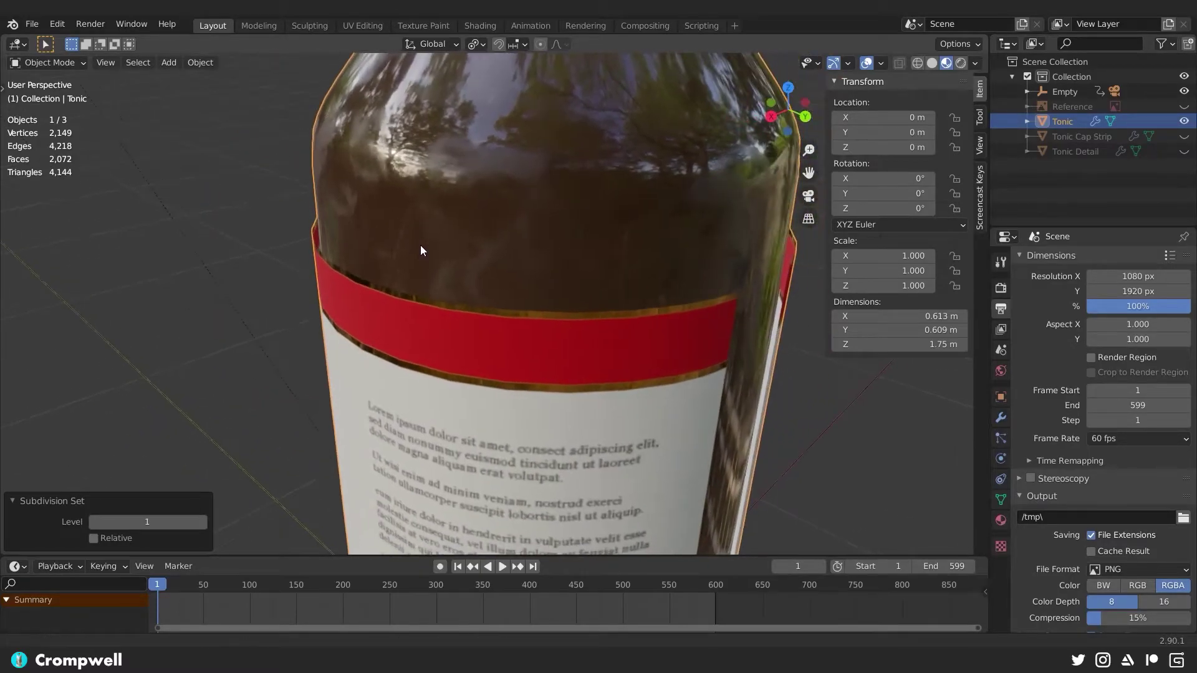
Select the whole red label island and scale it inward while keeping its height fixed
{"action": "key", "text": "Tab"}
{"action": "key", "text": "3"}
{"action": "left_click", "coordinate": [468, 357]}
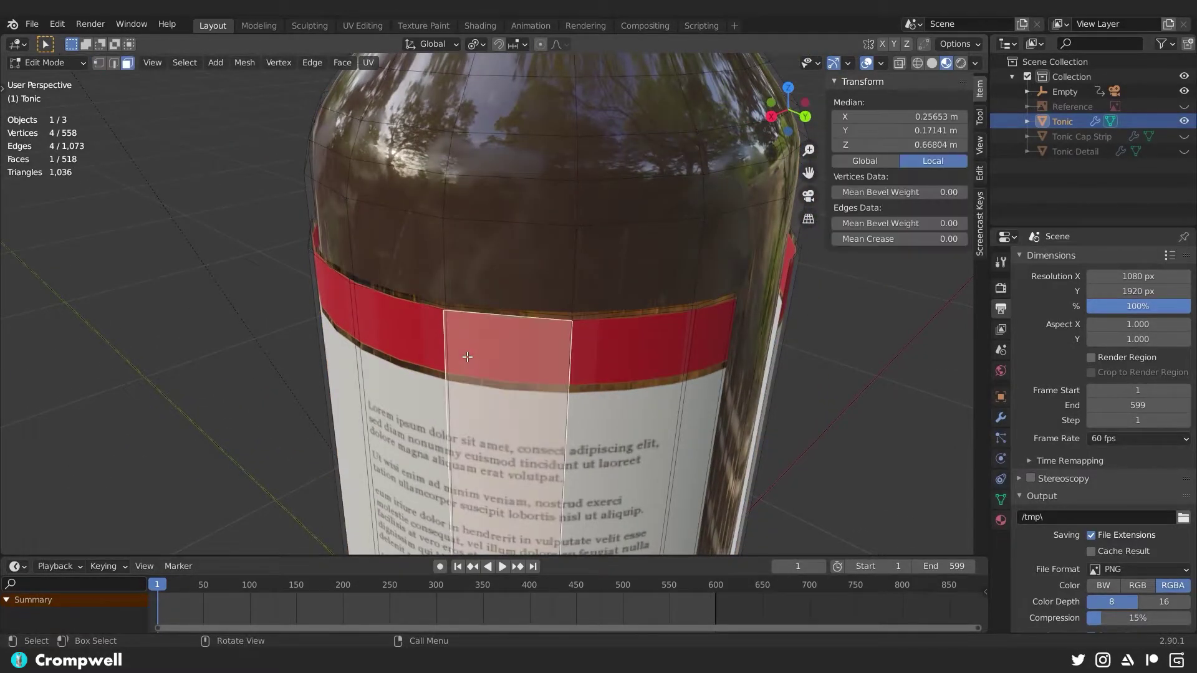
{"action": "key", "text": "ctrl+l"}
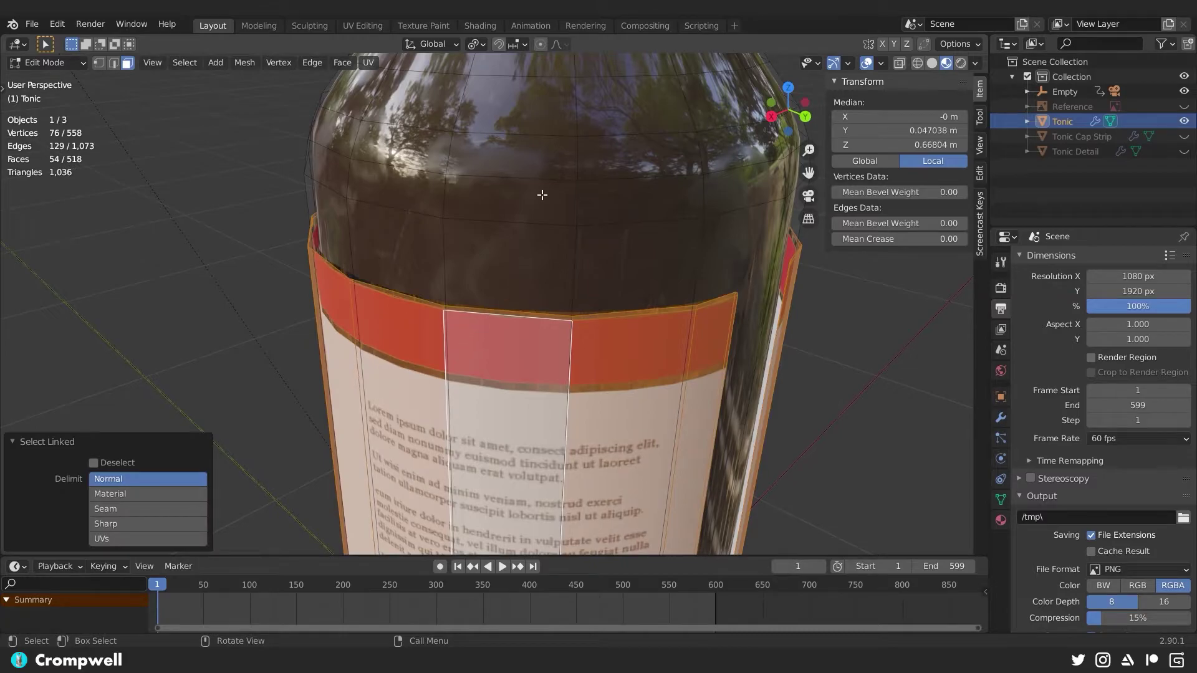
{"action": "key", "text": "s"}
{"action": "key", "text": "shift+z"}
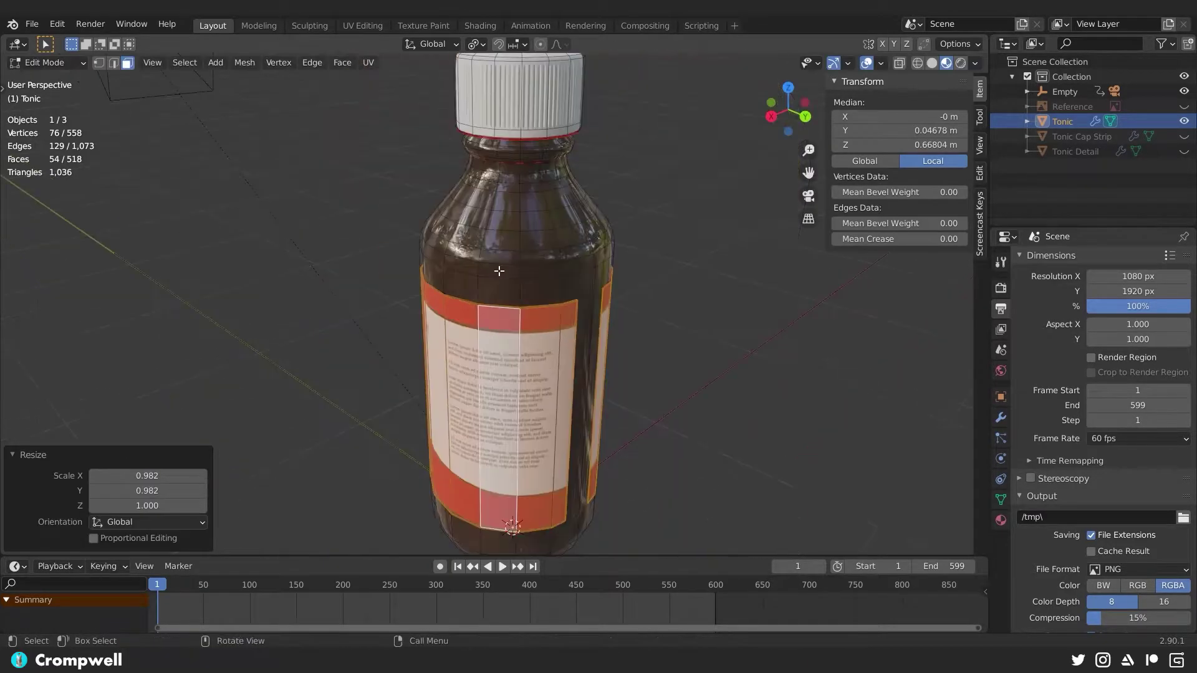
Orbit around the bottle to inspect the tightened front and back label
{"action": "scroll", "coordinate": [570, 249], "scroll_direction": "up", "scroll_amount": 5}
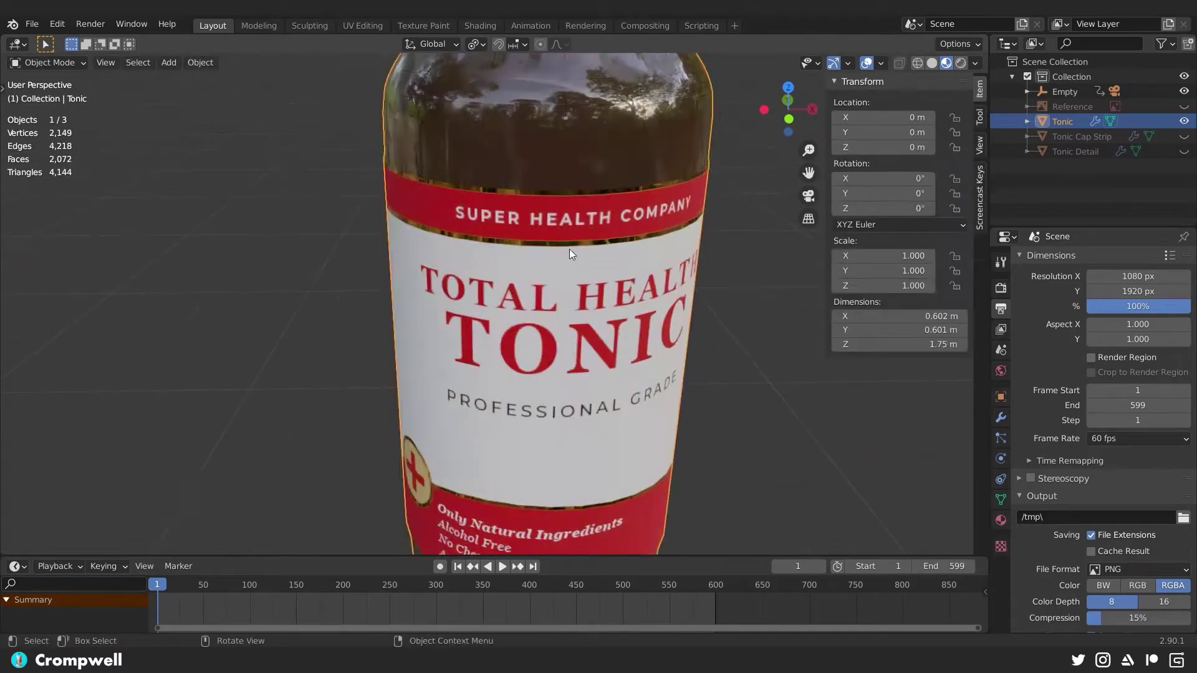
{"action": "middle_click_drag", "start_coordinate": [570, 249], "coordinate": [377, 226]}
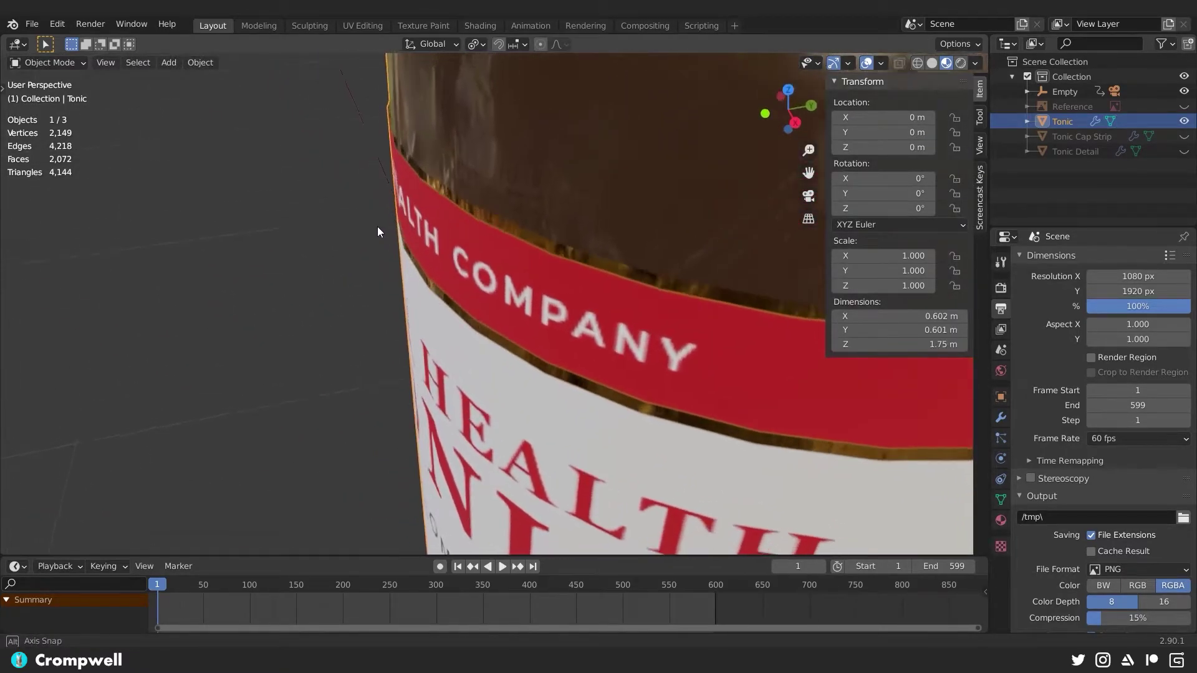
{"action": "scroll", "coordinate": [579, 264], "scroll_direction": "down", "scroll_amount": 6}
{"action": "middle_click_drag", "start_coordinate": [578, 264], "coordinate": [738, 276]}
{"action": "scroll", "coordinate": [496, 287], "scroll_direction": "up", "scroll_amount": 4}
{"action": "middle_click_drag", "start_coordinate": [496, 286], "coordinate": [370, 250]}
{"action": "scroll", "coordinate": [648, 285], "scroll_direction": "up", "scroll_amount": 4}
{"action": "scroll", "coordinate": [581, 265], "scroll_direction": "down", "scroll_amount": 5}
{"action": "scroll", "coordinate": [530, 275], "scroll_direction": "down", "scroll_amount": 5}
{"action": "scroll", "coordinate": [429, 274], "scroll_direction": "up", "scroll_amount": 5}
{"action": "middle_click_drag", "start_coordinate": [530, 275], "coordinate": [490, 294]}
From the camera view, play and pause the turntable at frame 387, then show the Cycles render settings
{"action": "key", "text": "KP_0"}
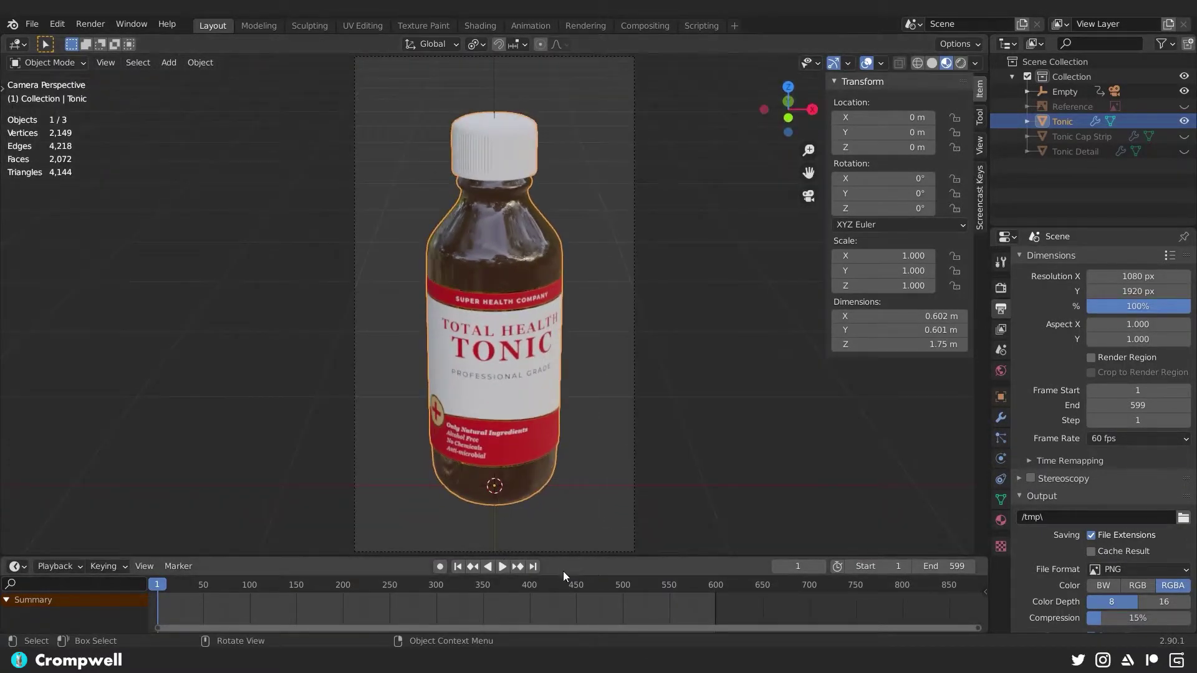
{"action": "left_click", "coordinate": [498, 567]}
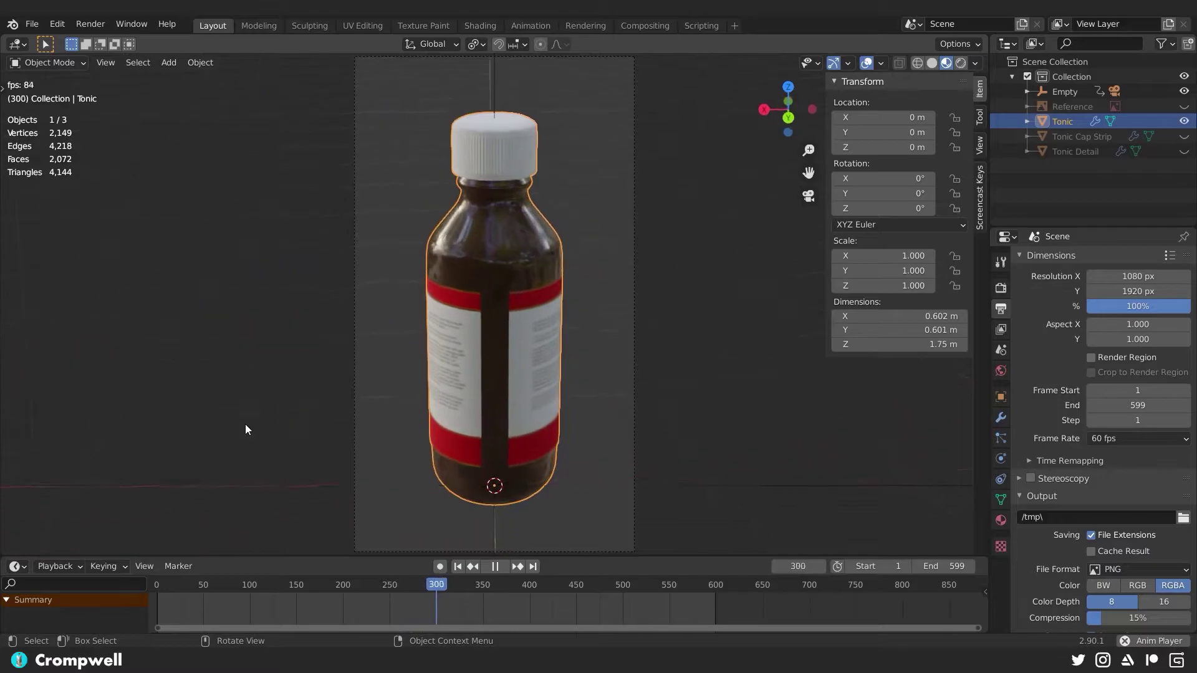
{"action": "key", "text": "space"}
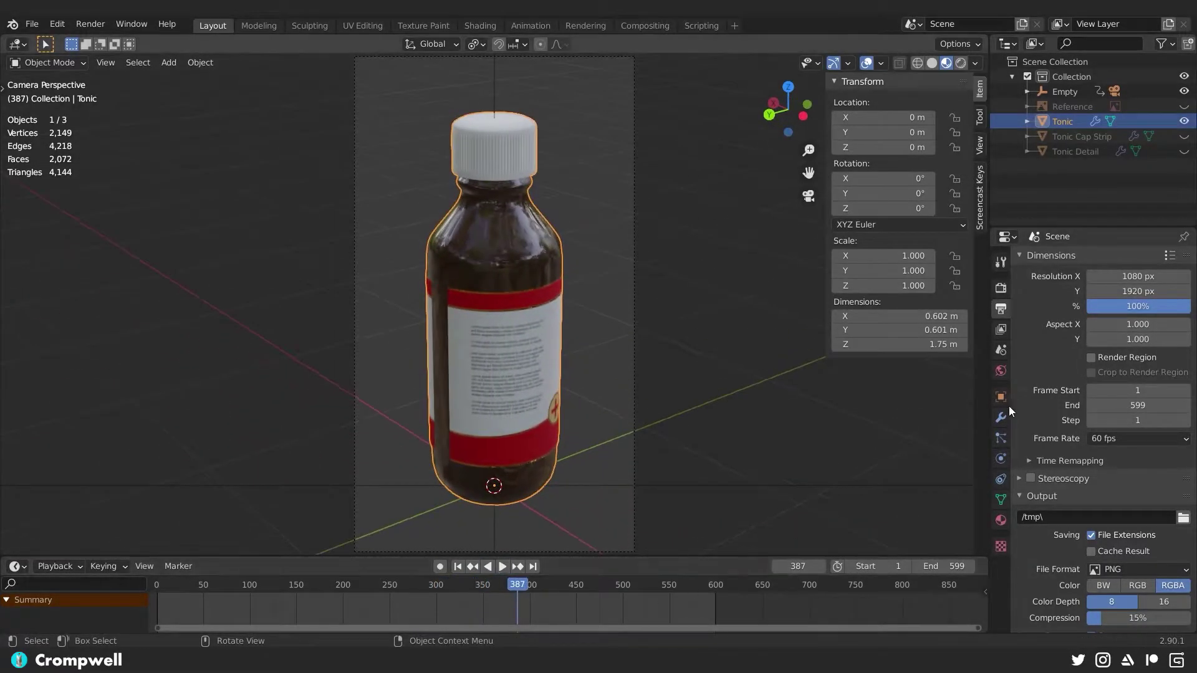
{"action": "left_click", "coordinate": [1001, 288]}
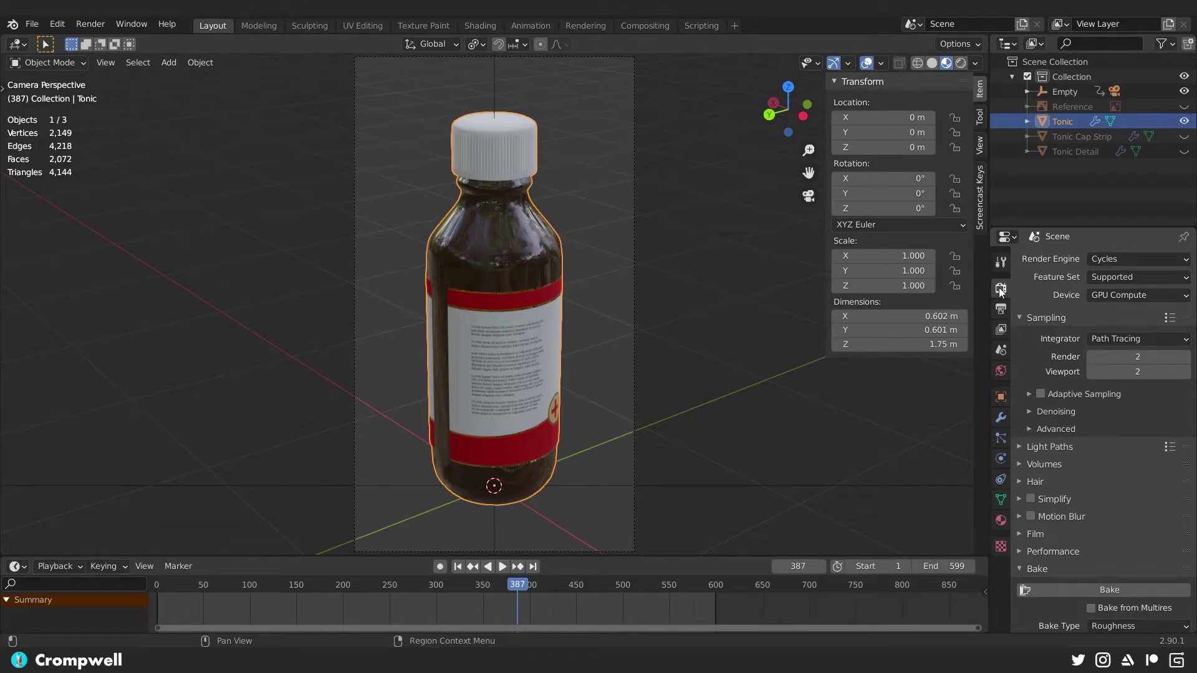
Switch the render engine to Eevee and enable Ambient Occlusion and Screen Space Reflections
{"action": "left_click", "coordinate": [1098, 258]}
{"action": "left_click", "coordinate": [1099, 268]}
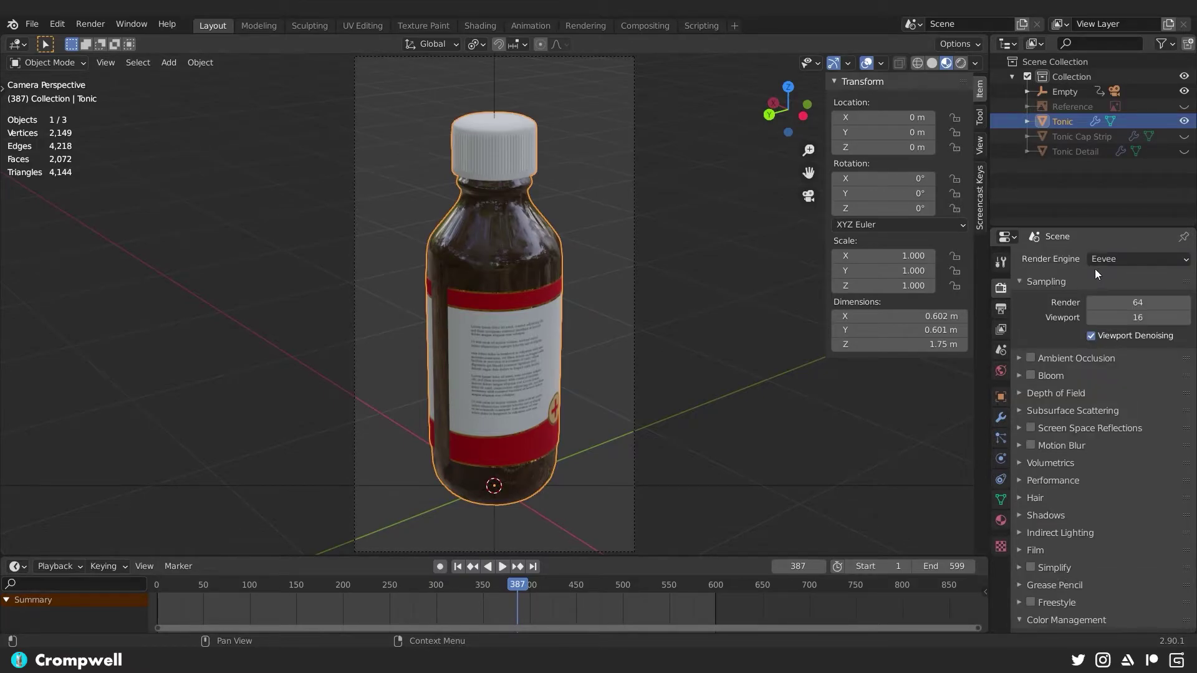
{"action": "left_click", "coordinate": [1032, 359]}
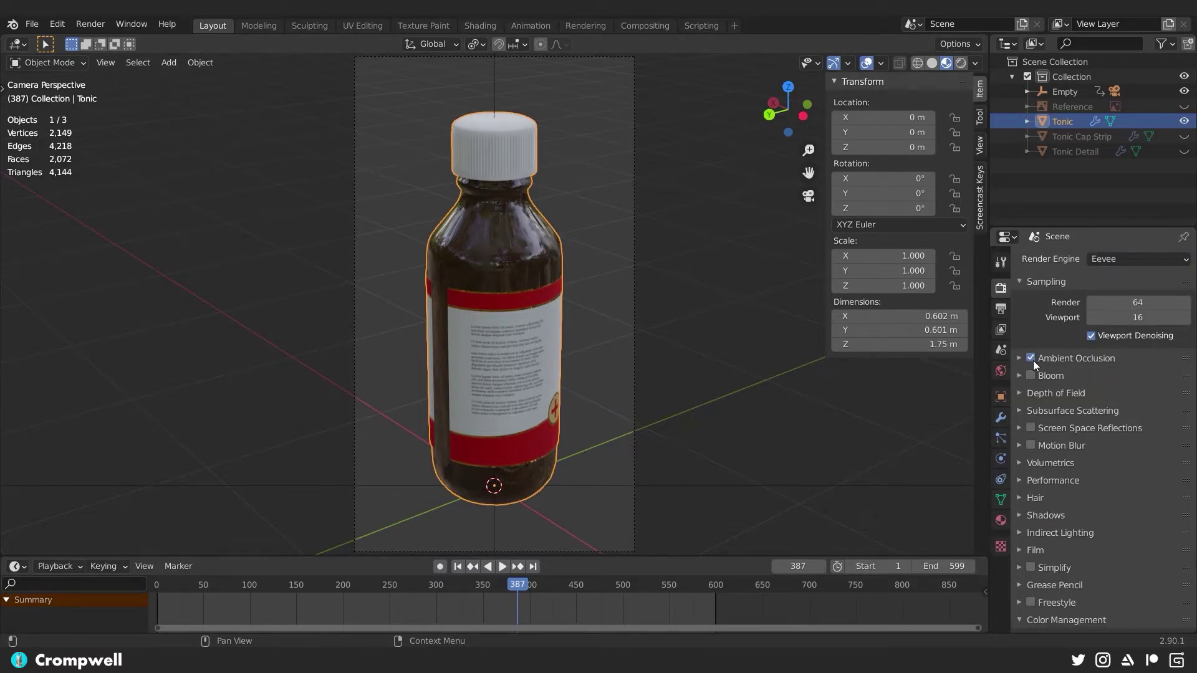
{"action": "left_click", "coordinate": [1032, 428]}
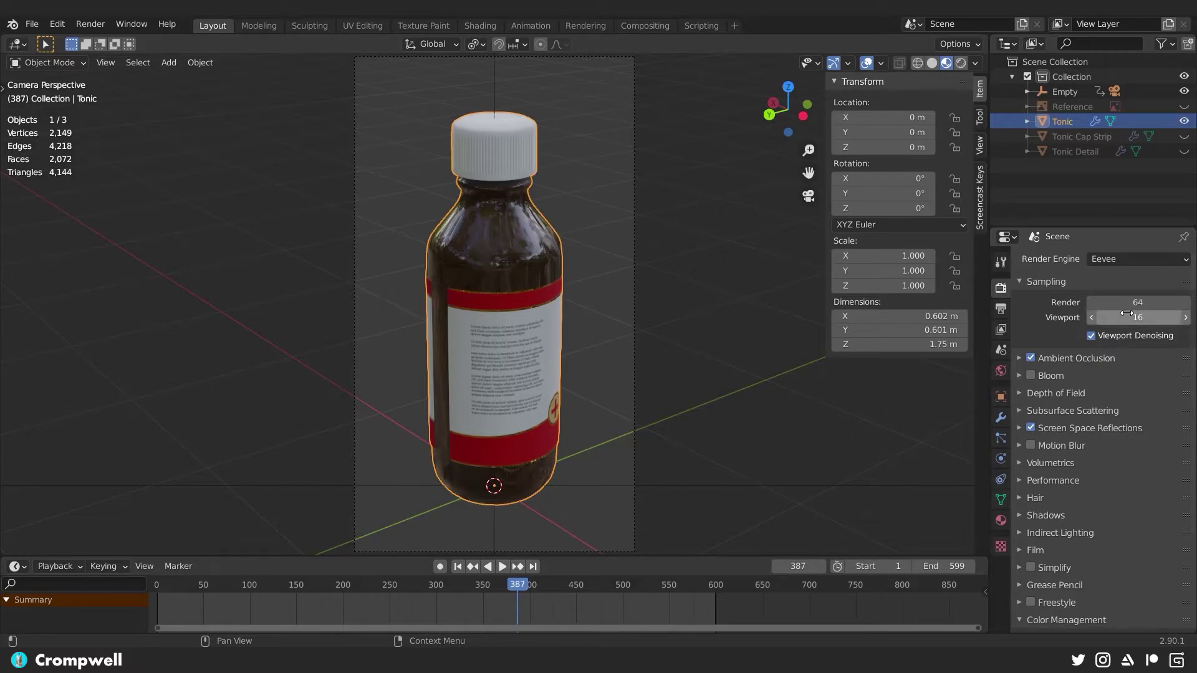
{"action": "left_click", "coordinate": [999, 307]}
{"action": "left_click", "coordinate": [1000, 289]}
Set the render output path to the anim folder with the file prefix Tonic_anim_
{"action": "left_click", "coordinate": [1001, 310]}
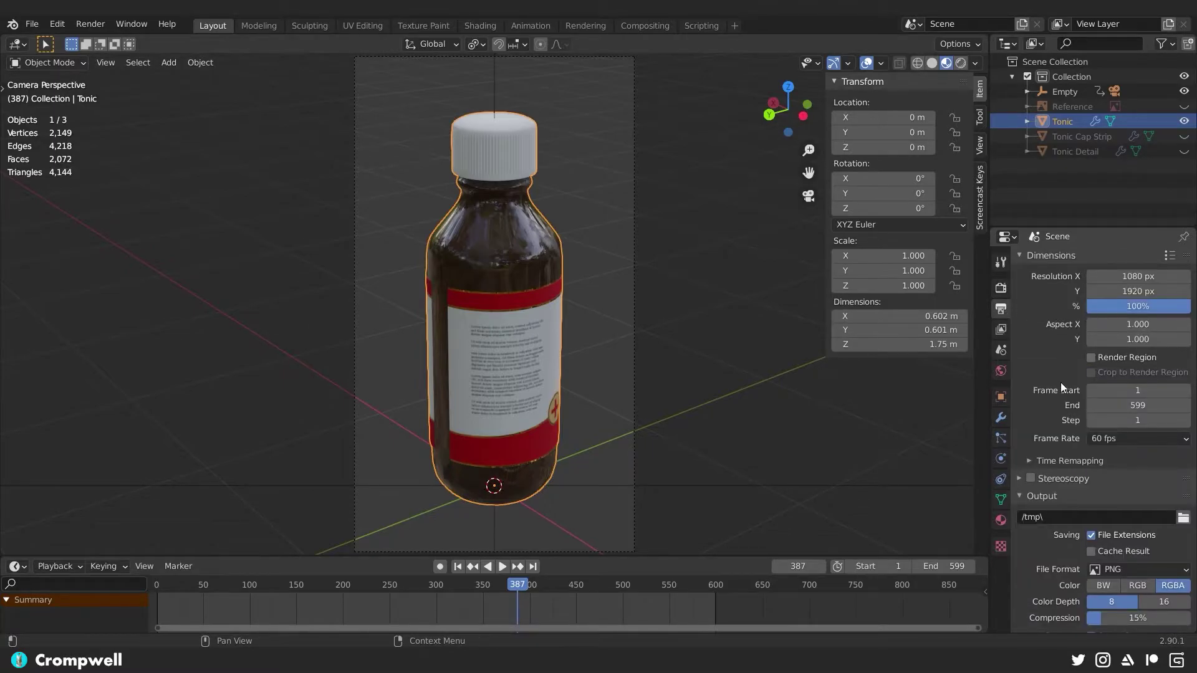
{"action": "scroll", "coordinate": [1054, 386], "scroll_direction": "down", "scroll_amount": 1}
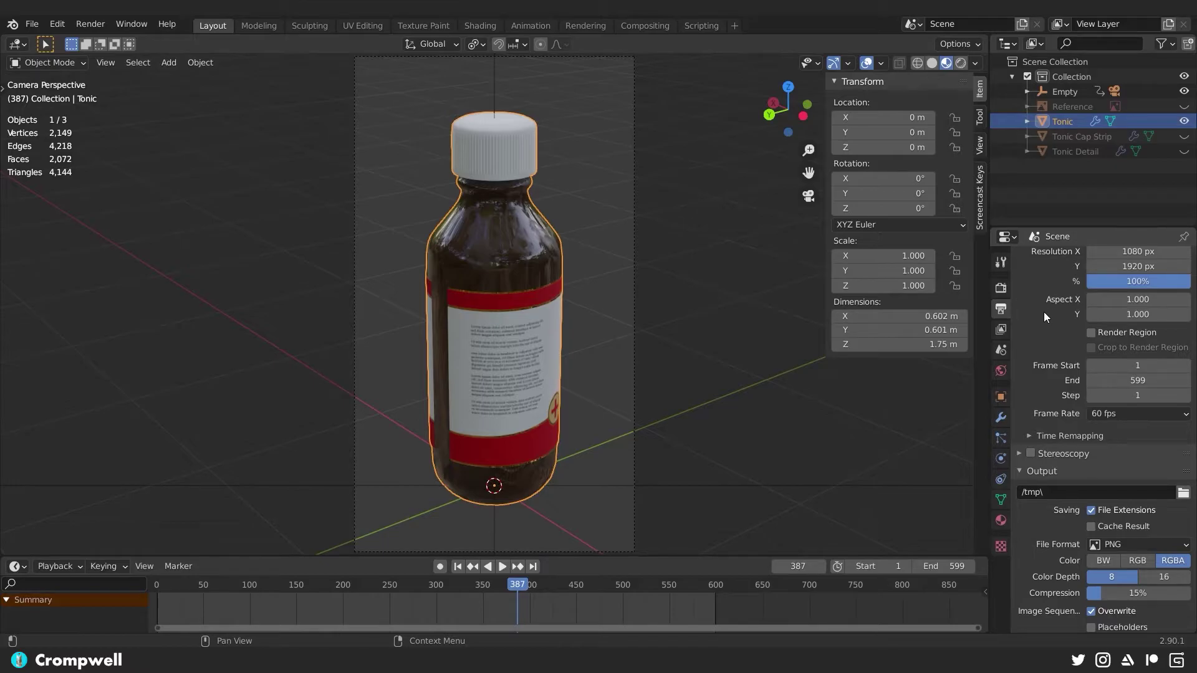
{"action": "scroll", "coordinate": [1051, 337], "scroll_direction": "down", "scroll_amount": 2}
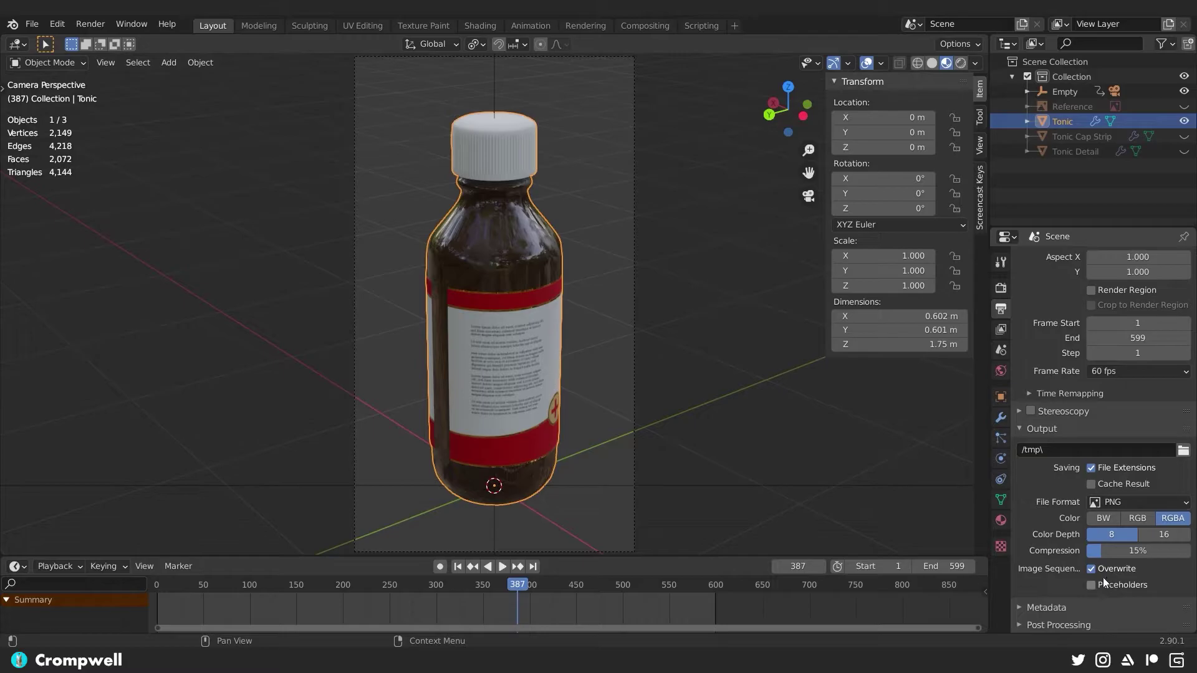
{"action": "left_click", "coordinate": [1182, 450]}
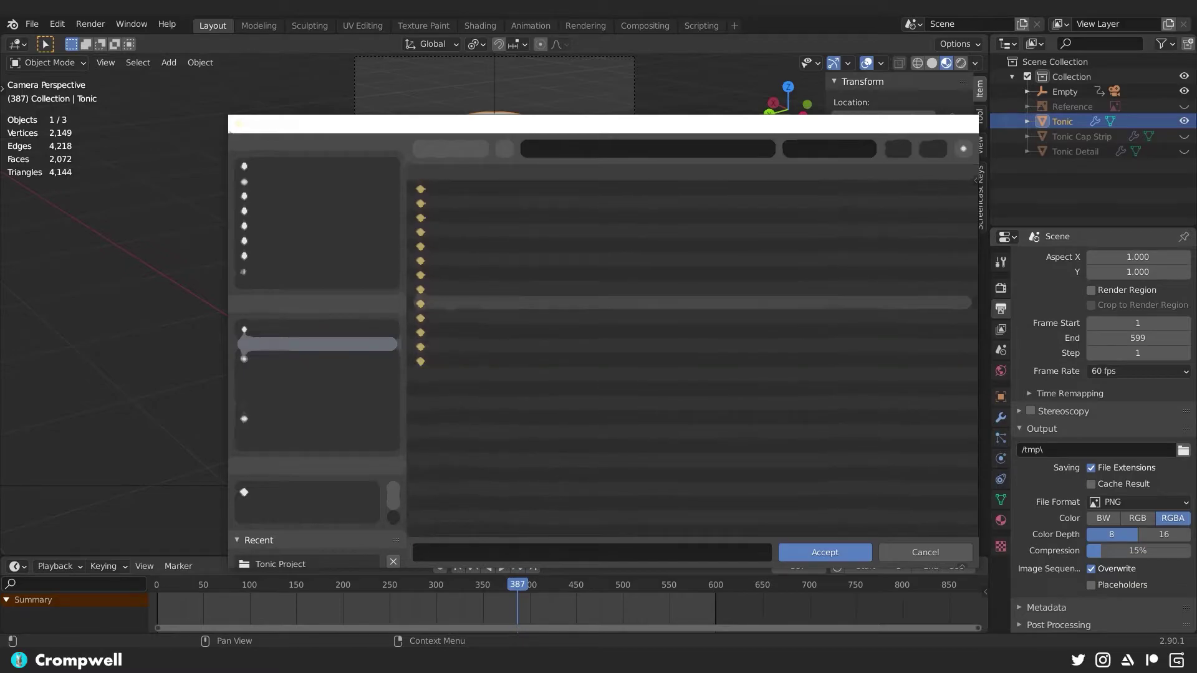
{"action": "double_click", "coordinate": [692, 302]}
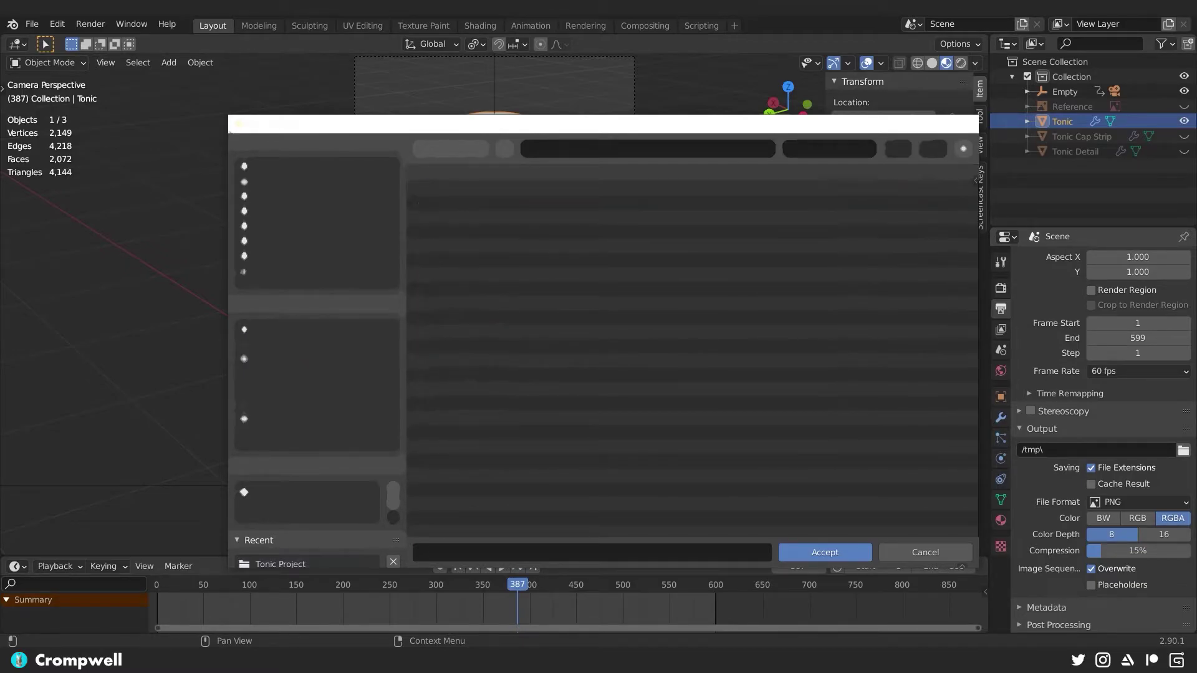
{"action": "left_click", "coordinate": [472, 549]}
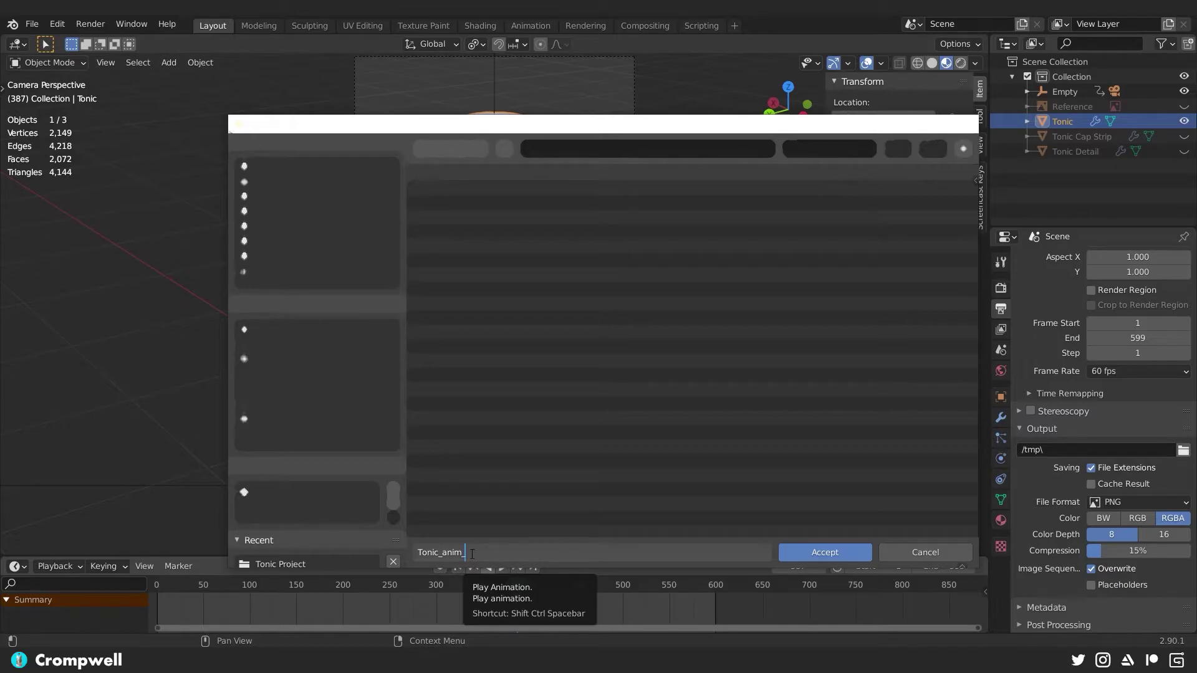
{"action": "left_click", "coordinate": [818, 553]}
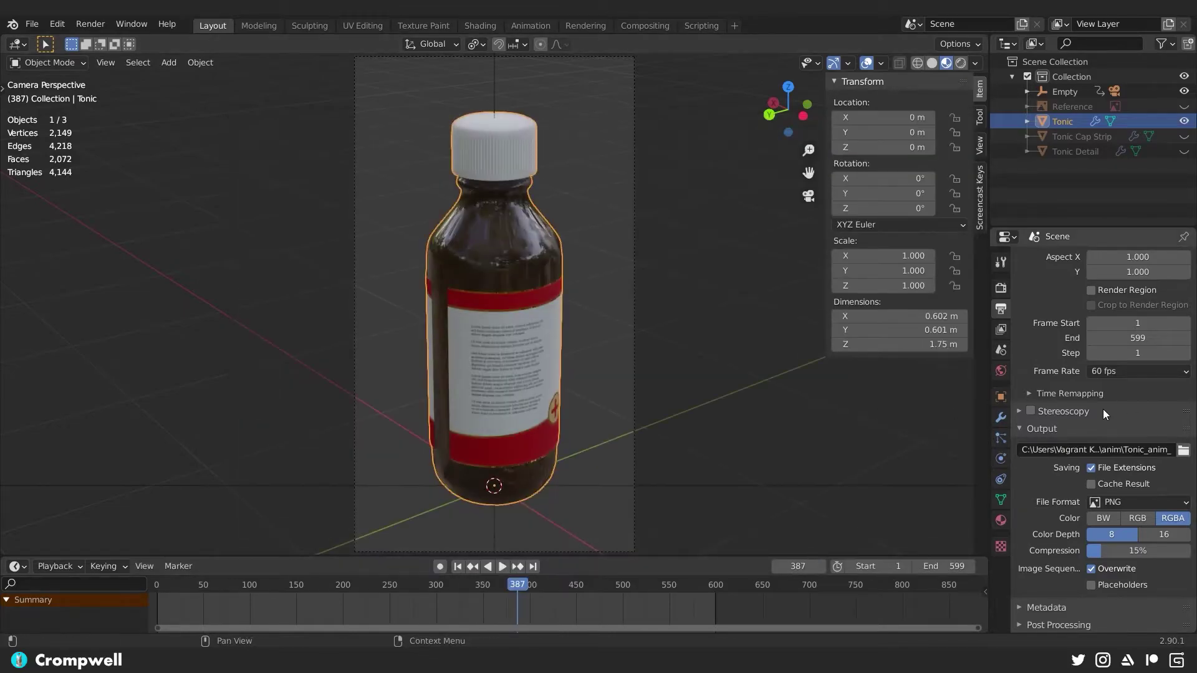
Save the project as Tonic.blend, return to the camera view and rewind to frame 1
{"action": "left_click", "coordinate": [93, 24]}
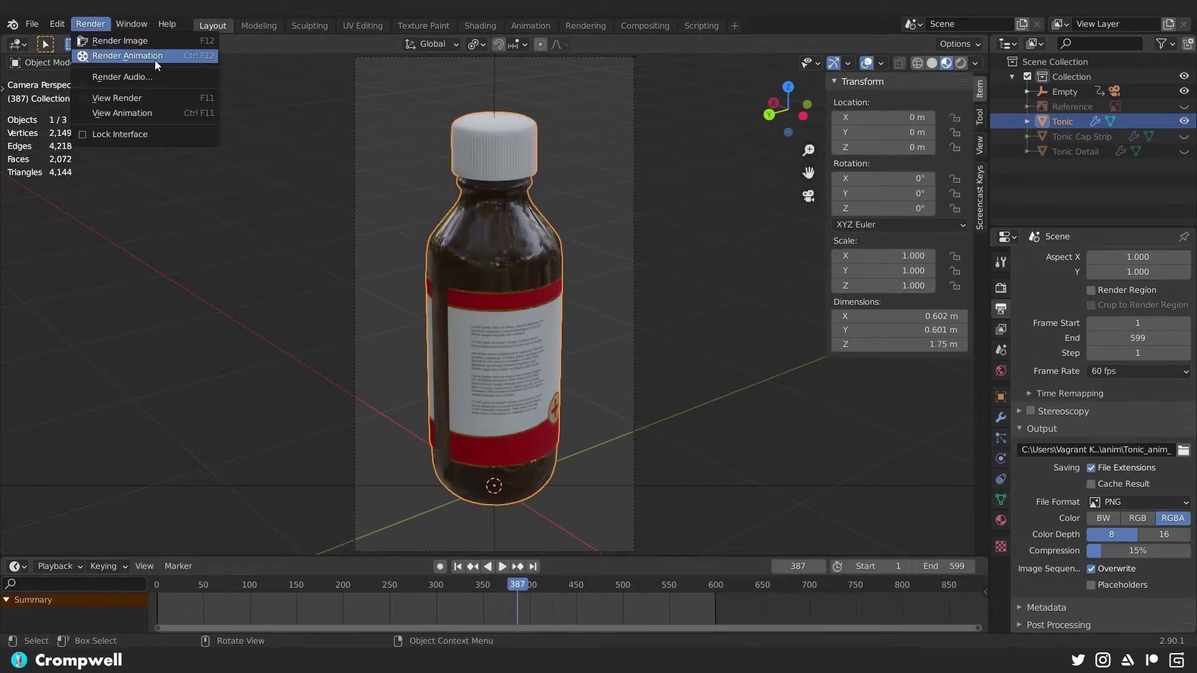
{"action": "left_click", "coordinate": [32, 24]}
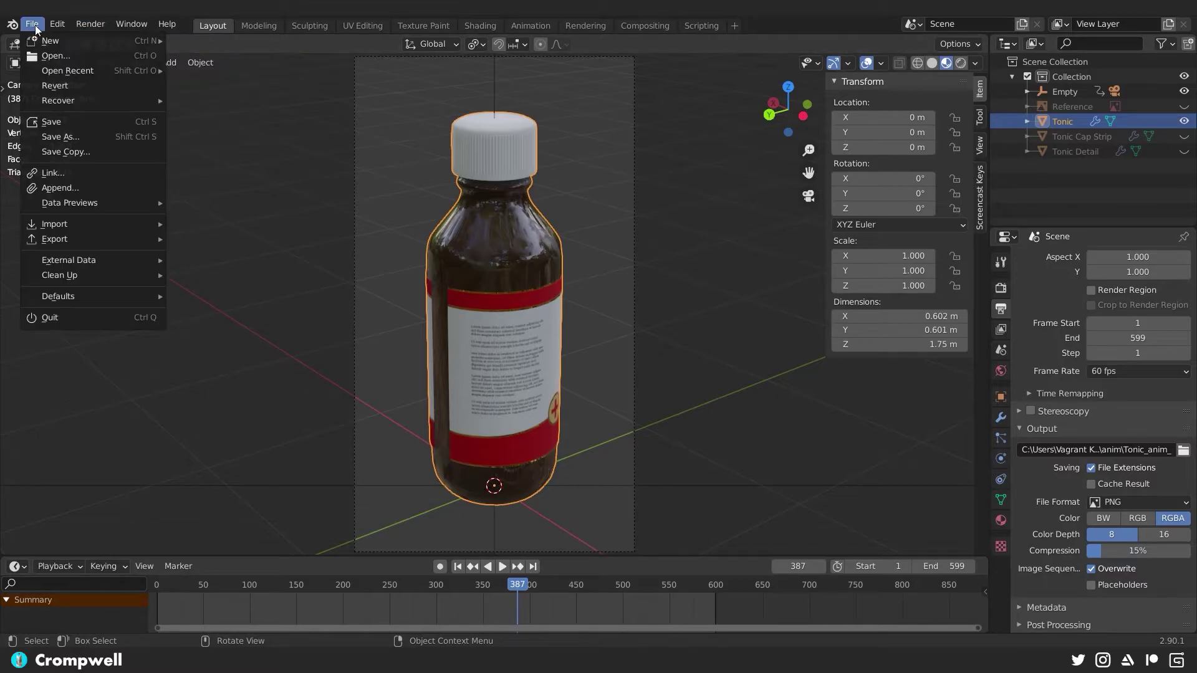
{"action": "left_click", "coordinate": [66, 121]}
{"action": "scroll", "coordinate": [583, 264], "scroll_direction": "down", "scroll_amount": 3}
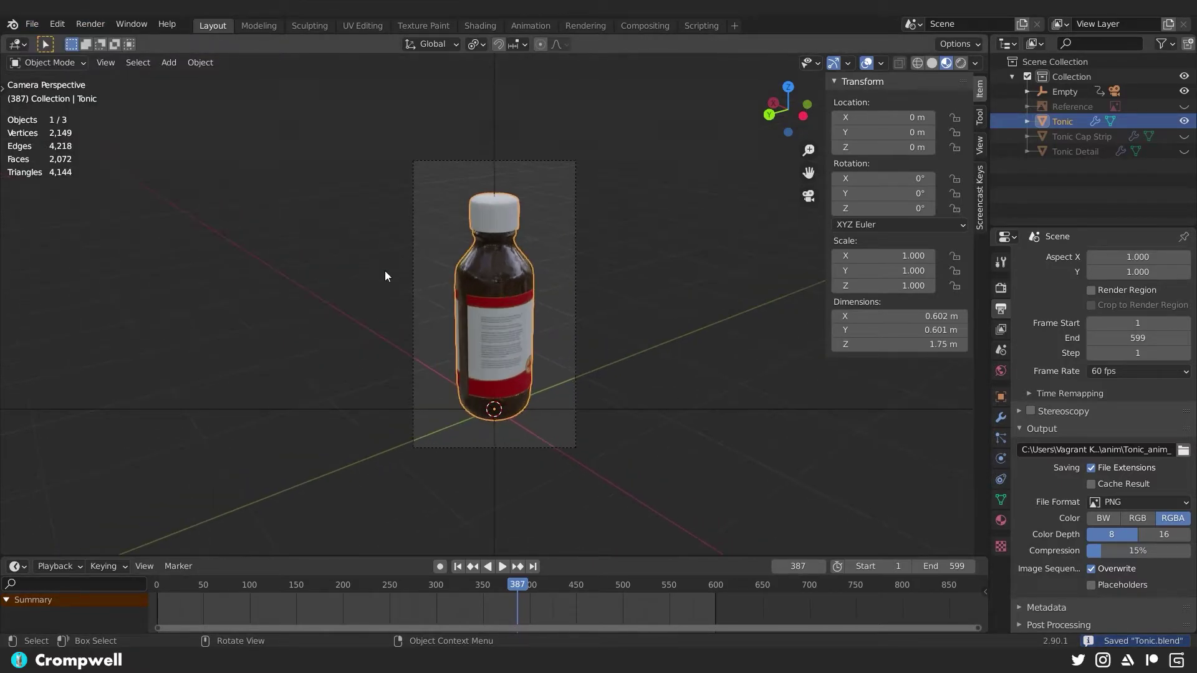
{"action": "key", "text": "KP_0"}
{"action": "key", "text": "KP_0"}
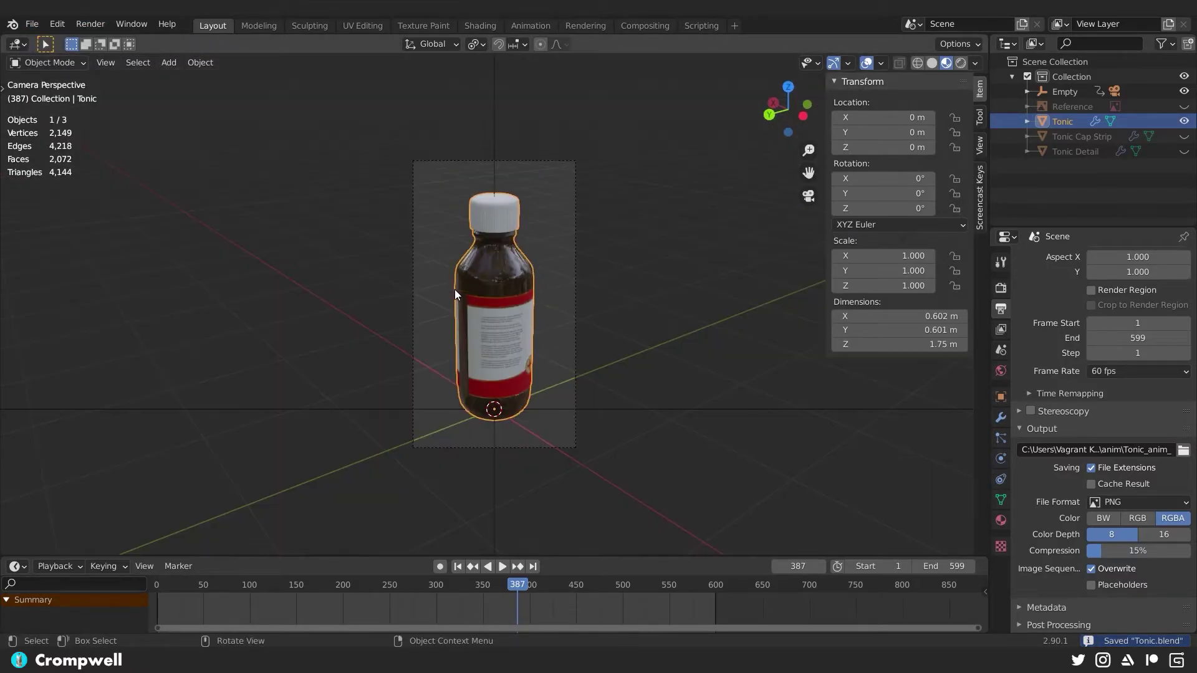
{"action": "left_click", "coordinate": [461, 567]}
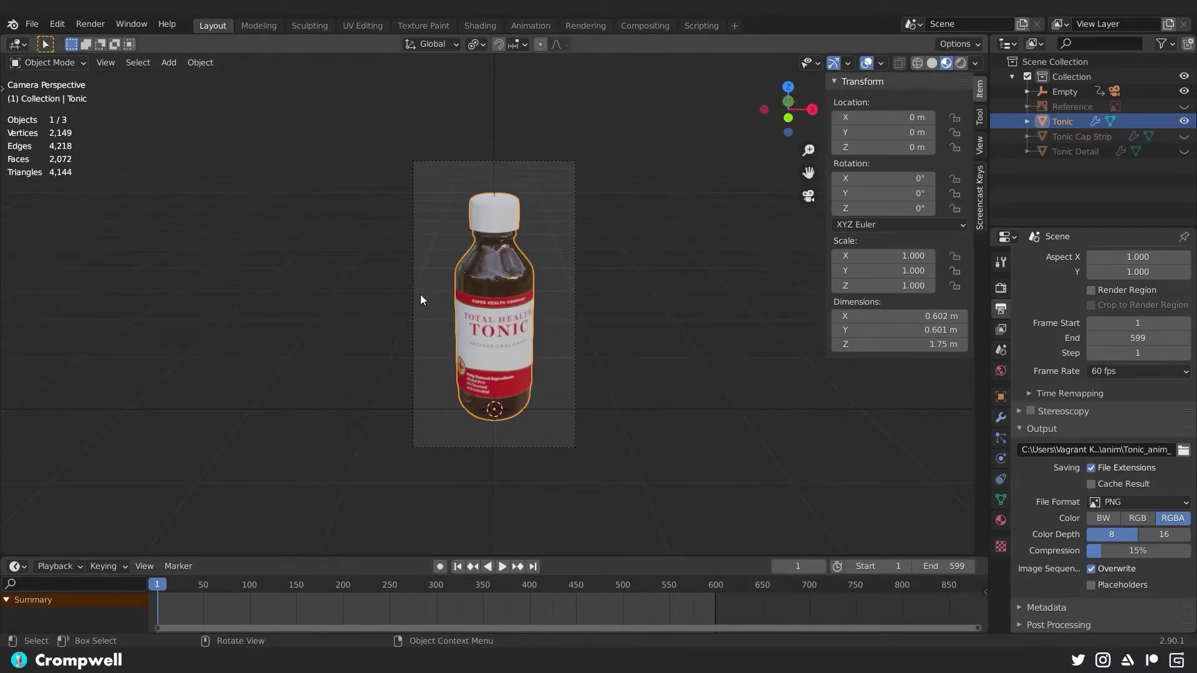
Look over the output file formats, orbit around the bottle and save the project again
{"action": "left_click", "coordinate": [1135, 502]}
{"action": "middle_click_drag", "start_coordinate": [557, 343], "coordinate": [526, 328]}
{"action": "key", "text": "ctrl+s"}
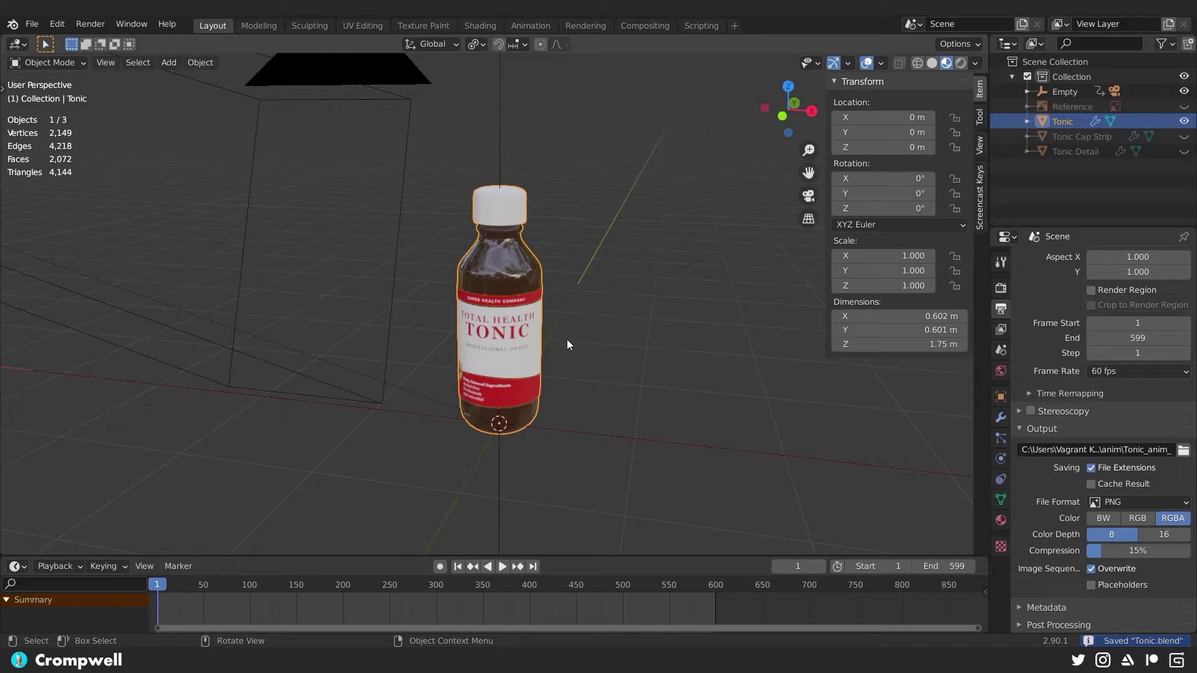
Enable Freestyle in Render Properties and set its line thickness to 2 px
{"action": "left_click", "coordinate": [1001, 288]}
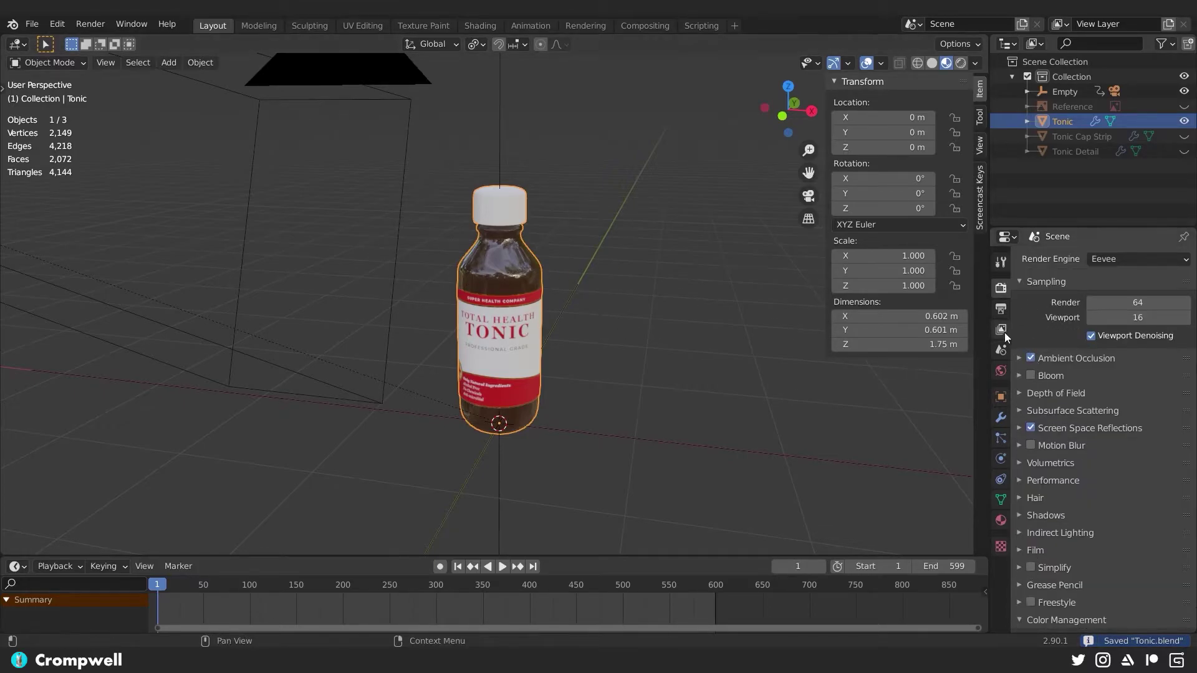
{"action": "left_click", "coordinate": [1032, 603]}
{"action": "left_click", "coordinate": [1016, 602]}
{"action": "scroll", "coordinate": [1053, 523], "scroll_direction": "down", "scroll_amount": 7}
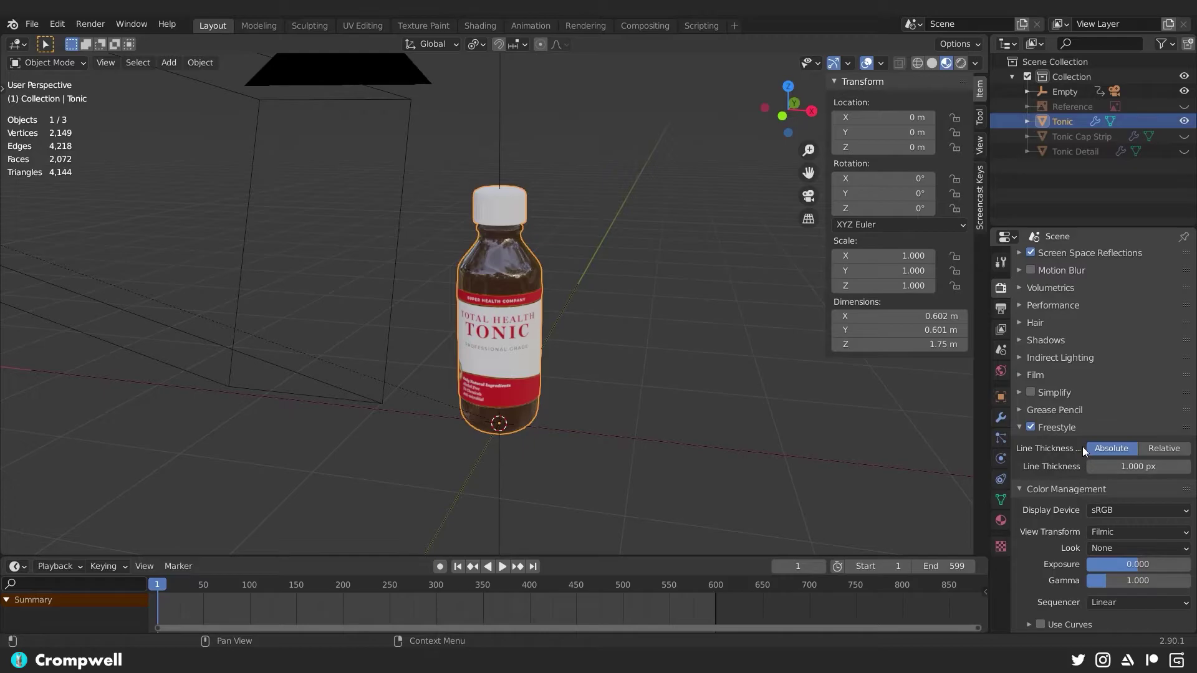
{"action": "left_click", "coordinate": [1136, 466]}
{"action": "type", "text": "1.0"}
{"action": "key", "text": "BackSpace"}
{"action": "key", "text": "BackSpace"}
{"action": "key", "text": "BackSpace"}
{"action": "type", "text": "3"}
{"action": "key", "text": "Return"}
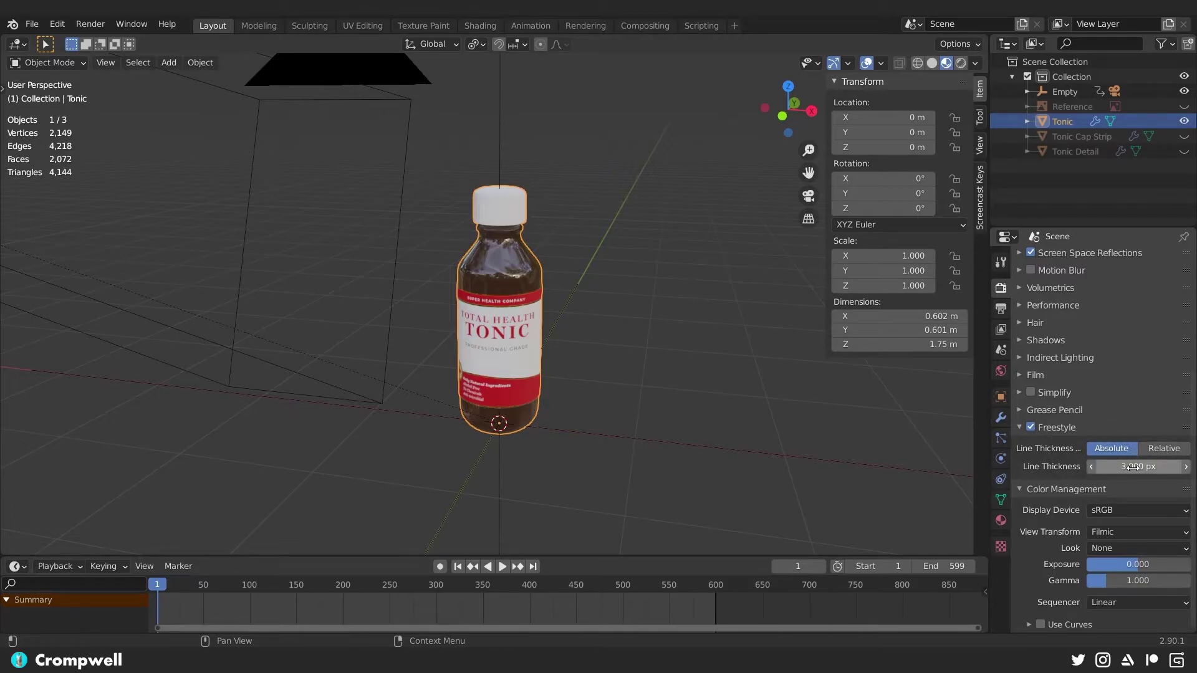
{"action": "left_click", "coordinate": [1093, 467]}
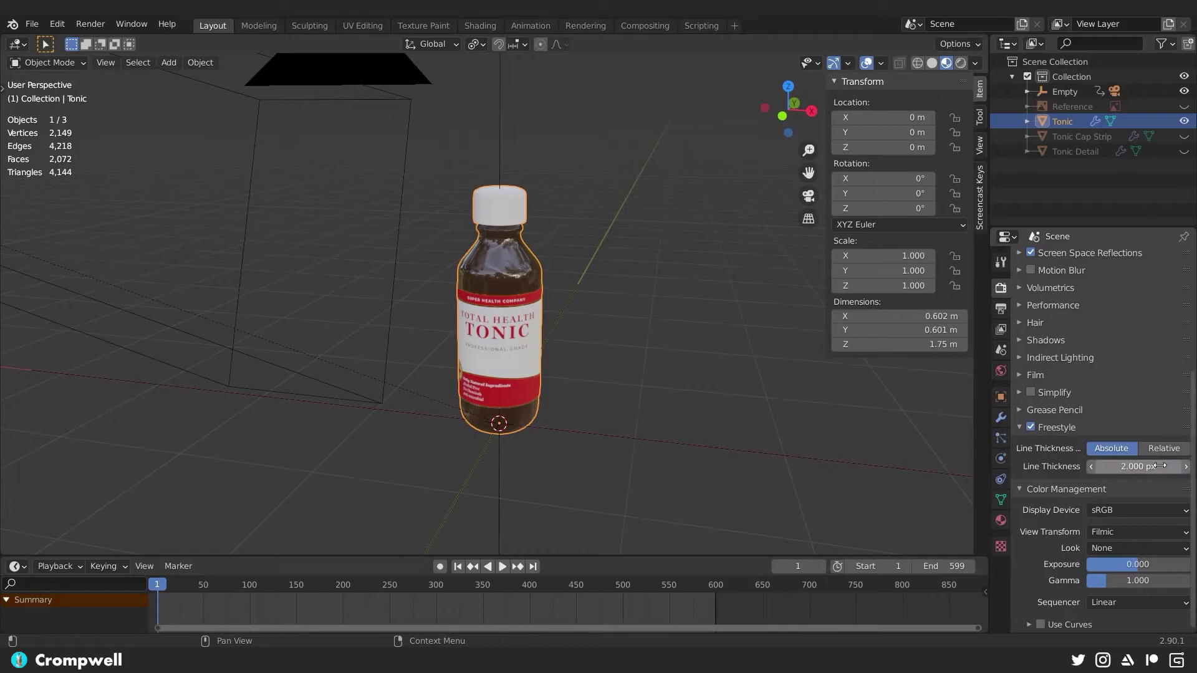
Collapse the Color Management and Output sections and bring up View Layer Properties
{"action": "left_click", "coordinate": [1001, 308]}
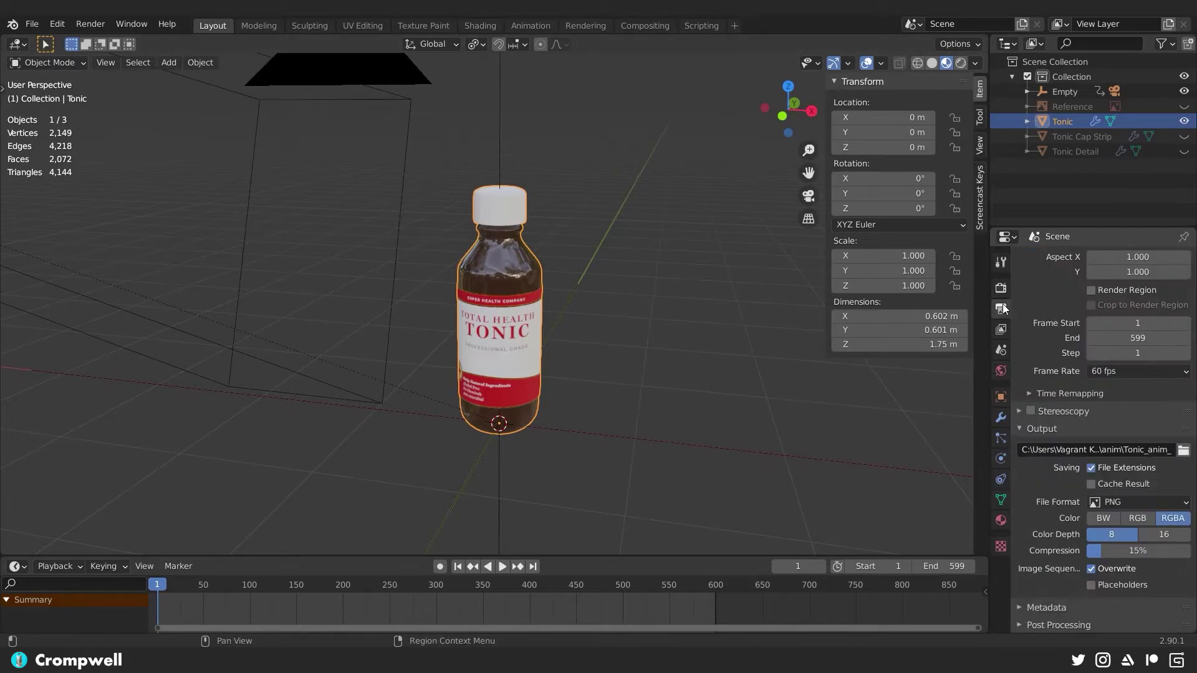
{"action": "scroll", "coordinate": [1017, 318], "scroll_direction": "up", "scroll_amount": 3}
{"action": "left_click", "coordinate": [1001, 290]}
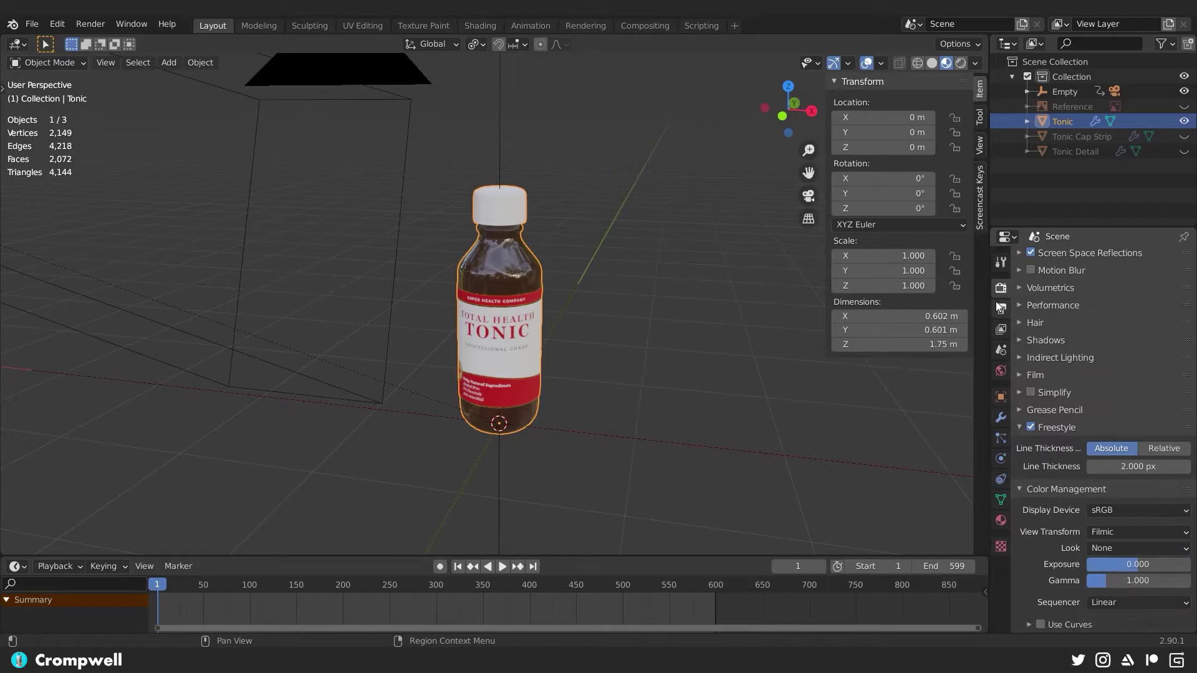
{"action": "scroll", "coordinate": [1054, 323], "scroll_direction": "down", "scroll_amount": 3}
{"action": "left_click", "coordinate": [1033, 490]}
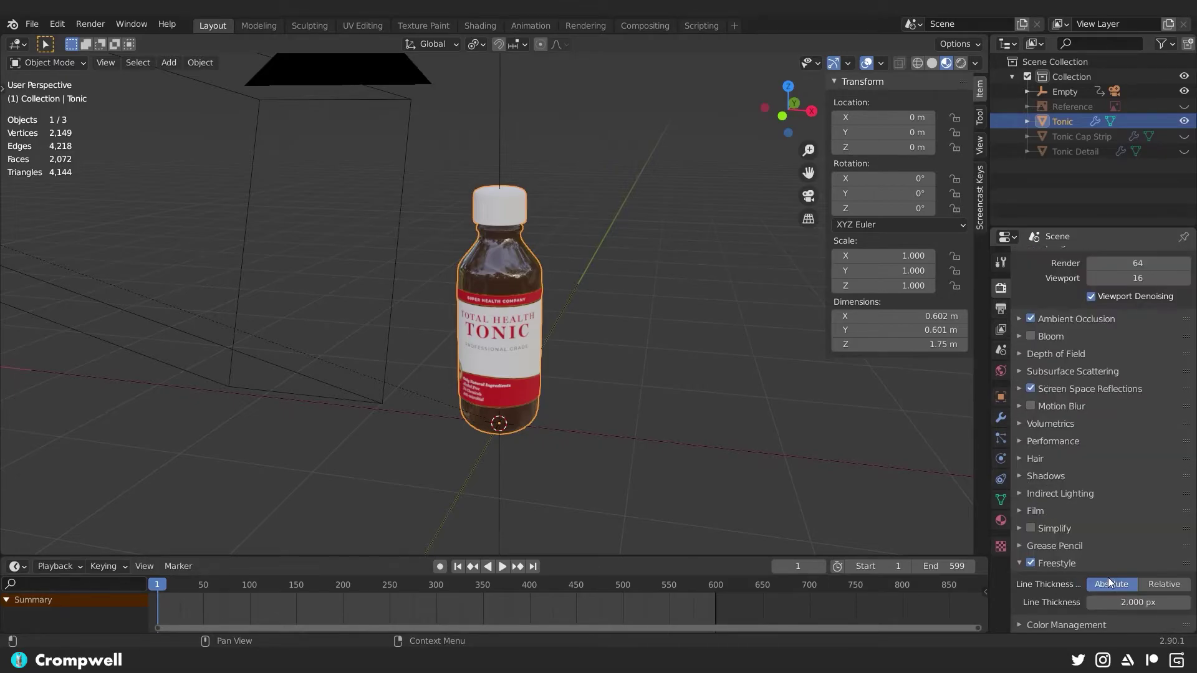
{"action": "scroll", "coordinate": [1053, 375], "scroll_direction": "up", "scroll_amount": 2}
{"action": "left_click", "coordinate": [1001, 309]}
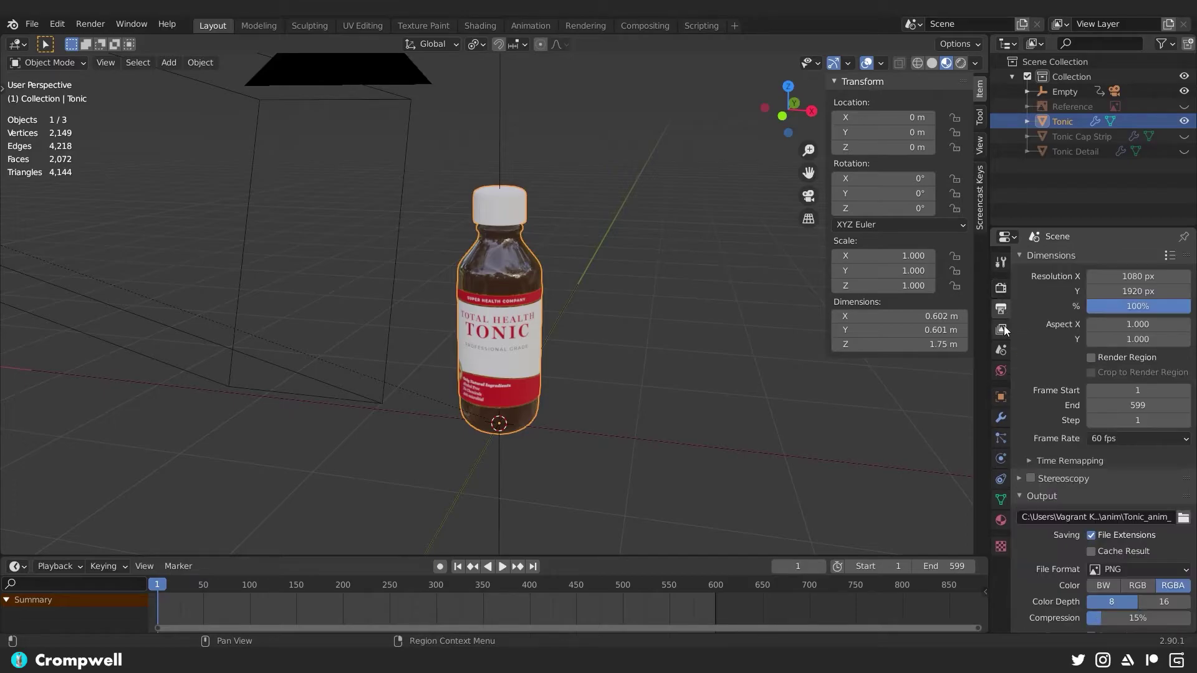
{"action": "scroll", "coordinate": [1054, 380], "scroll_direction": "down", "scroll_amount": 1}
{"action": "left_click", "coordinate": [1022, 466]}
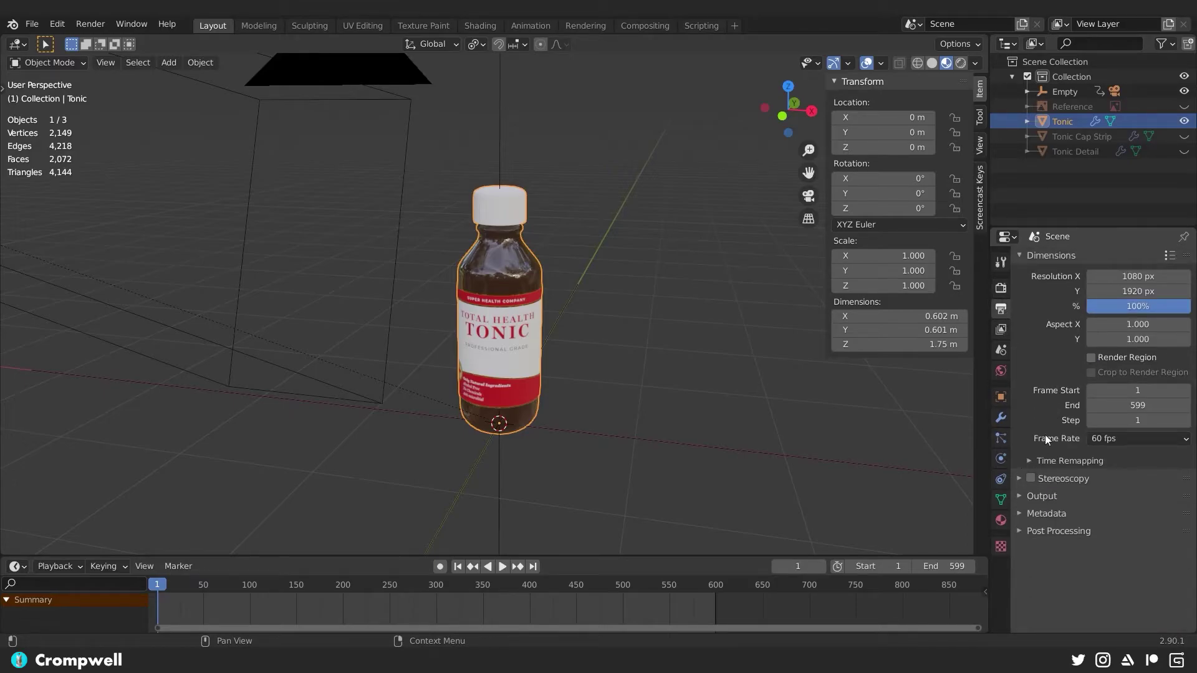
{"action": "left_click", "coordinate": [1002, 289]}
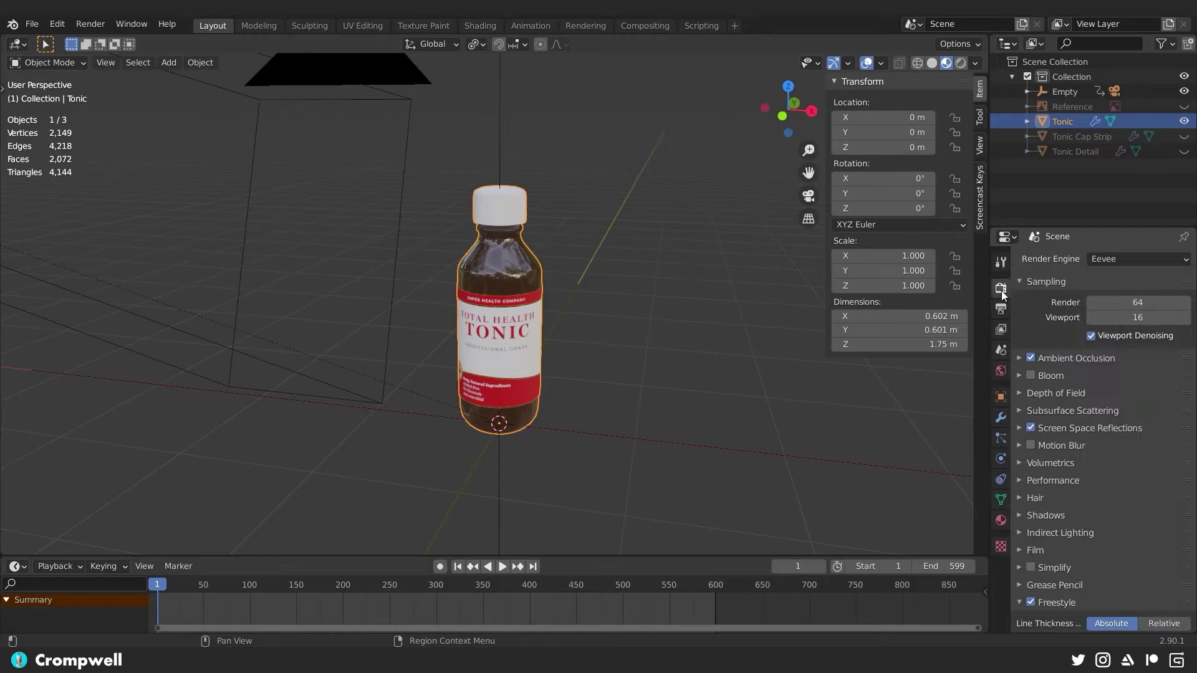
{"action": "scroll", "coordinate": [1060, 562], "scroll_direction": "down", "scroll_amount": 2}
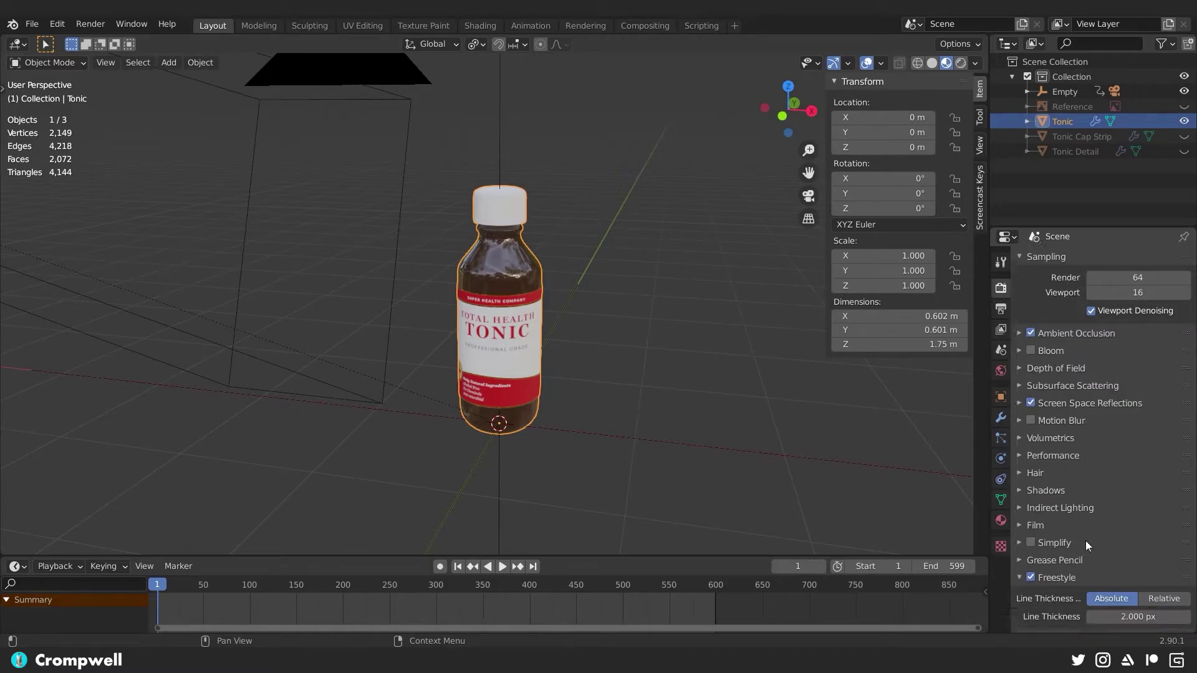
{"action": "left_click", "coordinate": [1001, 329]}
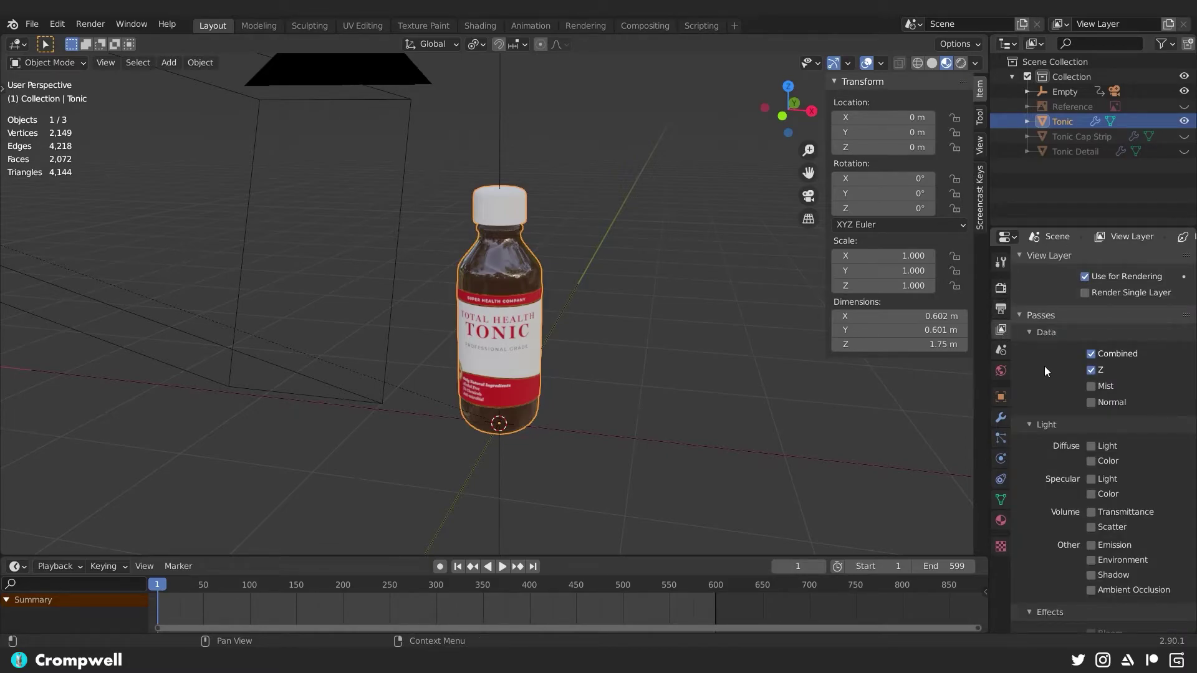
In the Freestyle line set, drop visibility, image border, Silhouette, Border and Crease, keeping Edge Mark only
{"action": "left_click", "coordinate": [1025, 316]}
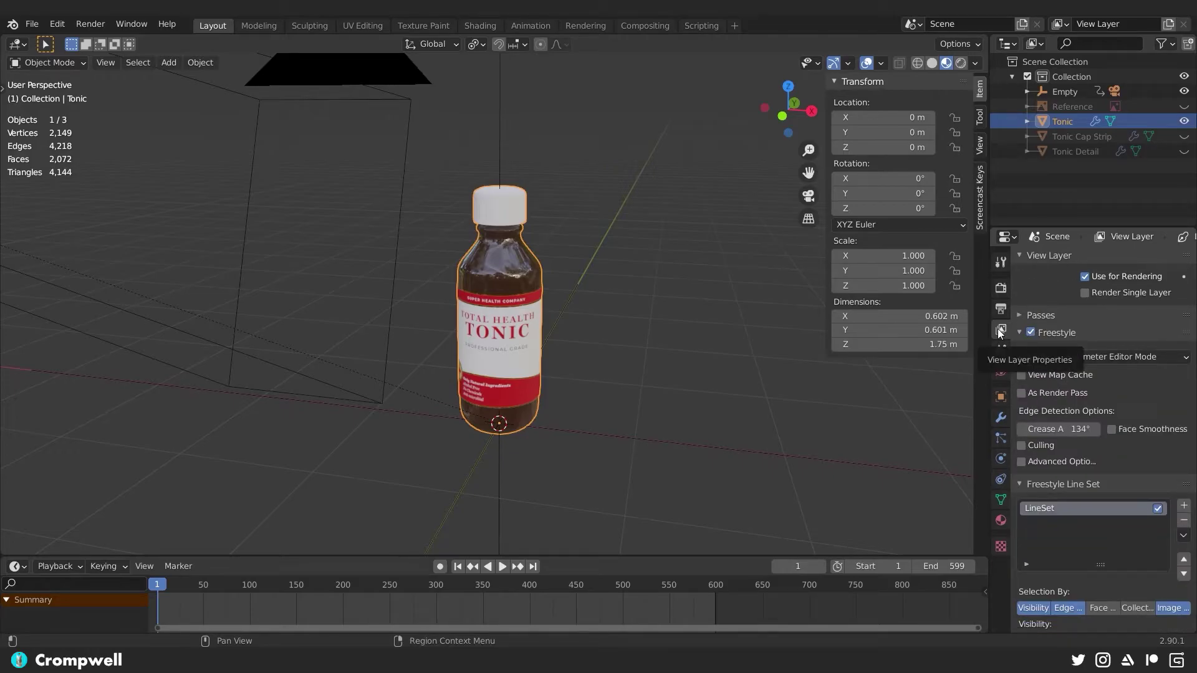
{"action": "left_click", "coordinate": [1029, 262]}
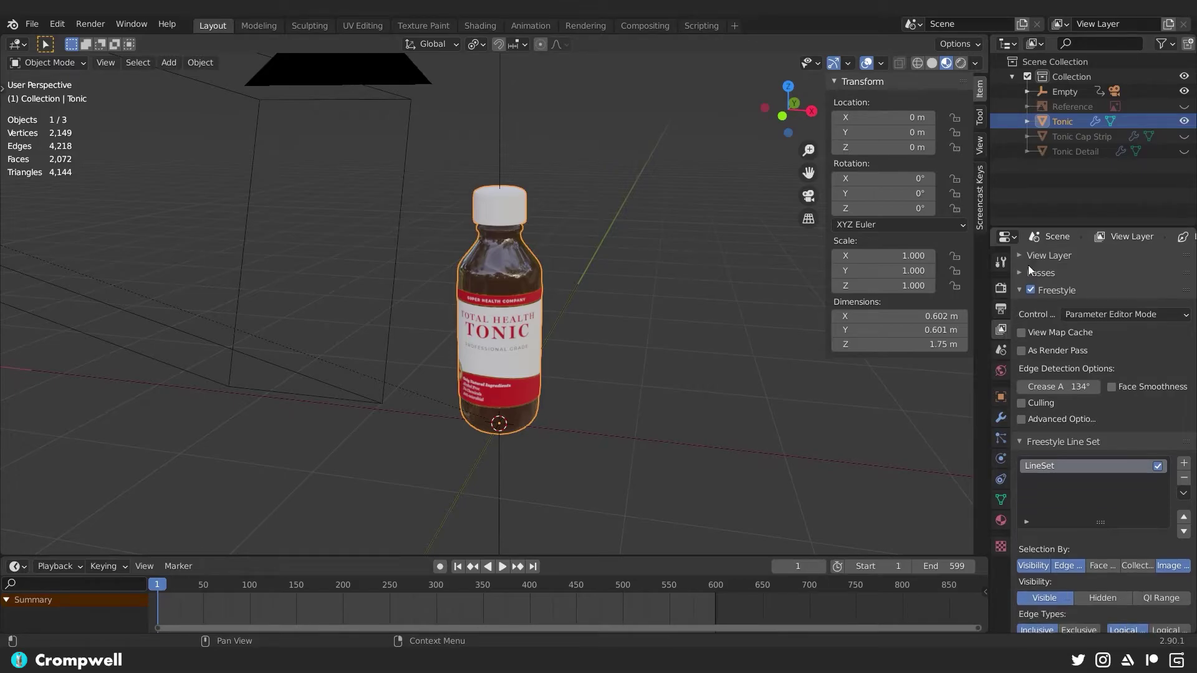
{"action": "scroll", "coordinate": [1057, 346], "scroll_direction": "down", "scroll_amount": 3}
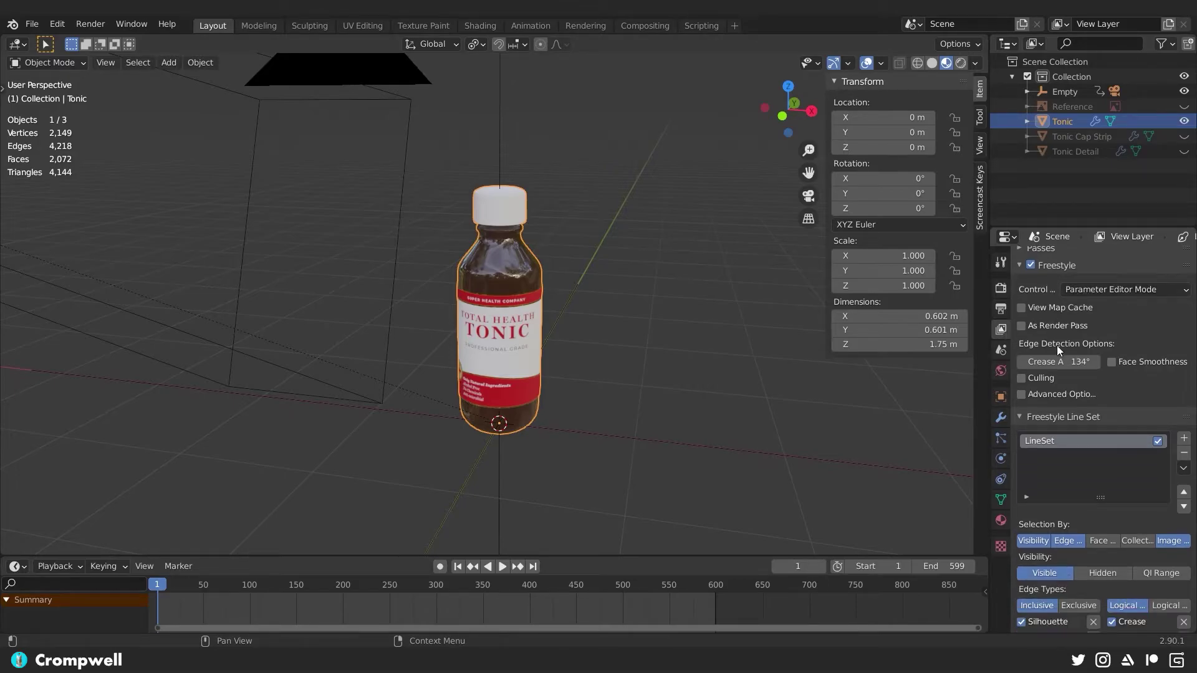
{"action": "scroll", "coordinate": [1061, 363], "scroll_direction": "down", "scroll_amount": 2}
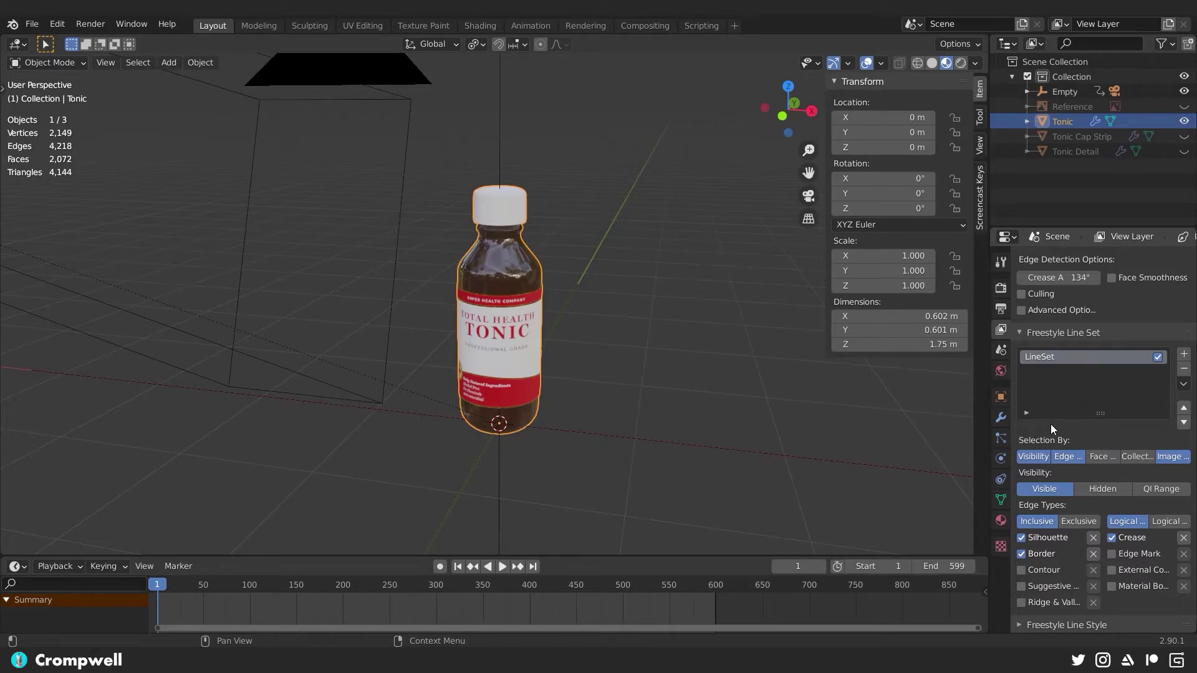
{"action": "left_click", "coordinate": [1171, 458]}
{"action": "left_click", "coordinate": [1030, 458]}
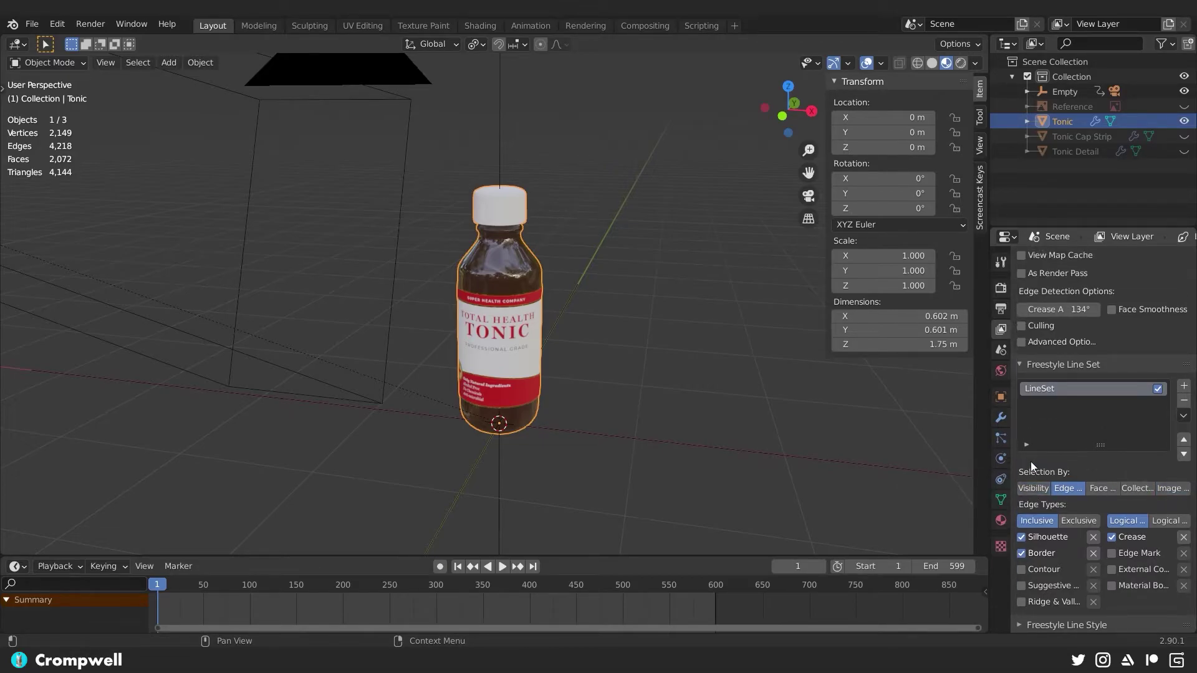
{"action": "left_click", "coordinate": [1031, 537]}
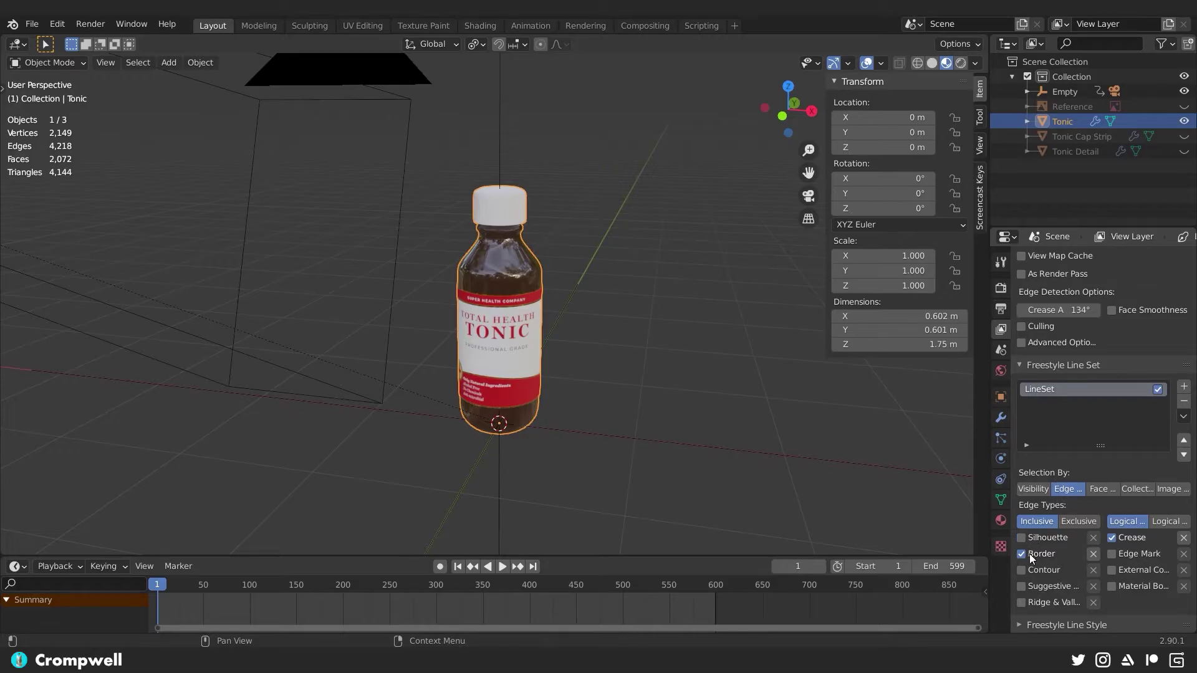
{"action": "left_click", "coordinate": [1030, 554]}
{"action": "left_click", "coordinate": [1125, 537]}
{"action": "left_click", "coordinate": [1124, 548]}
In Edit Mode, select the whole bottle mesh and mark all edges as Freestyle edges
{"action": "key", "text": "Tab"}
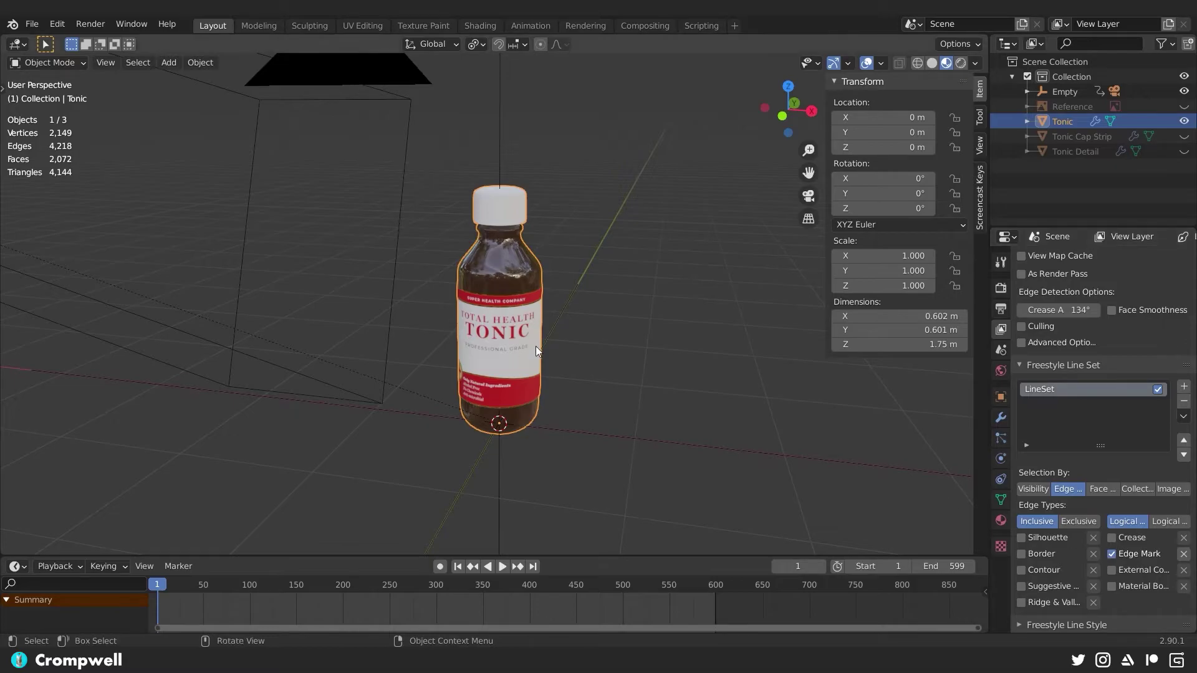
{"action": "key", "text": "a"}
{"action": "key", "text": "ctrl+e"}
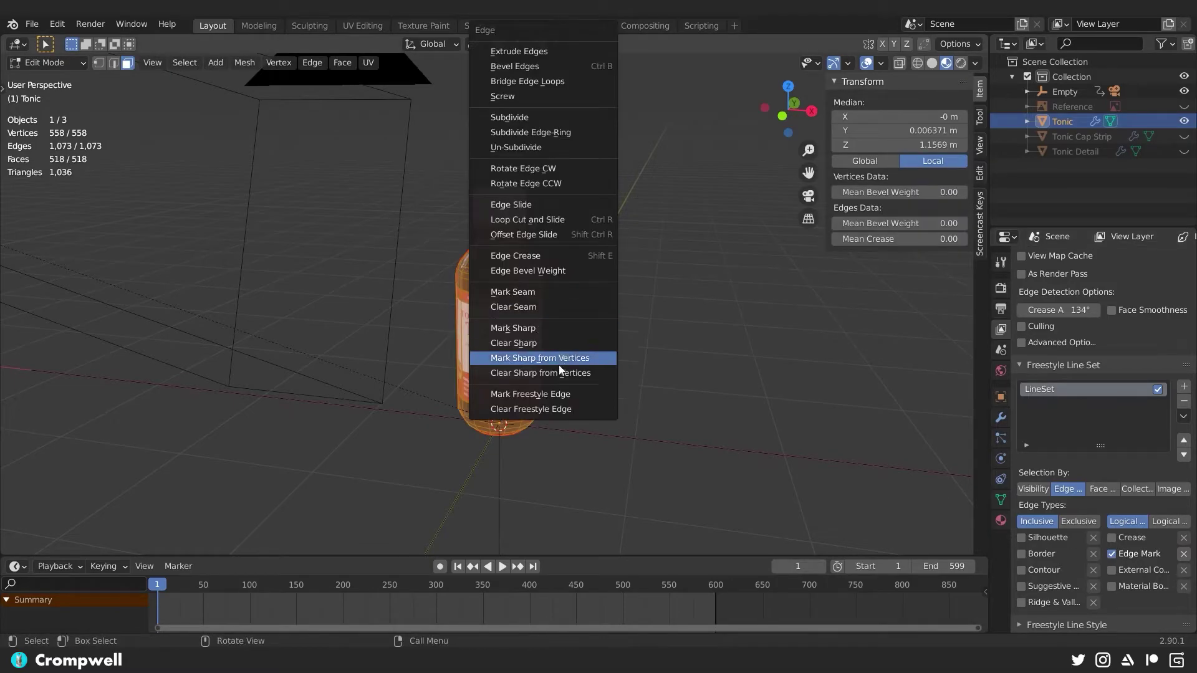
{"action": "left_click", "coordinate": [542, 399]}
{"action": "key", "text": "Tab"}
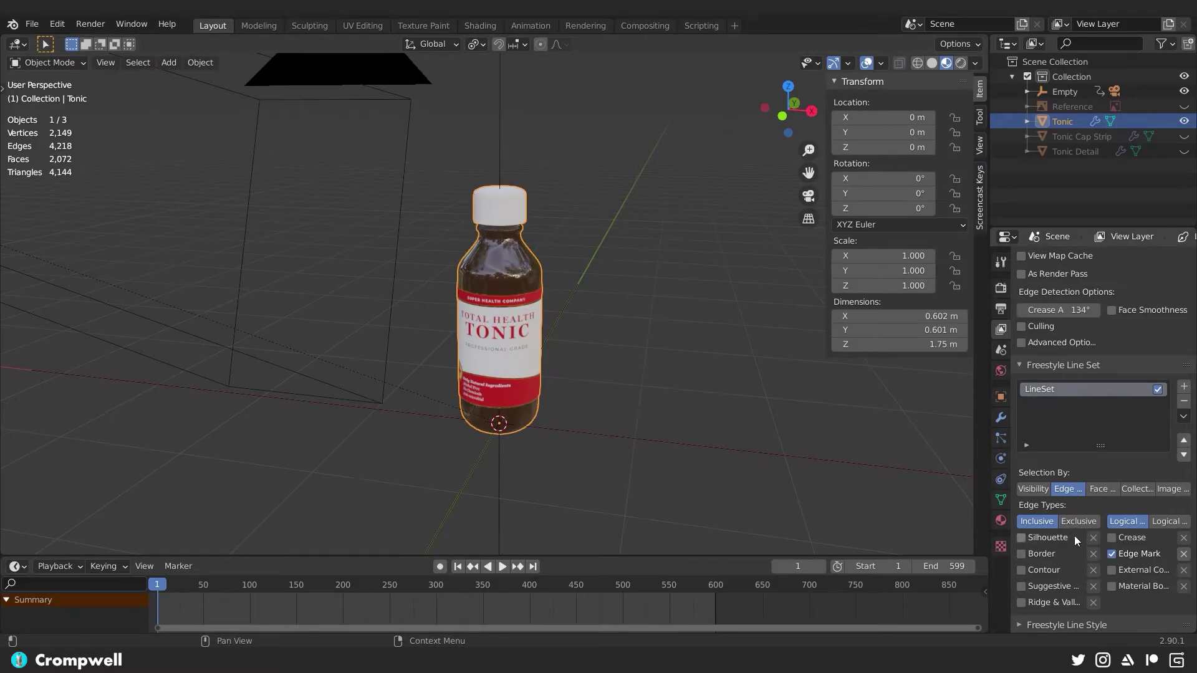
{"action": "scroll", "coordinate": [1050, 586], "scroll_direction": "down", "scroll_amount": 2}
Open the Freestyle line style's base colour and reset its red, green and blue channels to 0
{"action": "middle_click_drag", "start_coordinate": [1049, 586], "coordinate": [1057, 394]}
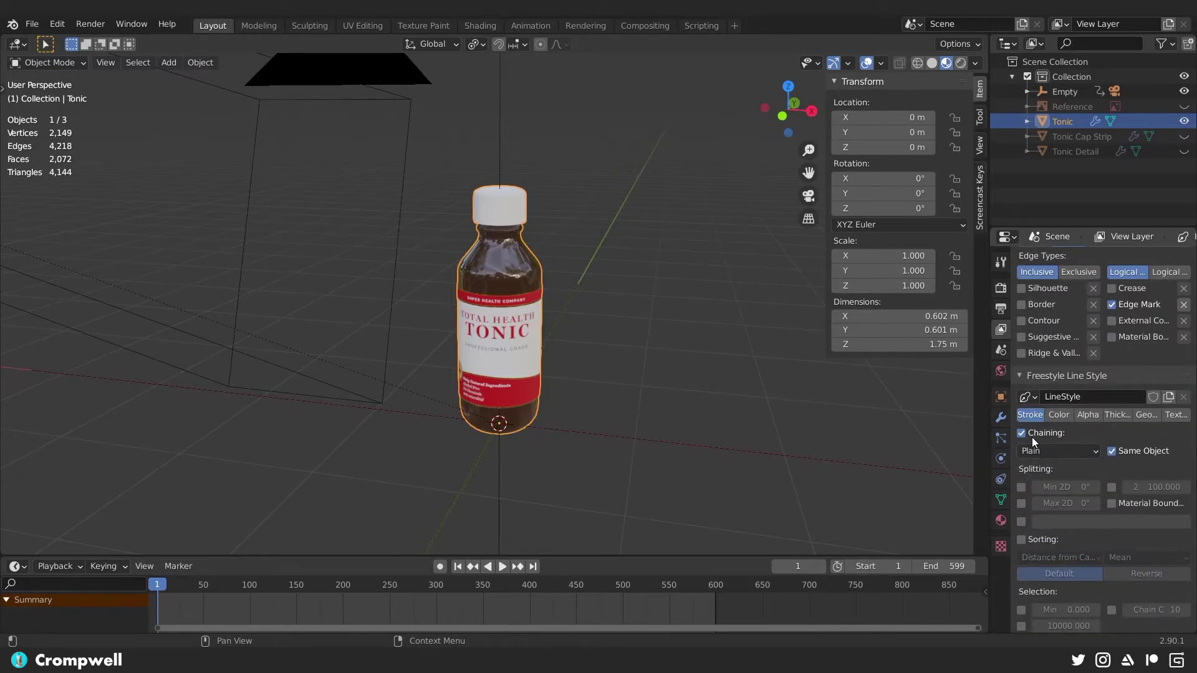
{"action": "left_click", "coordinate": [1061, 416]}
{"action": "left_click", "coordinate": [1131, 585]}
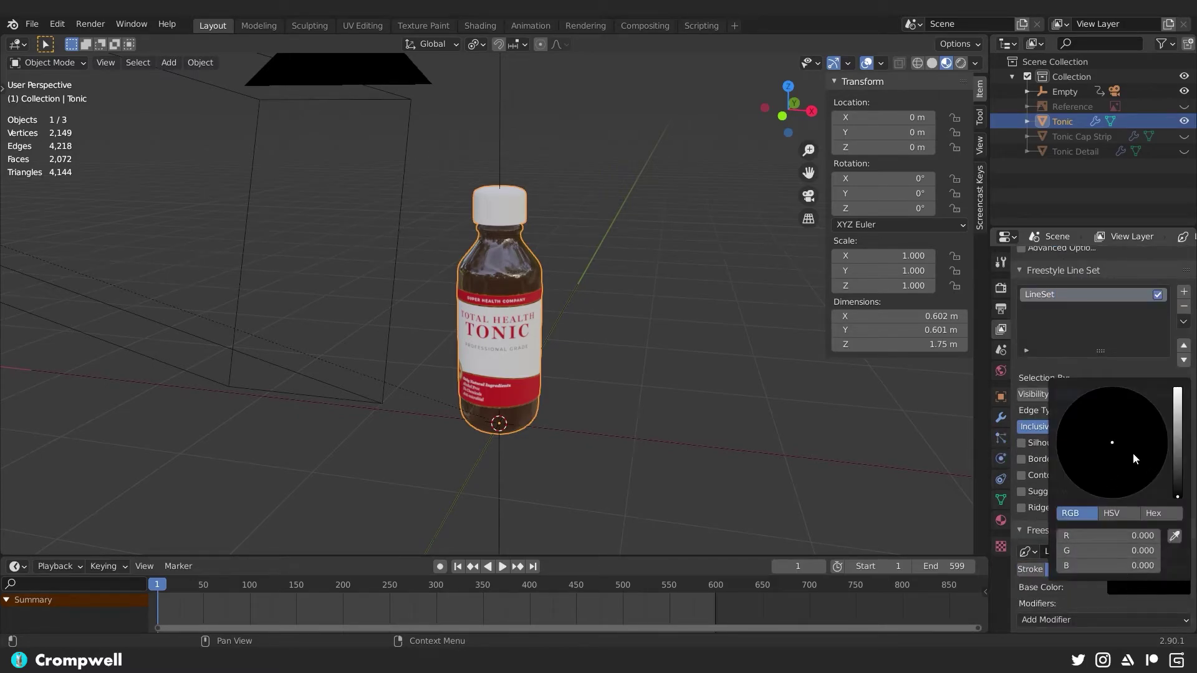
{"action": "left_click_drag", "start_coordinate": [1183, 468], "coordinate": [1159, 411]}
{"action": "left_click", "coordinate": [1147, 536]}
{"action": "type", "text": "1"}
{"action": "key", "text": "Return"}
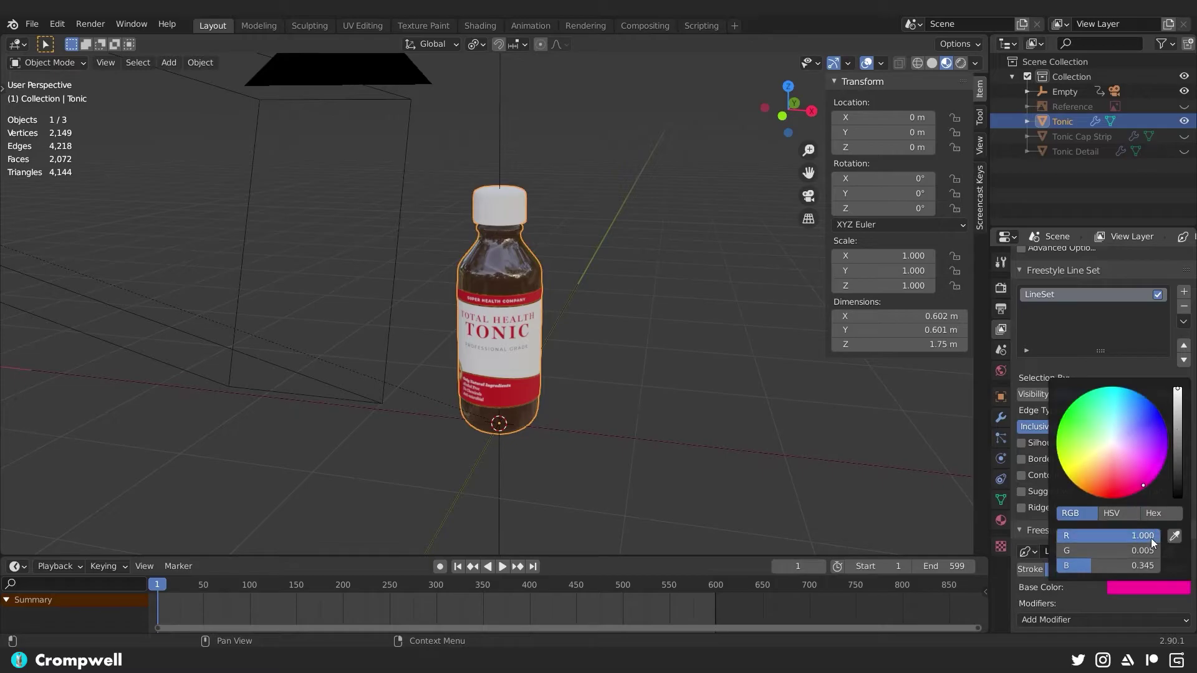
{"action": "left_click", "coordinate": [1093, 560]}
{"action": "type", "text": "0"}
{"action": "key", "text": "Return"}
{"action": "left_click", "coordinate": [1090, 537]}
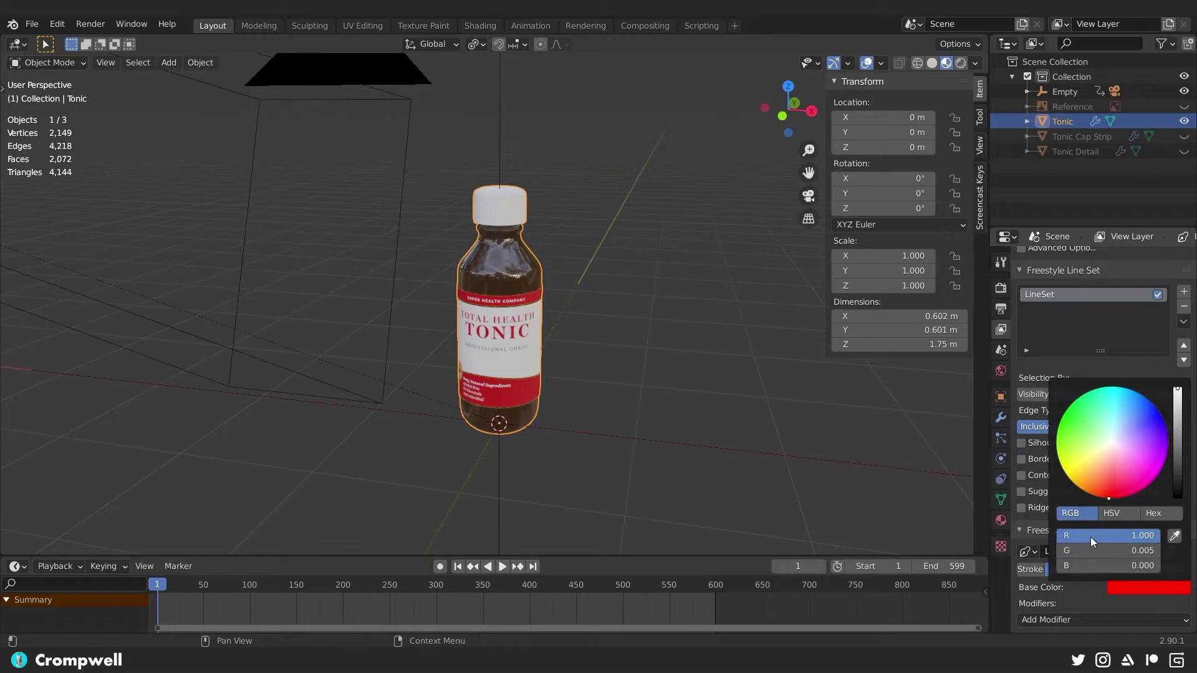
{"action": "type", "text": "0"}
{"action": "key", "text": "Return"}
{"action": "left_click", "coordinate": [1083, 551]}
{"action": "type", "text": "0"}
{"action": "key", "text": "Return"}
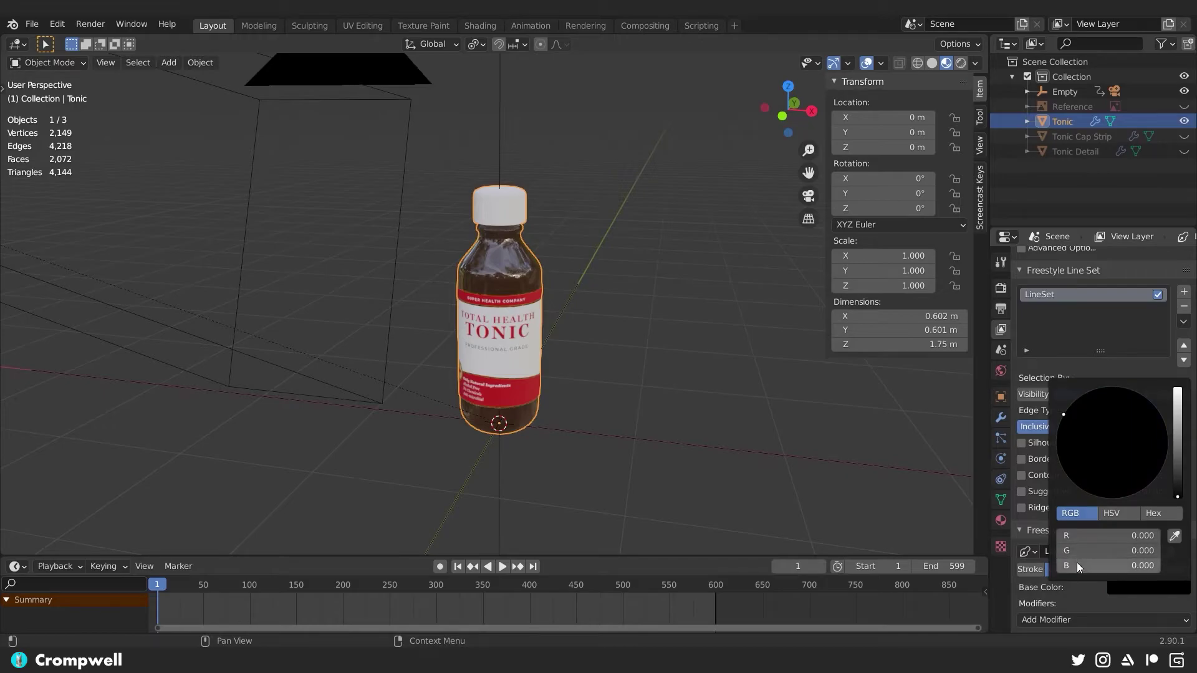
Make the line colour light blue with blue 1 and green 0.5, then save Tonic.blend
{"action": "left_click", "coordinate": [1076, 562]}
{"action": "type", "text": "1"}
{"action": "key", "text": "Return"}
{"action": "left_click", "coordinate": [1087, 551]}
{"action": "type", "text": "0.417"}
{"action": "key", "text": "Return"}
{"action": "left_click", "coordinate": [1112, 551]}
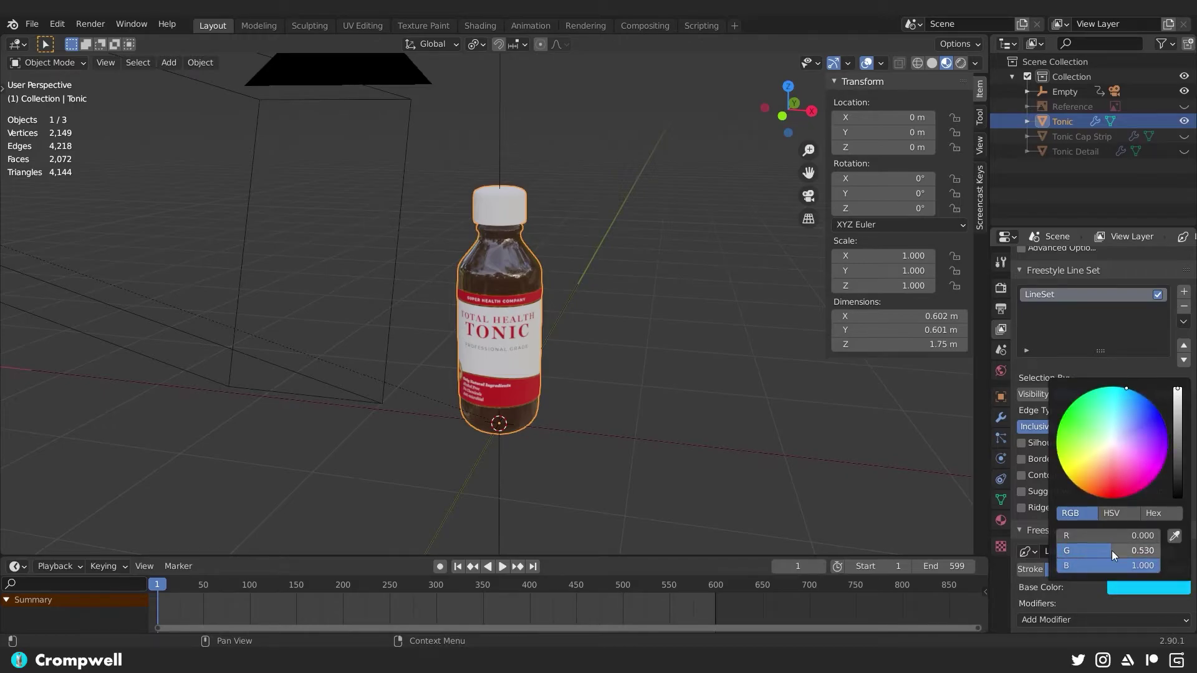
{"action": "type", "text": "0.5"}
{"action": "key", "text": "Return"}
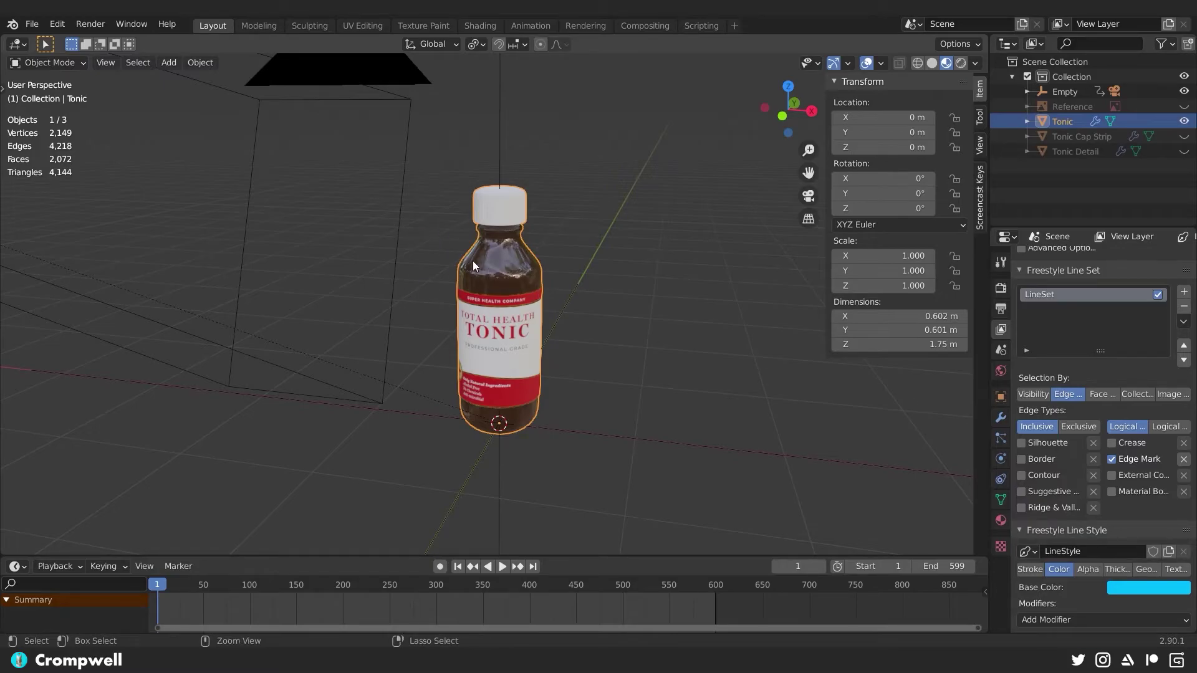
{"action": "key", "text": "ctrl+s"}
{"action": "key", "text": "KP_0"}
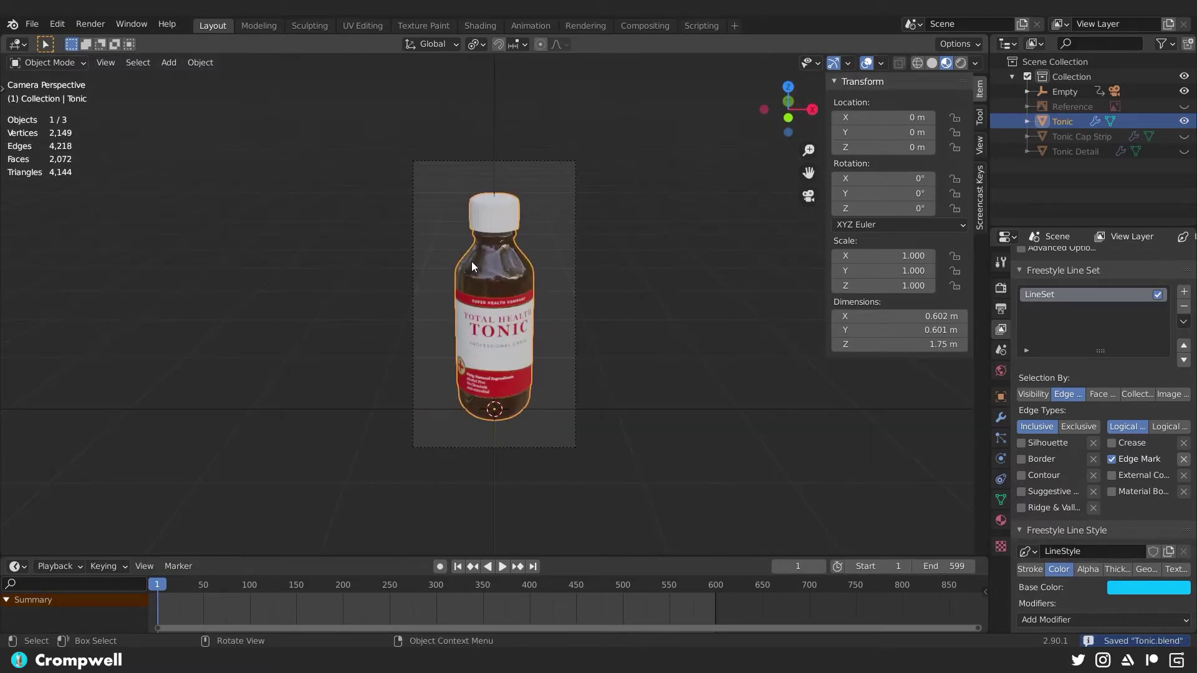
Render a still of the bottle, then hide the sidebar and switch the viewport to Rendered shading
{"action": "left_click", "coordinate": [91, 25]}
{"action": "left_click", "coordinate": [95, 35]}
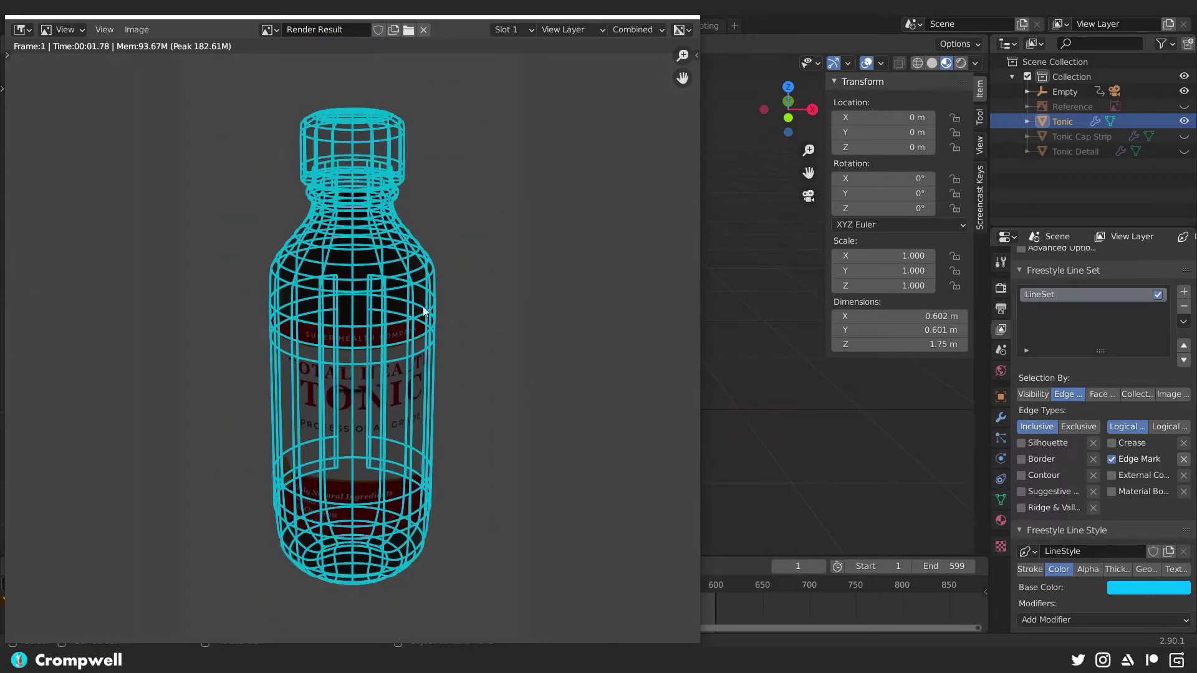
{"action": "key", "text": "Escape"}
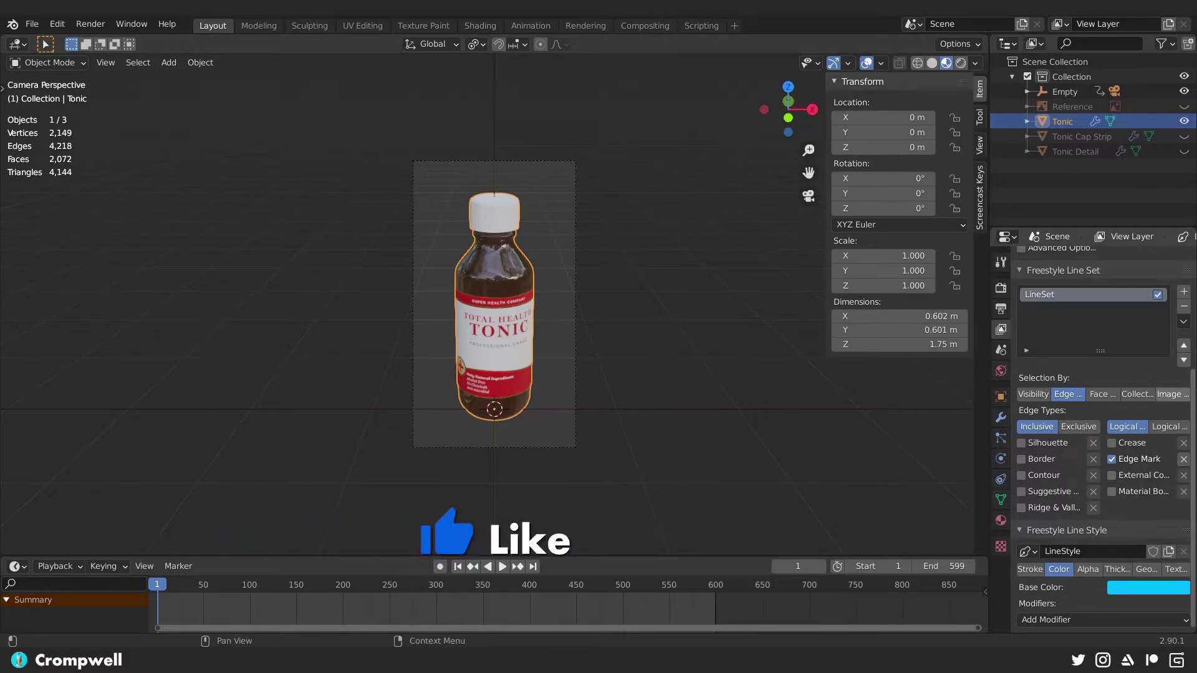
{"action": "key", "text": "n"}
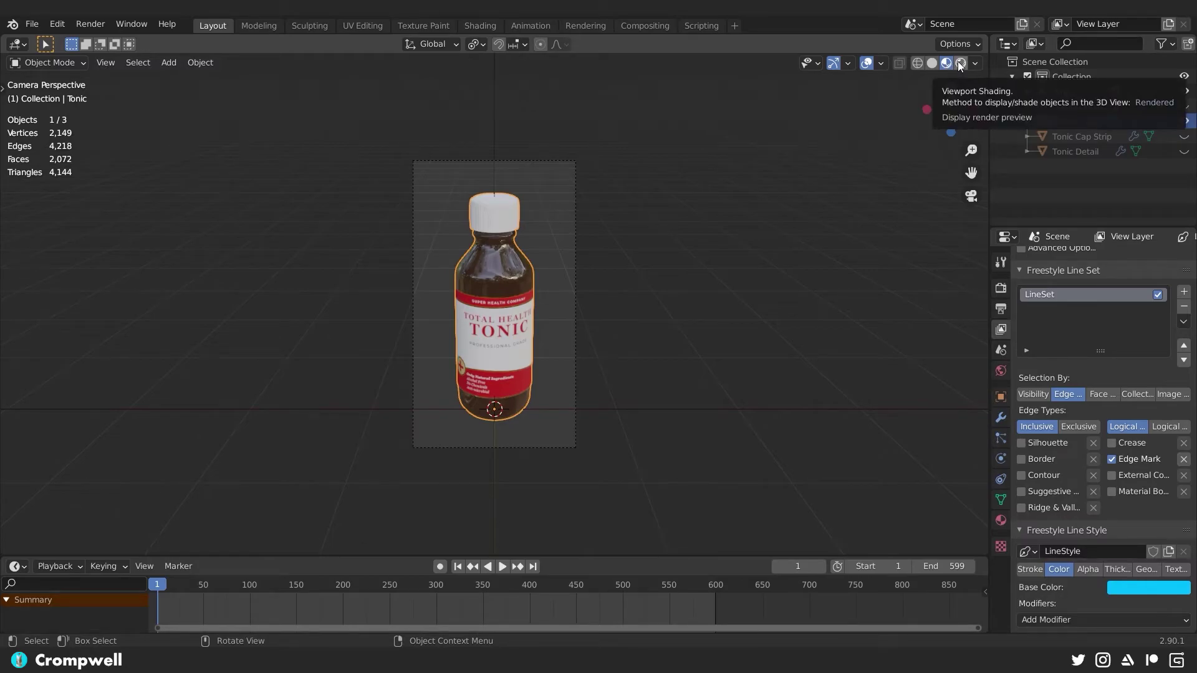
{"action": "left_click", "coordinate": [960, 64]}
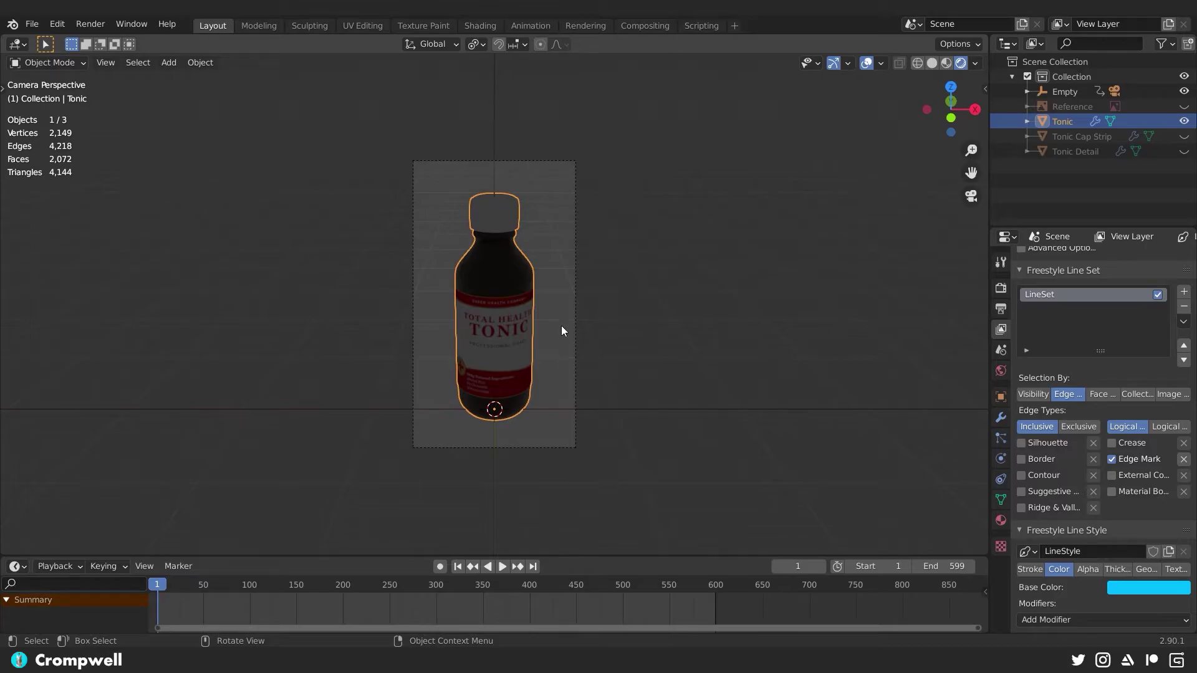
{"action": "left_click", "coordinate": [83, 24]}
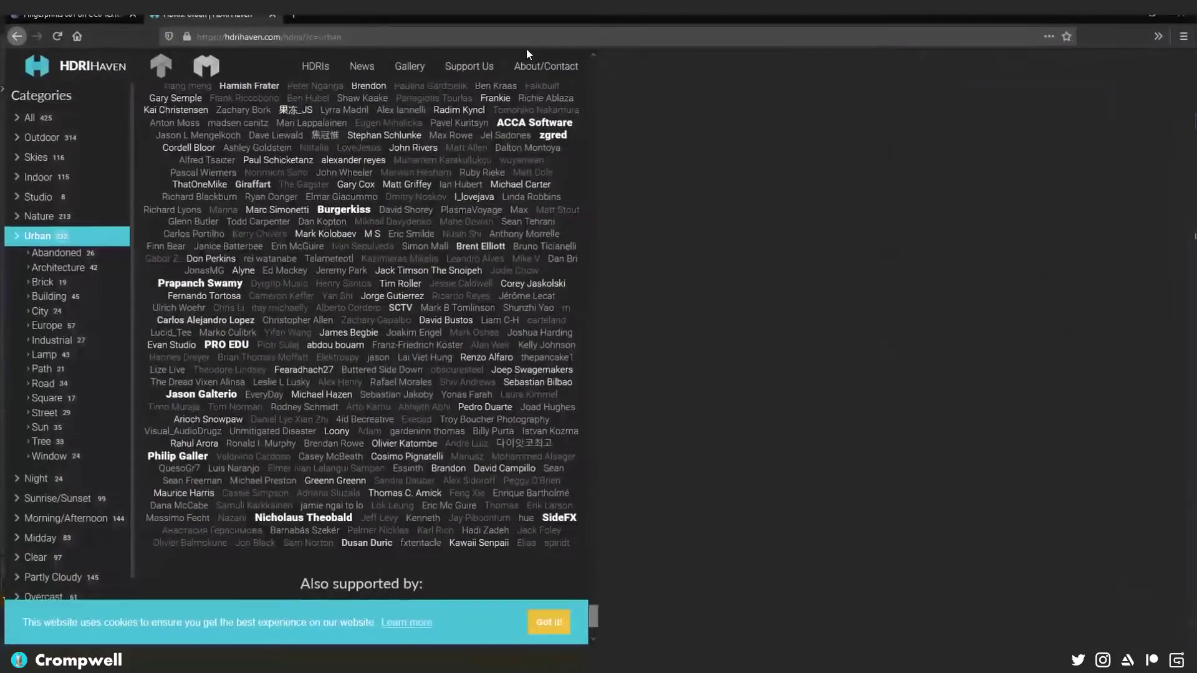
Open the Courtyard HDRI from the Urban list and save its 1k HDR as courtyard_1k.hdr
{"action": "scroll", "coordinate": [188, 125], "scroll_direction": "up", "scroll_amount": 10}
{"action": "scroll", "coordinate": [181, 174], "scroll_direction": "up", "scroll_amount": 5}
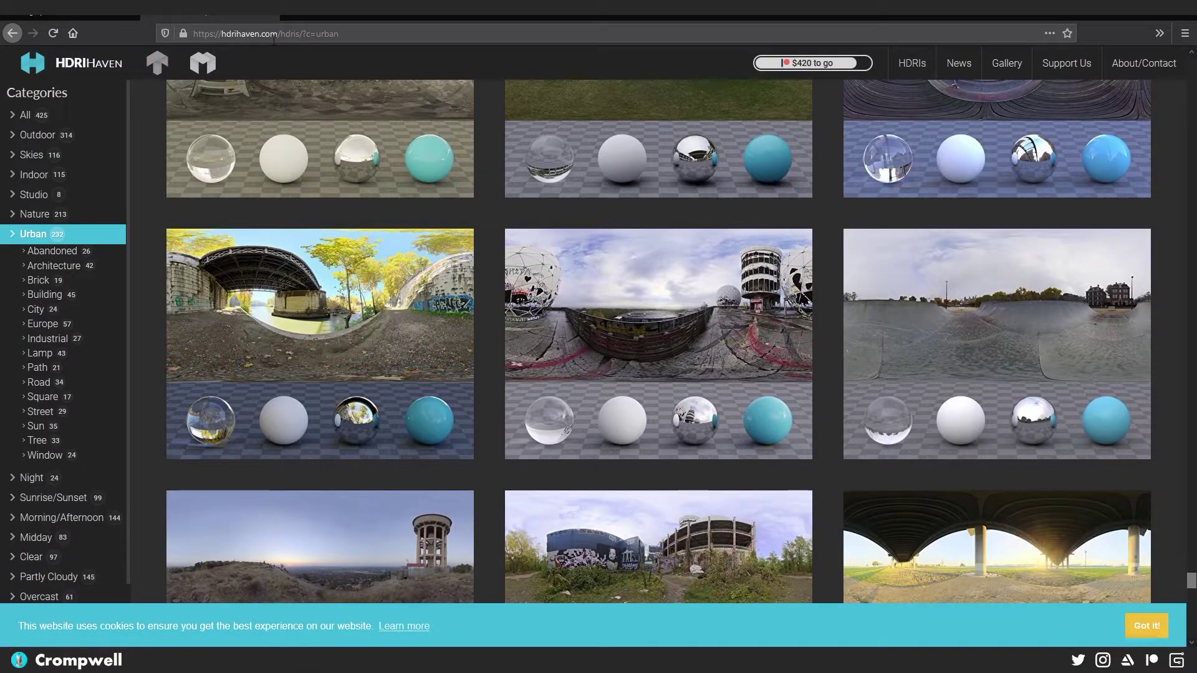
{"action": "scroll", "coordinate": [153, 167], "scroll_direction": "down", "scroll_amount": 8}
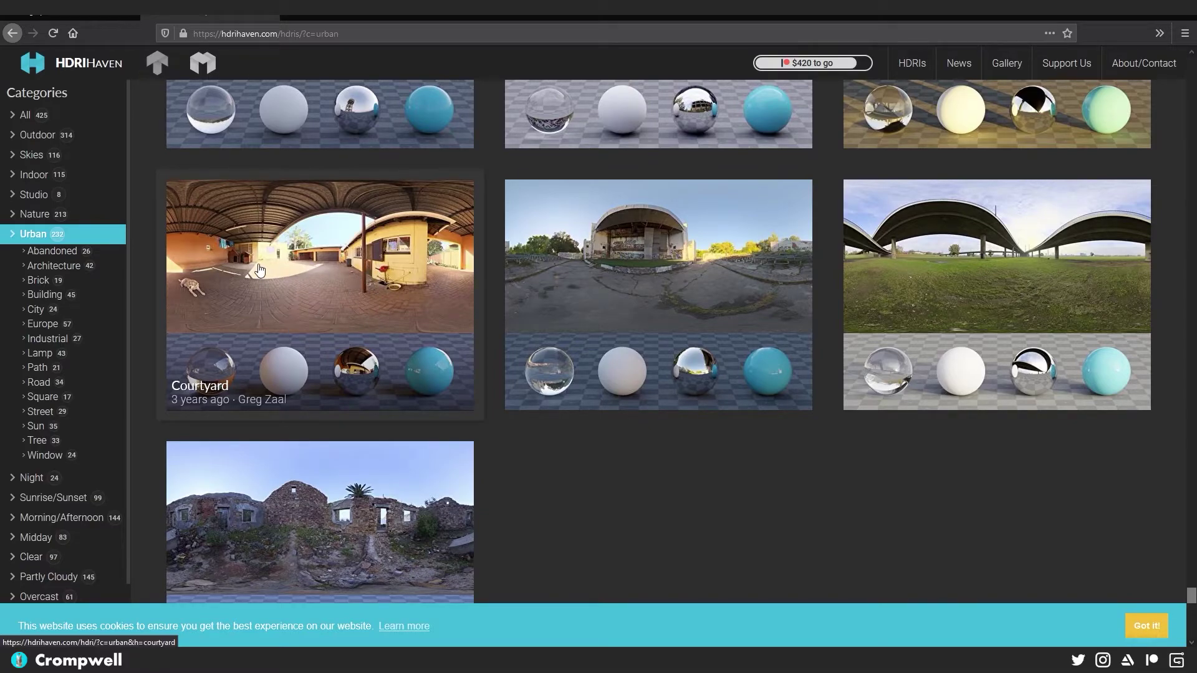
{"action": "left_click", "coordinate": [315, 272]}
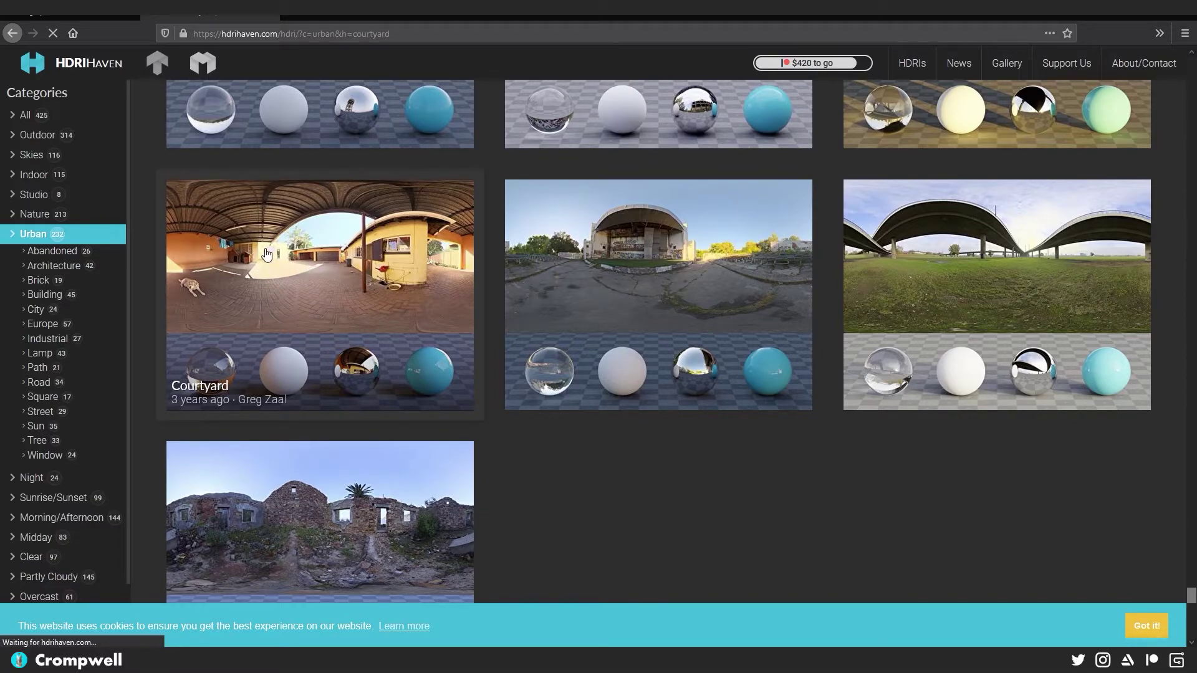
{"action": "scroll", "coordinate": [738, 311], "scroll_direction": "down", "scroll_amount": 5}
{"action": "scroll", "coordinate": [740, 315], "scroll_direction": "down", "scroll_amount": 3}
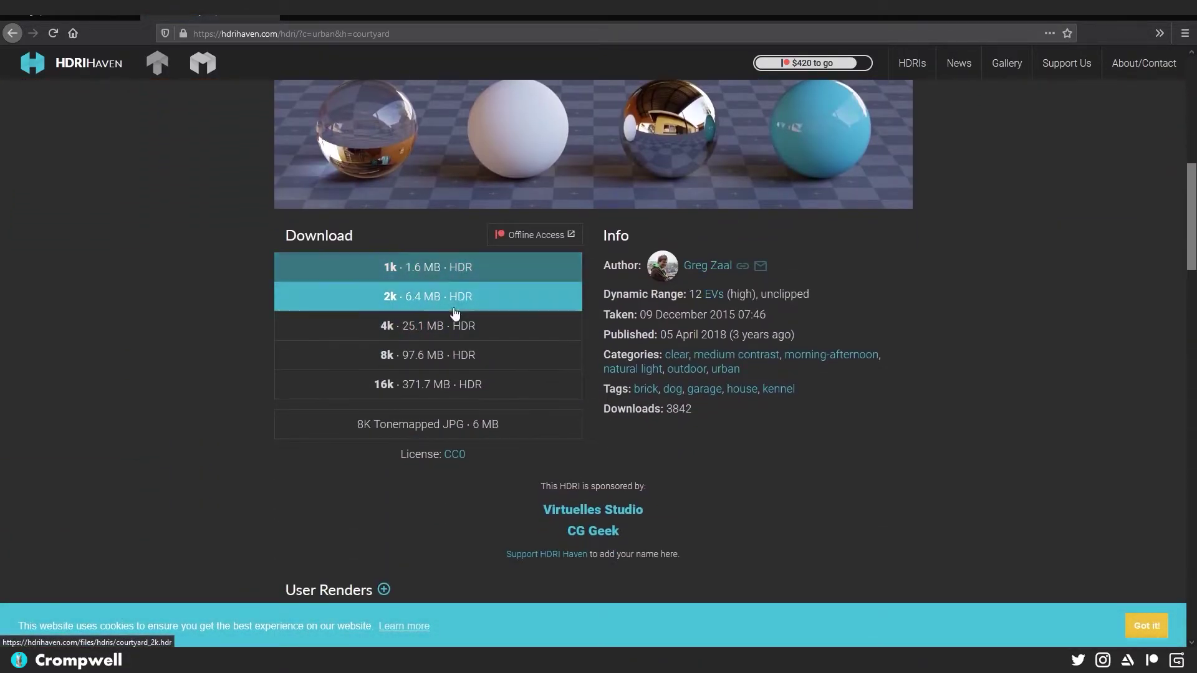
{"action": "left_click", "coordinate": [412, 268]}
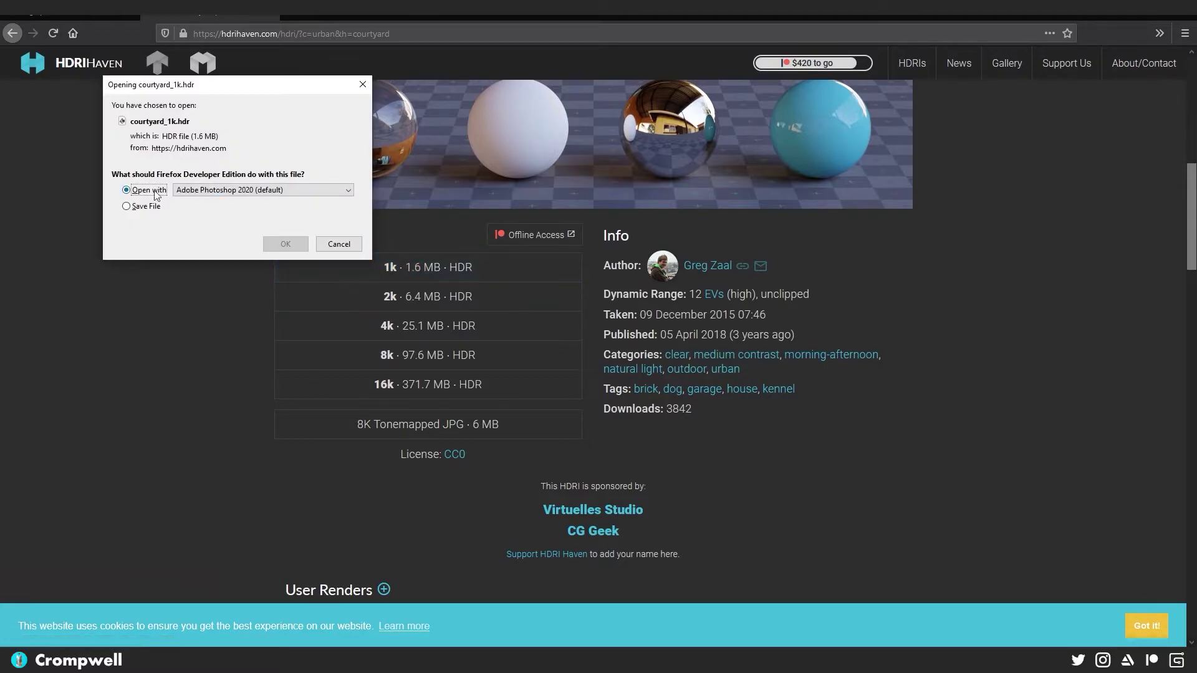
{"action": "left_click", "coordinate": [141, 207]}
{"action": "left_click", "coordinate": [286, 243]}
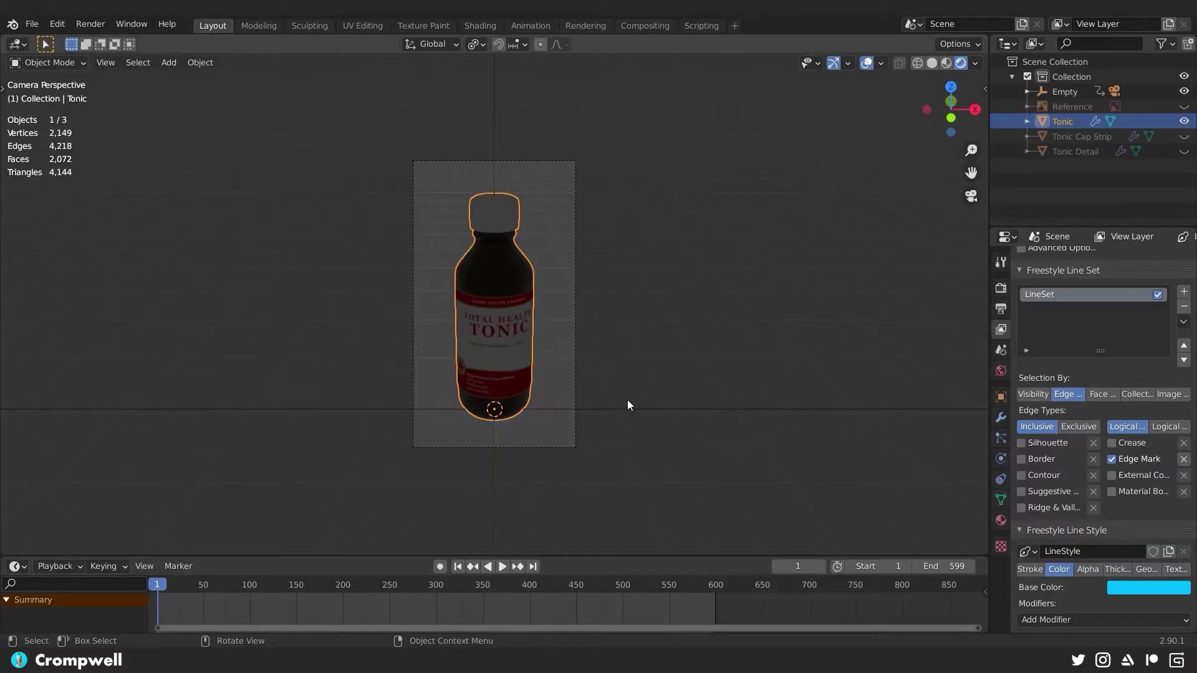
In the Shading workspace's World nodes, plug an Environment Texture into the Background colour
{"action": "left_click", "coordinate": [479, 26]}
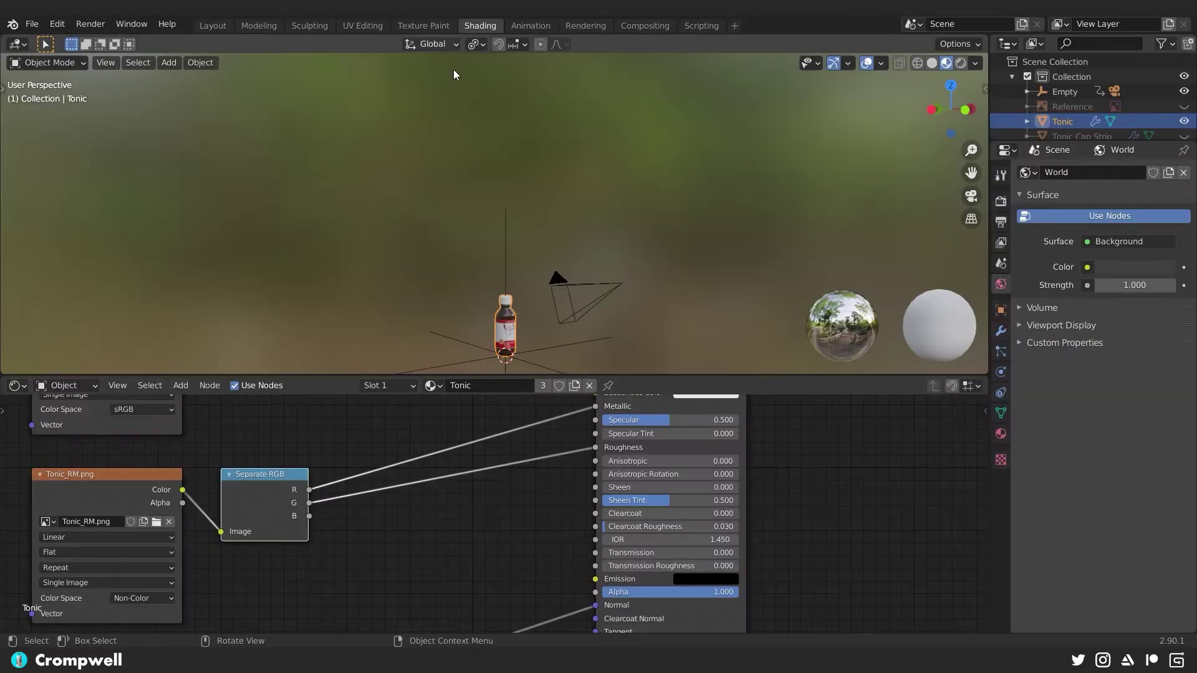
{"action": "left_click", "coordinate": [58, 391]}
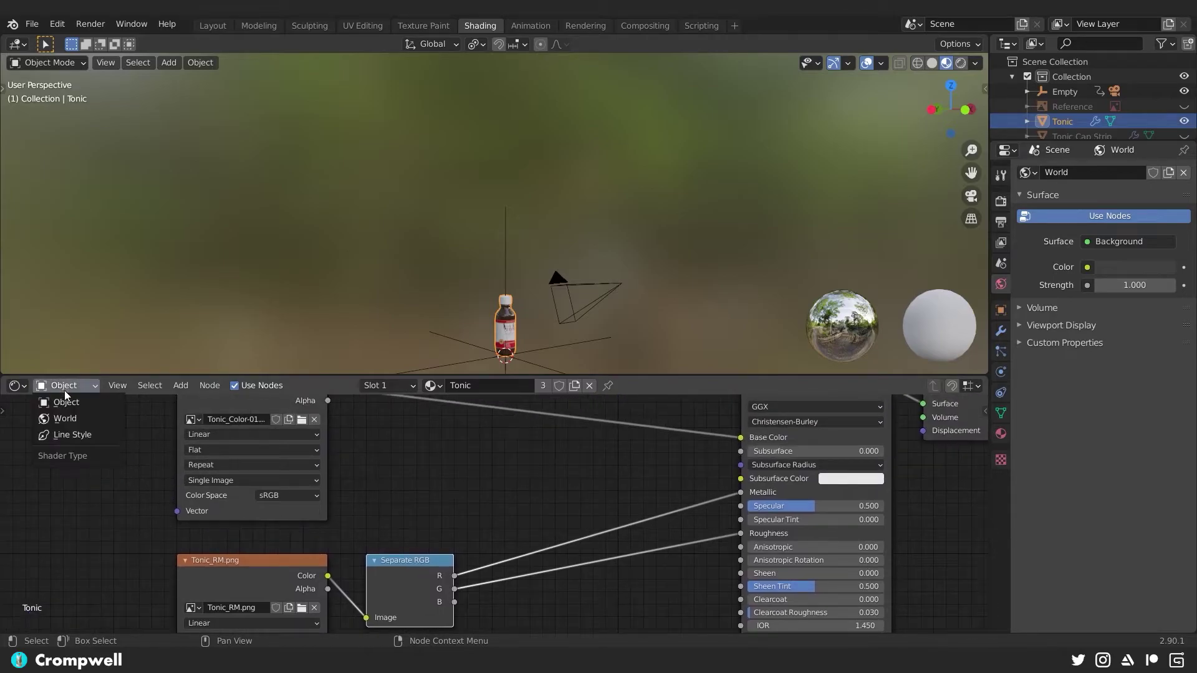
{"action": "left_click", "coordinate": [66, 419]}
{"action": "key", "text": "Home"}
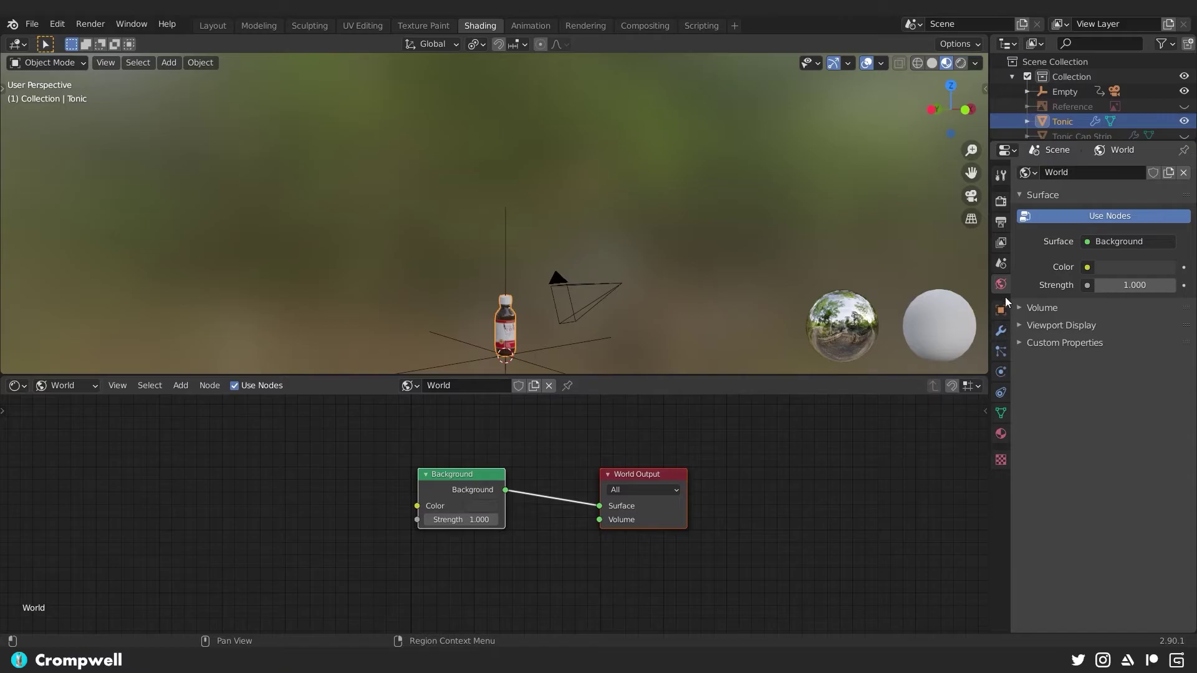
{"action": "left_click", "coordinate": [1090, 268]}
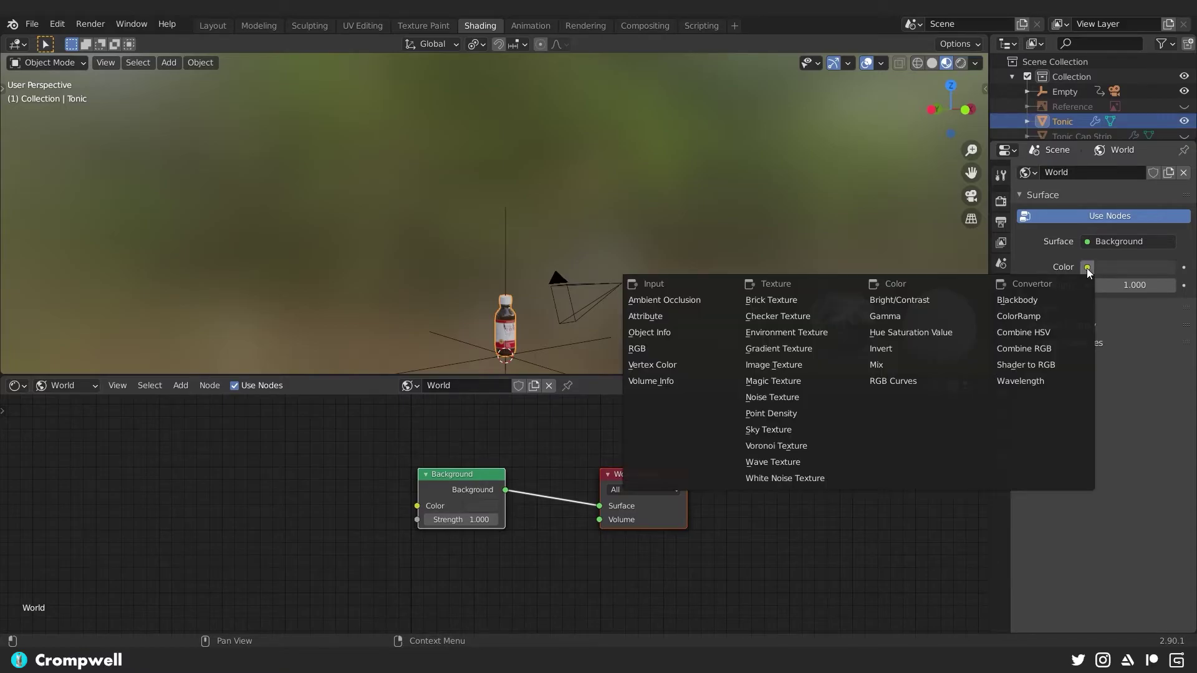
{"action": "left_click", "coordinate": [762, 338]}
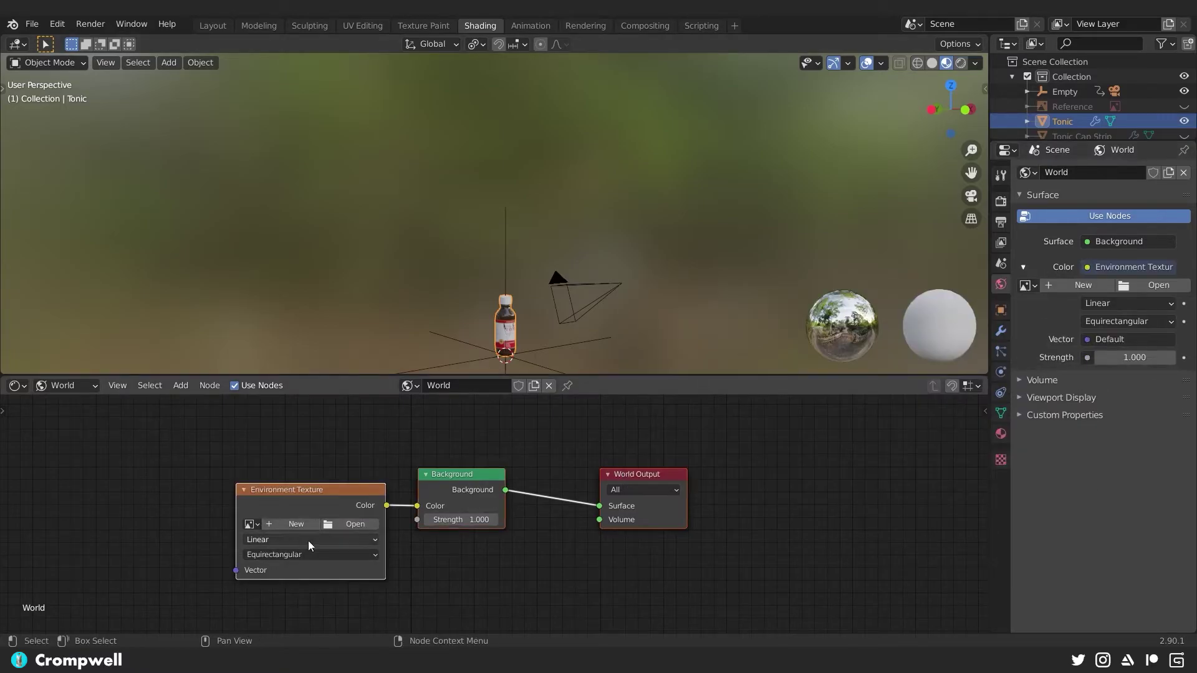
Load courtyard_1k.hdr from the Reference folder and preview the lighting in Rendered shading
{"action": "left_click", "coordinate": [356, 525]}
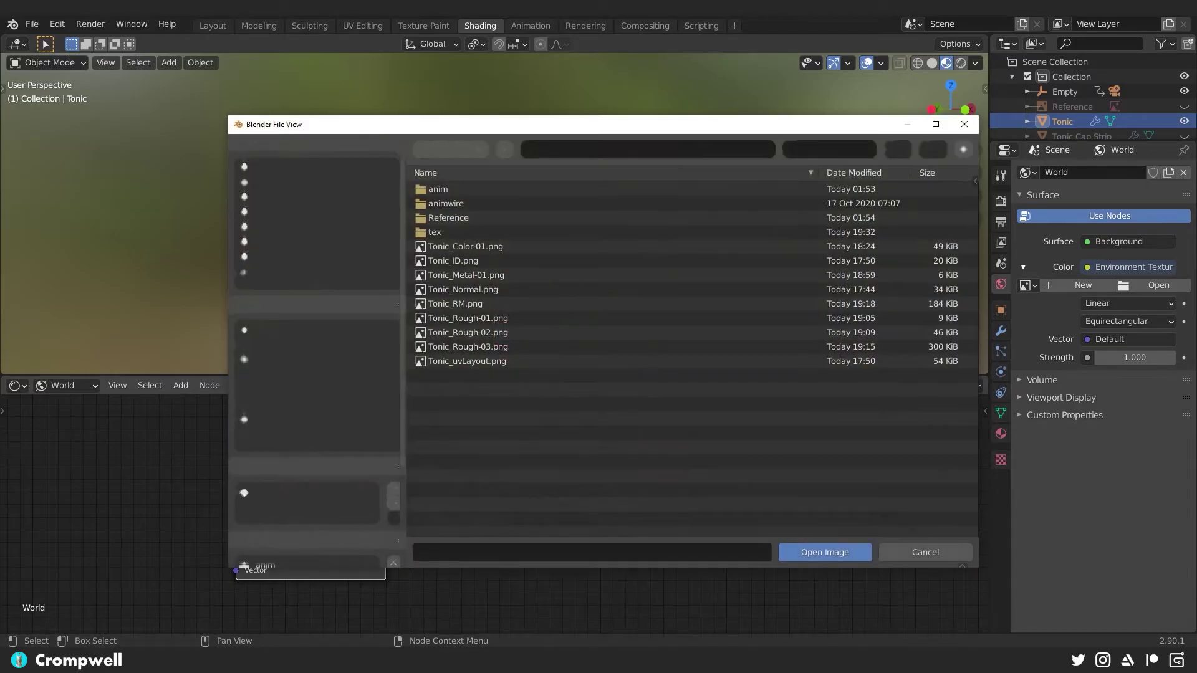
{"action": "double_click", "coordinate": [436, 218]}
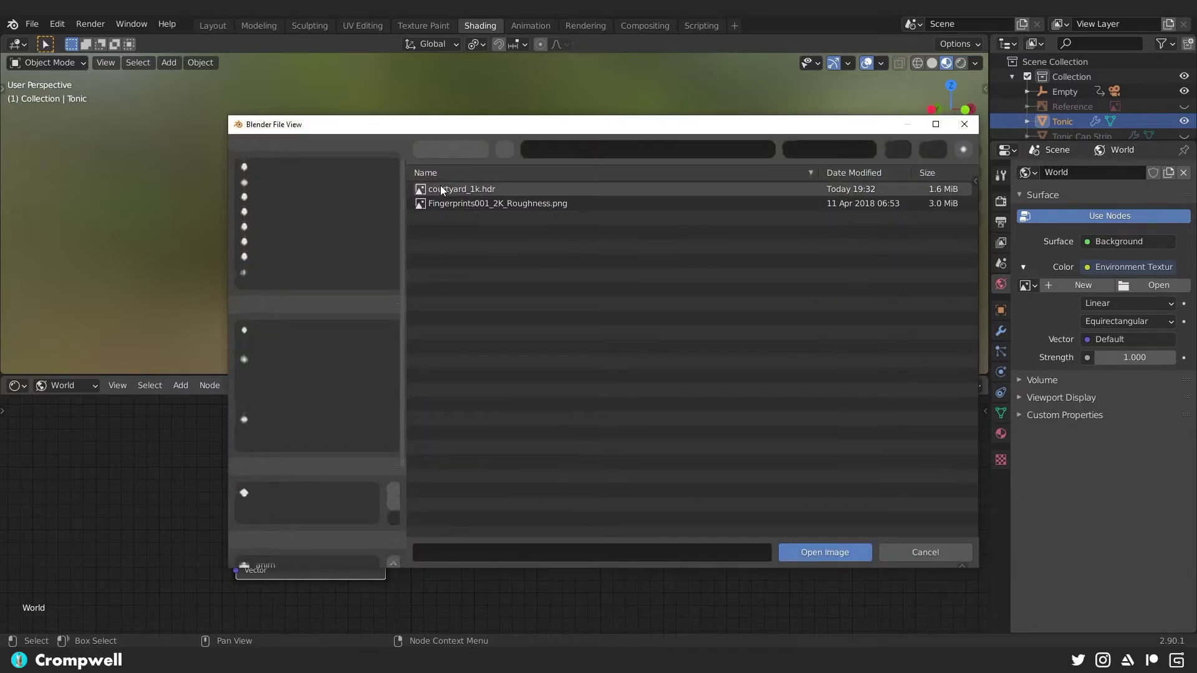
{"action": "double_click", "coordinate": [472, 192]}
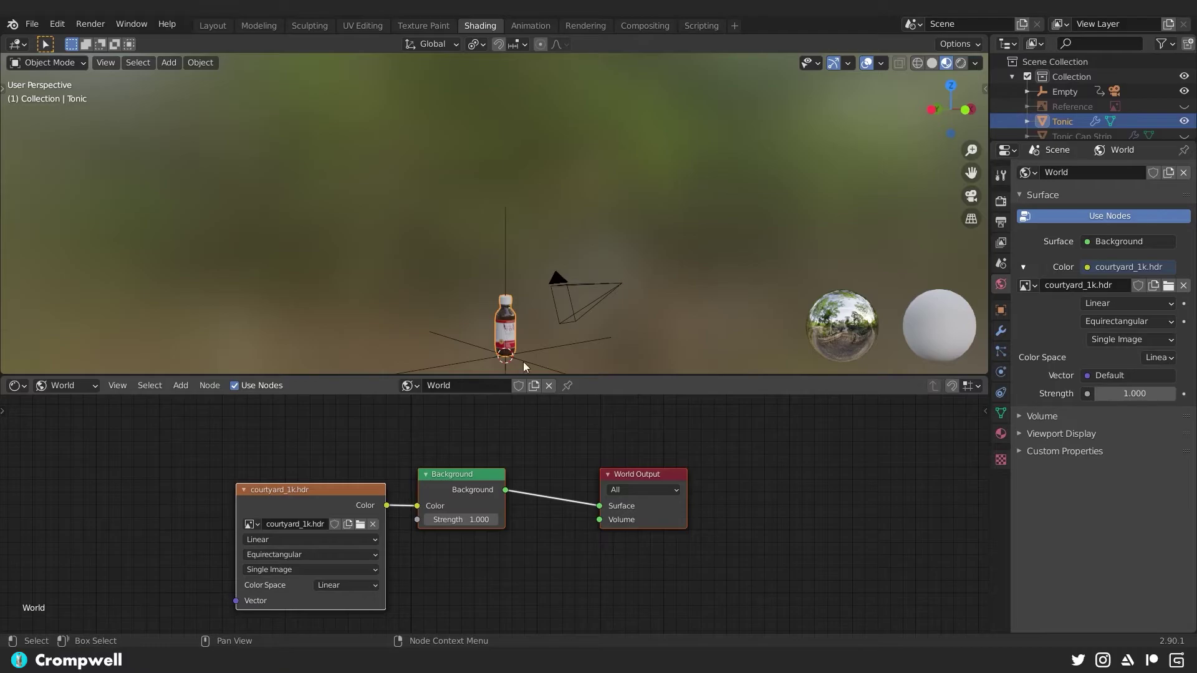
{"action": "left_click", "coordinate": [961, 63]}
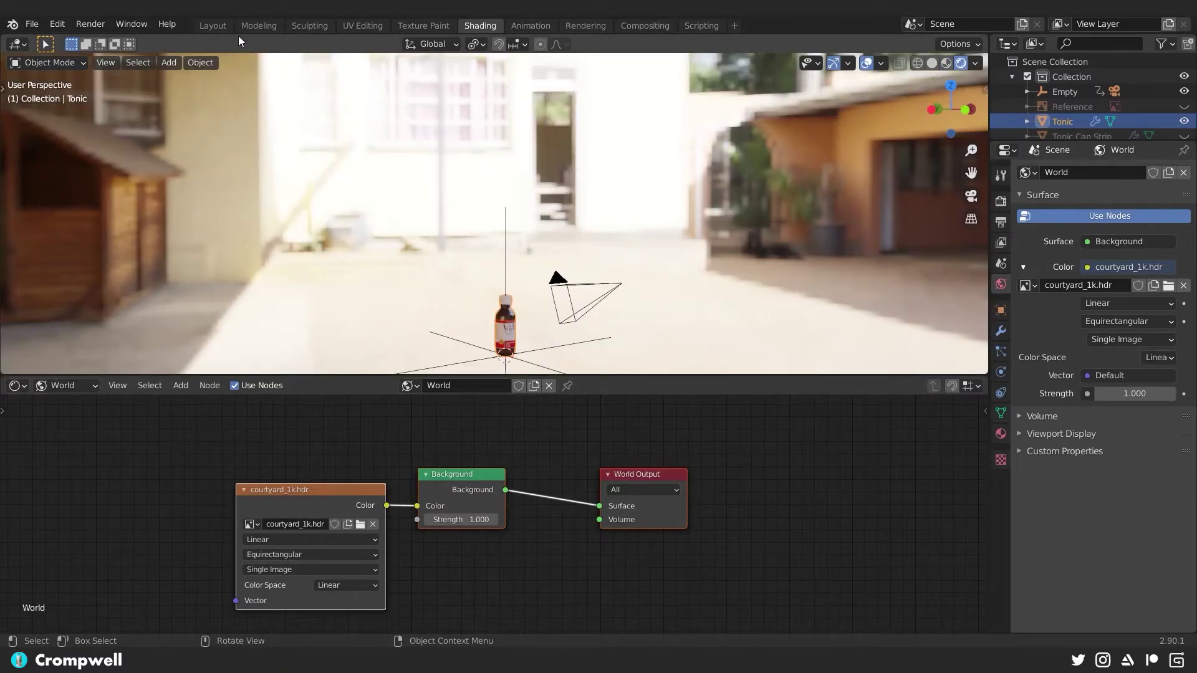
{"action": "left_click", "coordinate": [213, 25]}
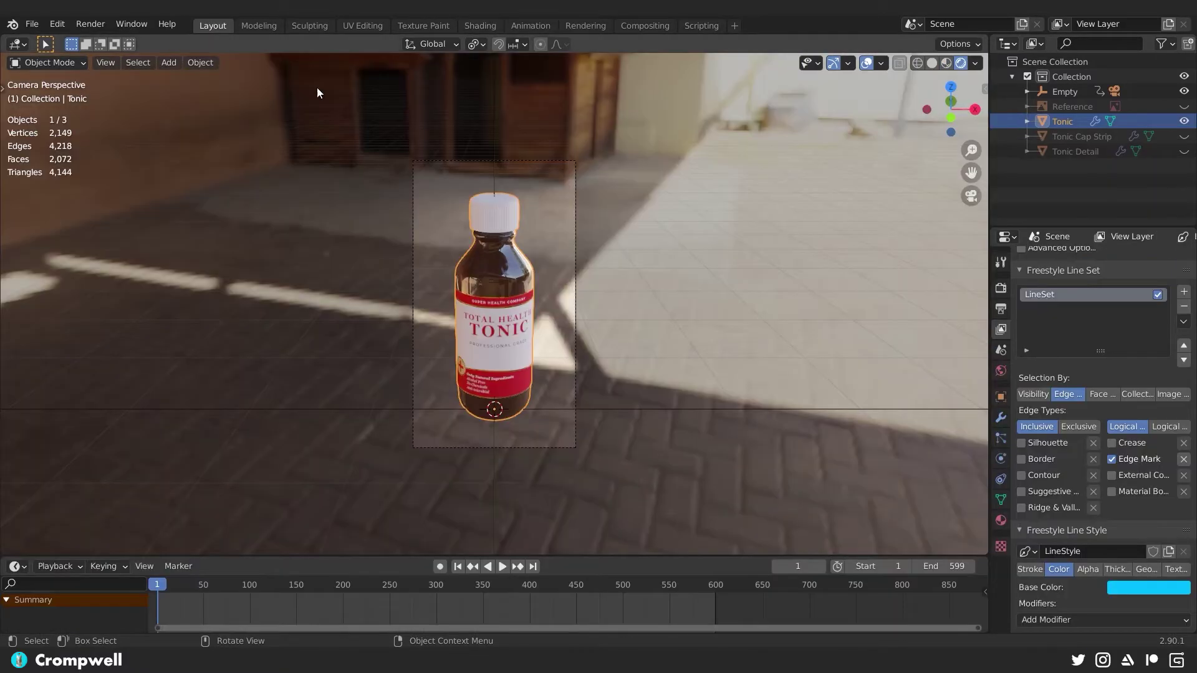
Turn on Transparent in the Film section of Render Properties
{"action": "left_click", "coordinate": [1003, 289]}
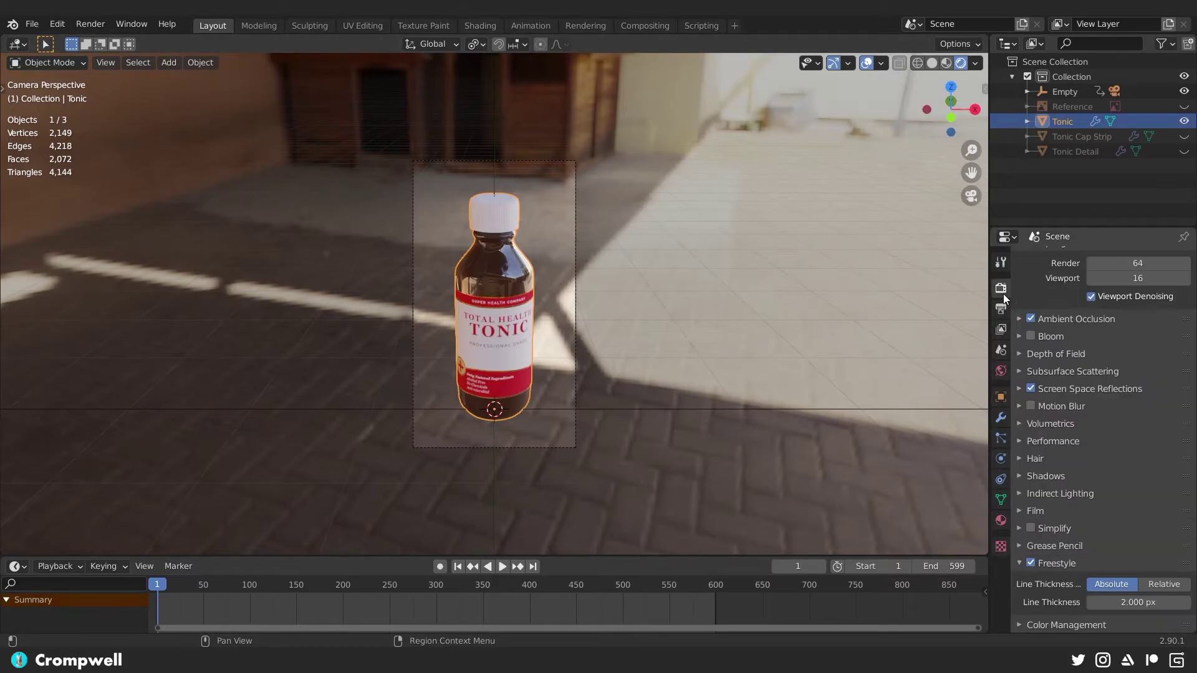
{"action": "left_click", "coordinate": [1031, 510]}
{"action": "left_click", "coordinate": [1085, 548]}
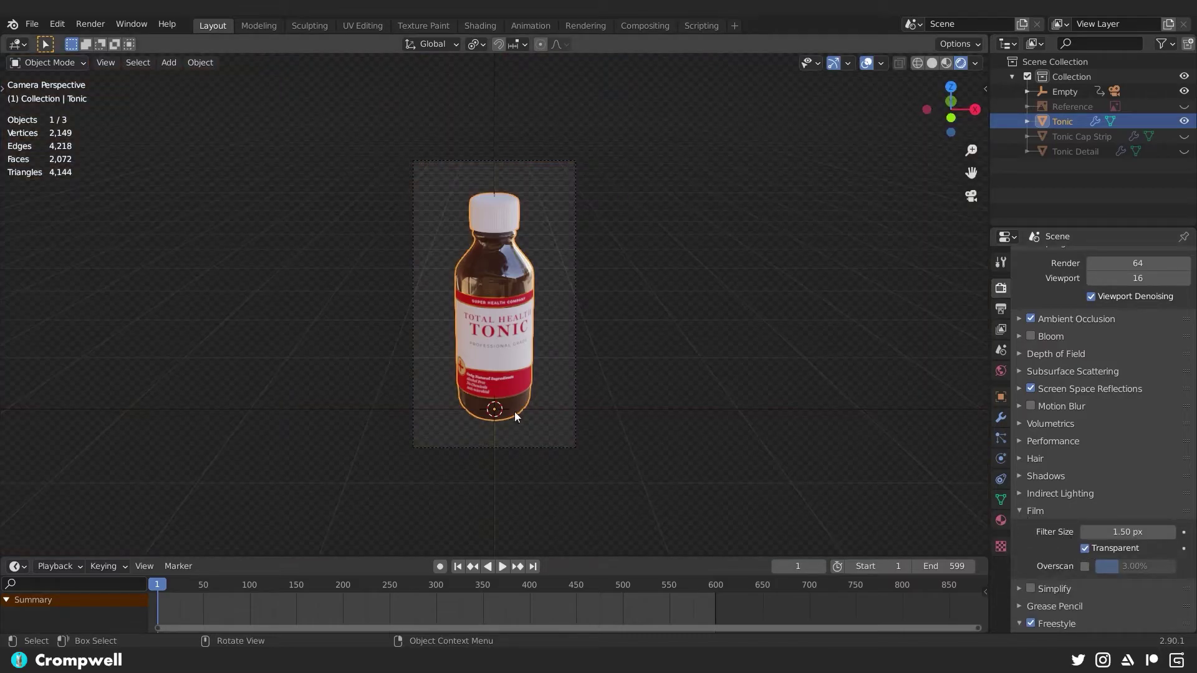
Deselect the bottle, frame the camera view, and render a test image to check the transparency
{"action": "left_click", "coordinate": [622, 283]}
{"action": "key", "text": "Home"}
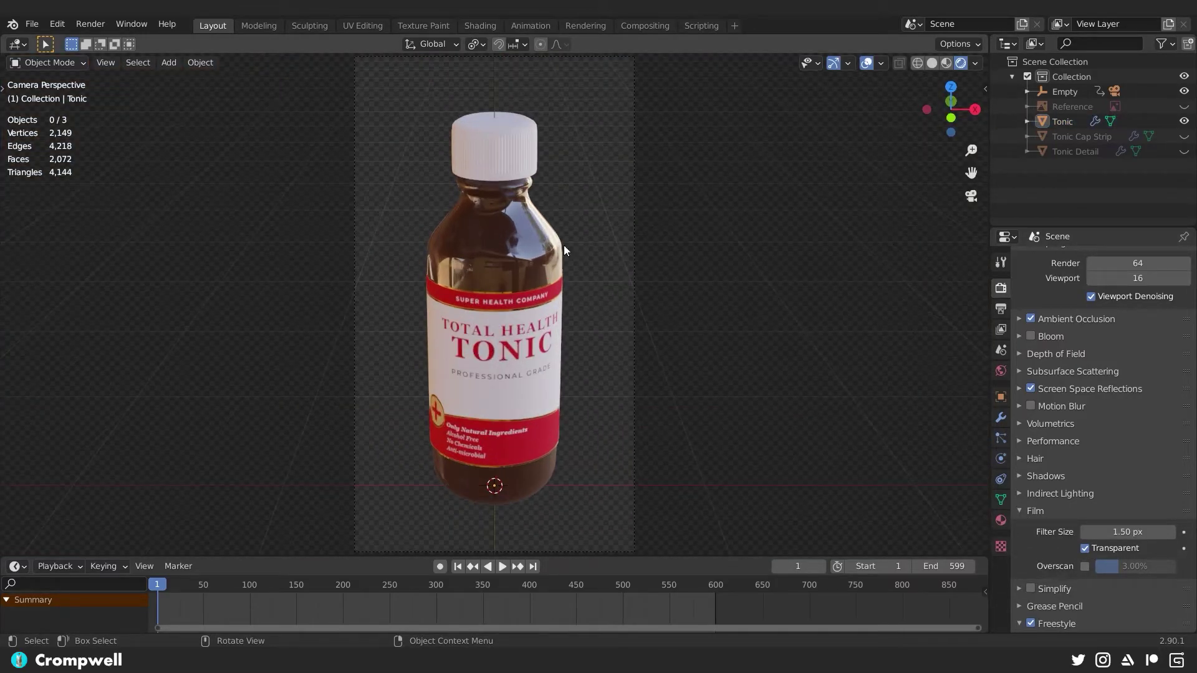
{"action": "scroll", "coordinate": [564, 249], "scroll_direction": "down", "scroll_amount": 1}
{"action": "left_click", "coordinate": [84, 23]}
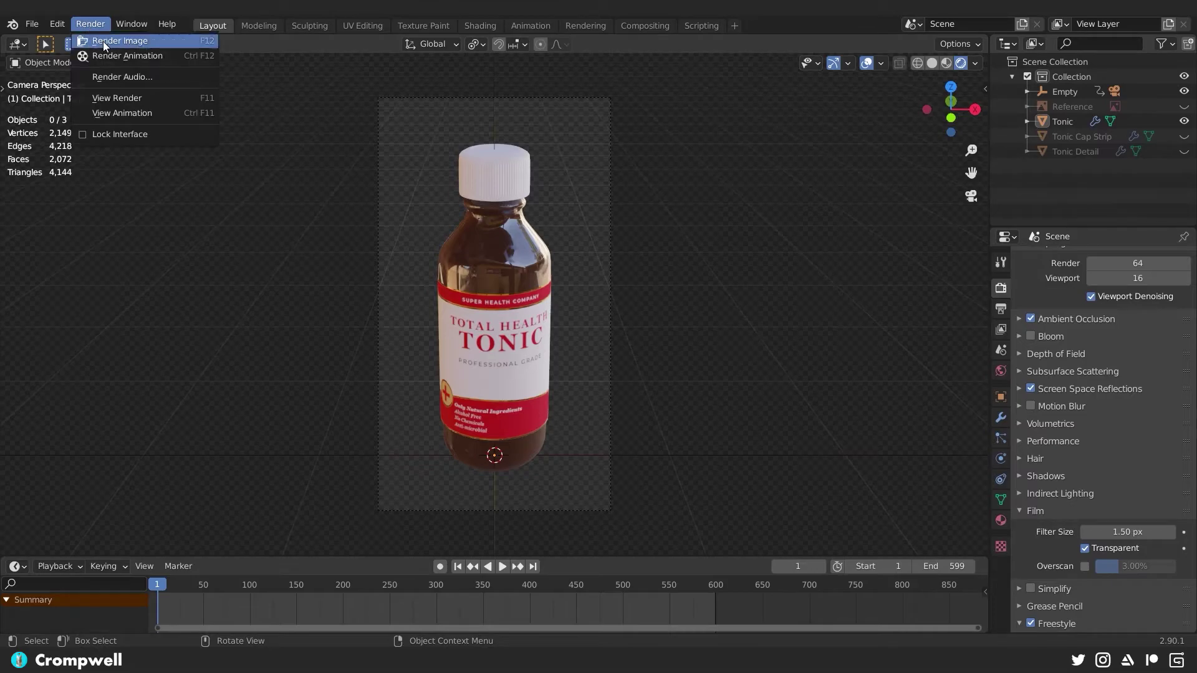
{"action": "left_click", "coordinate": [104, 41]}
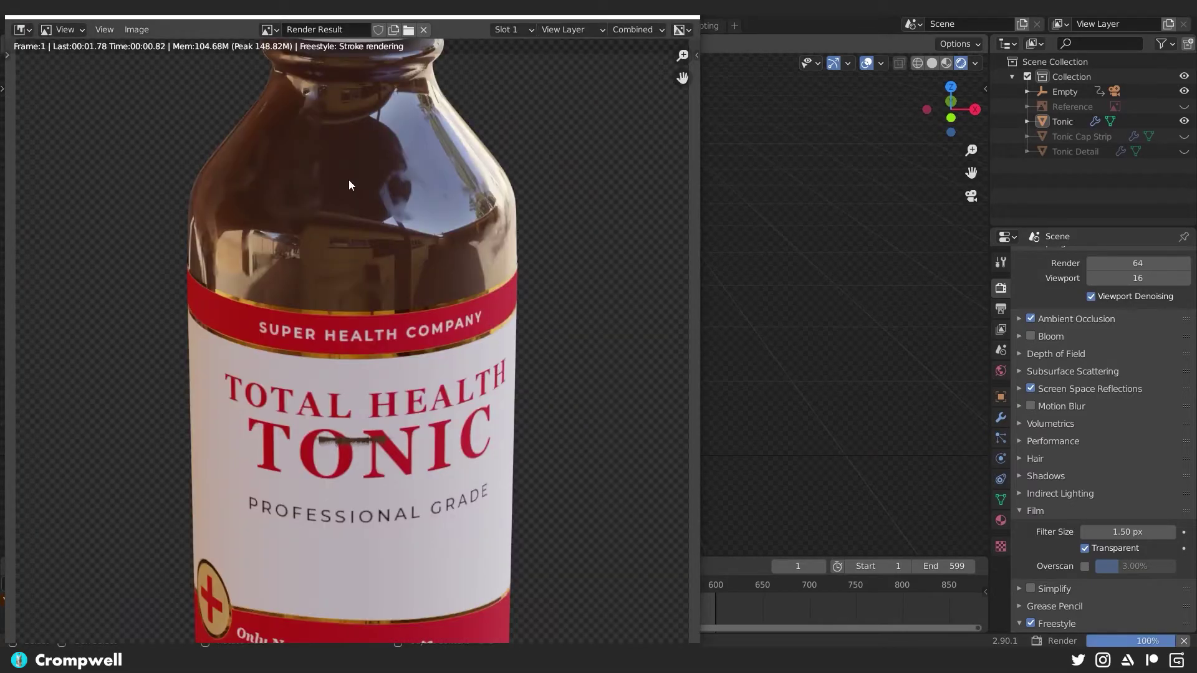
{"action": "key", "text": "Home"}
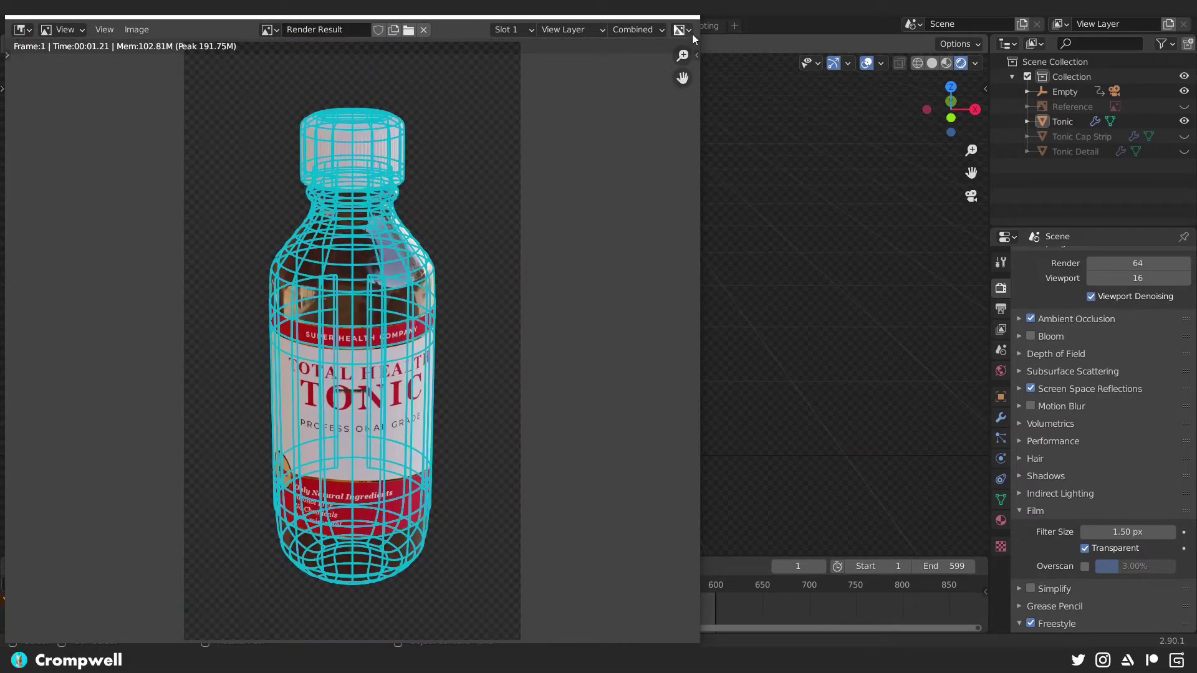
{"action": "left_click", "coordinate": [687, 17]}
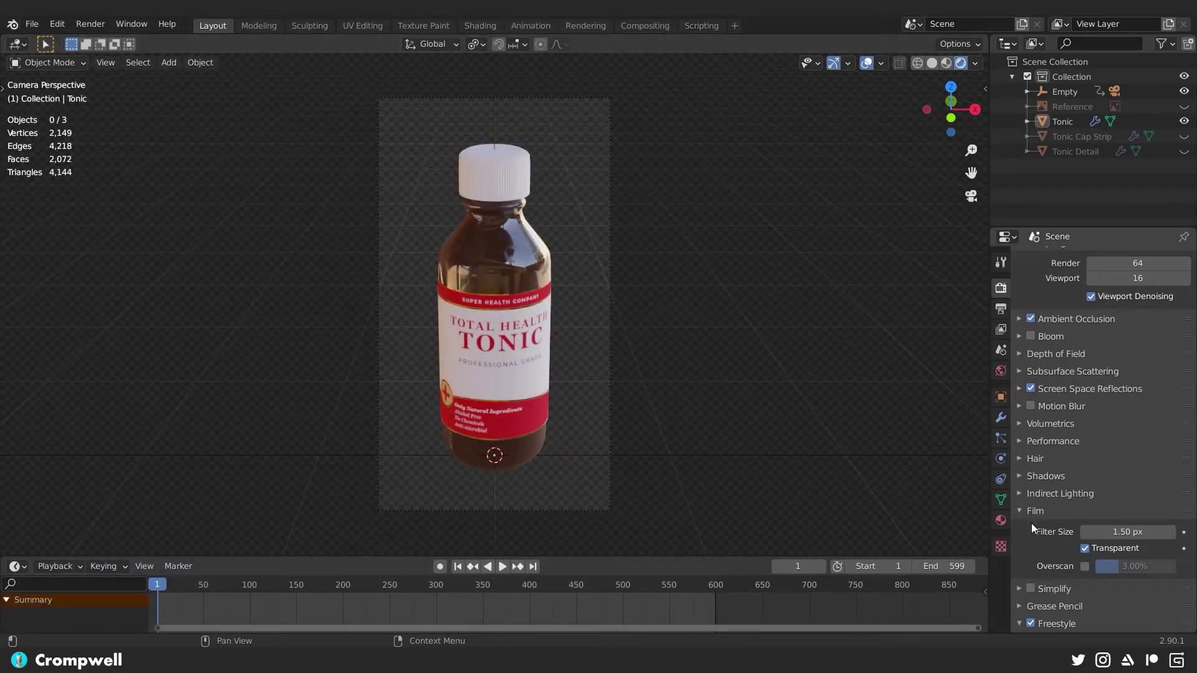
Reduce the Freestyle line thickness to 1 px
{"action": "scroll", "coordinate": [1031, 522], "scroll_direction": "down", "scroll_amount": 2}
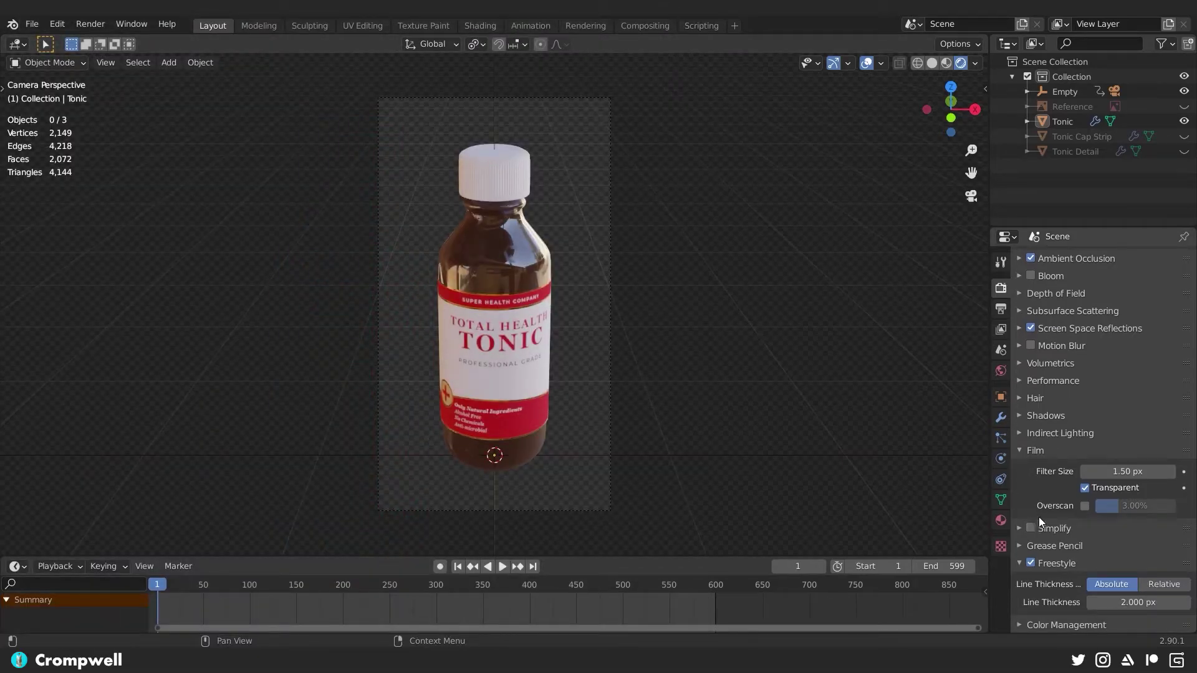
{"action": "left_click", "coordinate": [1093, 600]}
{"action": "type", "text": "1"}
{"action": "key", "text": "Return"}
Have the Freestyle line set draw Silhouette and Contour edges, selected by visibility and image border
{"action": "left_click", "coordinate": [1002, 330]}
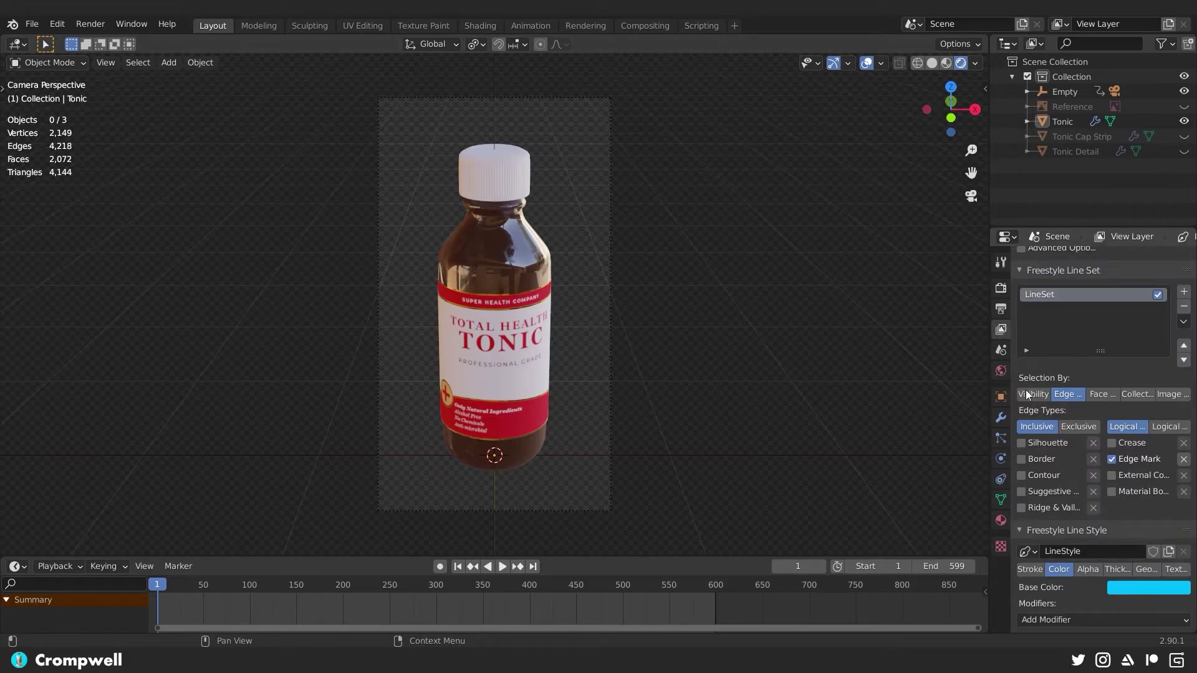
{"action": "left_click", "coordinate": [1023, 444]}
{"action": "left_click", "coordinate": [1024, 477]}
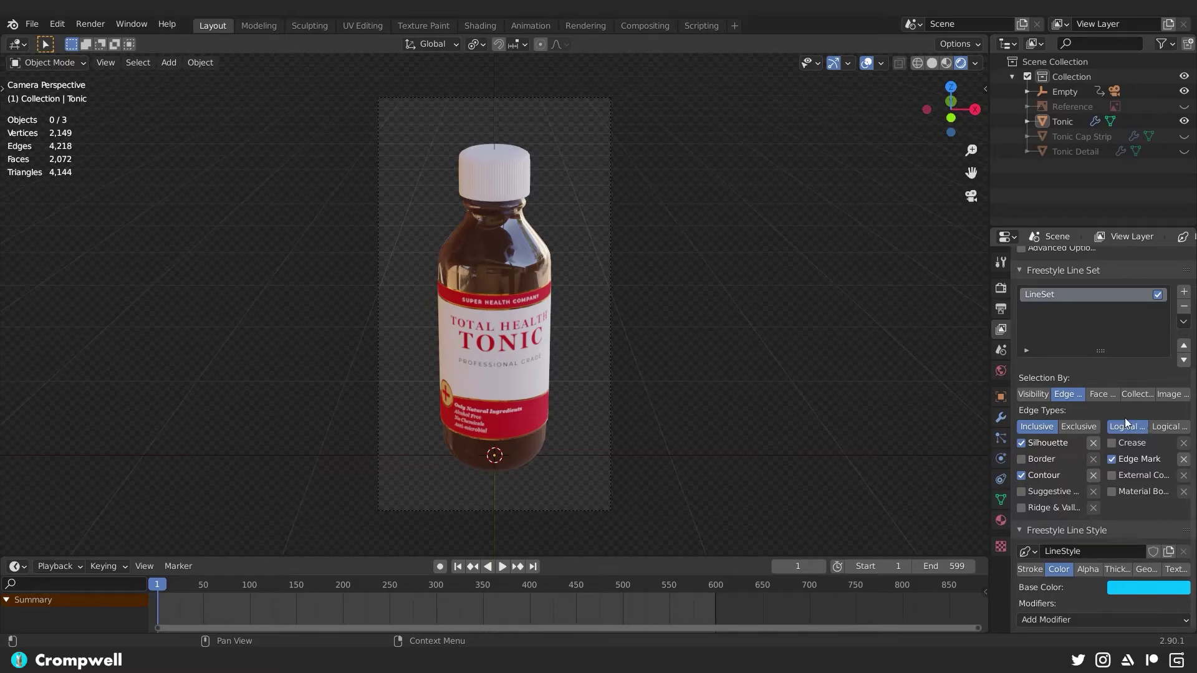
{"action": "left_click", "coordinate": [1046, 396]}
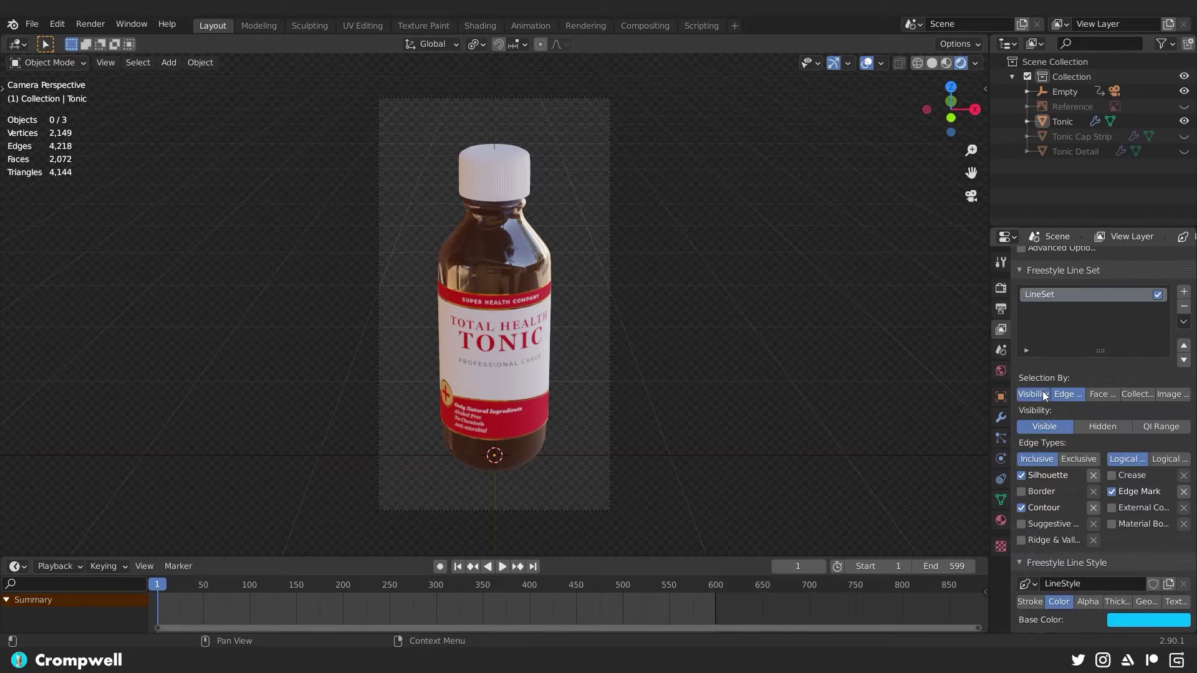
{"action": "left_click", "coordinate": [1171, 396]}
{"action": "scroll", "coordinate": [1065, 432], "scroll_direction": "down", "scroll_amount": 2}
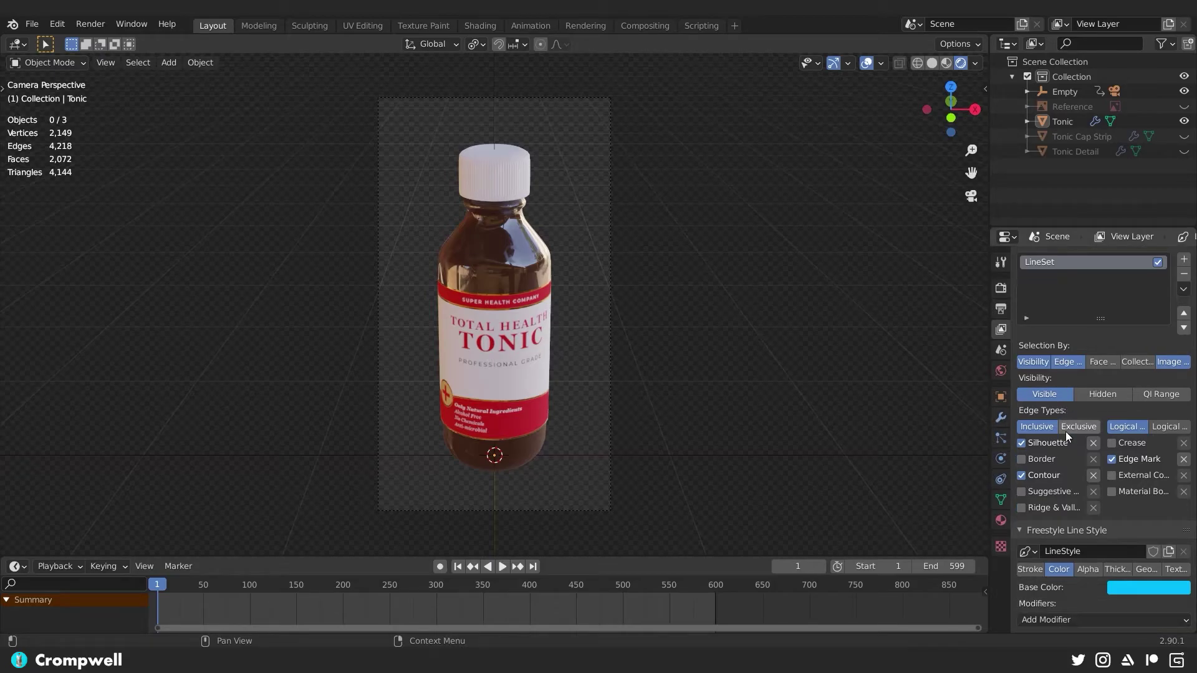
Save Tonic.blend, render the frame, and zoom in on the TONIC label's thin lines
{"action": "left_click", "coordinate": [29, 26]}
{"action": "left_click", "coordinate": [51, 121]}
{"action": "left_click", "coordinate": [90, 24]}
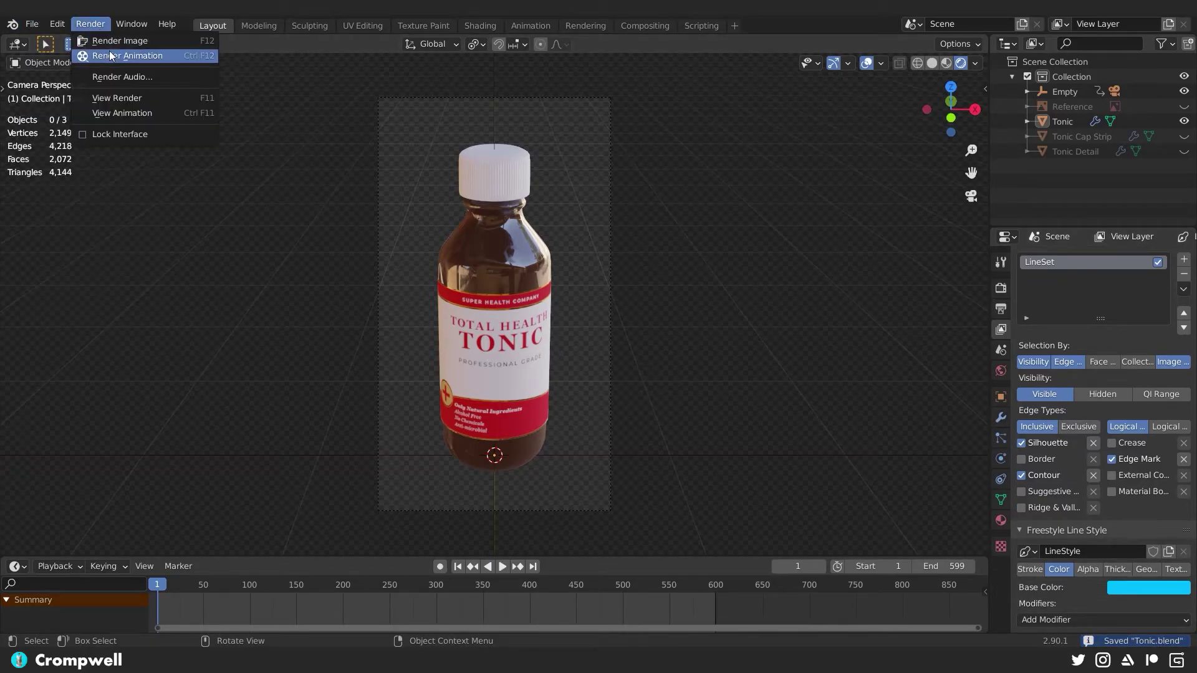
{"action": "left_click", "coordinate": [110, 40]}
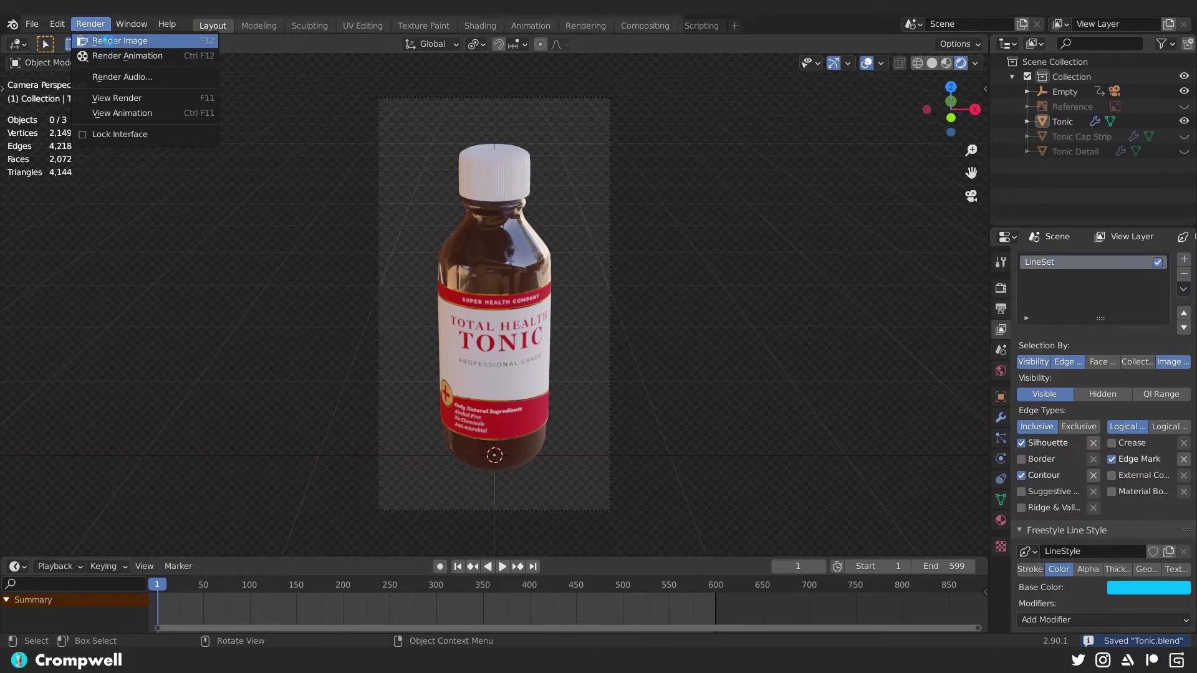
{"action": "key", "text": "Home"}
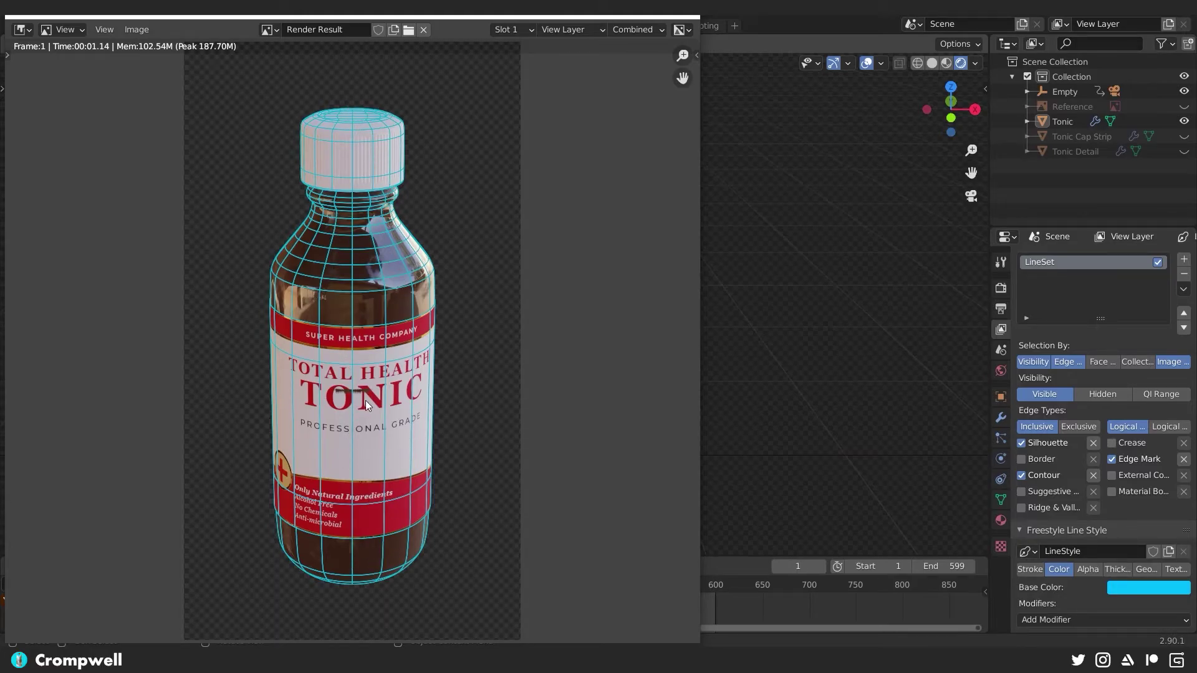
{"action": "scroll", "coordinate": [342, 413], "scroll_direction": "up", "scroll_amount": 6}
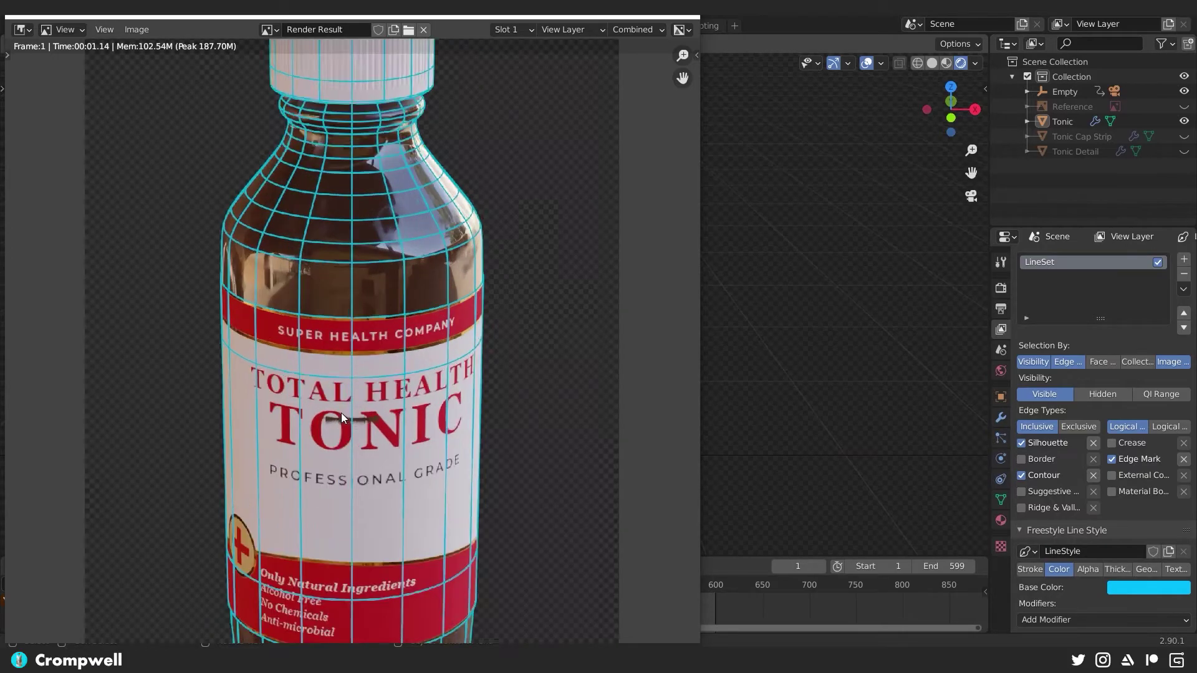
{"action": "middle_click_drag", "start_coordinate": [347, 500], "coordinate": [347, 288]}
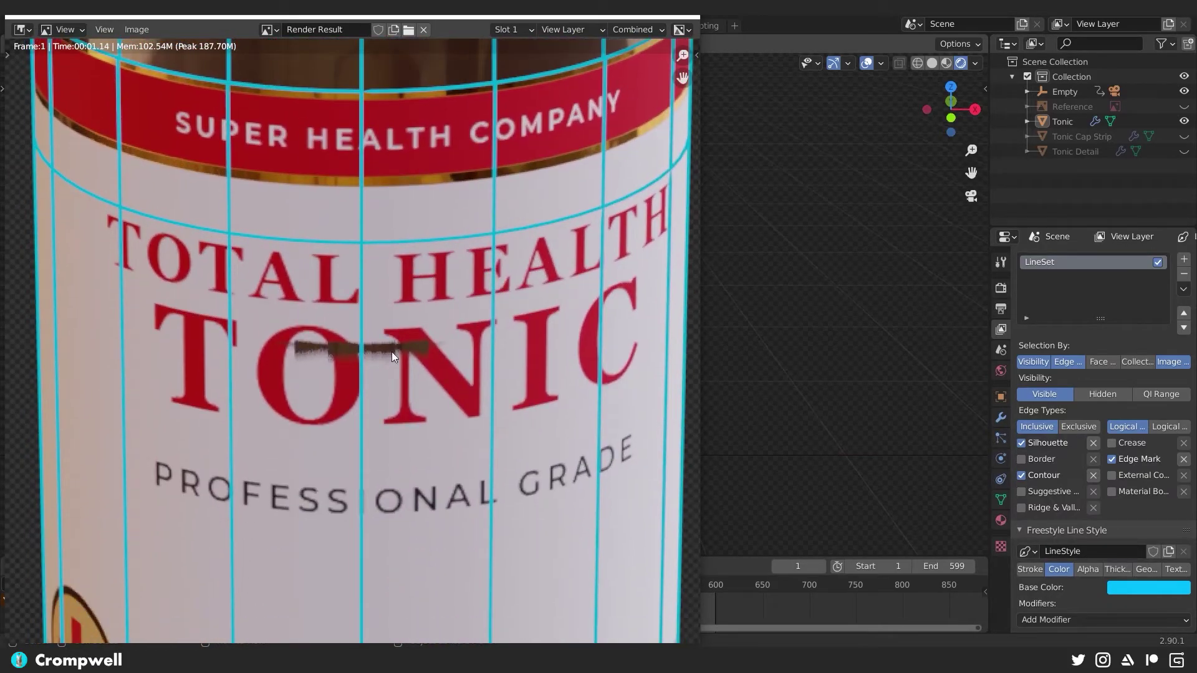
{"action": "scroll", "coordinate": [383, 346], "scroll_direction": "down", "scroll_amount": 6}
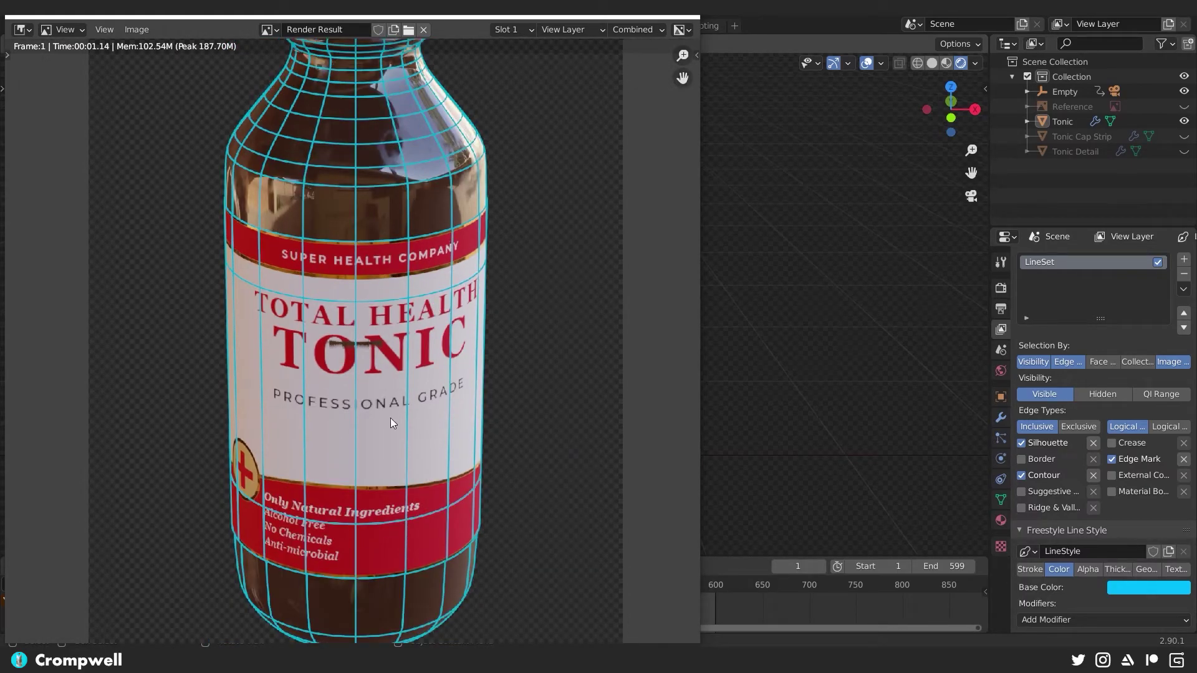
Close the render, enter Edit Mode on the Tonic bottle and select a ring of label faces
{"action": "key", "text": "Escape"}
{"action": "scroll", "coordinate": [463, 353], "scroll_direction": "up", "scroll_amount": 2}
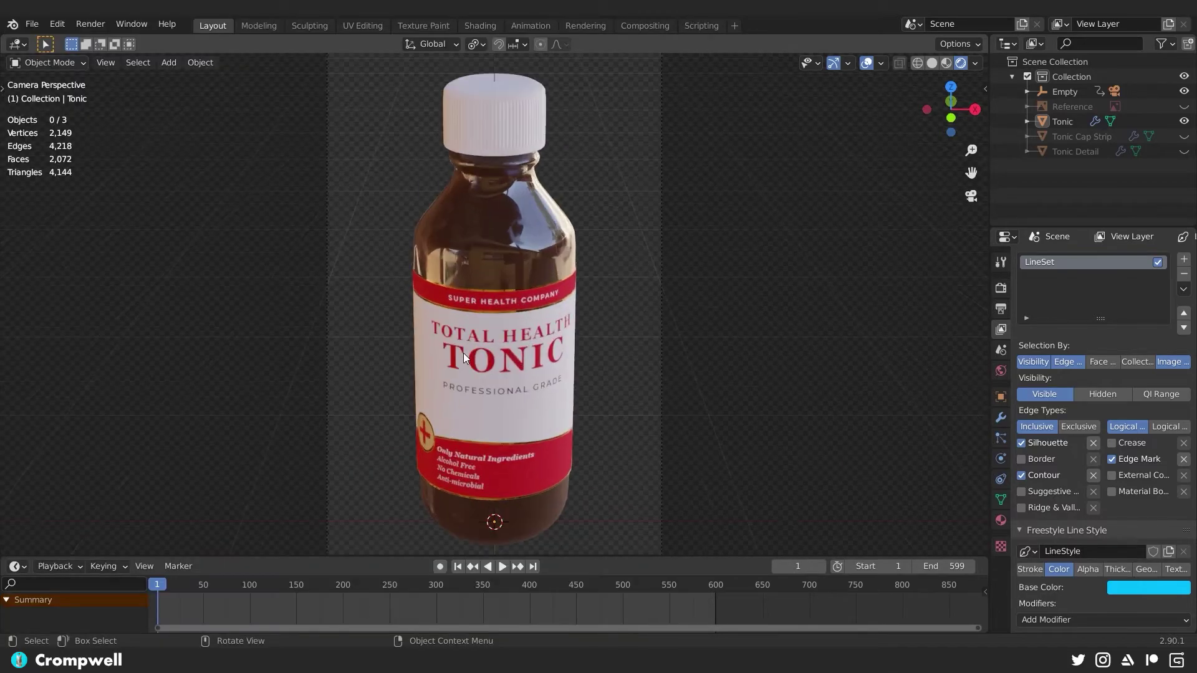
{"action": "middle_click_drag", "start_coordinate": [462, 353], "coordinate": [489, 312]}
{"action": "scroll", "coordinate": [499, 316], "scroll_direction": "up", "scroll_amount": 2}
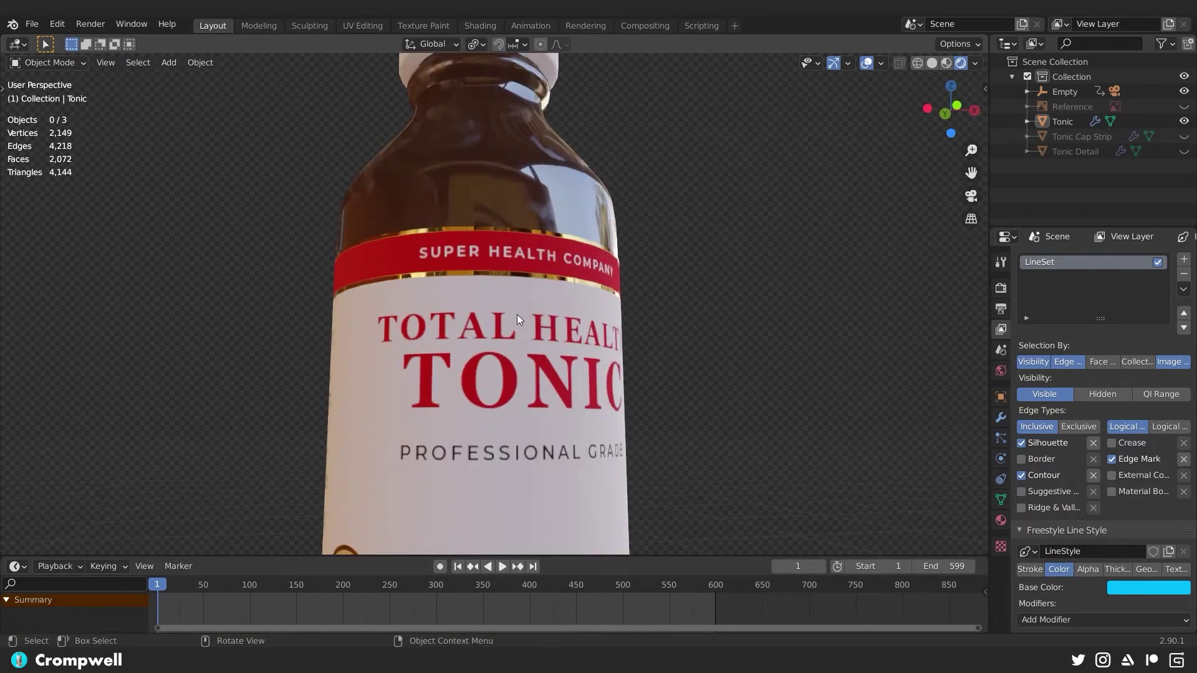
{"action": "left_click", "coordinate": [525, 325]}
{"action": "key", "text": "Tab"}
{"action": "scroll", "coordinate": [517, 330], "scroll_direction": "down", "scroll_amount": 2}
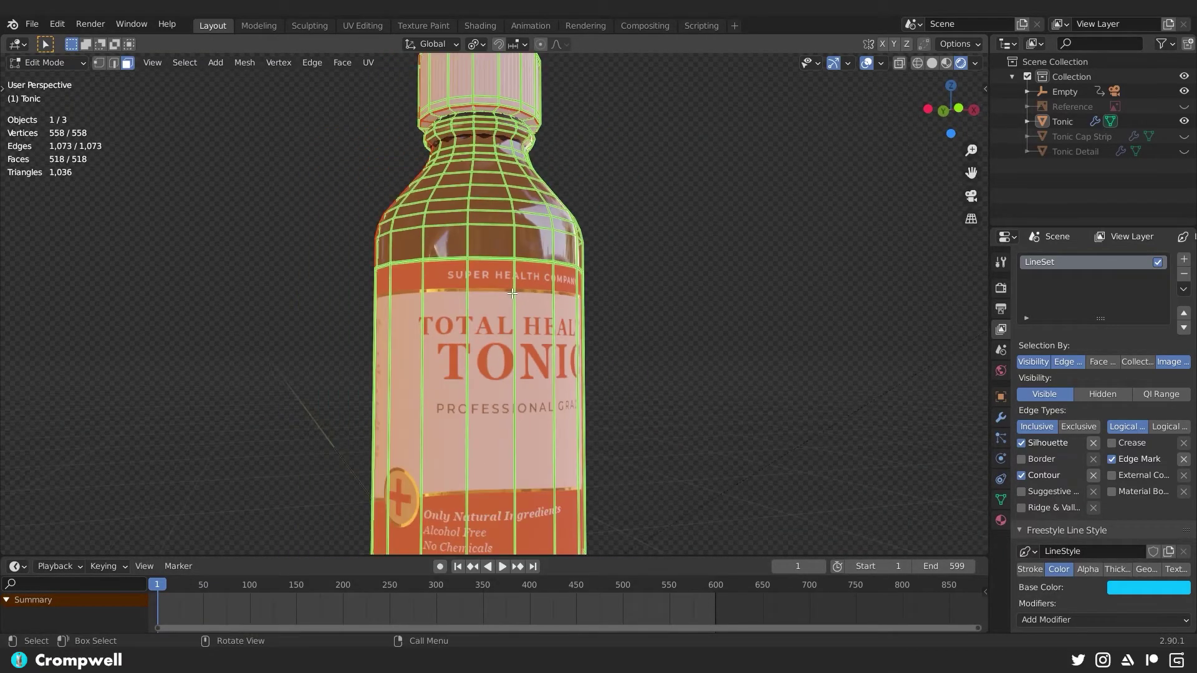
{"action": "left_click", "coordinate": [514, 341], "text": "alt"}
{"action": "middle_click_drag", "start_coordinate": [540, 320], "coordinate": [568, 412]}
{"action": "left_click", "coordinate": [570, 350], "text": "shift"}
{"action": "scroll", "coordinate": [578, 351], "scroll_direction": "up", "scroll_amount": 4}
{"action": "scroll", "coordinate": [578, 352], "scroll_direction": "down", "scroll_amount": 3}
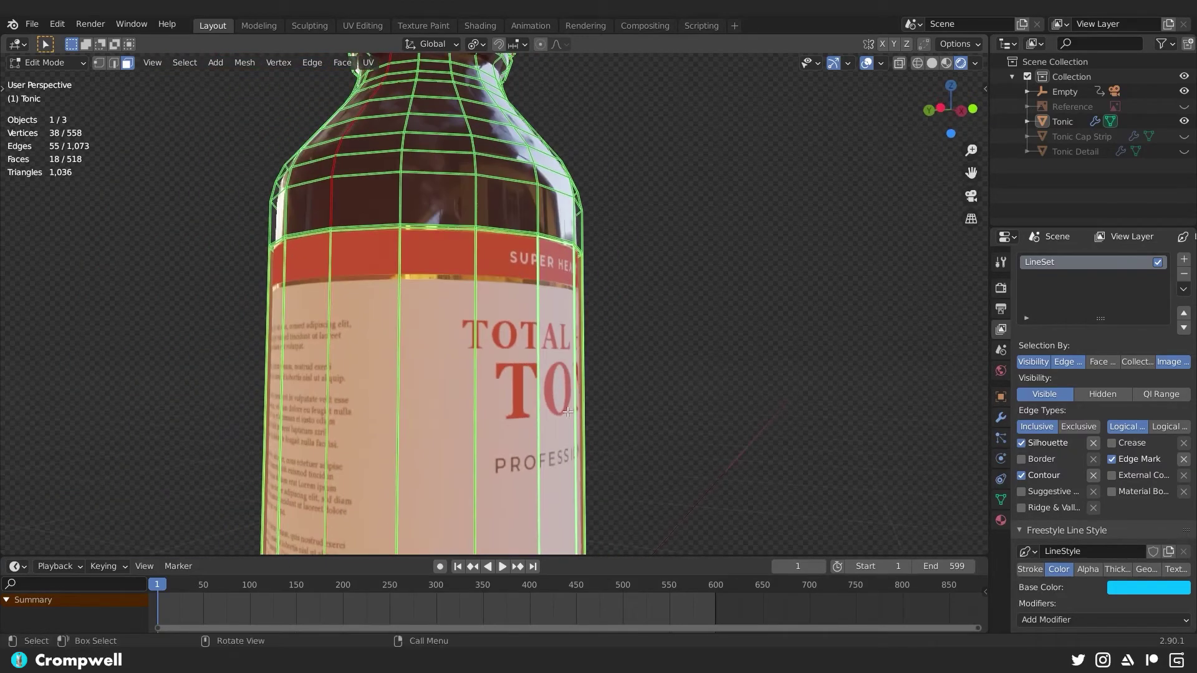
Try adding an edge loop around the label, then undo it and clear the selection
{"action": "key", "text": "ctrl+r"}
{"action": "left_click", "coordinate": [540, 422]}
{"action": "right_click", "coordinate": [541, 422]}
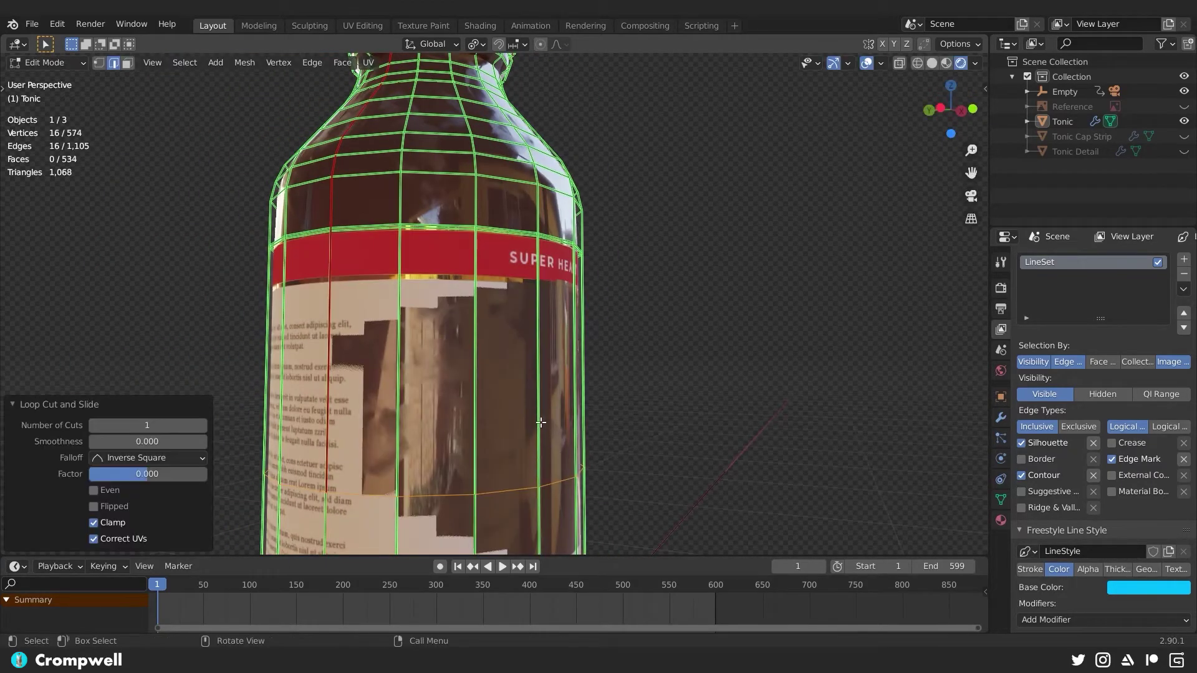
{"action": "key", "text": "ctrl+z"}
{"action": "key", "text": "ctrl+r"}
{"action": "left_click", "coordinate": [718, 387]}
{"action": "right_click", "coordinate": [718, 387]}
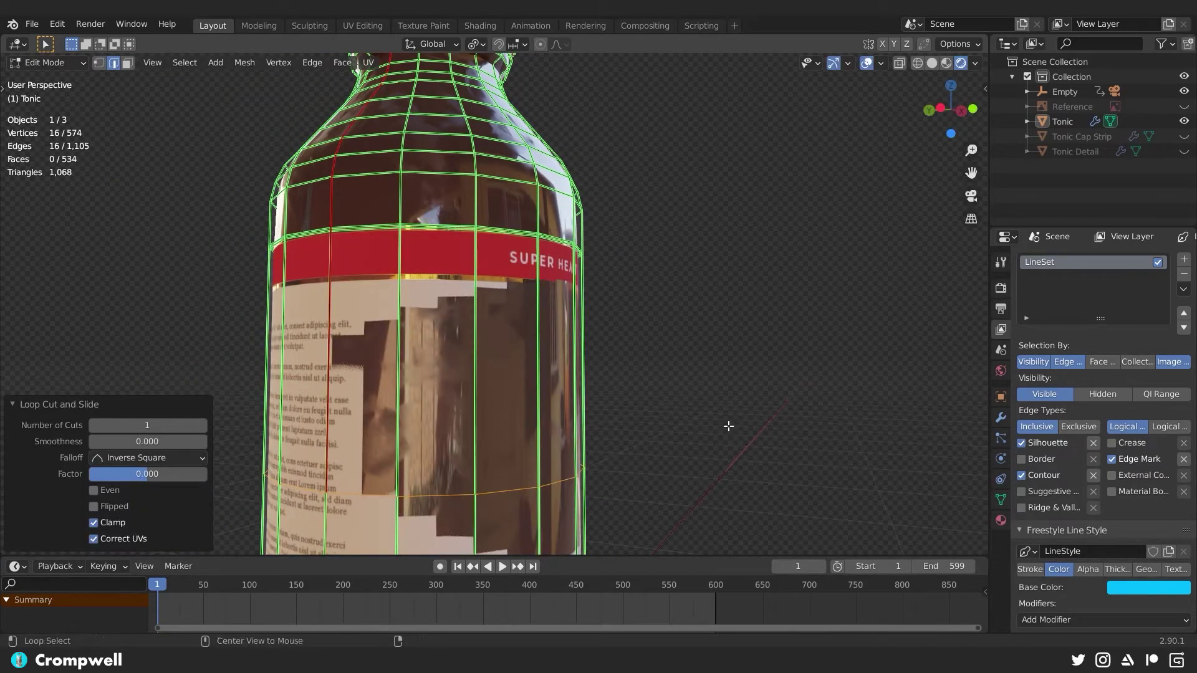
{"action": "key", "text": "s"}
{"action": "key", "text": "shift+z"}
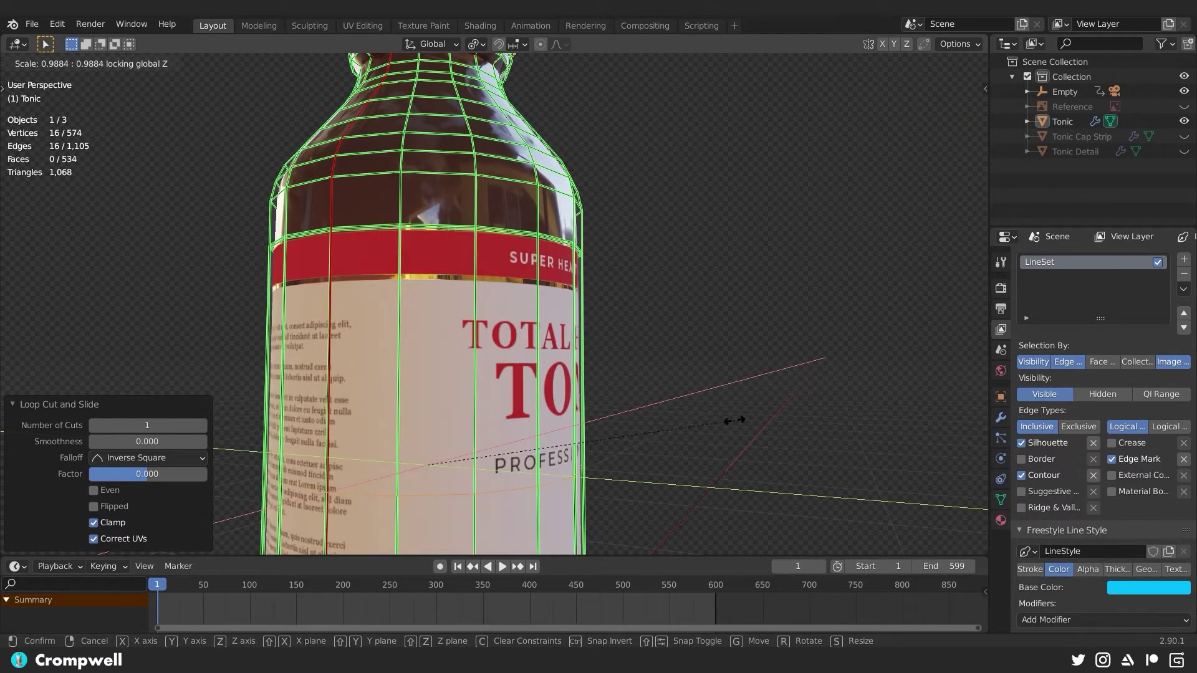
{"action": "right_click", "coordinate": [733, 421]}
{"action": "key", "text": "ctrl+z"}
{"action": "key", "text": "alt+a"}
Hide subdivision in the viewport and scale the 18 label faces out to 1.004 on X and Y
{"action": "middle_click_drag", "start_coordinate": [644, 421], "coordinate": [571, 461]}
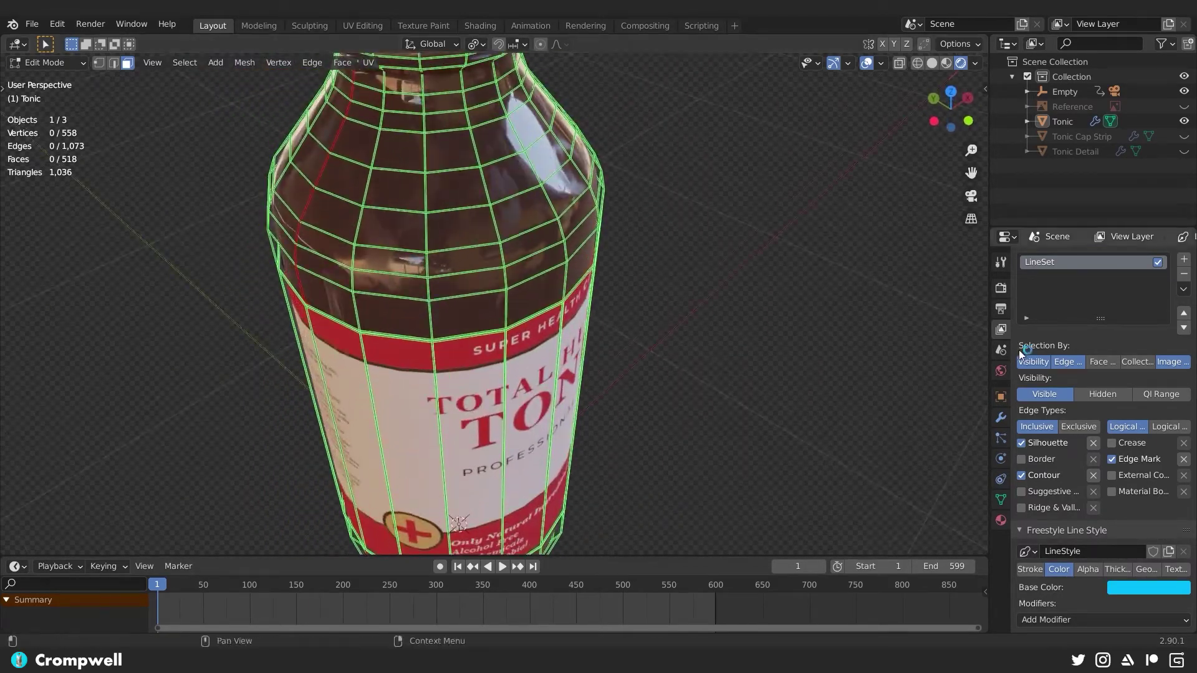
{"action": "left_click", "coordinate": [1001, 418]}
{"action": "left_click", "coordinate": [1119, 303]}
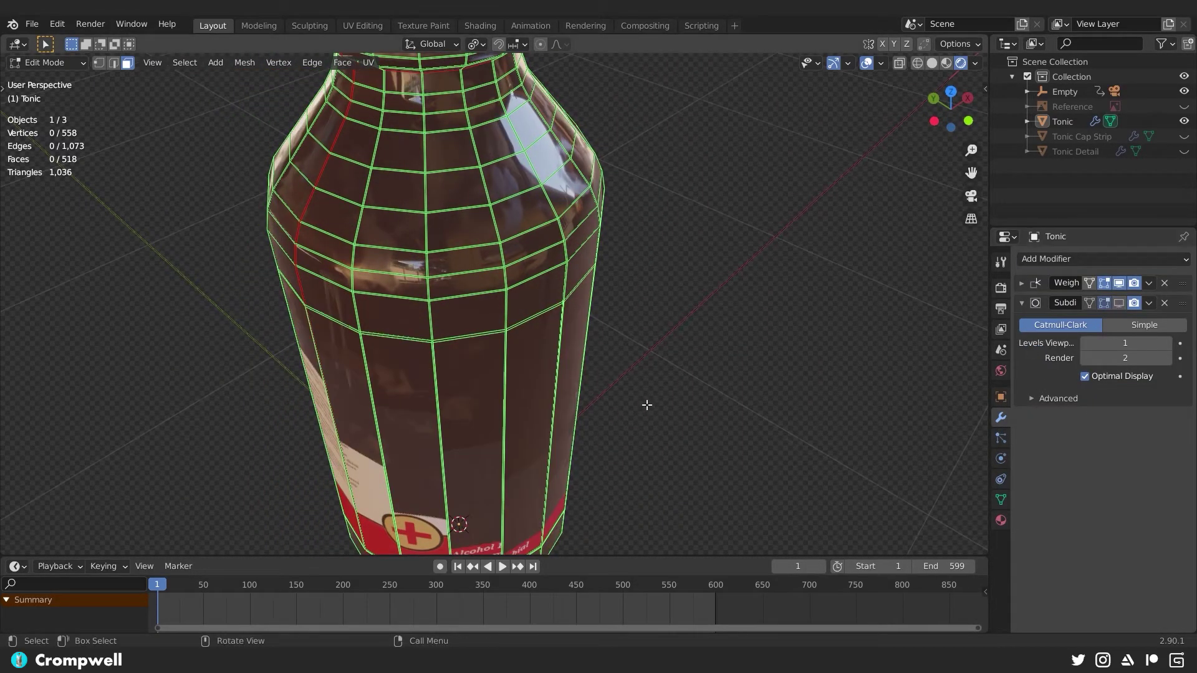
{"action": "middle_click_drag", "start_coordinate": [647, 403], "coordinate": [636, 178]}
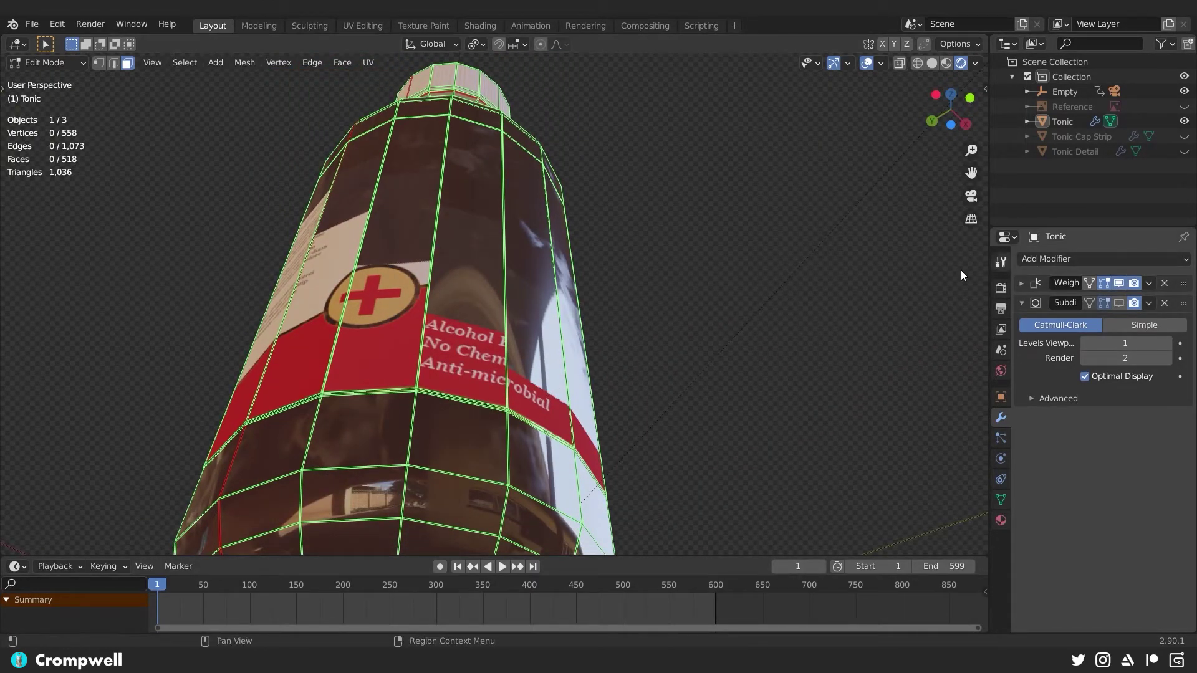
{"action": "left_click", "coordinate": [374, 394], "text": "alt"}
{"action": "middle_click_drag", "start_coordinate": [374, 394], "coordinate": [518, 399]}
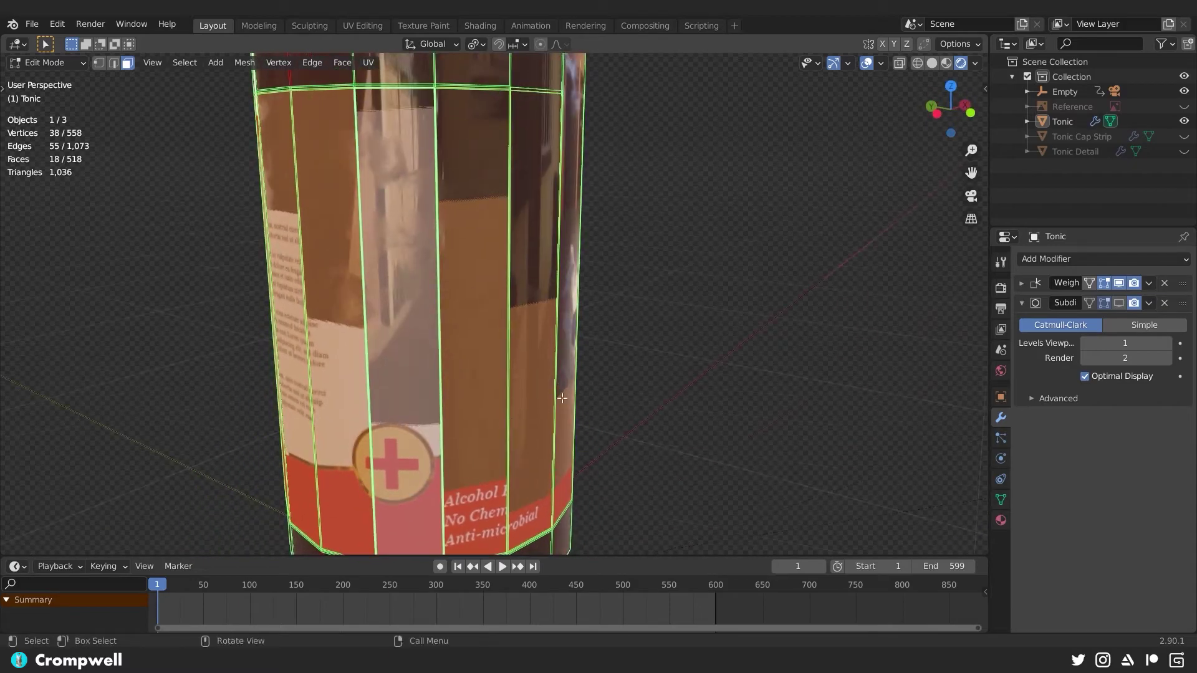
{"action": "key", "text": "s"}
{"action": "key", "text": "shift+z"}
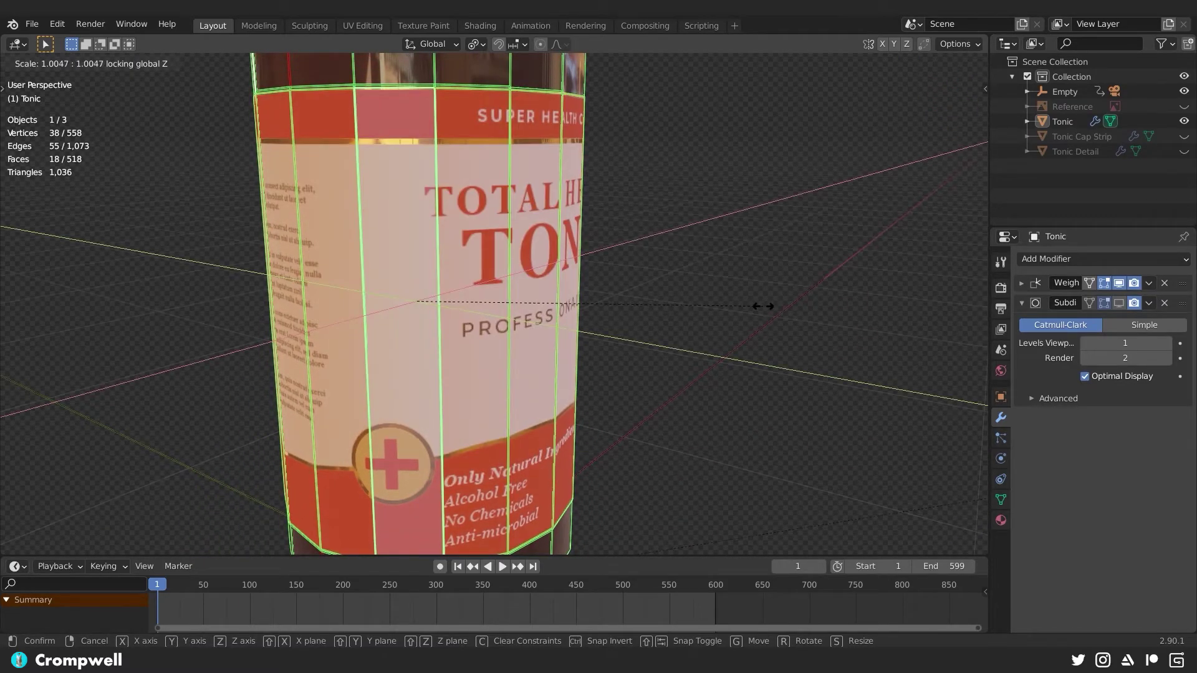
{"action": "left_click", "coordinate": [762, 305]}
Re-enable the Subdivision modifier's viewport display and return to Object Mode
{"action": "middle_click_drag", "start_coordinate": [762, 305], "coordinate": [608, 317]}
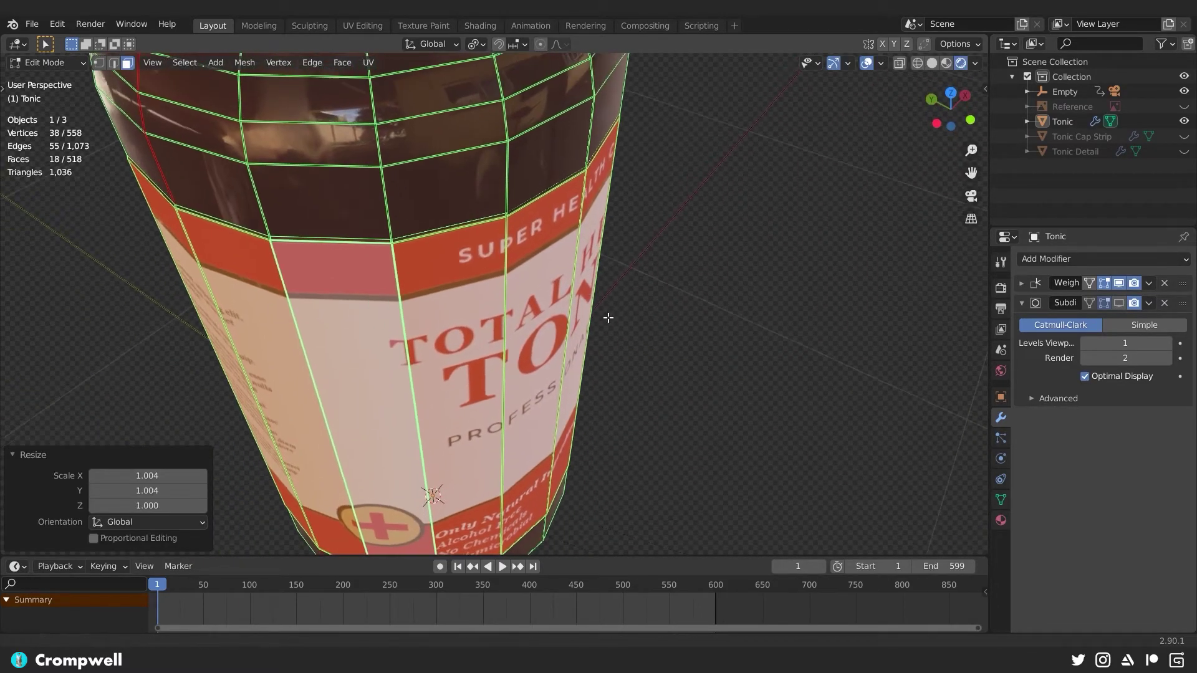
{"action": "left_click", "coordinate": [1120, 303]}
{"action": "key", "text": "Tab"}
{"action": "middle_click_drag", "start_coordinate": [633, 278], "coordinate": [542, 309]}
Save Tonic.blend in camera view, render a test image and zoom around to inspect the label
{"action": "key", "text": "KP_0"}
{"action": "key", "text": "ctrl+s"}
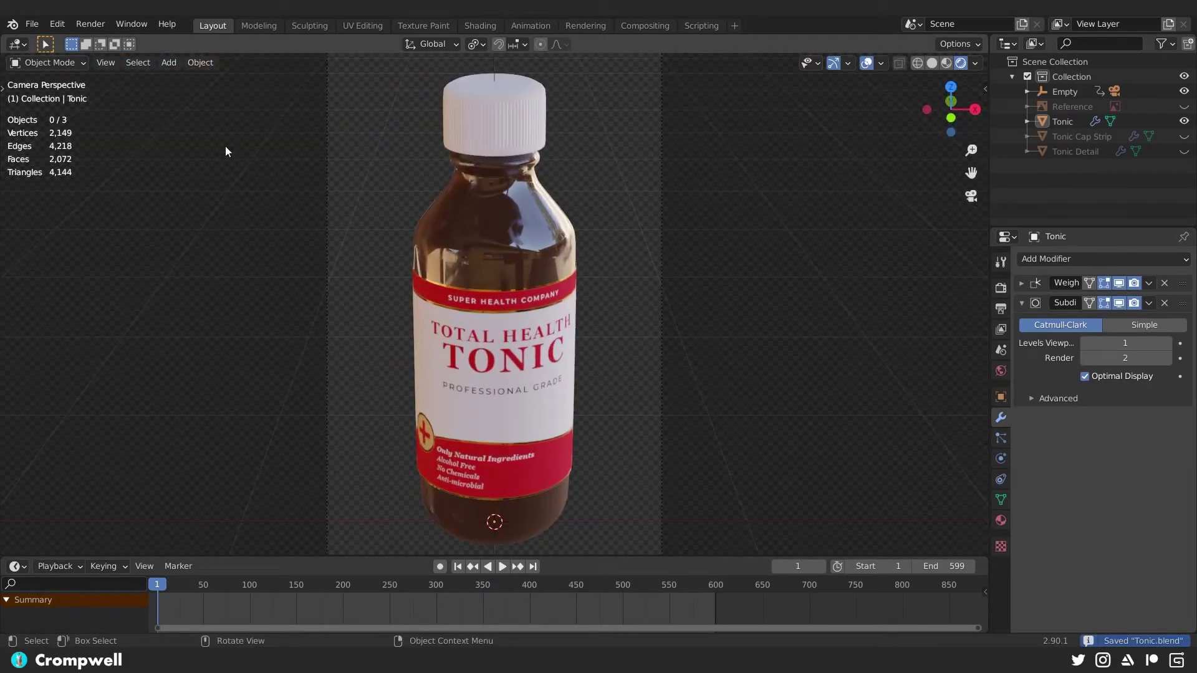
{"action": "left_click", "coordinate": [91, 24]}
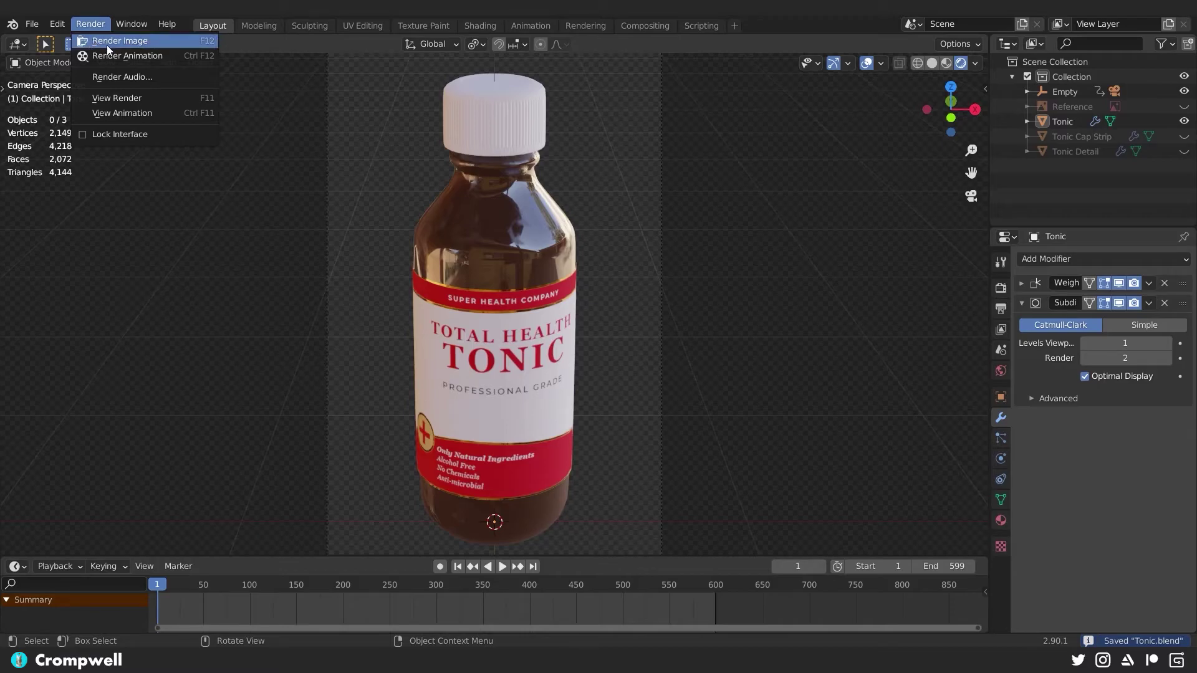
{"action": "left_click", "coordinate": [109, 42]}
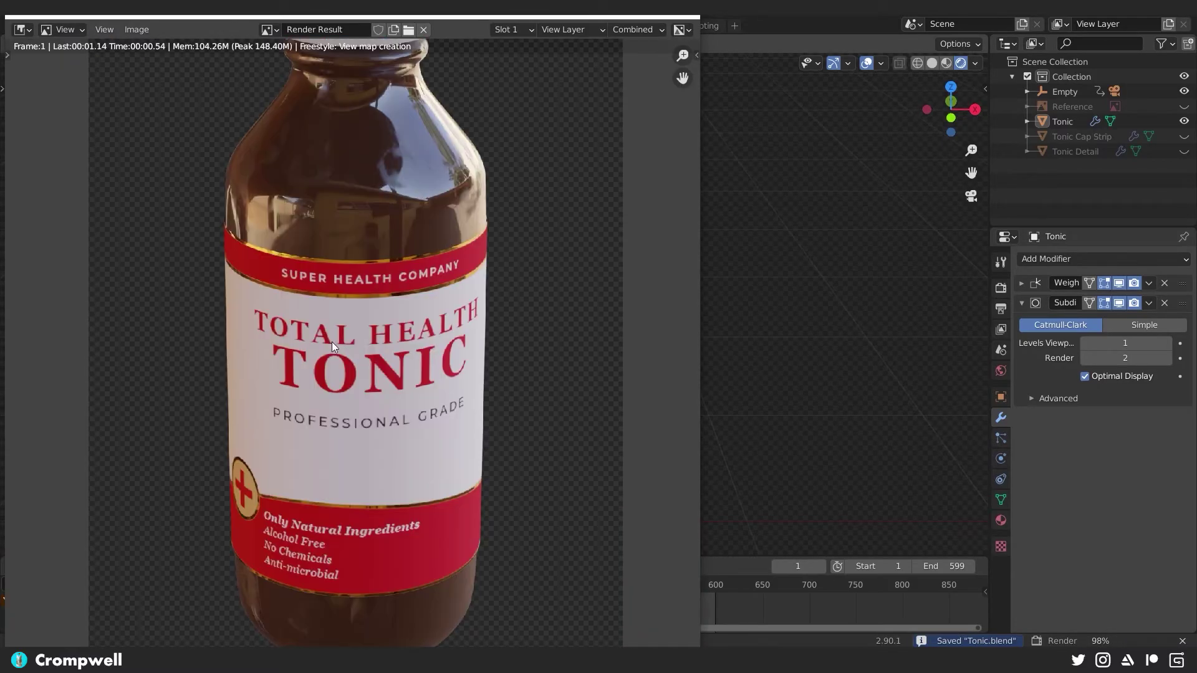
{"action": "scroll", "coordinate": [358, 451], "scroll_direction": "down", "scroll_amount": 2}
{"action": "scroll", "coordinate": [360, 451], "scroll_direction": "up", "scroll_amount": 4}
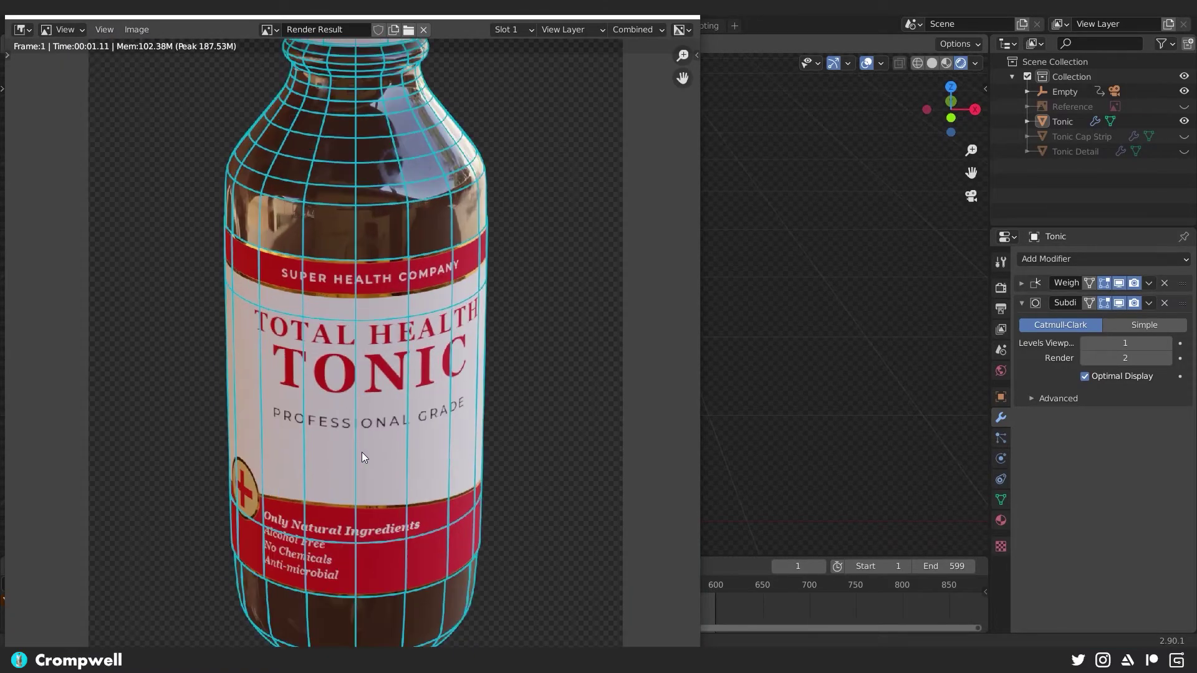
{"action": "middle_click_drag", "start_coordinate": [360, 451], "coordinate": [420, 387]}
{"action": "scroll", "coordinate": [418, 246], "scroll_direction": "down", "scroll_amount": 3}
{"action": "scroll", "coordinate": [414, 300], "scroll_direction": "up", "scroll_amount": 3}
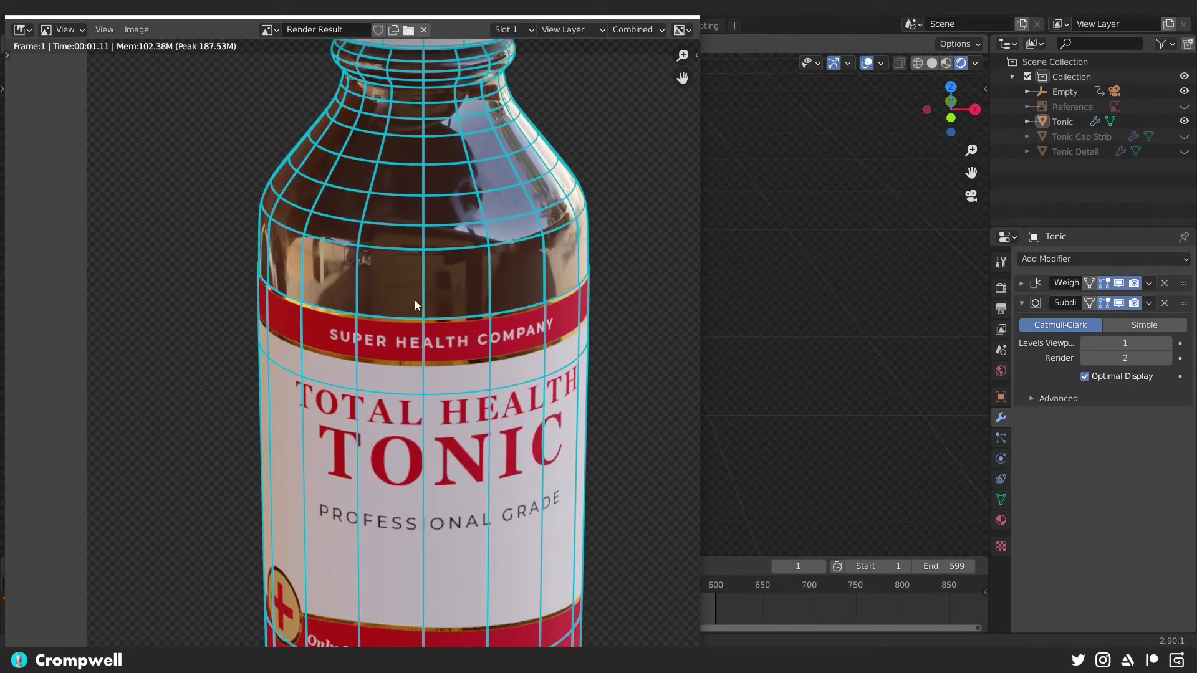
{"action": "middle_click_drag", "start_coordinate": [414, 301], "coordinate": [395, 409]}
{"action": "scroll", "coordinate": [374, 543], "scroll_direction": "down", "scroll_amount": 5}
{"action": "scroll", "coordinate": [337, 399], "scroll_direction": "up", "scroll_amount": 4}
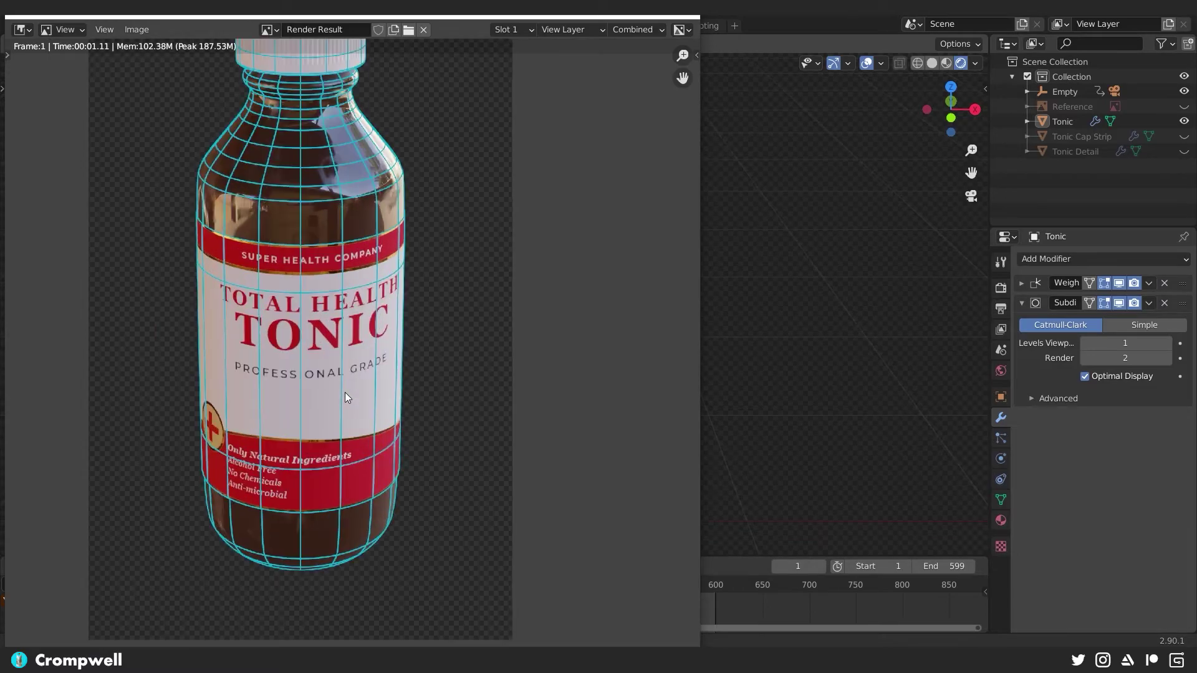
{"action": "scroll", "coordinate": [337, 399], "scroll_direction": "down", "scroll_amount": 2}
Review the Output properties: 1080×1920 at 60 fps, frames 1–599, PNG in RGBA
{"action": "left_click", "coordinate": [686, 21]}
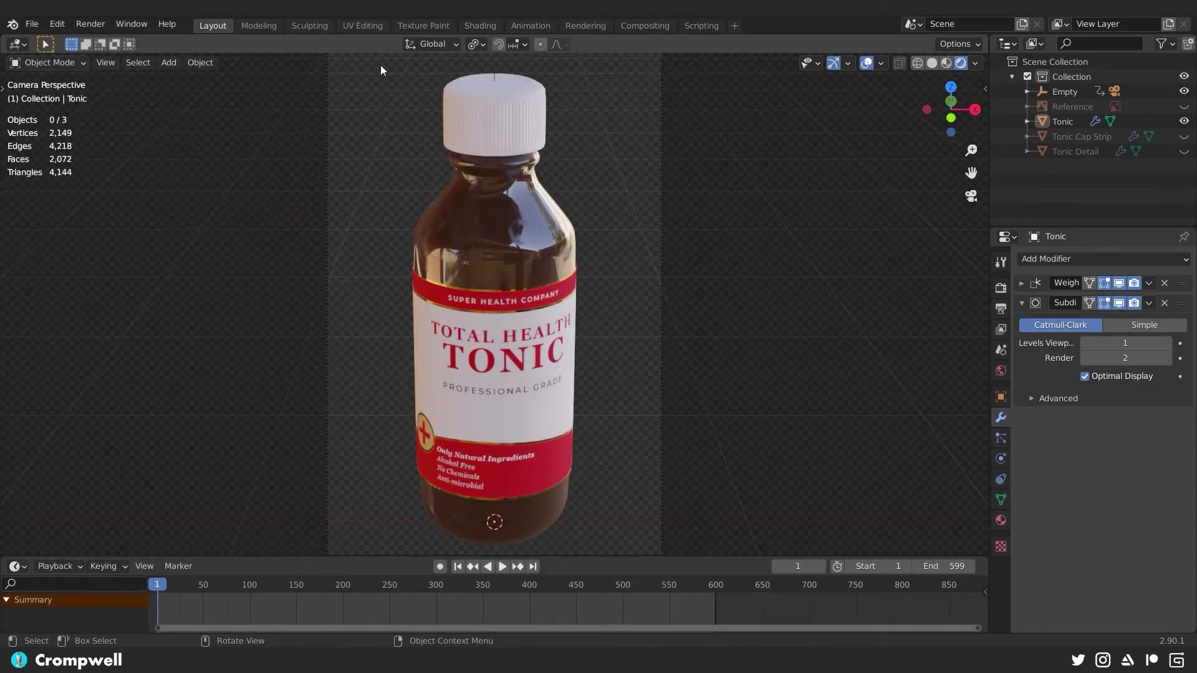
{"action": "left_click", "coordinate": [91, 23]}
{"action": "left_click", "coordinate": [1002, 520]}
{"action": "left_click", "coordinate": [1002, 329]}
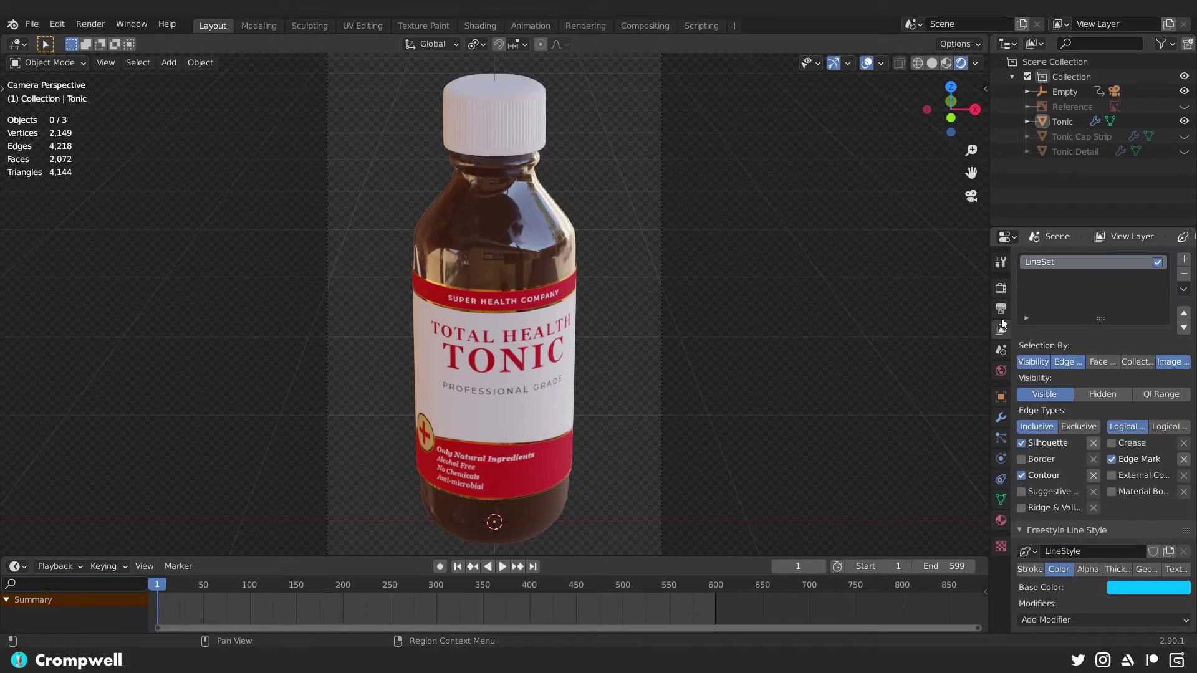
{"action": "left_click", "coordinate": [1002, 309]}
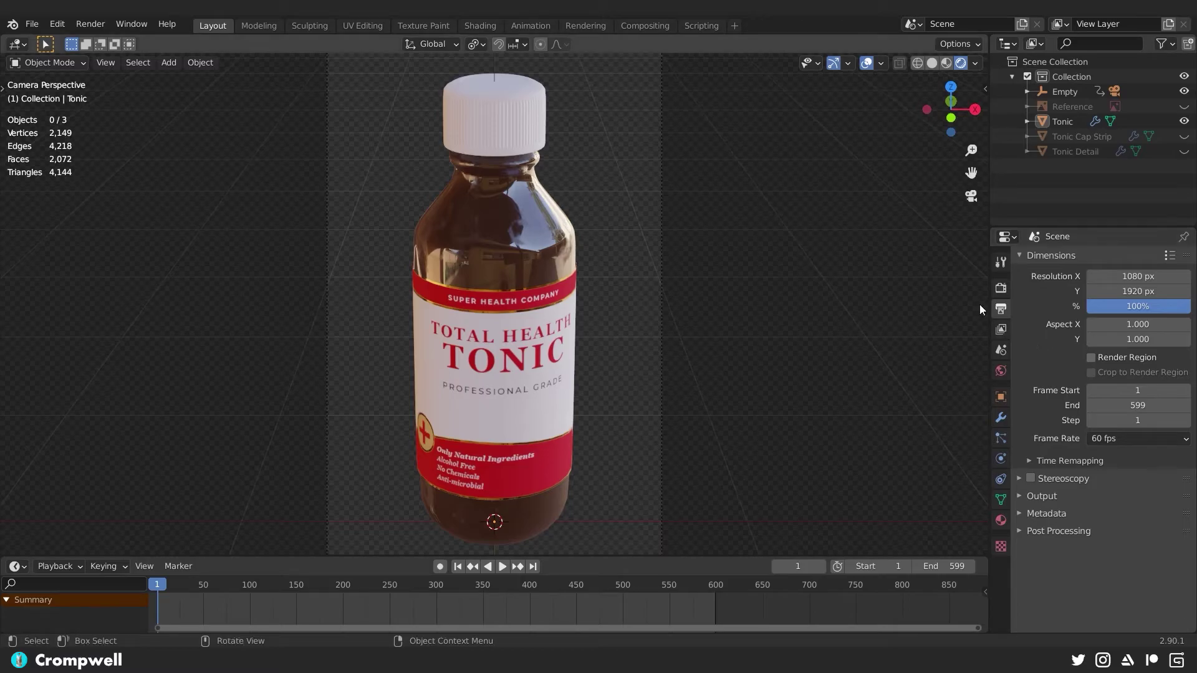
{"action": "left_click", "coordinate": [1000, 288]}
{"action": "left_click", "coordinate": [1002, 308]}
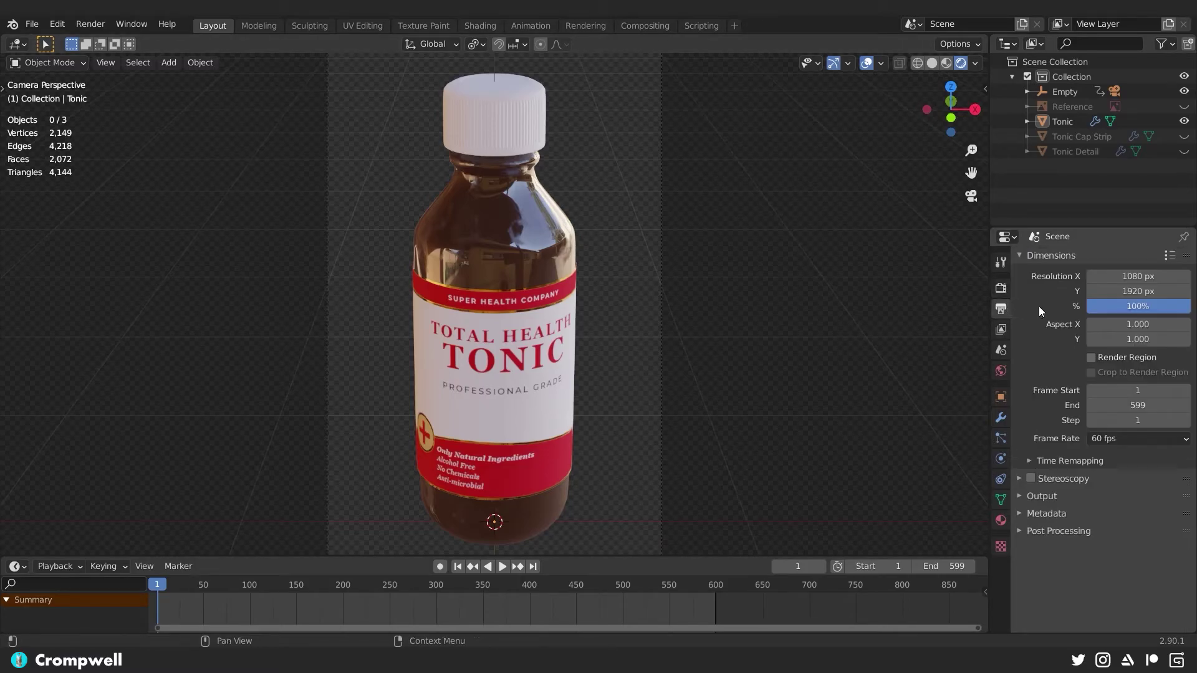
{"action": "left_click", "coordinate": [1022, 497]}
{"action": "scroll", "coordinate": [1055, 458], "scroll_direction": "down", "scroll_amount": 3}
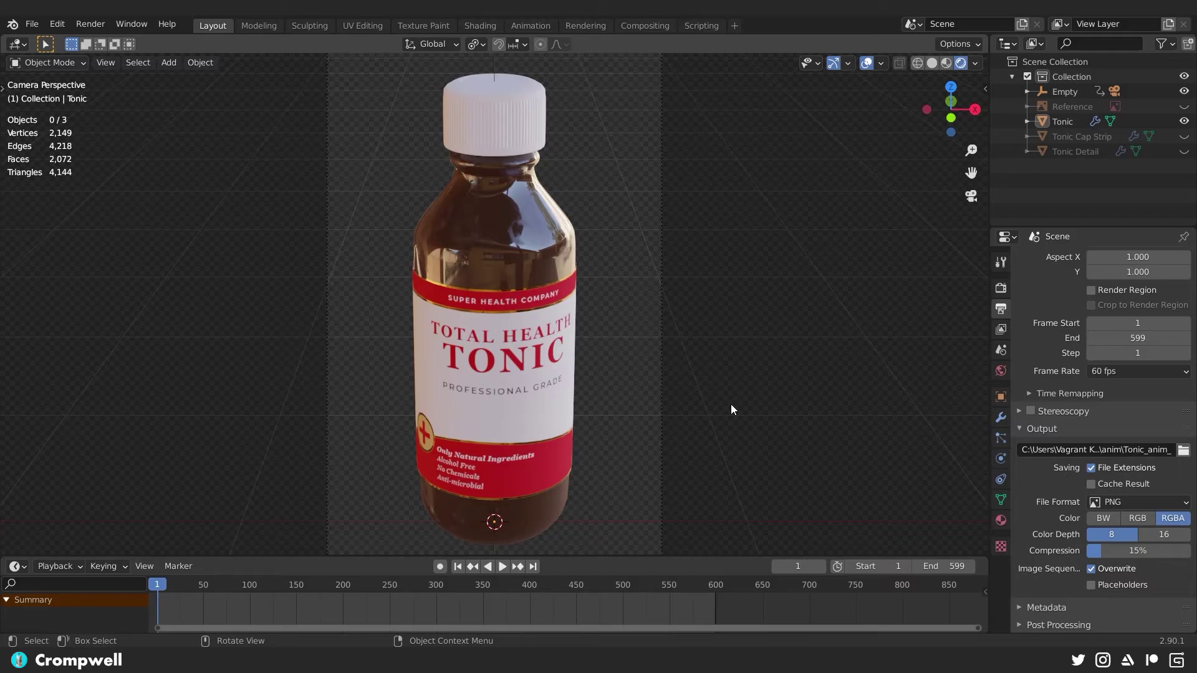
Play the turntable animation and uncheck Freestyle in Render Properties
{"action": "left_click", "coordinate": [502, 567]}
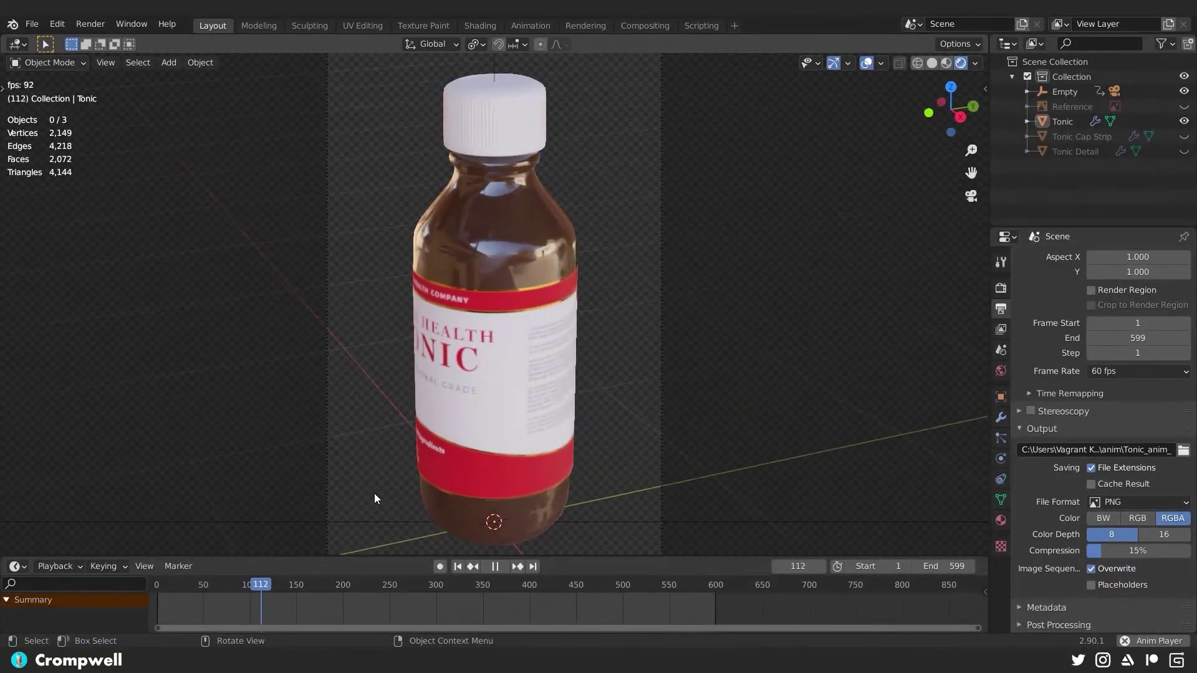
{"action": "key", "text": "KP_0"}
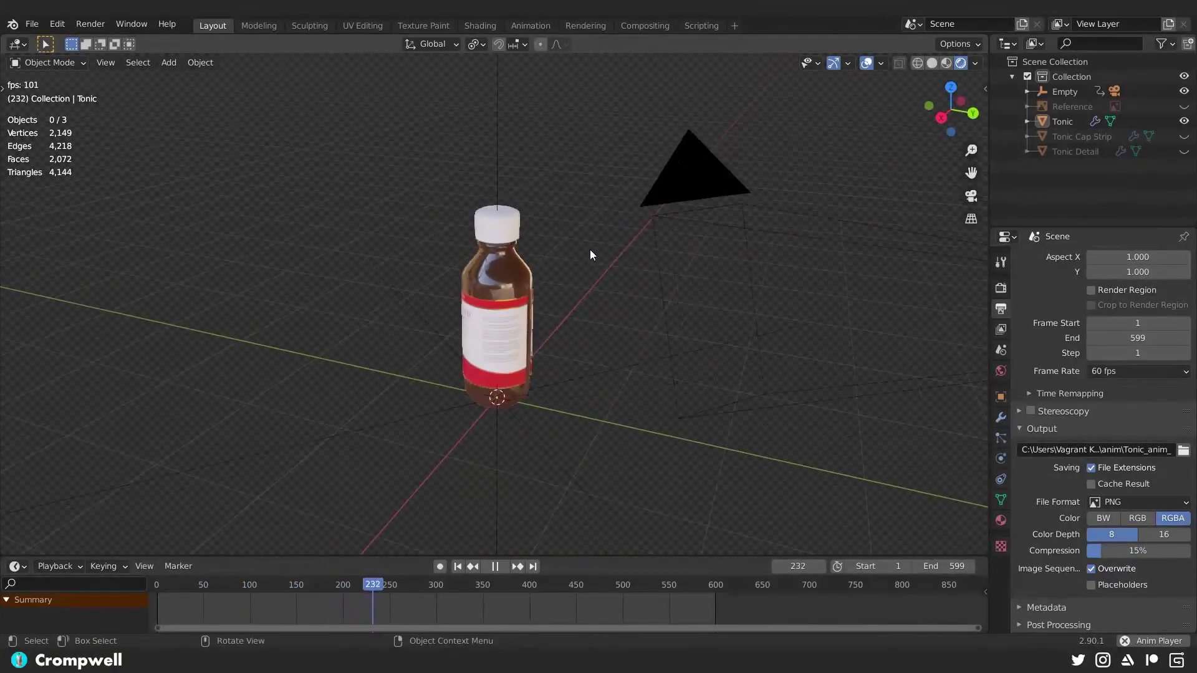
{"action": "left_click", "coordinate": [1001, 329]}
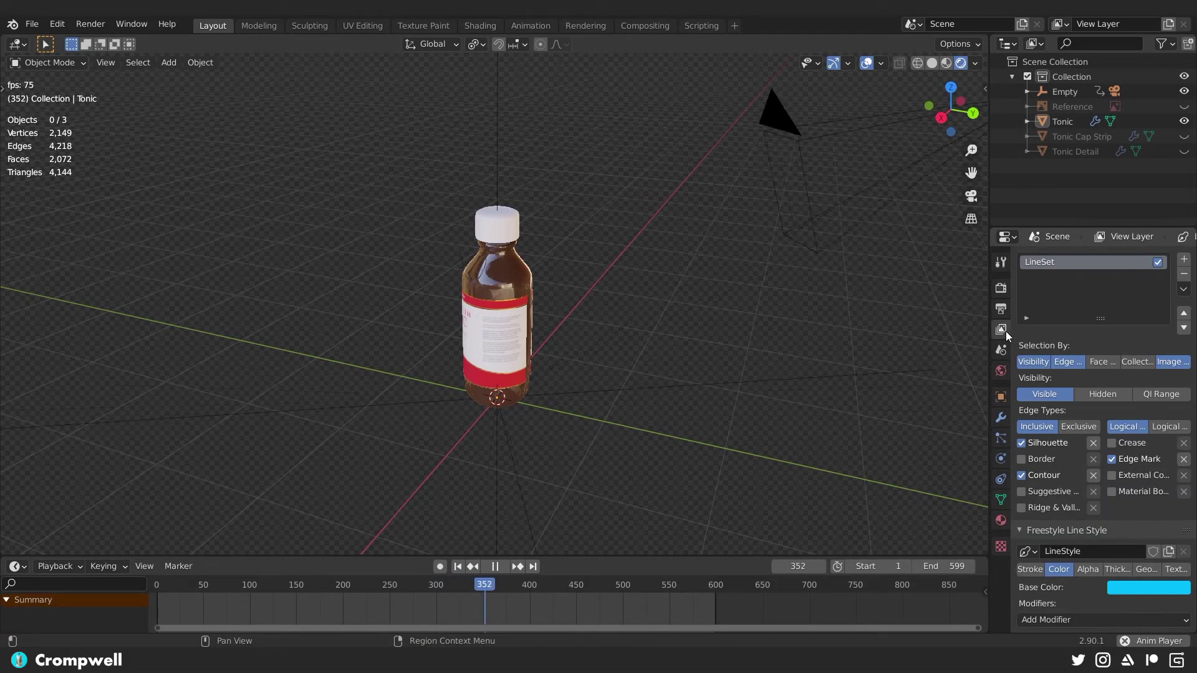
{"action": "left_click", "coordinate": [1000, 309]}
{"action": "left_click", "coordinate": [1000, 289]}
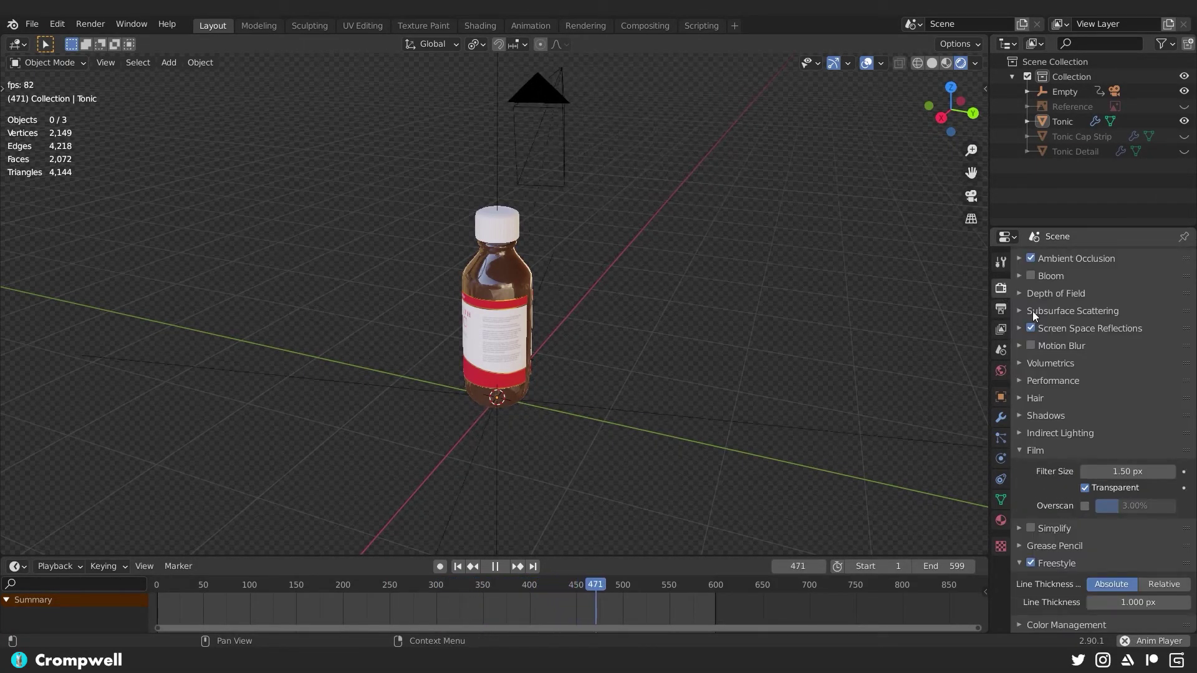
{"action": "left_click", "coordinate": [1031, 563]}
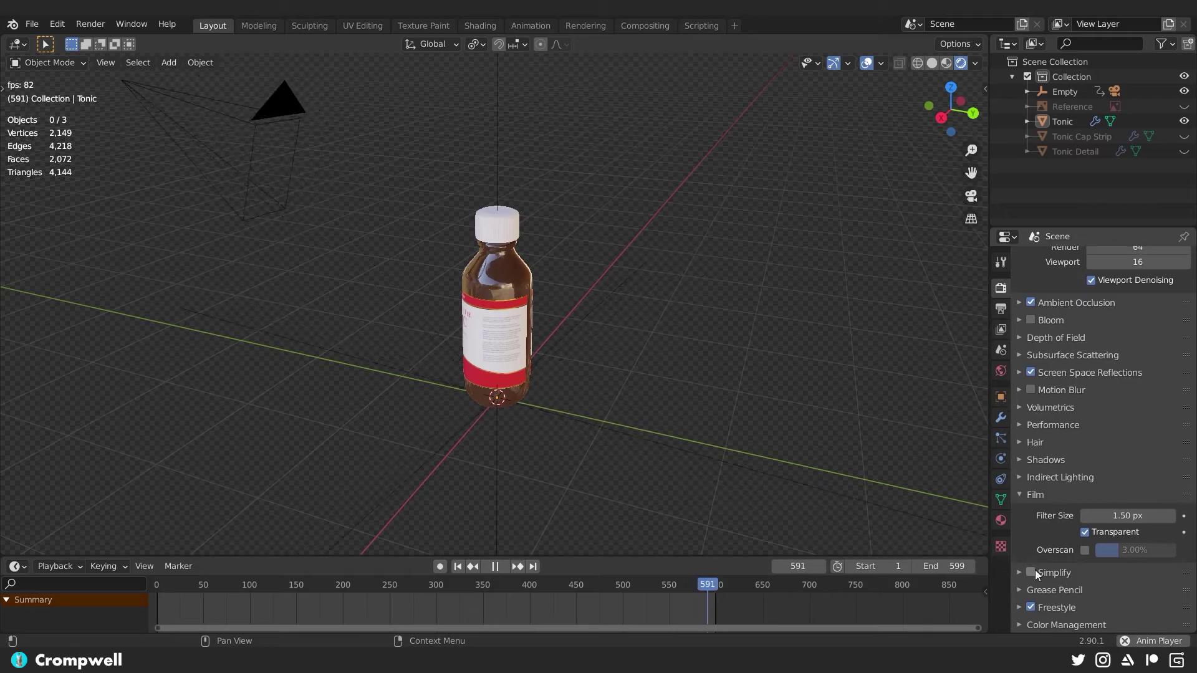
Stop playback, return to frame 1 in camera view and render a still image
{"action": "left_click", "coordinate": [90, 24]}
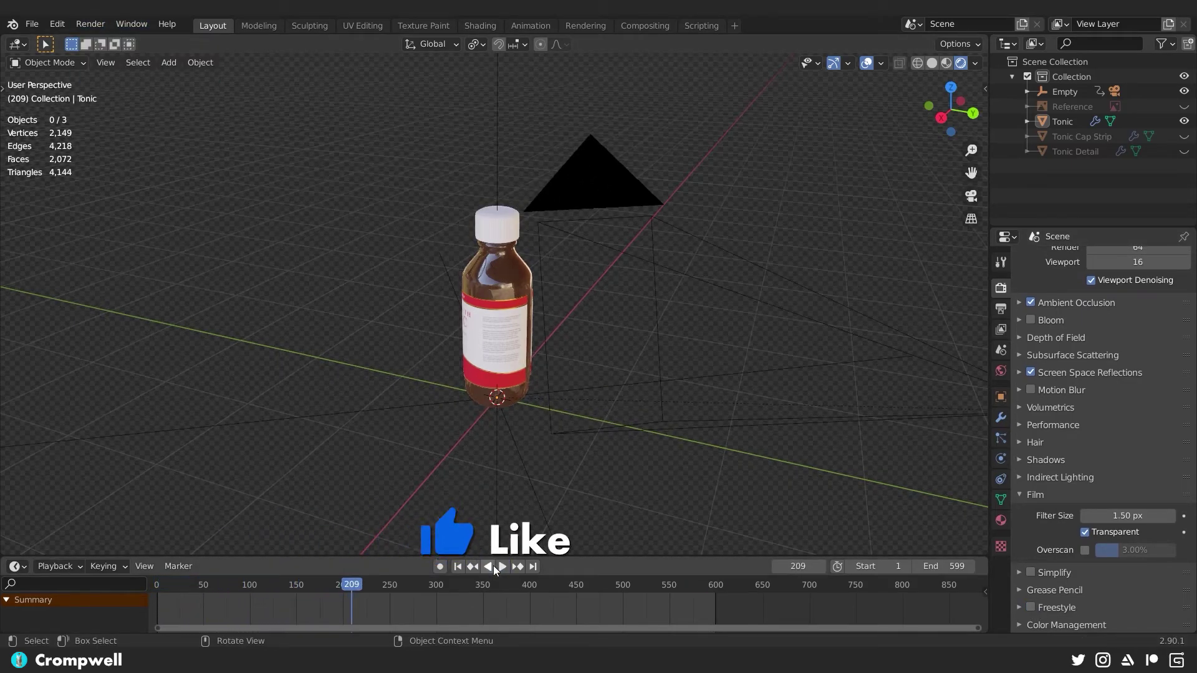
{"action": "left_click", "coordinate": [494, 569]}
{"action": "scroll", "coordinate": [562, 463], "scroll_direction": "up", "scroll_amount": 6}
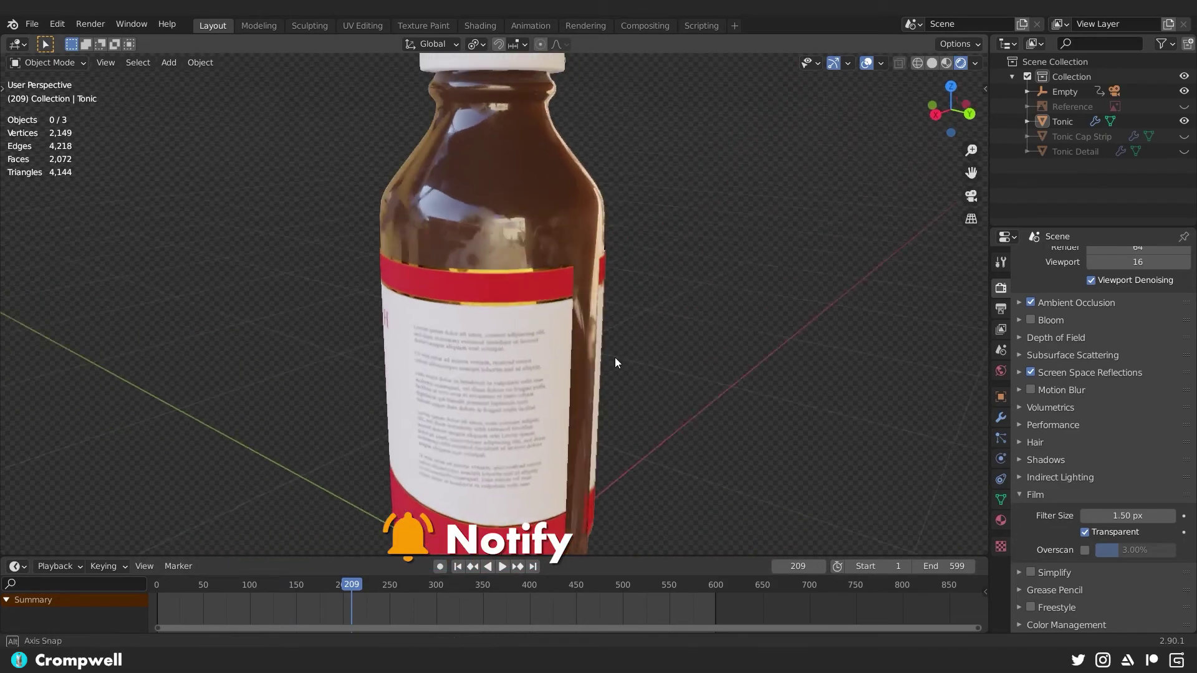
{"action": "scroll", "coordinate": [563, 351], "scroll_direction": "up", "scroll_amount": 4}
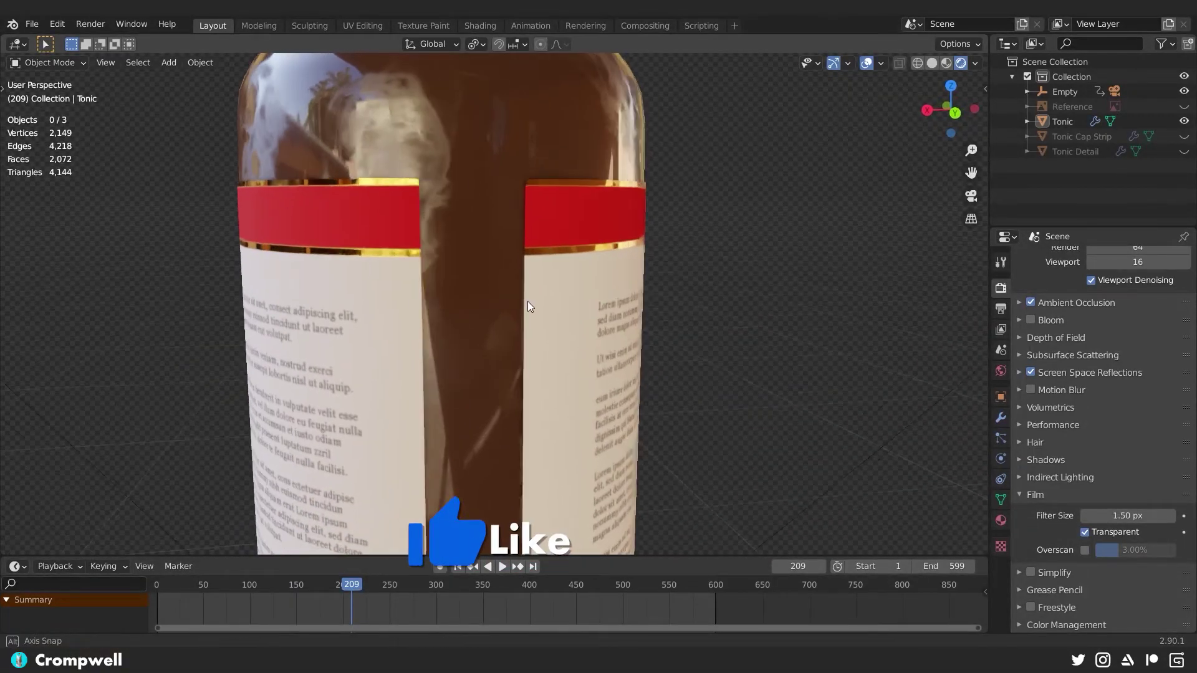
{"action": "key", "text": "KP_0"}
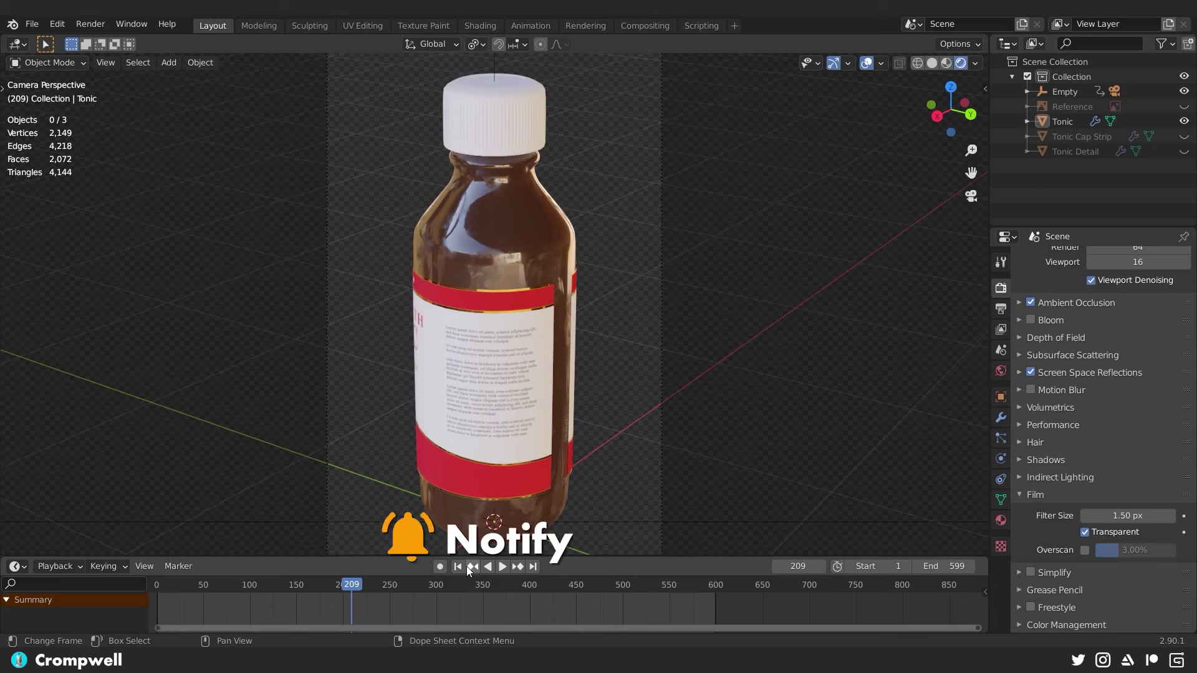
{"action": "left_click", "coordinate": [457, 566]}
{"action": "left_click", "coordinate": [98, 25]}
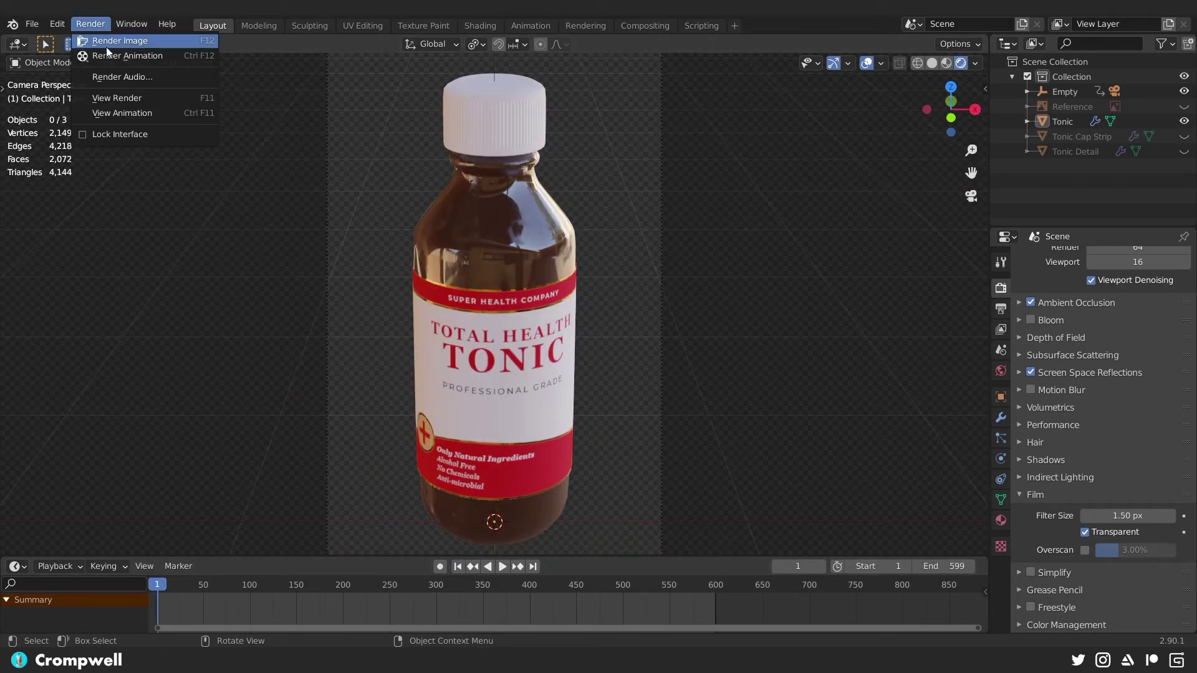
{"action": "left_click", "coordinate": [98, 41]}
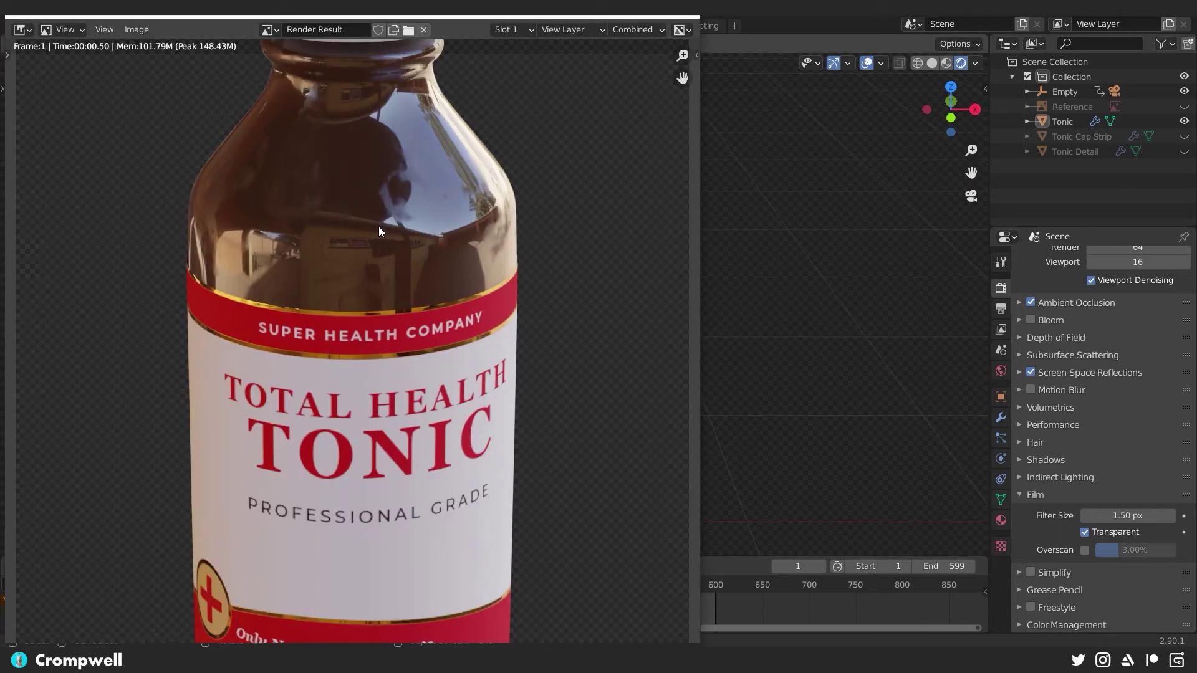
{"action": "scroll", "coordinate": [379, 226], "scroll_direction": "down", "scroll_amount": 2}
{"action": "scroll", "coordinate": [353, 255], "scroll_direction": "up", "scroll_amount": 2}
{"action": "scroll", "coordinate": [350, 227], "scroll_direction": "down", "scroll_amount": 2}
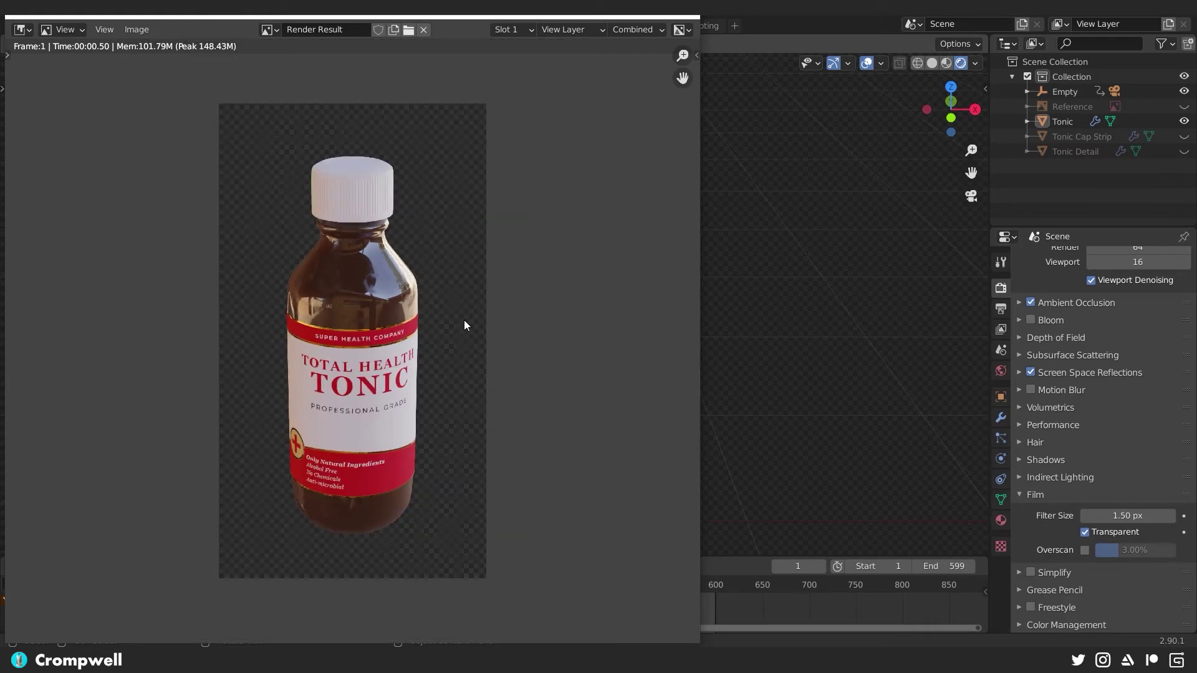
Add an area light, raise it along Z and enlarge it to 3.216
{"action": "left_click", "coordinate": [855, 373]}
{"action": "key", "text": "shift+a"}
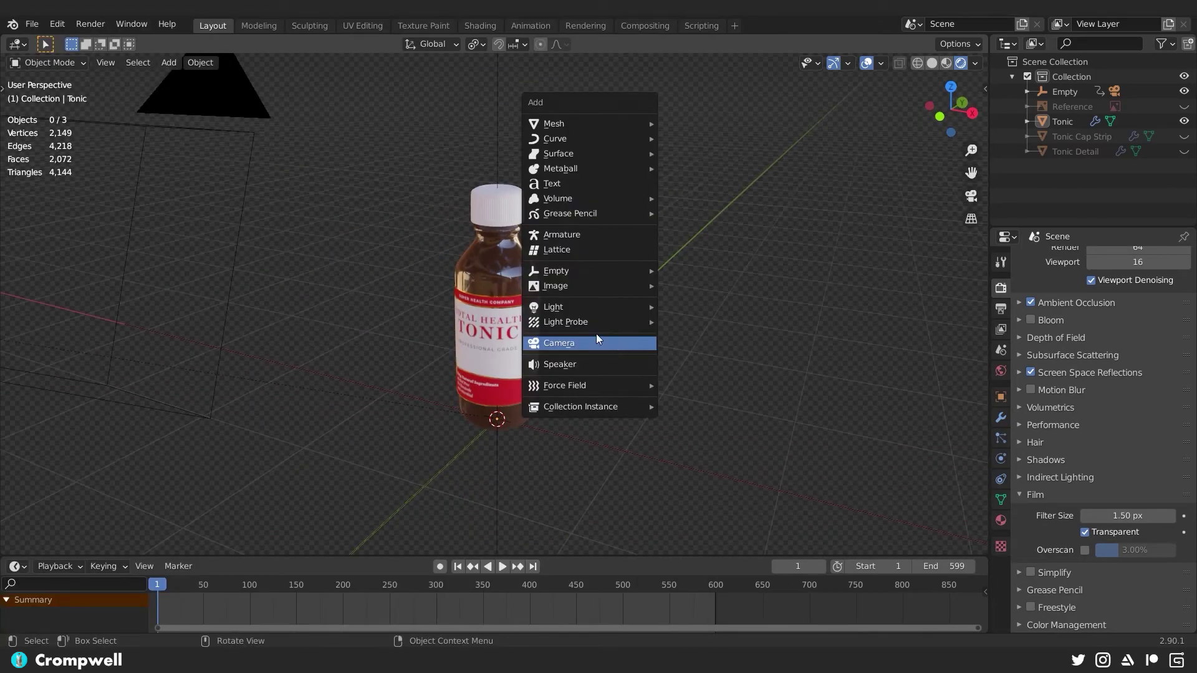
{"action": "mouse_move", "coordinate": [558, 307]}
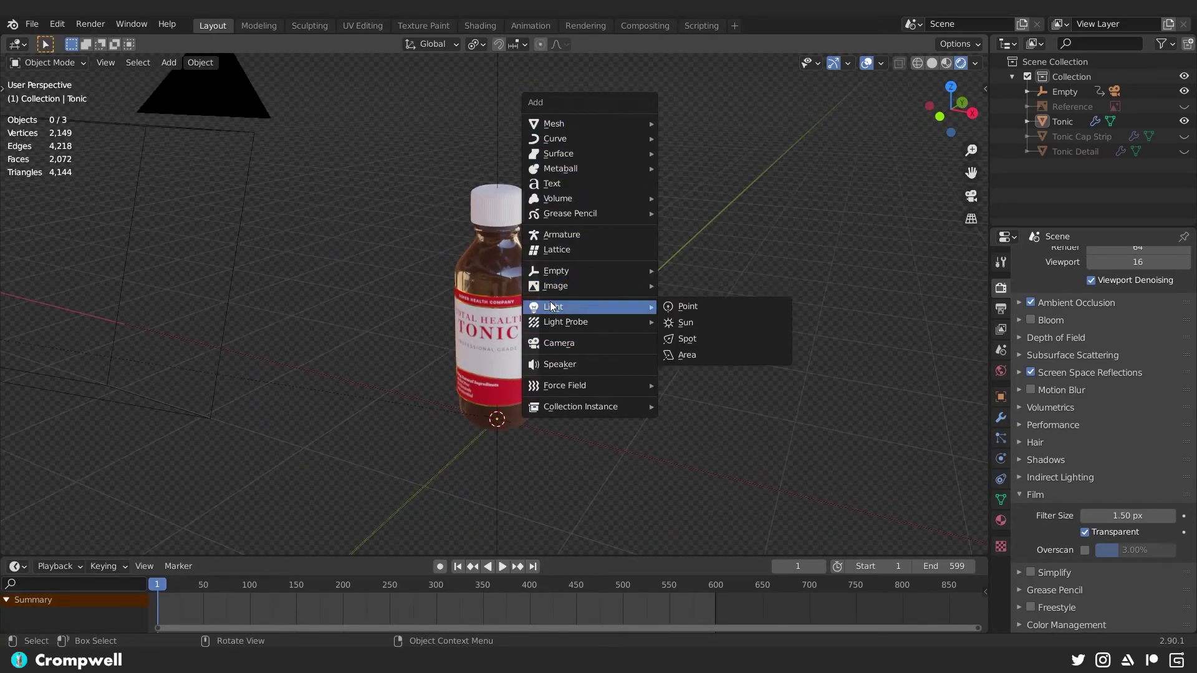
{"action": "left_click", "coordinate": [697, 355]}
{"action": "key", "text": "g"}
{"action": "key", "text": "z"}
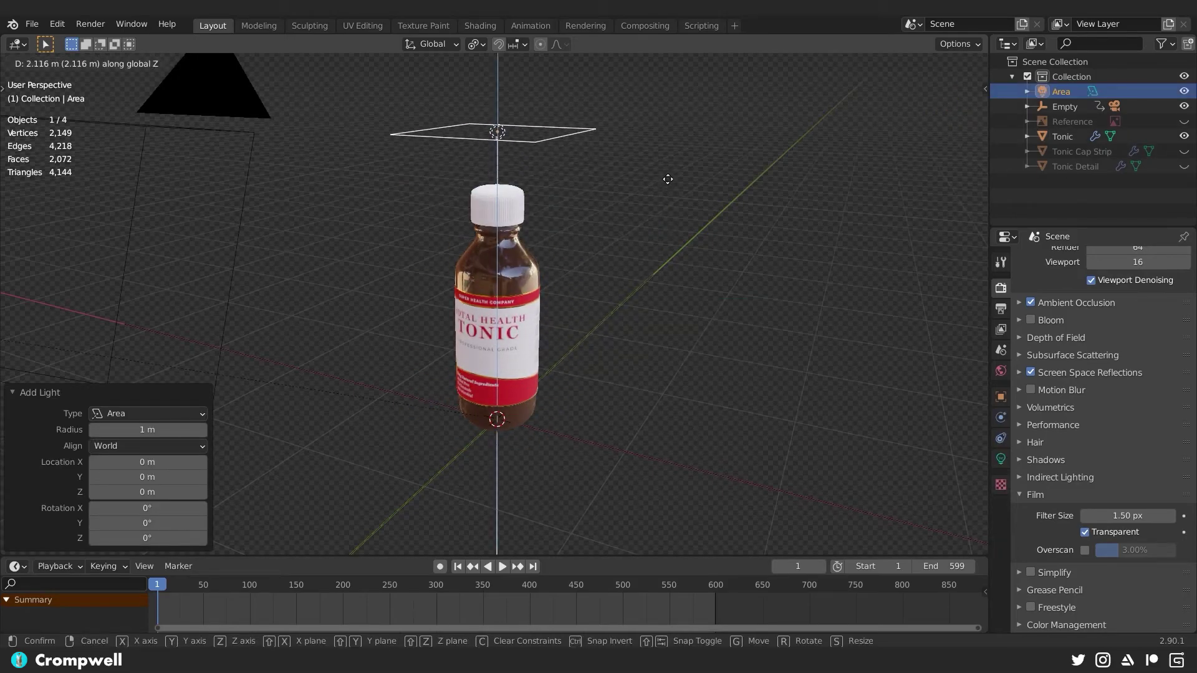
{"action": "left_click", "coordinate": [674, 125]}
{"action": "key", "text": "s"}
{"action": "left_click", "coordinate": [788, 152]}
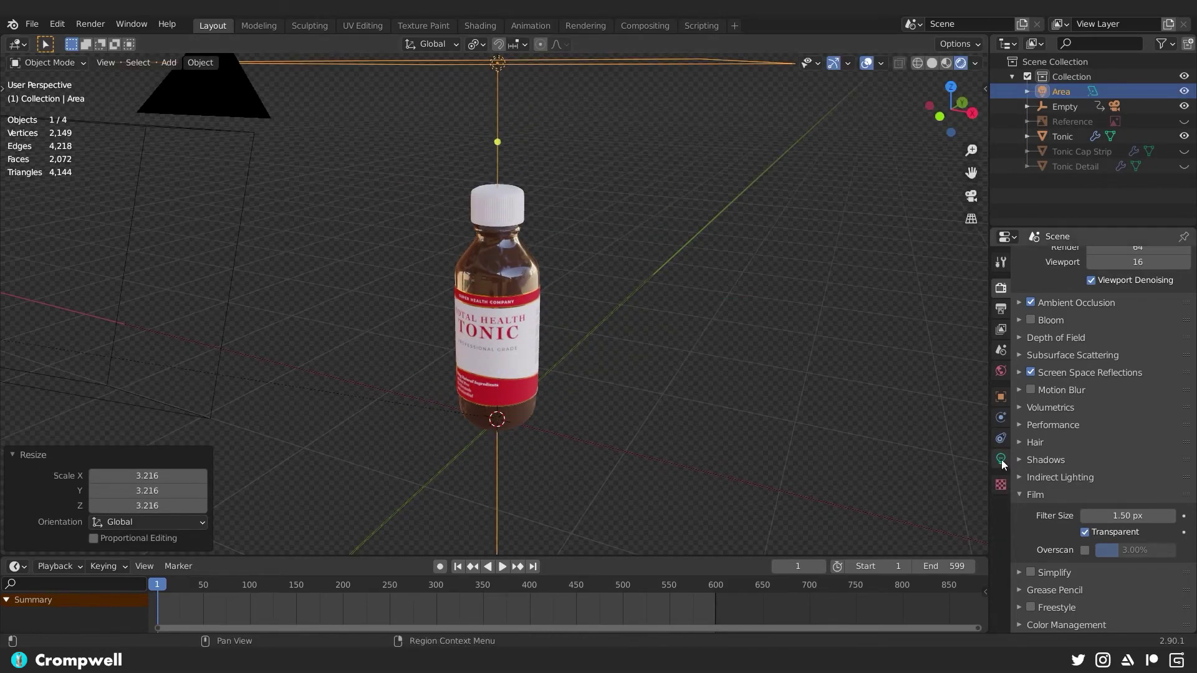
Set the area light's power to 100 W, then to 500 W
{"action": "left_click", "coordinate": [1001, 459]}
{"action": "double_click", "coordinate": [1085, 354]}
{"action": "type", "text": "100"}
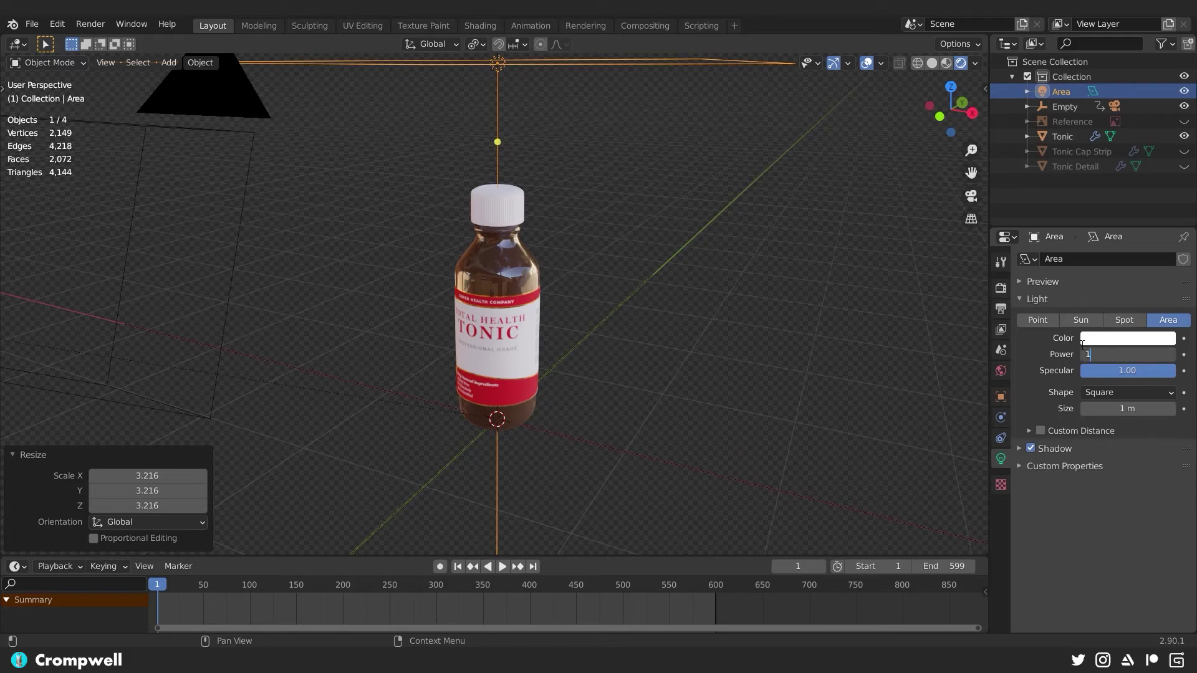
{"action": "key", "text": "Return"}
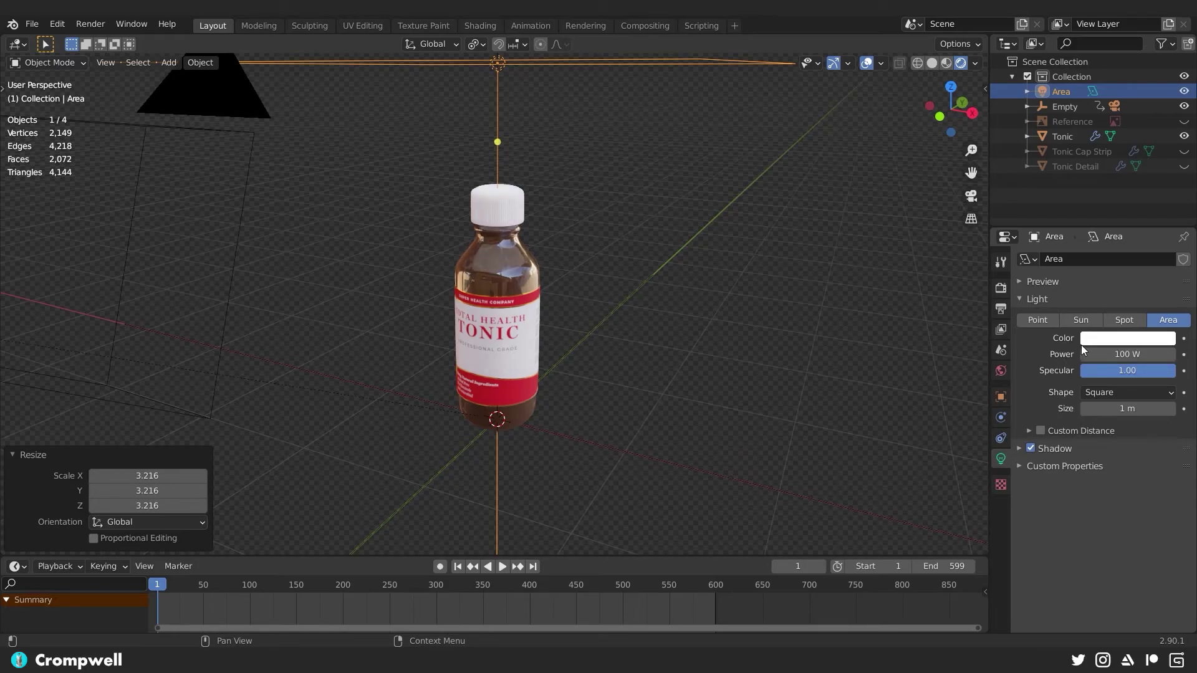
{"action": "double_click", "coordinate": [1130, 352]}
{"action": "type", "text": "500"}
{"action": "key", "text": "Return"}
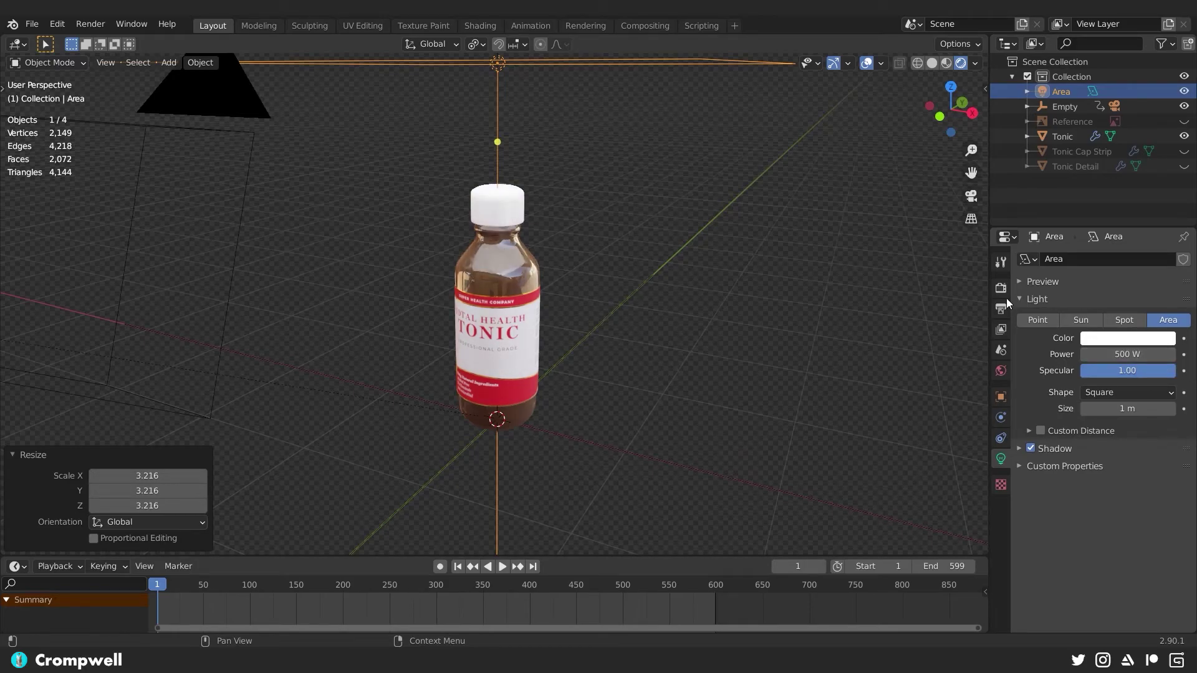
Reposition the light higher and along Y, checking its placement through the camera
{"action": "middle_click_drag", "start_coordinate": [629, 159], "coordinate": [737, 180]}
{"action": "scroll", "coordinate": [737, 180], "scroll_direction": "down", "scroll_amount": 4}
{"action": "key", "text": "g"}
{"action": "key", "text": "z"}
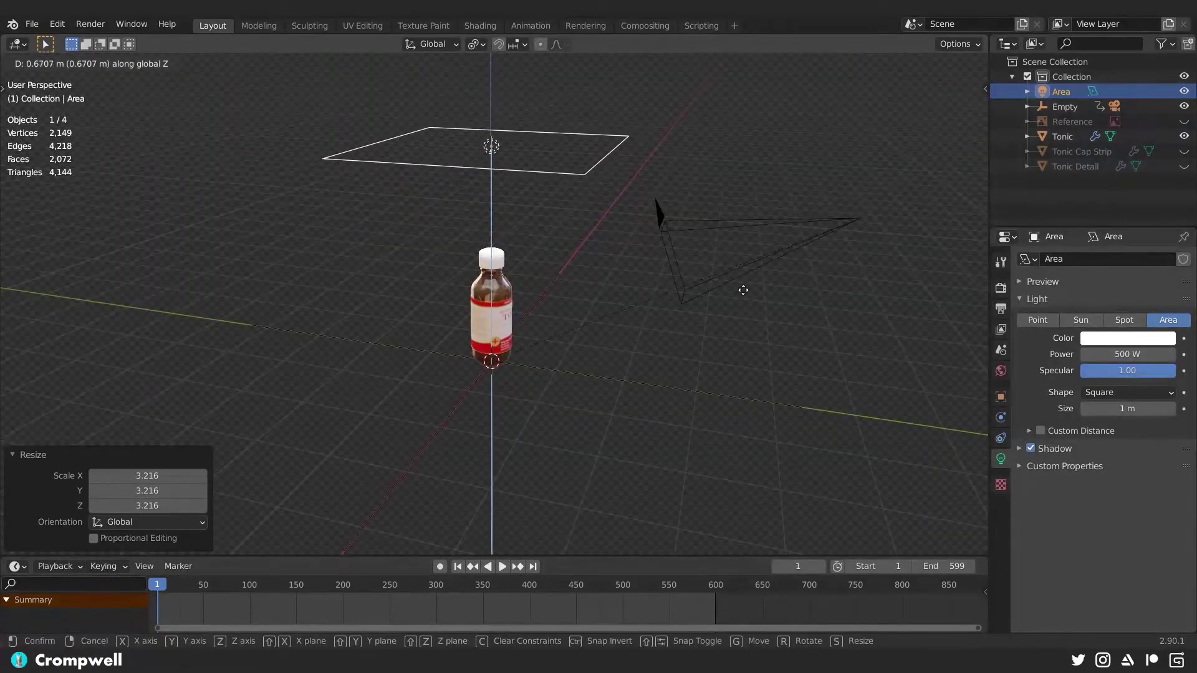
{"action": "left_click", "coordinate": [743, 288]}
{"action": "key", "text": "g"}
{"action": "key", "text": "y"}
{"action": "left_click", "coordinate": [769, 286]}
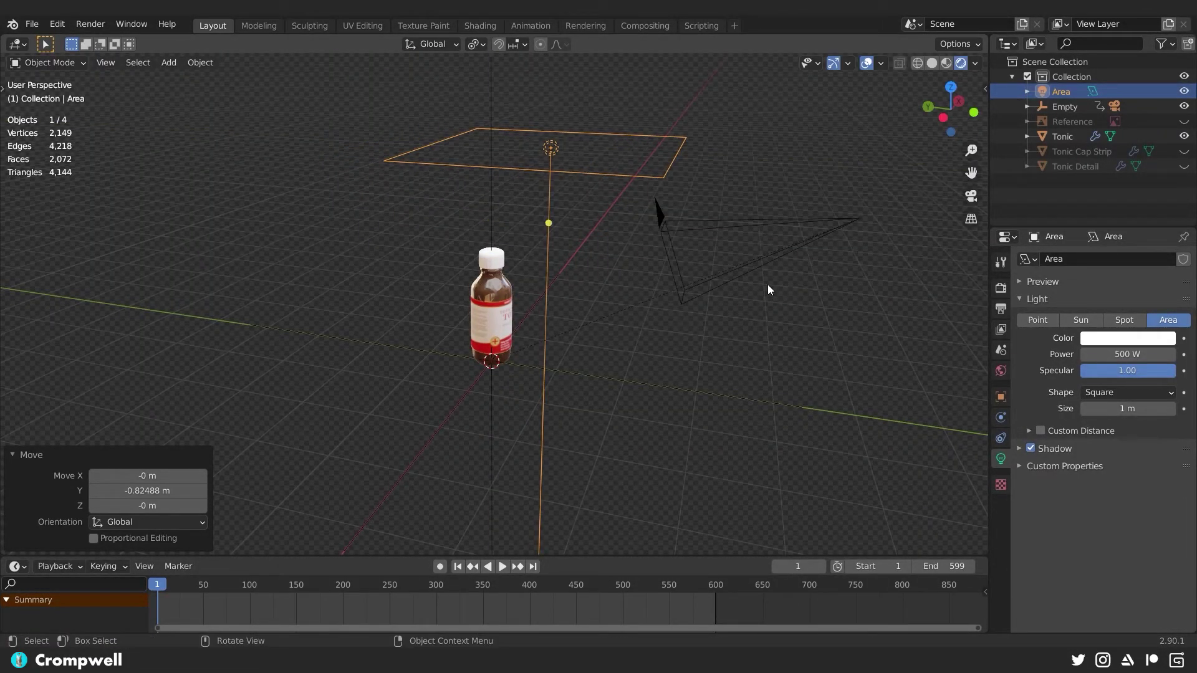
{"action": "key", "text": "KP_0"}
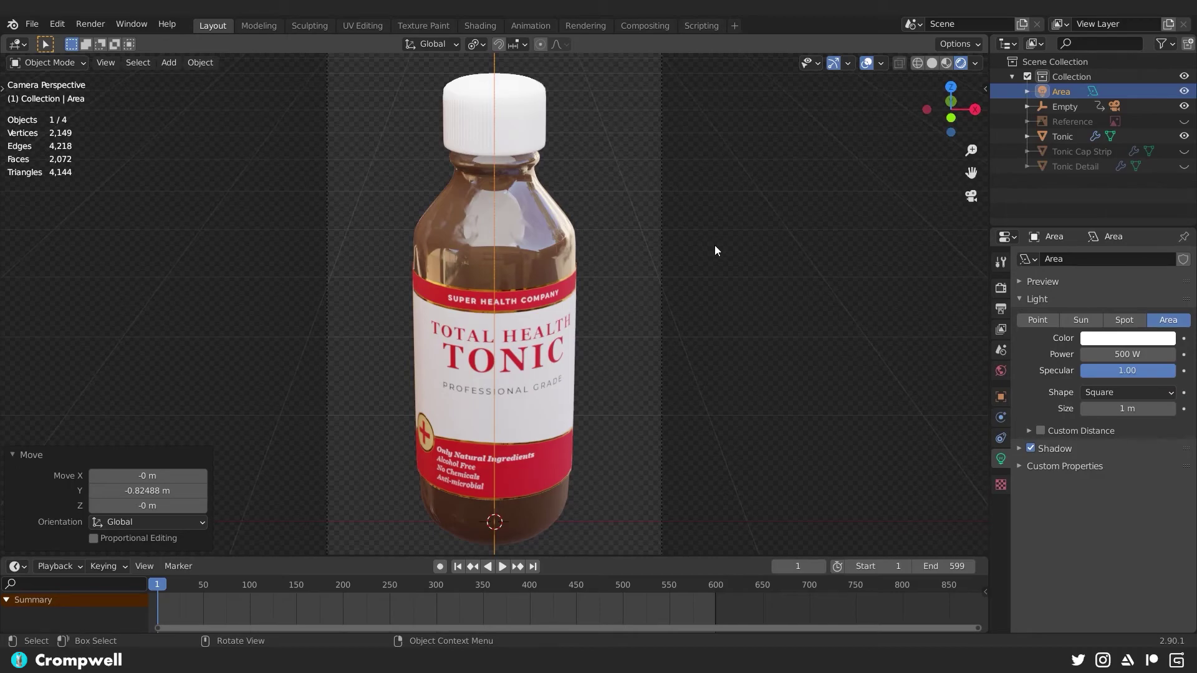
{"action": "key", "text": "g"}
{"action": "key", "text": "y"}
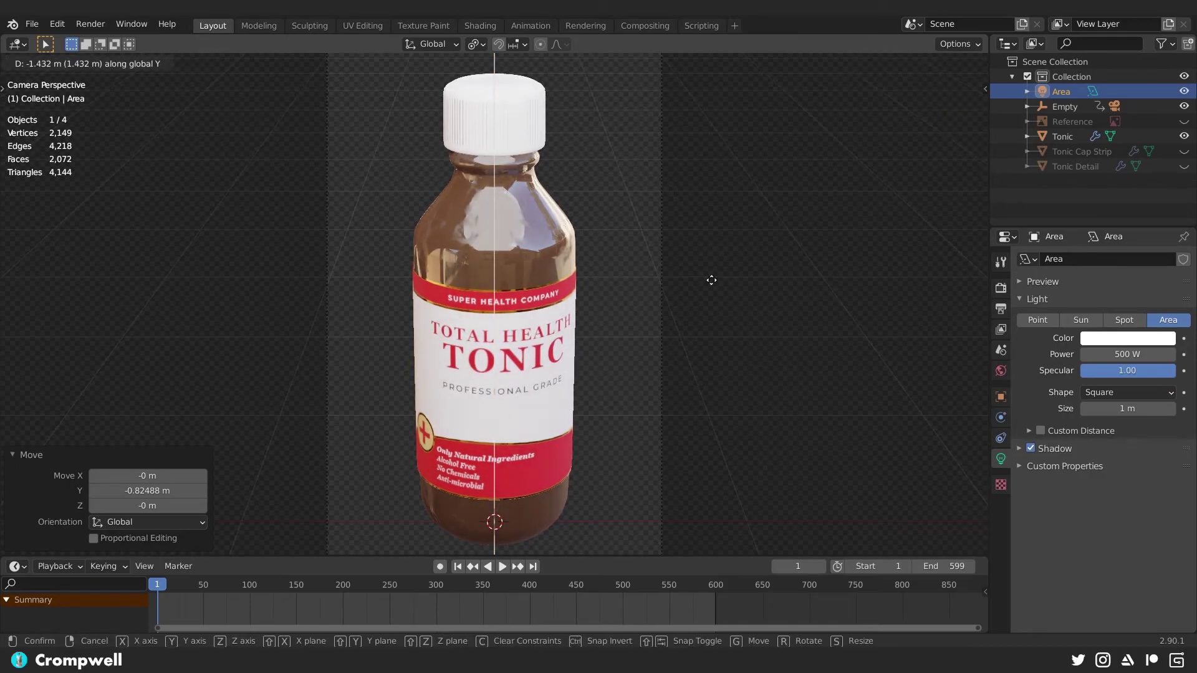
{"action": "key", "text": "Escape"}
{"action": "scroll", "coordinate": [612, 265], "scroll_direction": "down", "scroll_amount": 3}
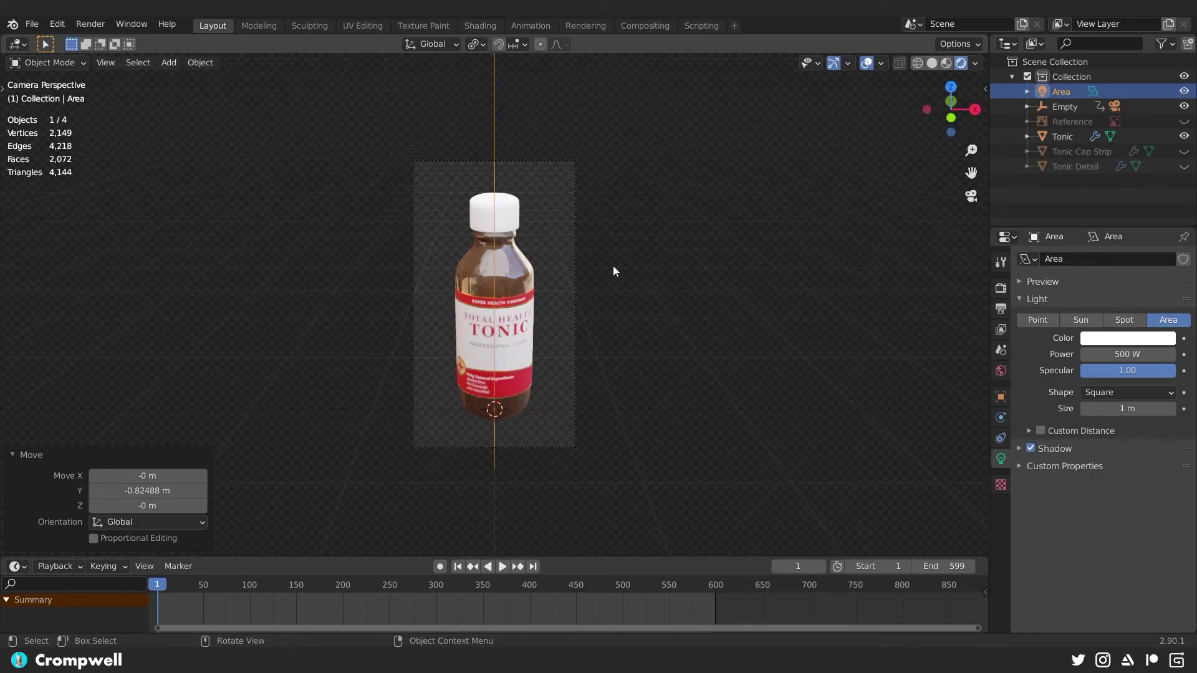
{"action": "middle_click_drag", "start_coordinate": [613, 265], "coordinate": [675, 287]}
Rotate the light -90° on X to stand upright, slide it beside the bottle and scale to 1.176
{"action": "key", "text": "r"}
{"action": "key", "text": "x"}
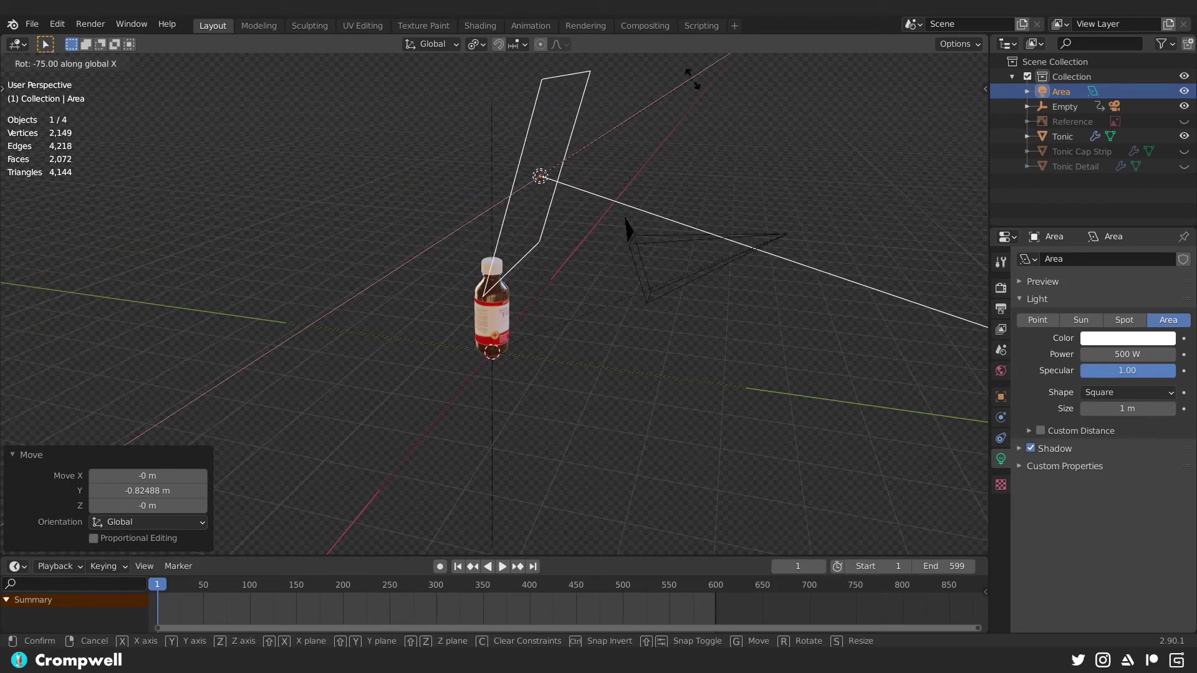
{"action": "left_click", "coordinate": [648, 98]}
{"action": "key", "text": "g"}
{"action": "key", "text": "y"}
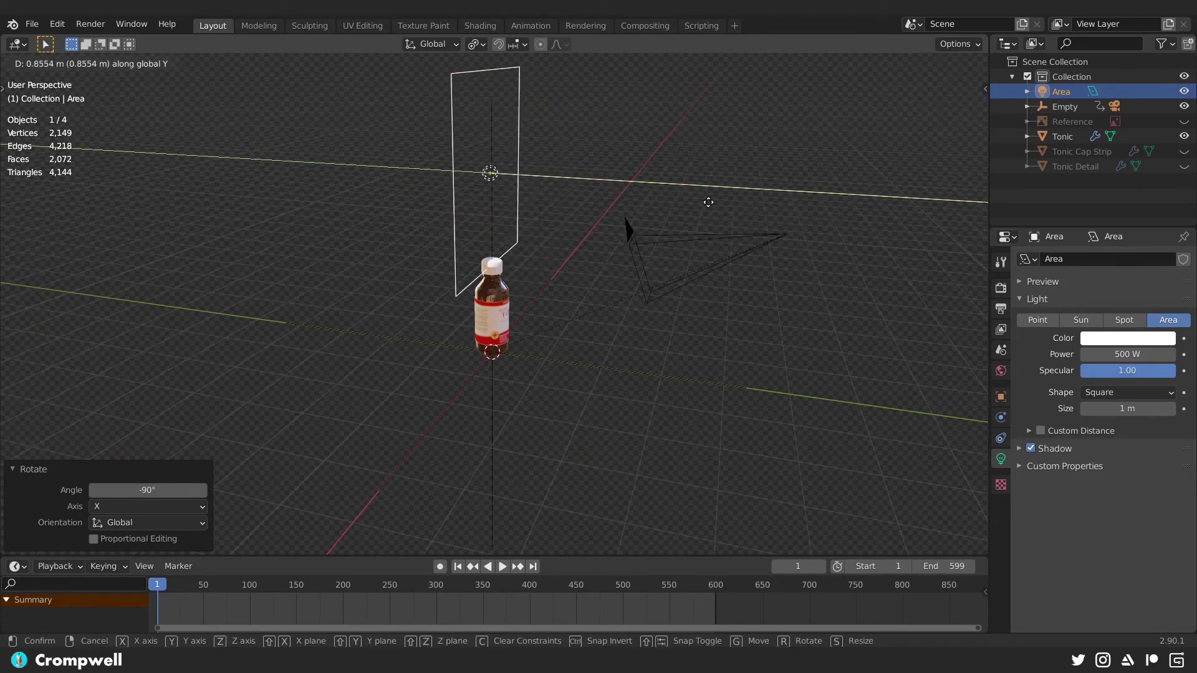
{"action": "left_click", "coordinate": [639, 178]}
{"action": "key", "text": "g"}
{"action": "key", "text": "y"}
{"action": "left_click", "coordinate": [633, 243]}
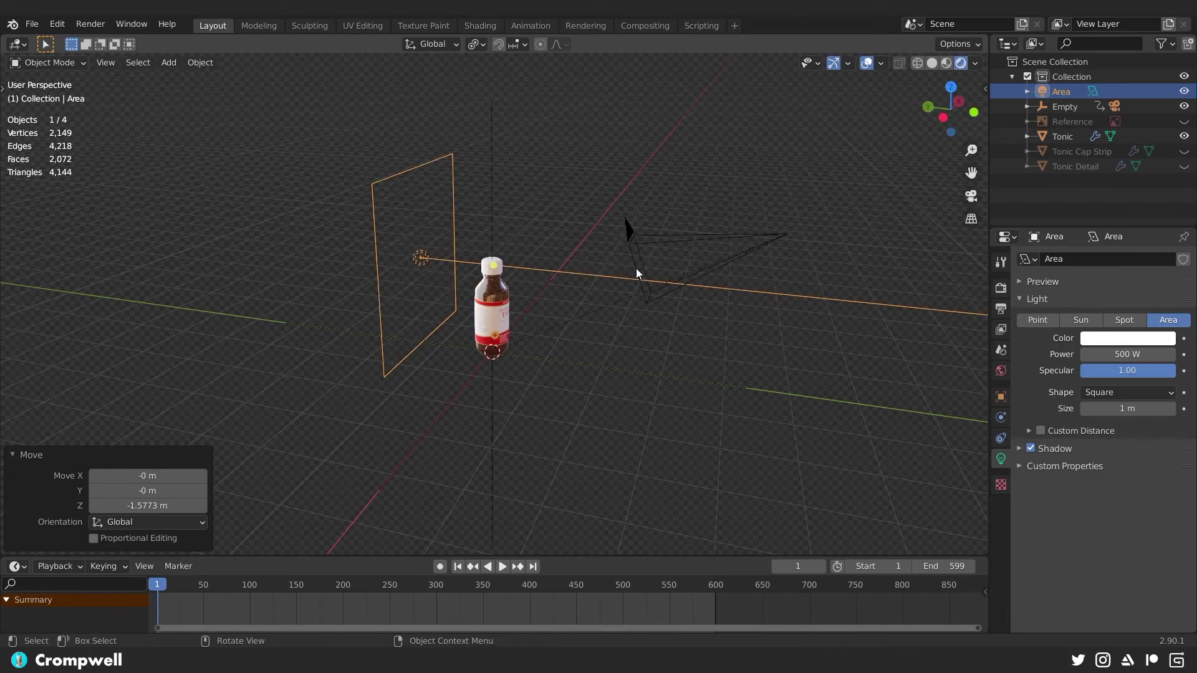
{"action": "key", "text": "g"}
{"action": "key", "text": "y"}
{"action": "key", "text": "s"}
{"action": "left_click", "coordinate": [640, 254]}
Set the area light's power to 2000 W and view through the camera
{"action": "left_click", "coordinate": [1081, 354]}
{"action": "type", "text": "20"}
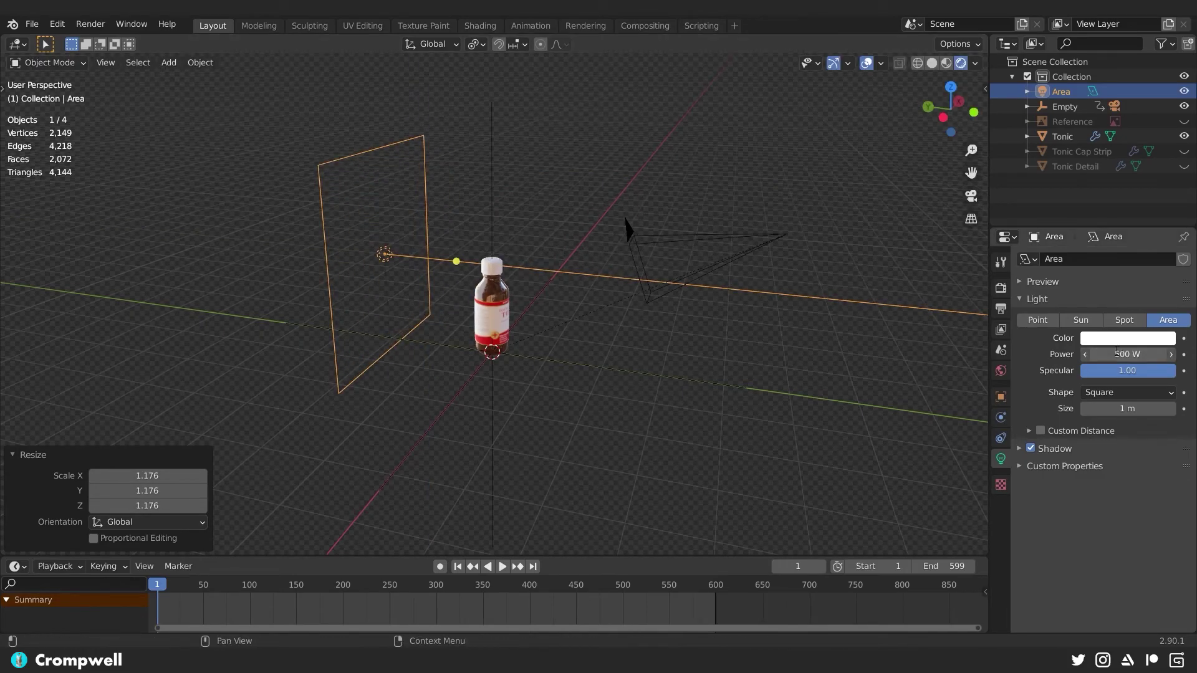
{"action": "type", "text": "00"}
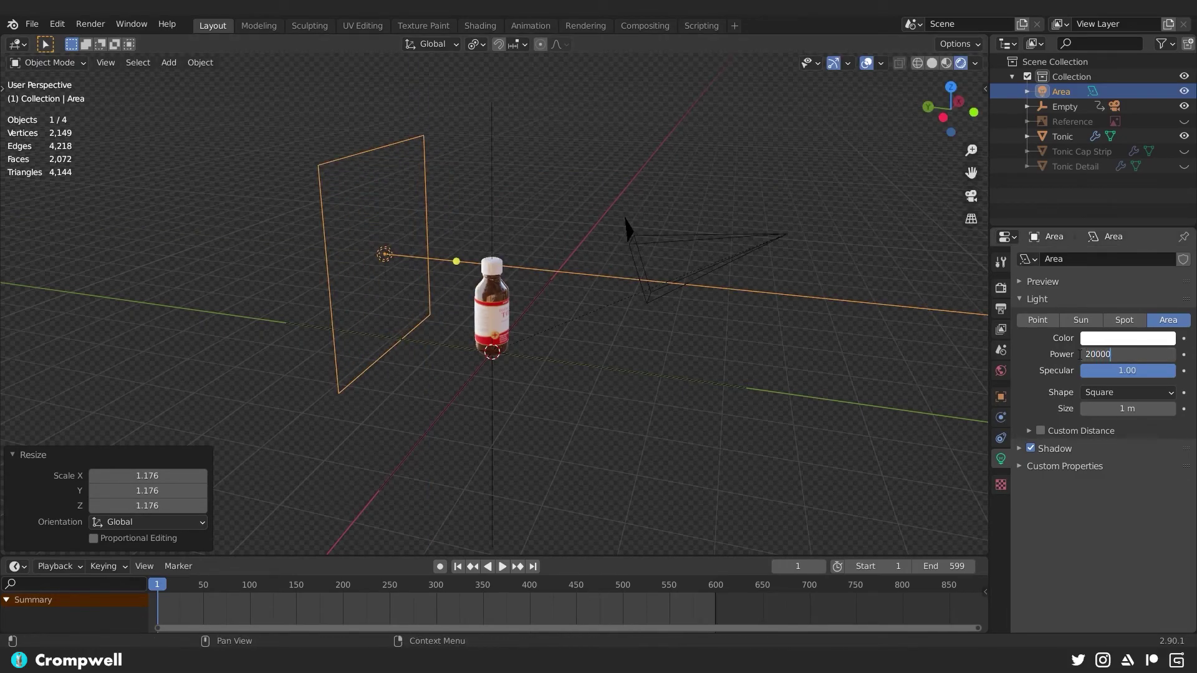
{"action": "key", "text": "Return"}
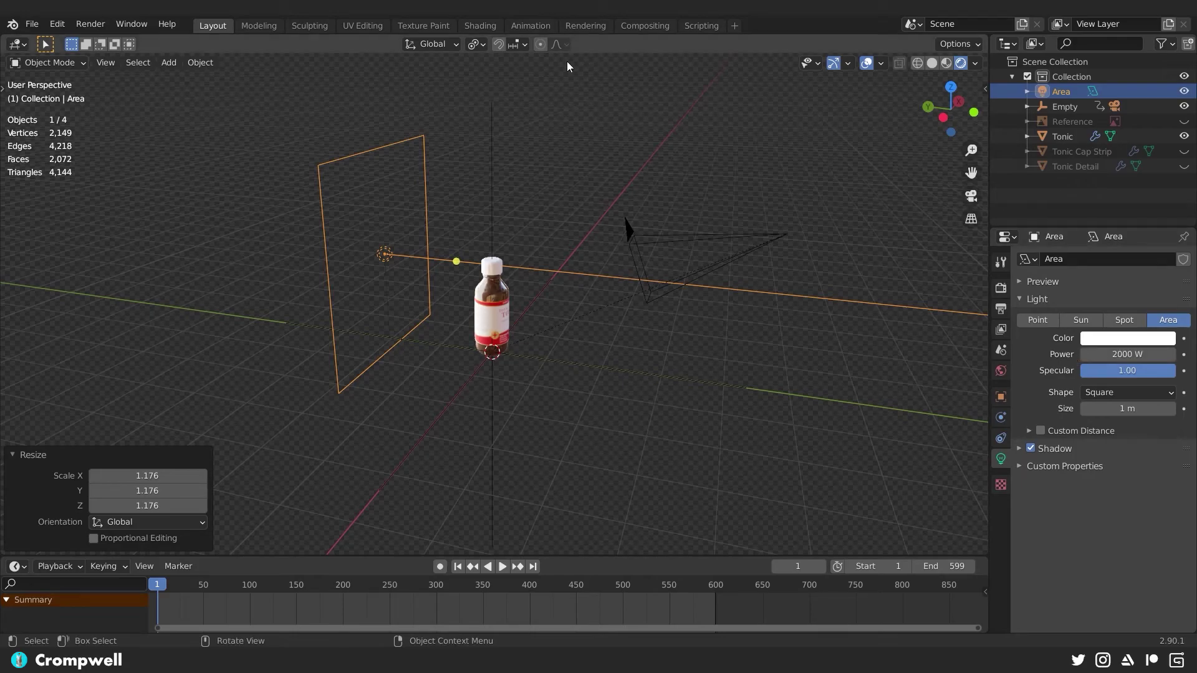
{"action": "key", "text": "KP_0"}
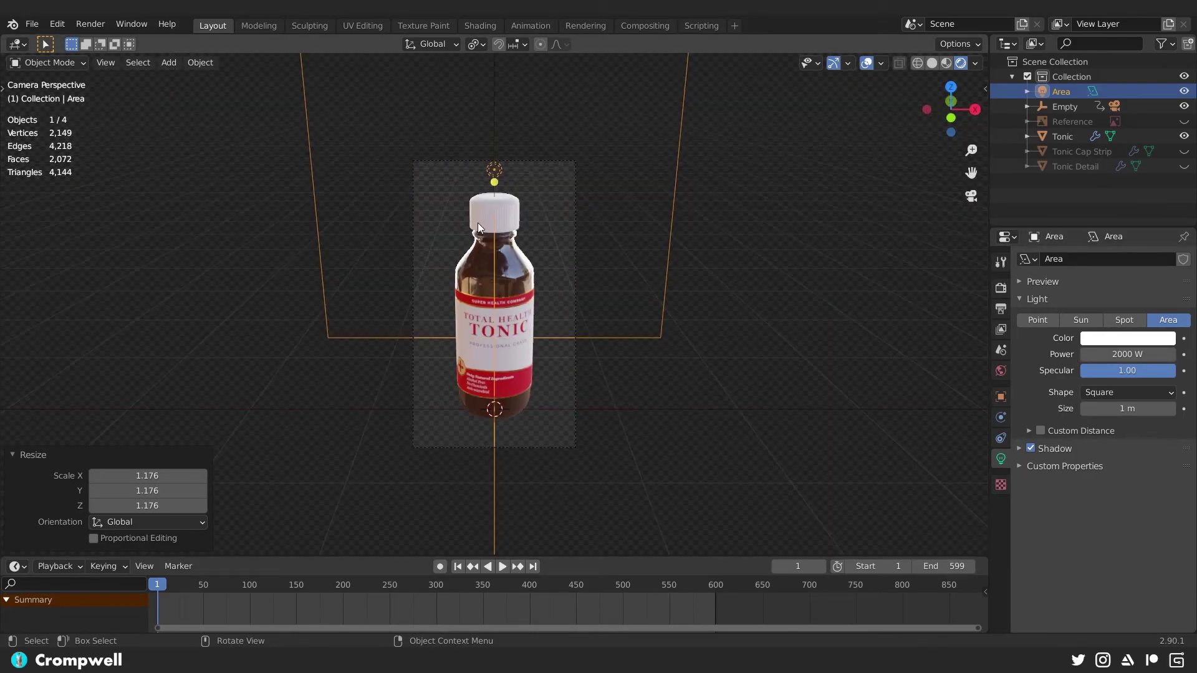
Check Bloom in Eevee render settings and drag Threshold 3.574, Knee 0.339, Radius 3.855, Intensity 0.041
{"action": "left_click", "coordinate": [1001, 288]}
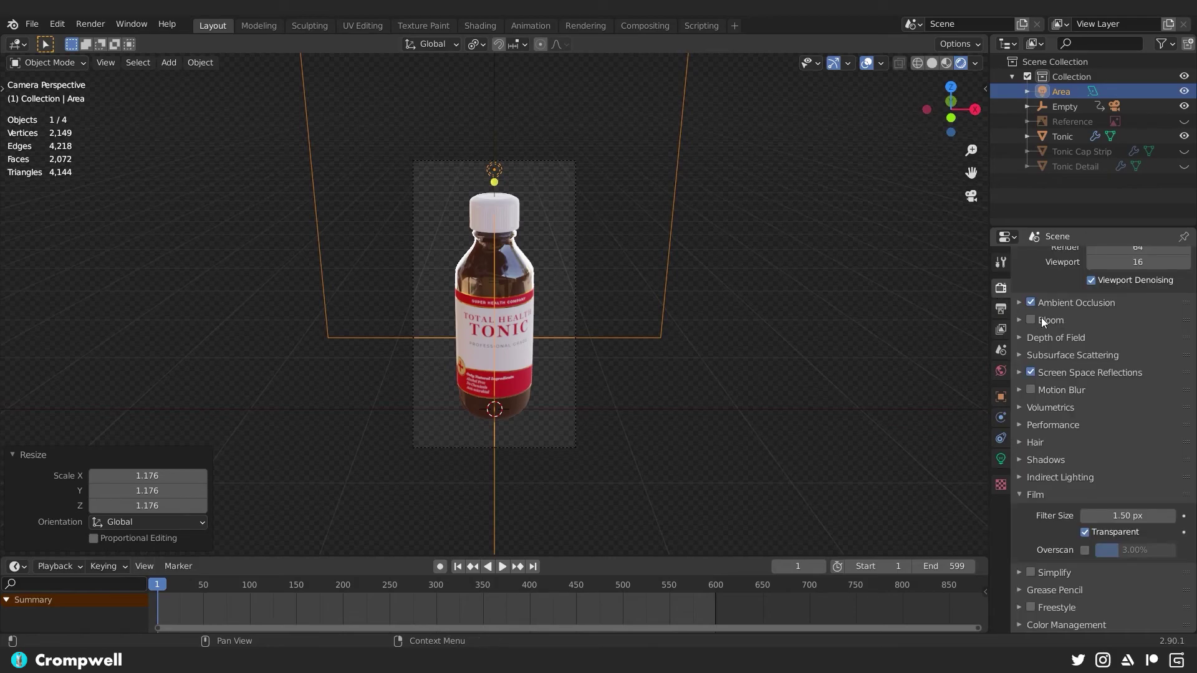
{"action": "left_click", "coordinate": [1031, 320]}
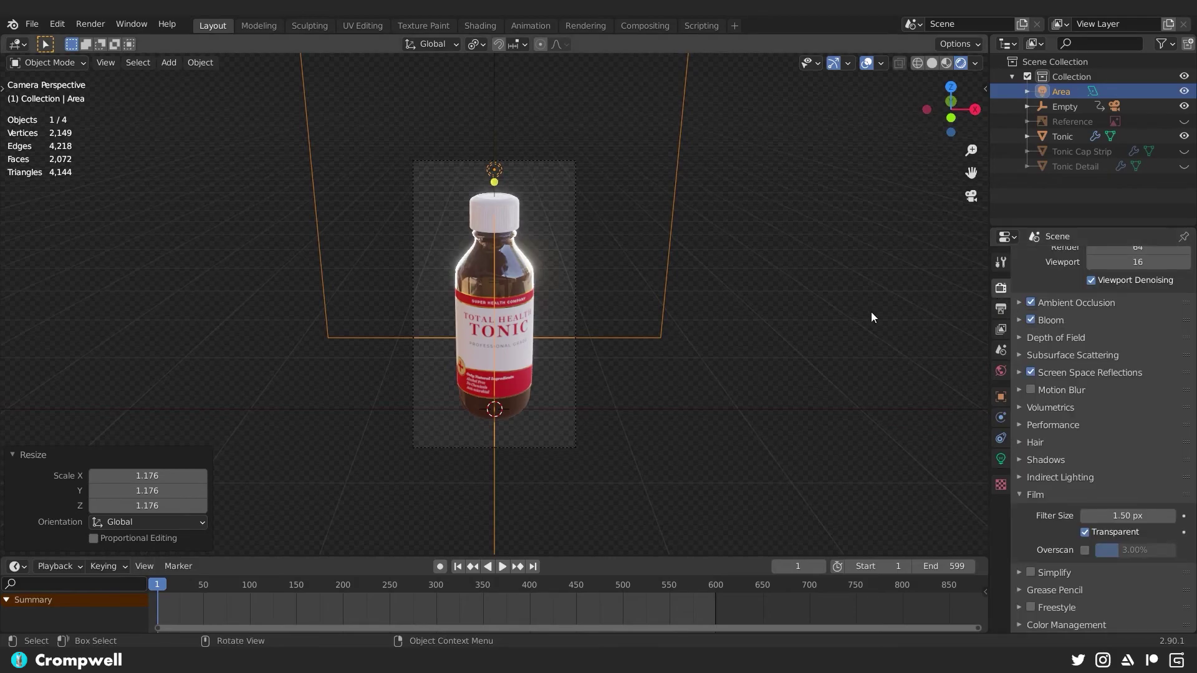
{"action": "left_click", "coordinate": [1019, 320]}
{"action": "left_click_drag", "start_coordinate": [1124, 403], "coordinate": [1111, 402]}
{"action": "mouse_move", "coordinate": [1122, 357]}
{"action": "left_mouse_down"}
{"action": "mouse_move", "coordinate": [1112, 358]}
{"action": "mouse_move", "coordinate": [1130, 373]}
{"action": "mouse_move", "coordinate": [1112, 374]}
{"action": "mouse_move", "coordinate": [1120, 343]}
{"action": "mouse_move", "coordinate": [1109, 343]}
{"action": "left_mouse_up"}
{"action": "left_click_drag", "start_coordinate": [1109, 403], "coordinate": [1118, 403]}
{"action": "left_click_drag", "start_coordinate": [1110, 344], "coordinate": [1113, 342]}
{"action": "scroll", "coordinate": [426, 242], "scroll_direction": "down", "scroll_amount": 4}
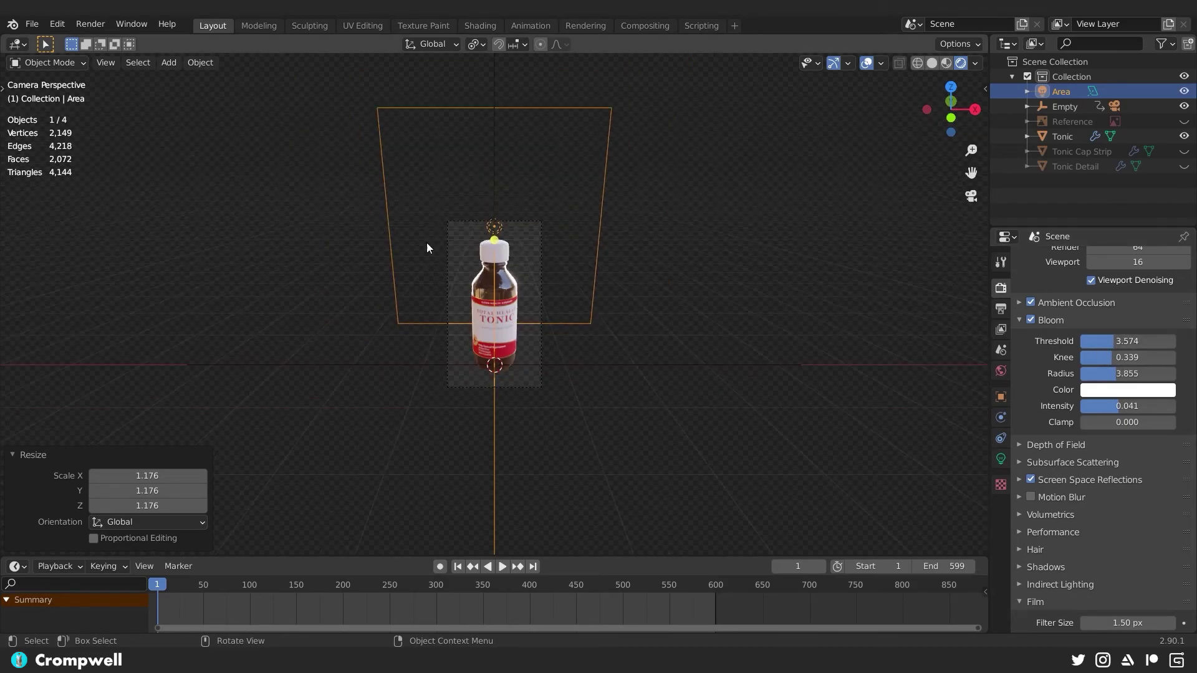
{"action": "middle_click_drag", "start_coordinate": [427, 242], "coordinate": [483, 397]}
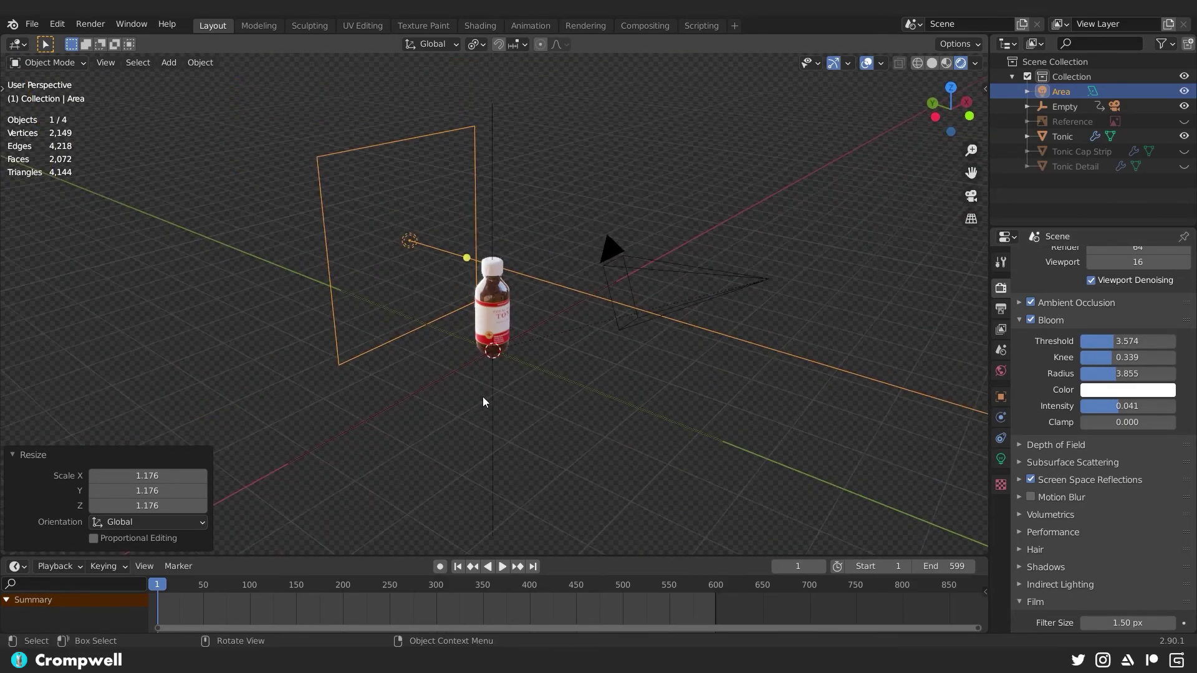
Parent the selected area light to the rotating Empty as Object
{"action": "left_click", "coordinate": [492, 450], "text": "shift"}
{"action": "key", "text": "ctrl+p"}
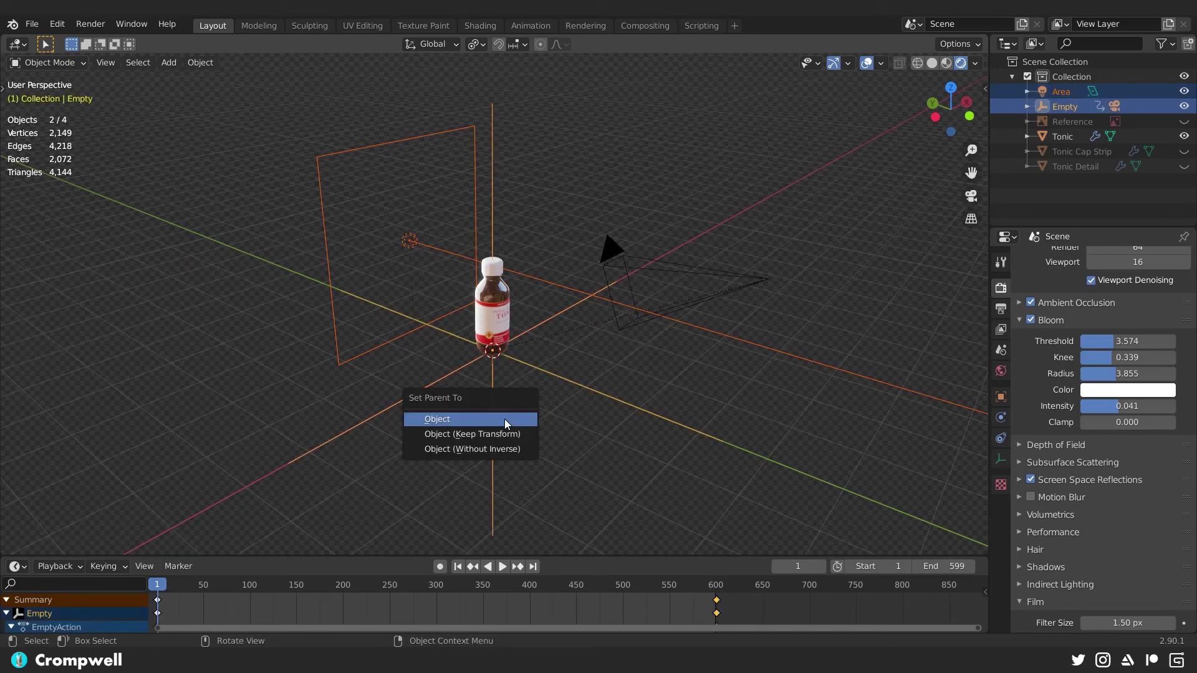
{"action": "left_click", "coordinate": [504, 419]}
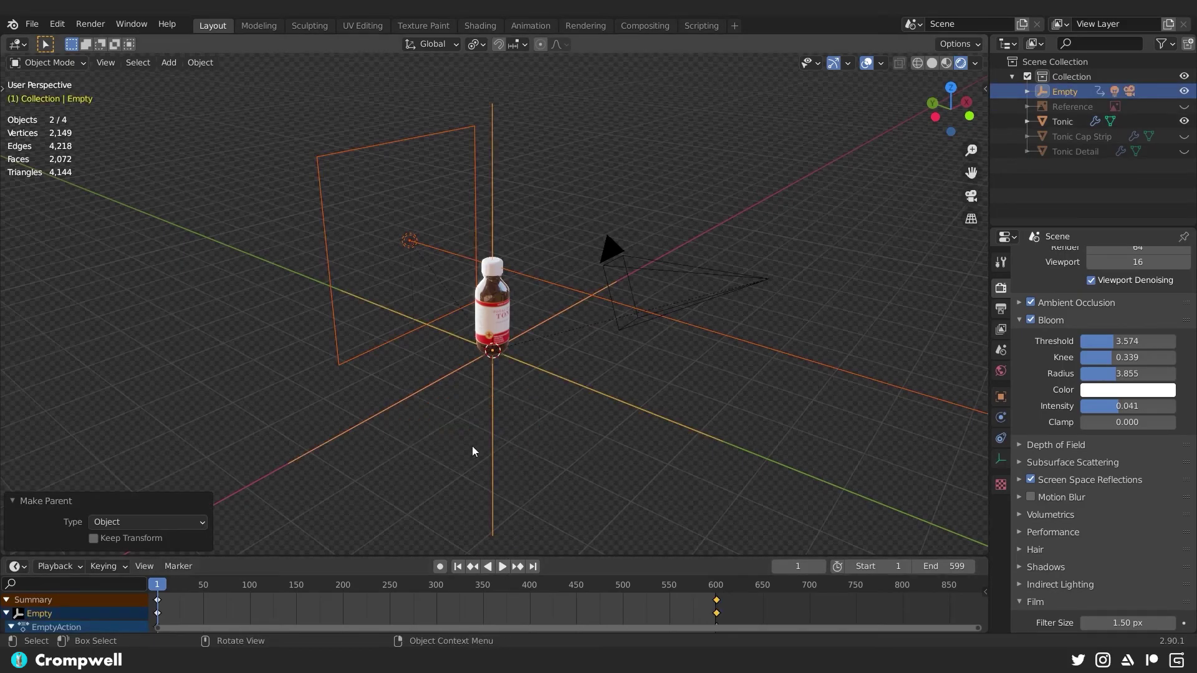
Switch to the camera view, start turntable playback and hide viewport overlays
{"action": "middle_click_drag", "start_coordinate": [473, 447], "coordinate": [411, 414]}
{"action": "key", "text": "KP_0"}
{"action": "scroll", "coordinate": [507, 424], "scroll_direction": "up", "scroll_amount": 5}
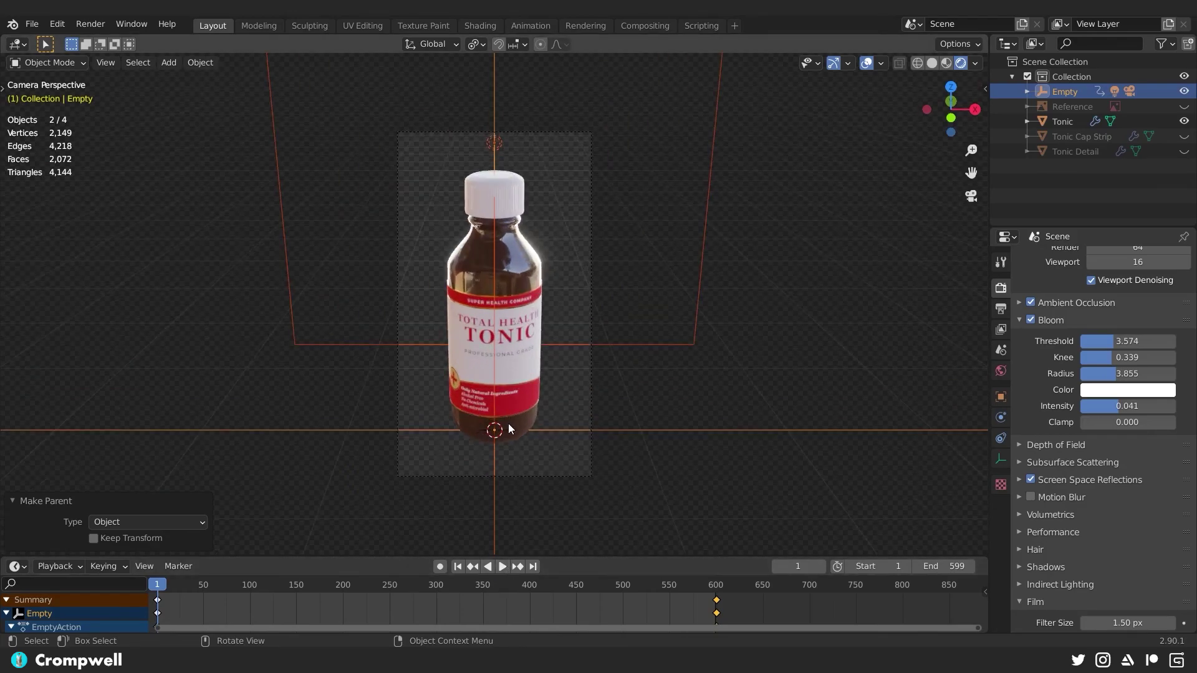
{"action": "left_click", "coordinate": [504, 567]}
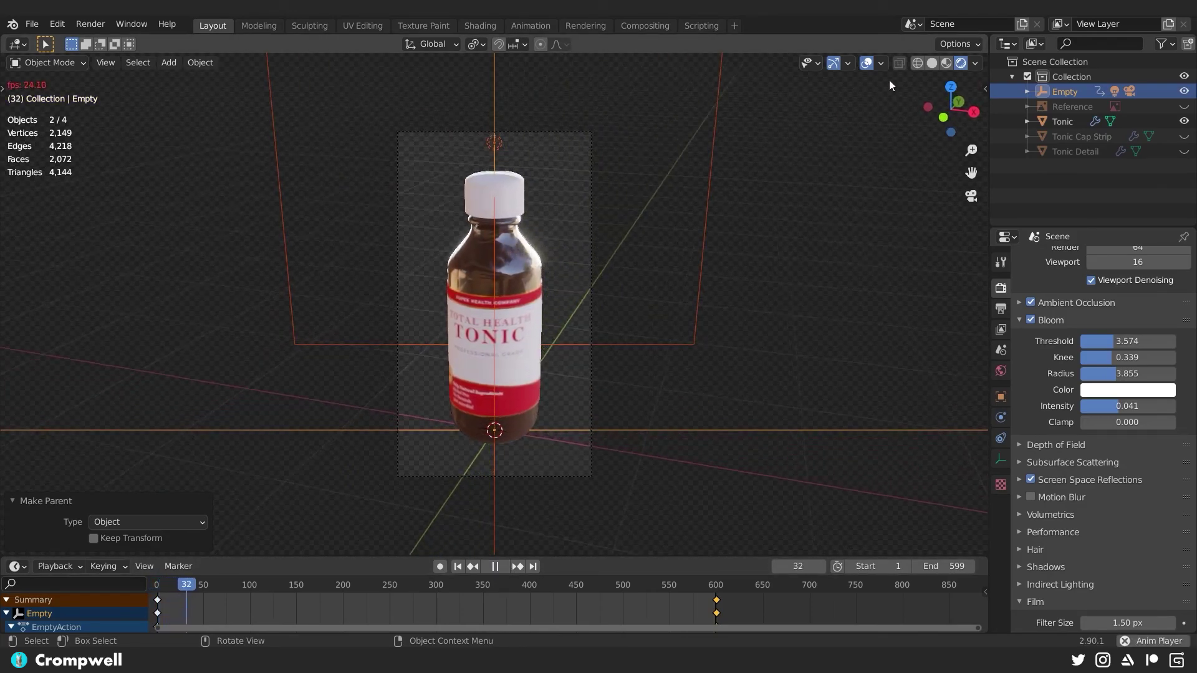
{"action": "left_click", "coordinate": [867, 63]}
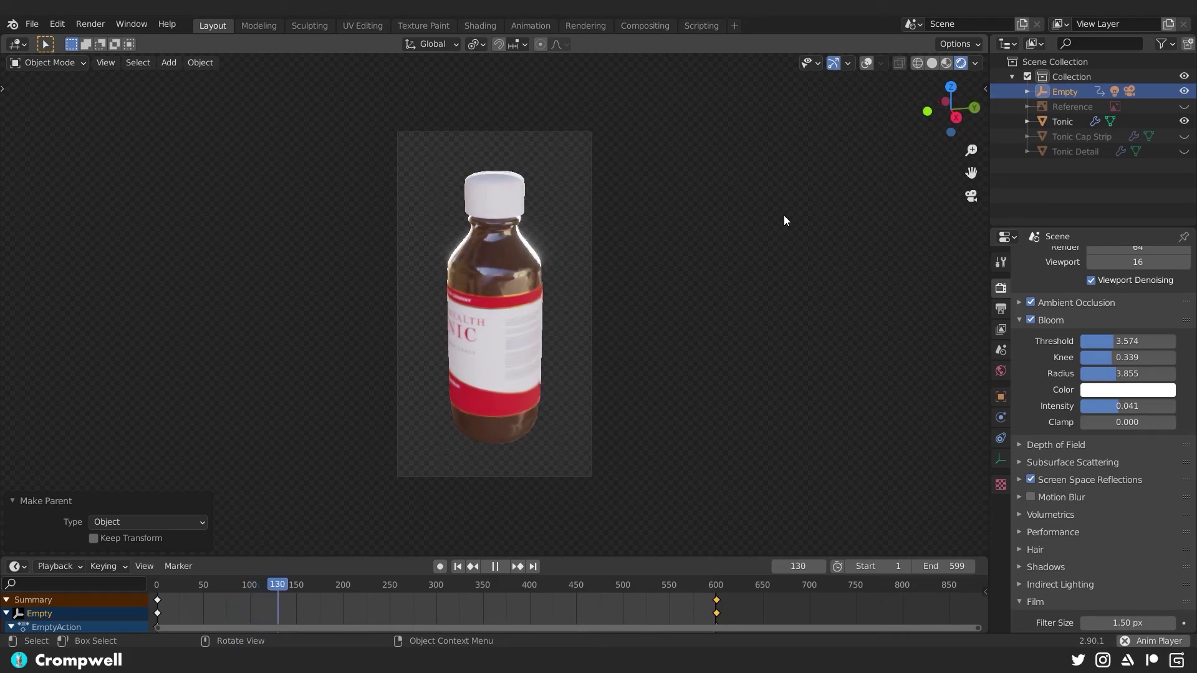
Watch the turntable preview, then stop playback and return to frame 1
{"action": "scroll", "coordinate": [718, 191], "scroll_direction": "up", "scroll_amount": 3}
{"action": "scroll", "coordinate": [615, 191], "scroll_direction": "down", "scroll_amount": 1}
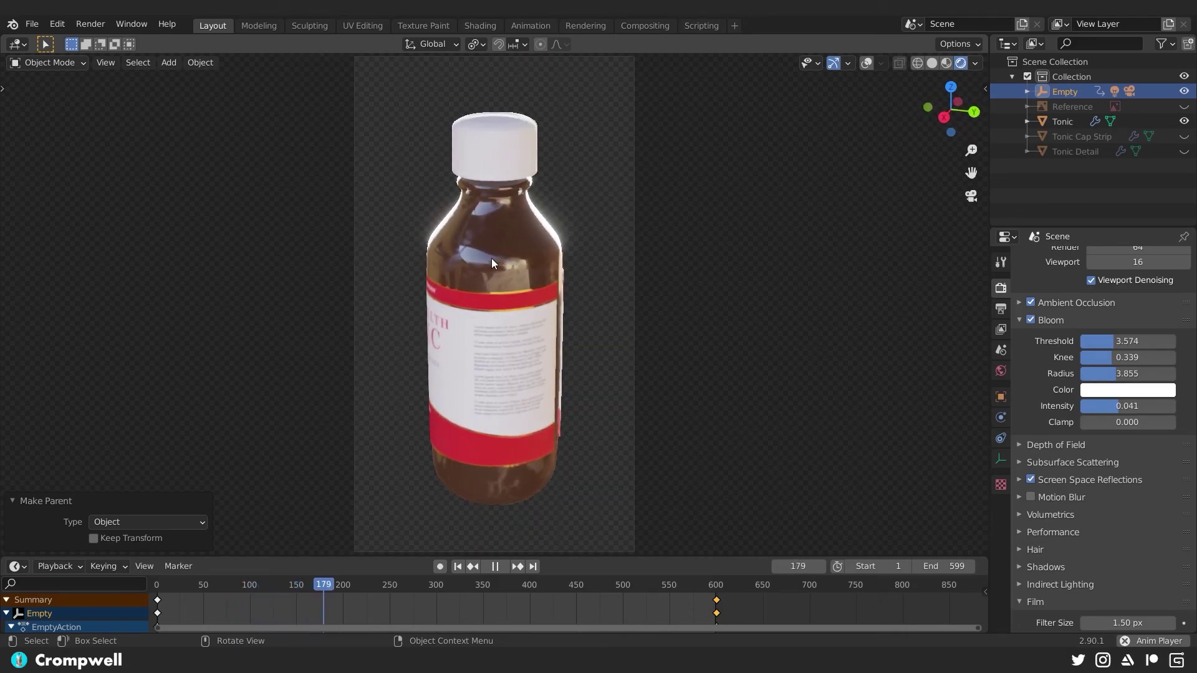
{"action": "scroll", "coordinate": [480, 253], "scroll_direction": "up", "scroll_amount": 1}
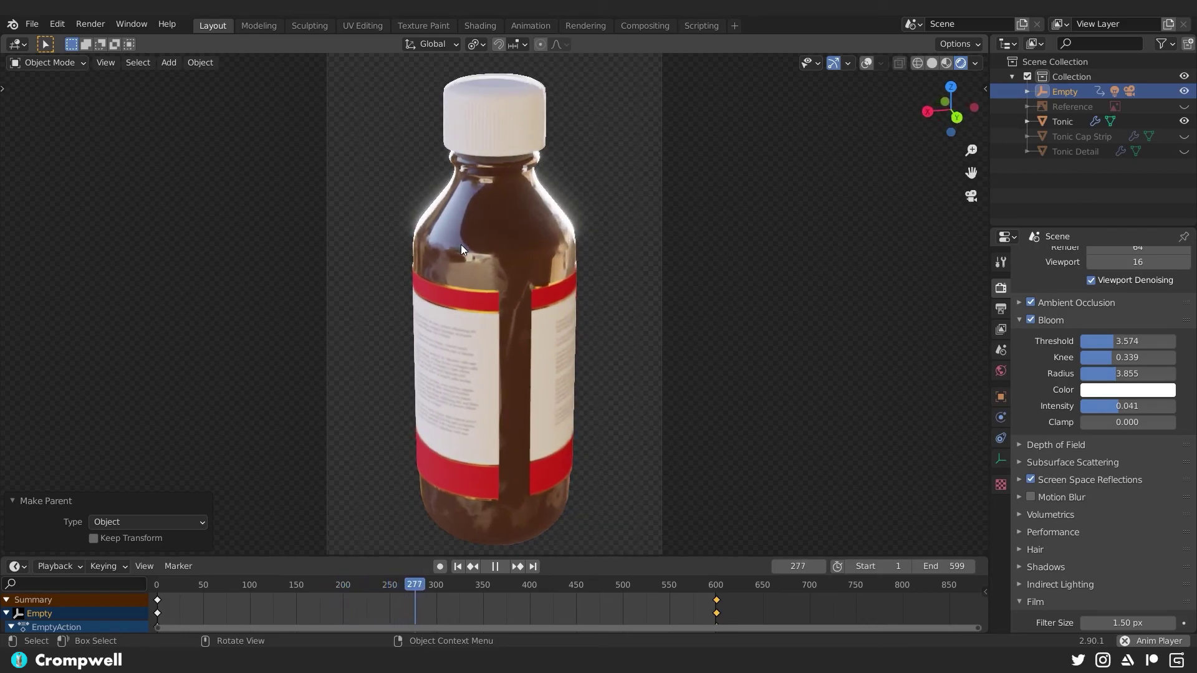
{"action": "left_click", "coordinate": [486, 567]}
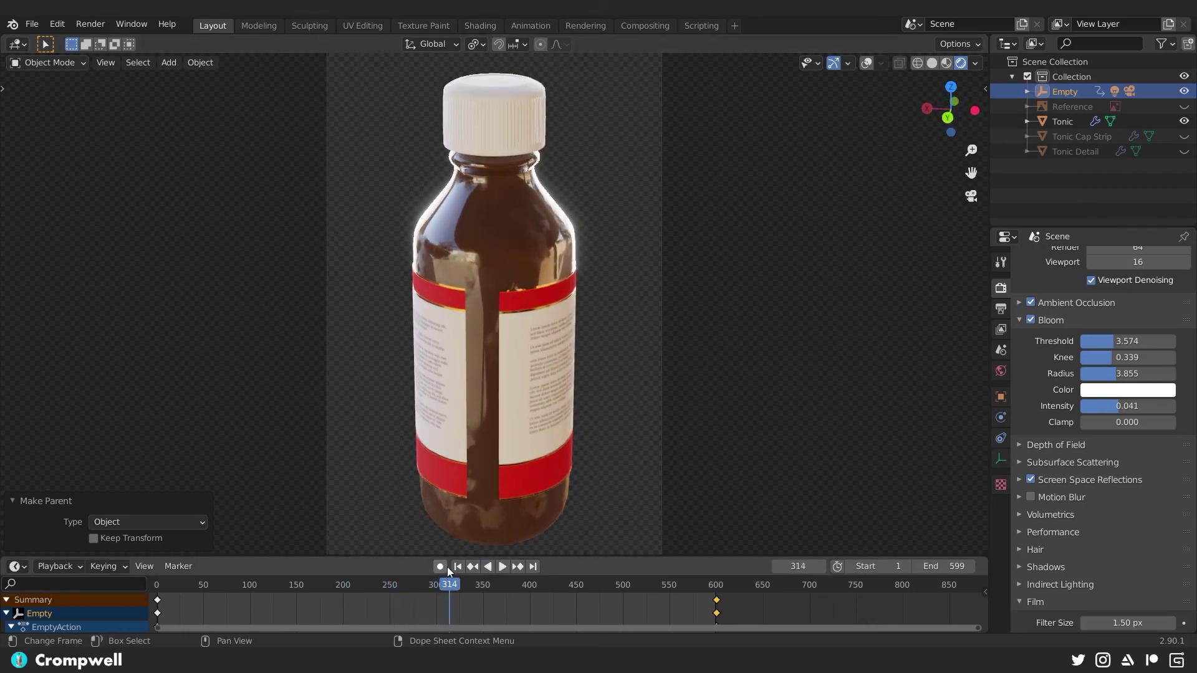
{"action": "left_click", "coordinate": [457, 567]}
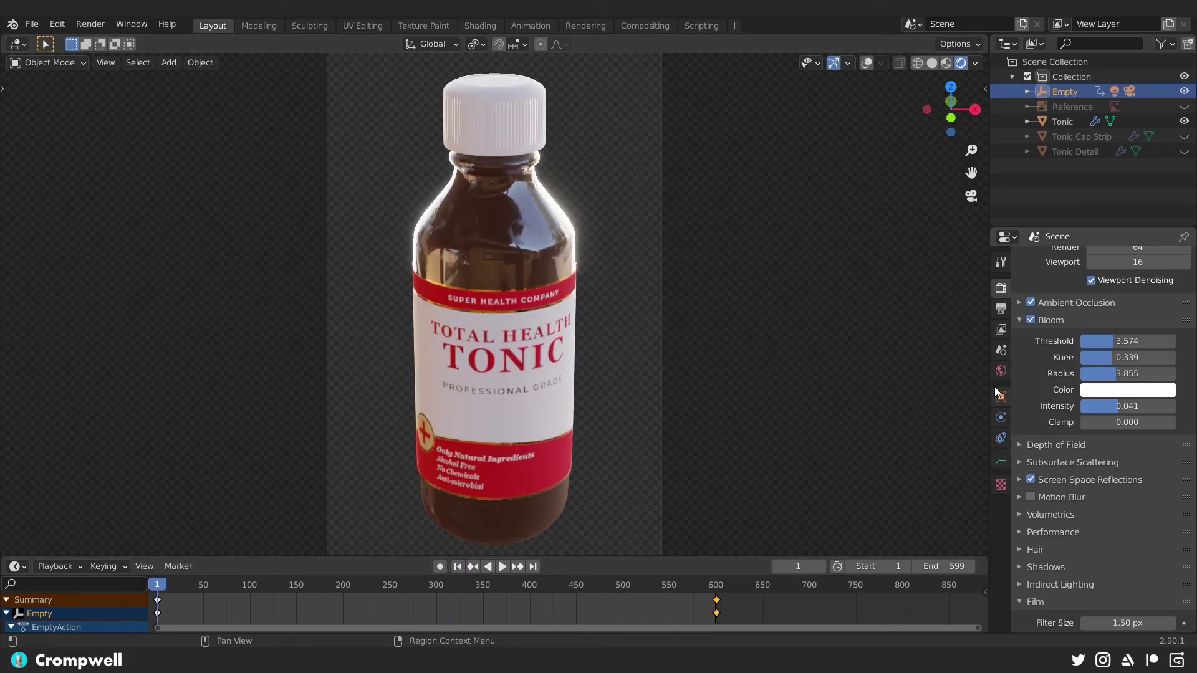
Disable the Tonic bottle's Subdivision modifier in the viewport and play the turntable
{"action": "left_click", "coordinate": [599, 330]}
{"action": "left_click", "coordinate": [1001, 417]}
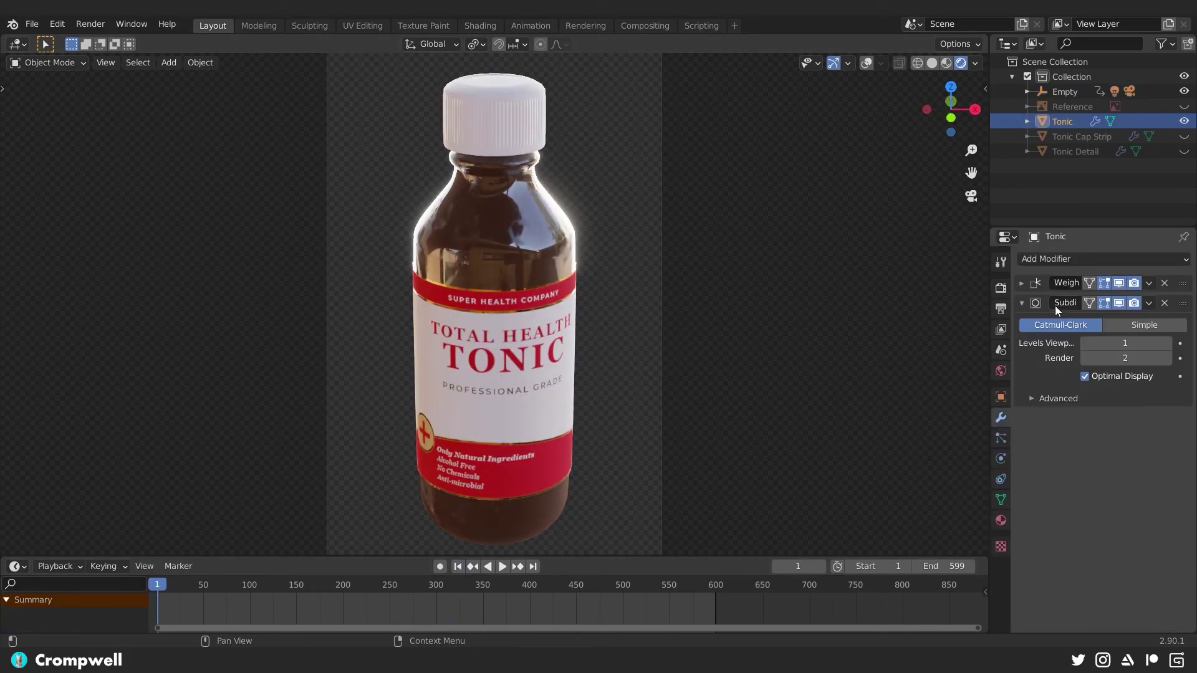
{"action": "left_click", "coordinate": [1120, 303]}
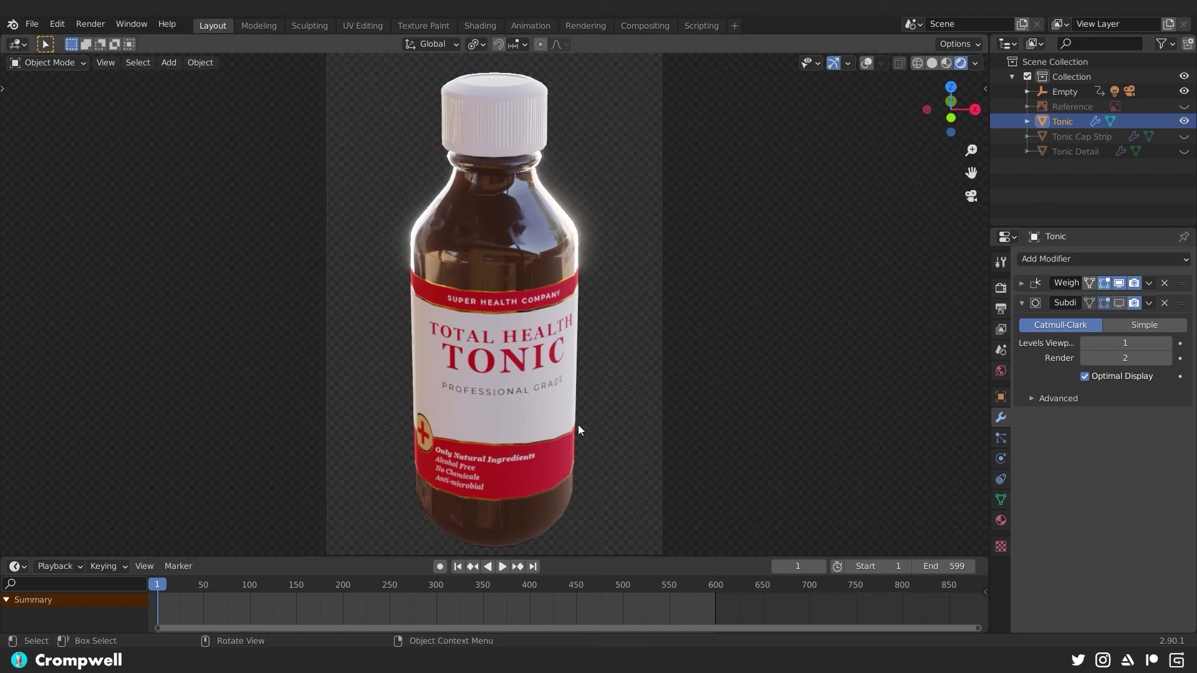
{"action": "left_click", "coordinate": [503, 567]}
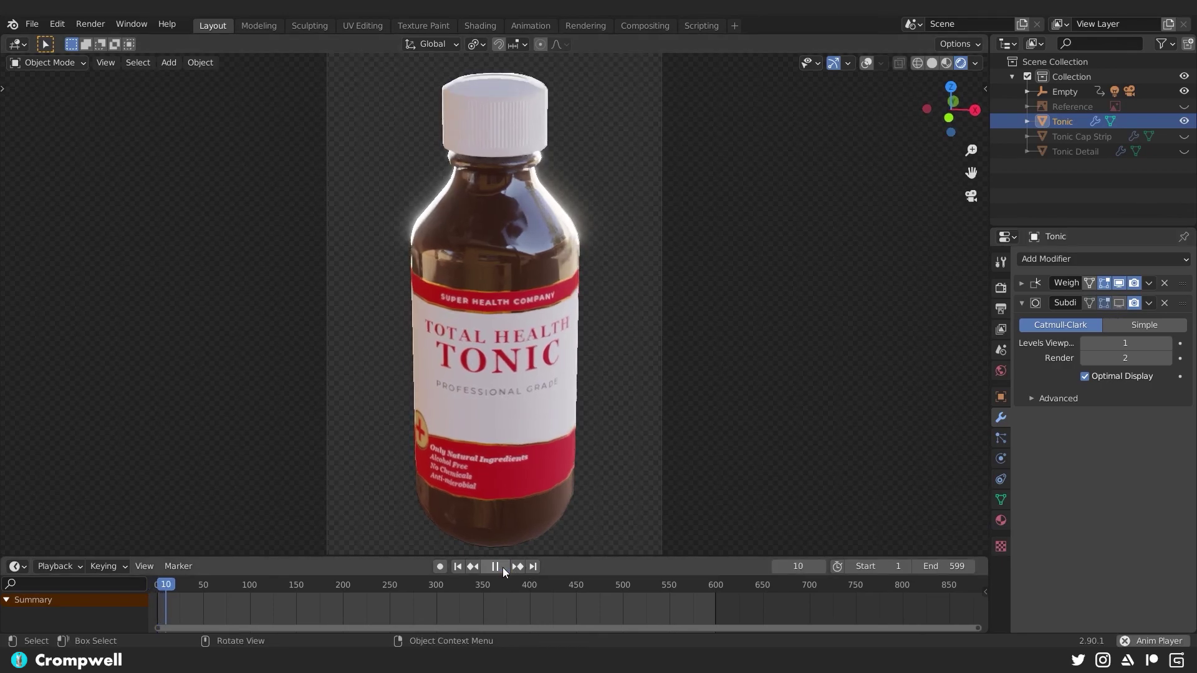